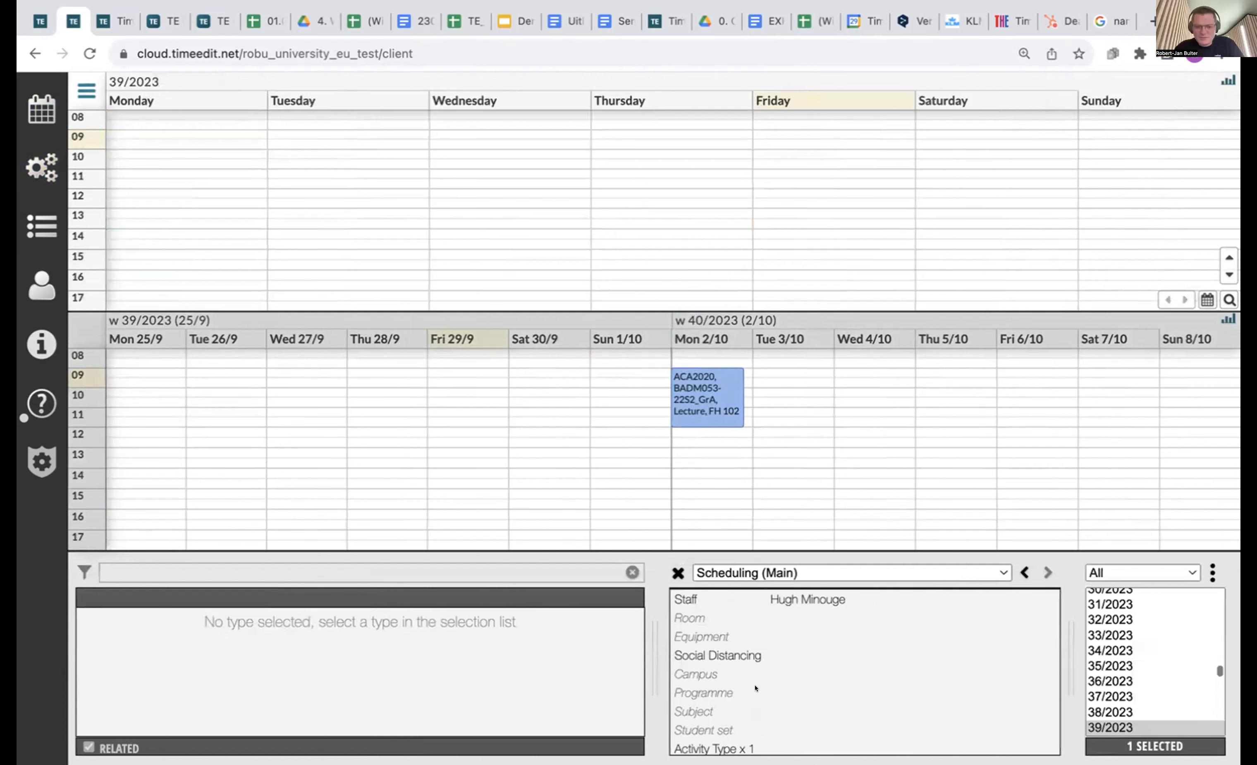
Select weeks 37/2023 through 42/2023 and show that range in both calendars.
{"action": "scroll", "coordinate": [745, 702], "scroll_direction": "down", "scroll_amount": 1}
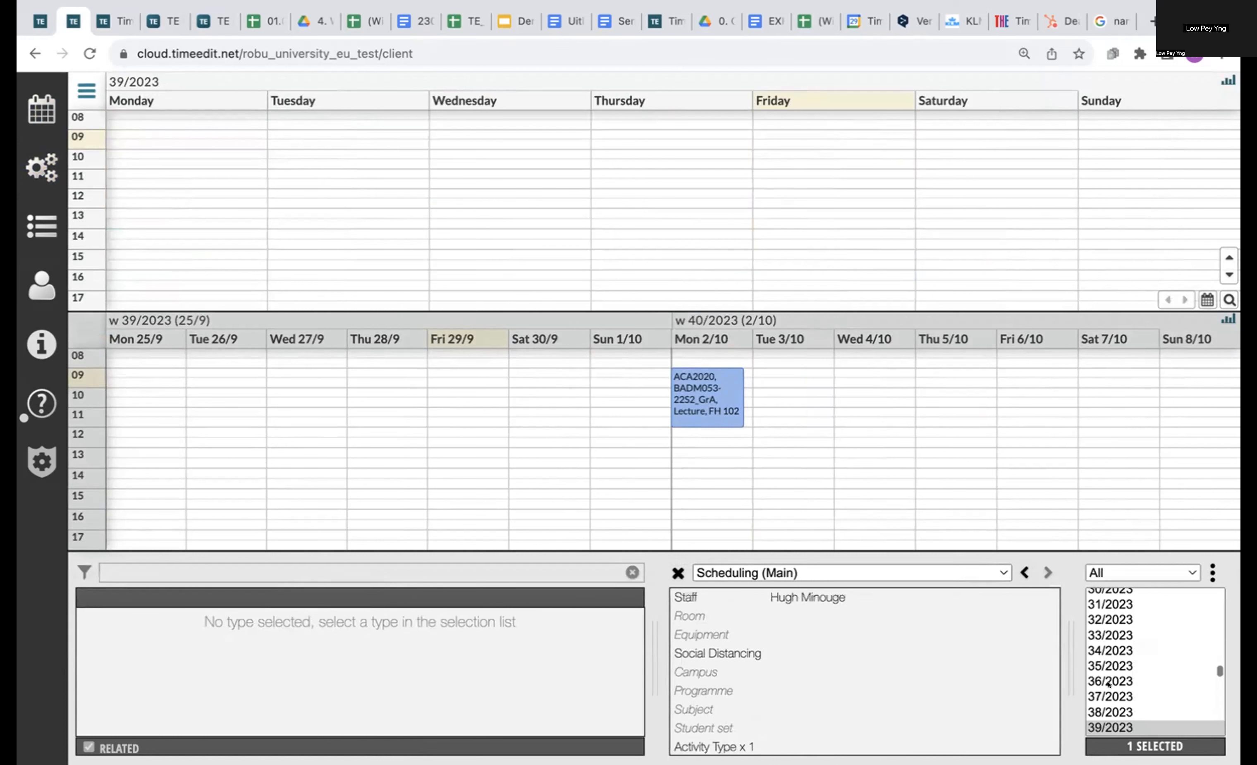
{"action": "left_click", "coordinate": [1109, 694]}
{"action": "scroll", "coordinate": [1108, 685], "scroll_direction": "down", "scroll_amount": 5}
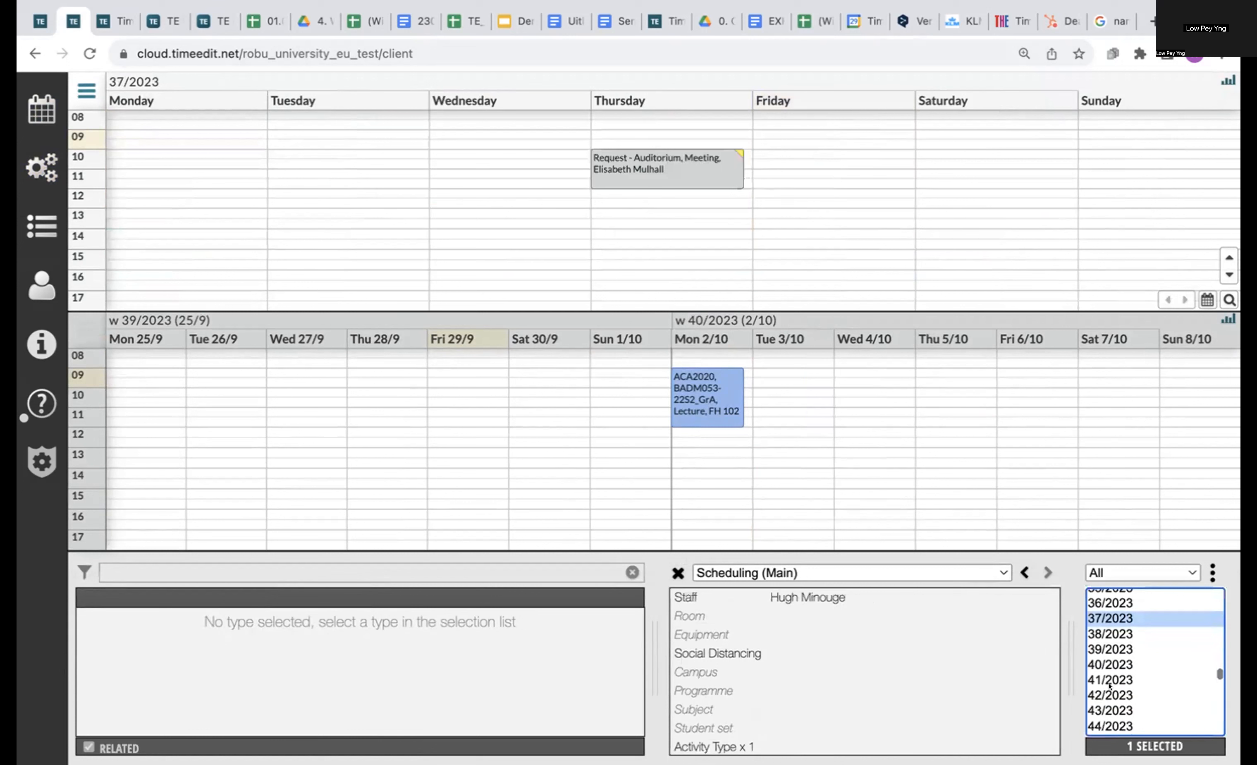
{"action": "left_click", "coordinate": [1109, 686], "text": "shift"}
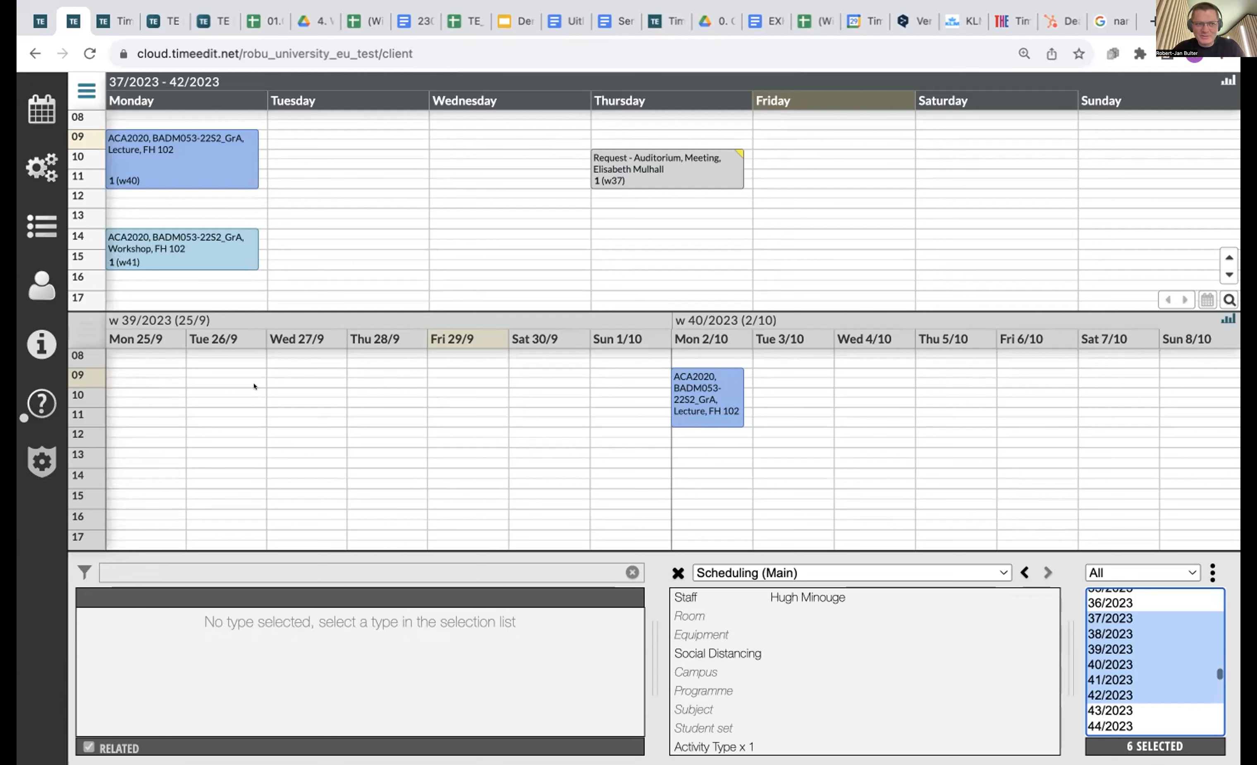
{"action": "left_click", "coordinate": [471, 317]}
{"action": "scroll", "coordinate": [471, 317], "scroll_direction": "down", "scroll_amount": 5}
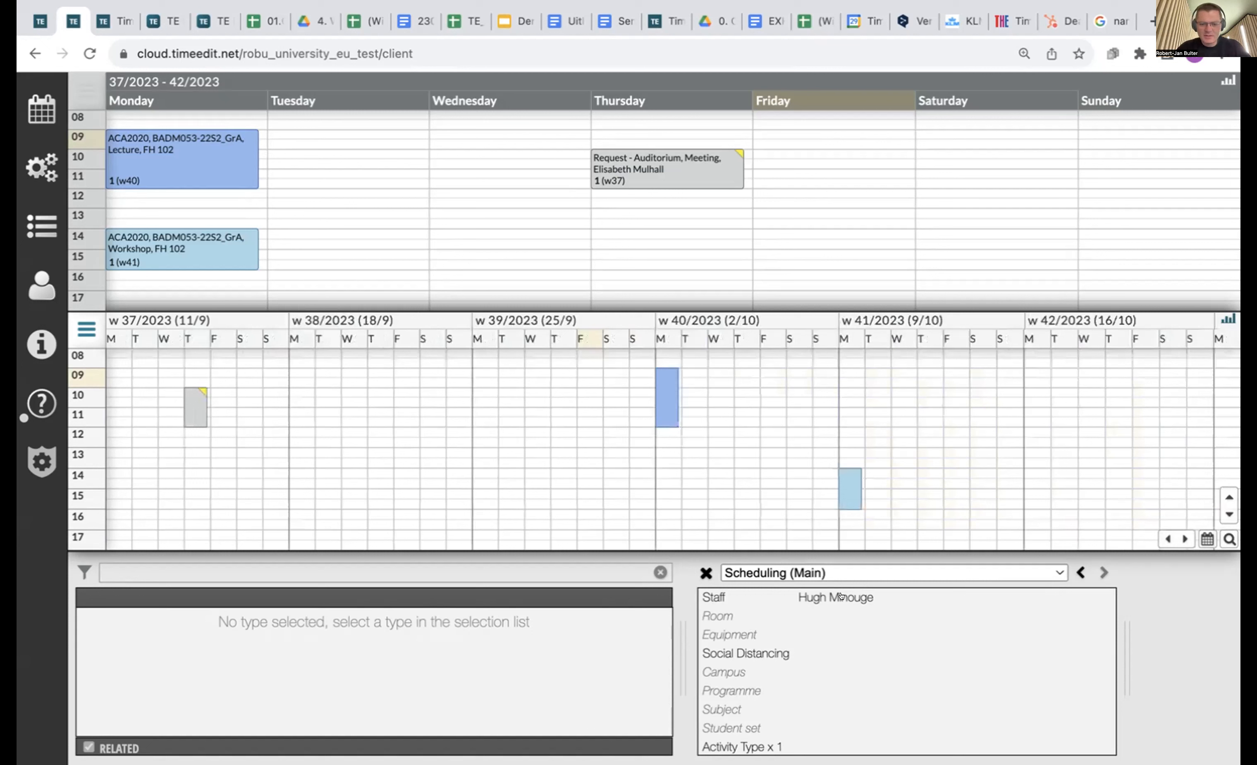
Assign a staff member and room BH 108 to the new reservation.
{"action": "left_click", "coordinate": [857, 593]}
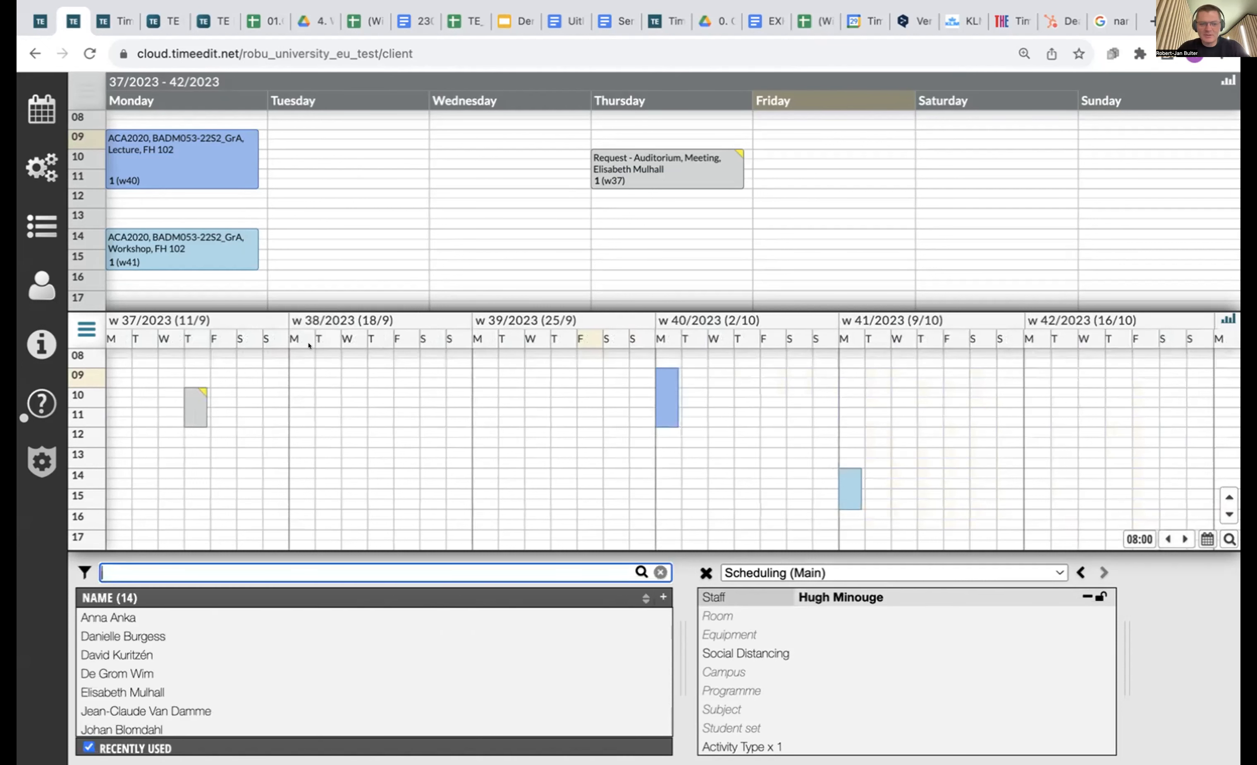
{"action": "left_click", "coordinate": [347, 250]}
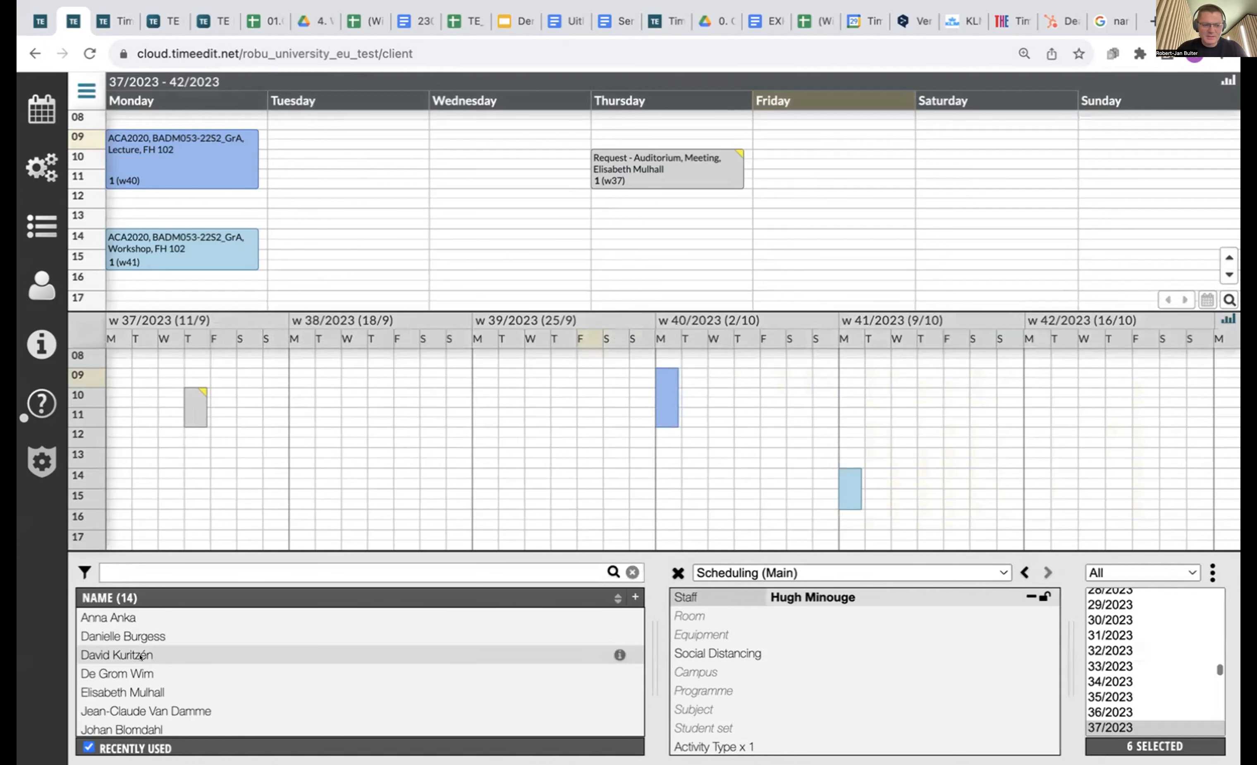
{"action": "left_click", "coordinate": [767, 618]}
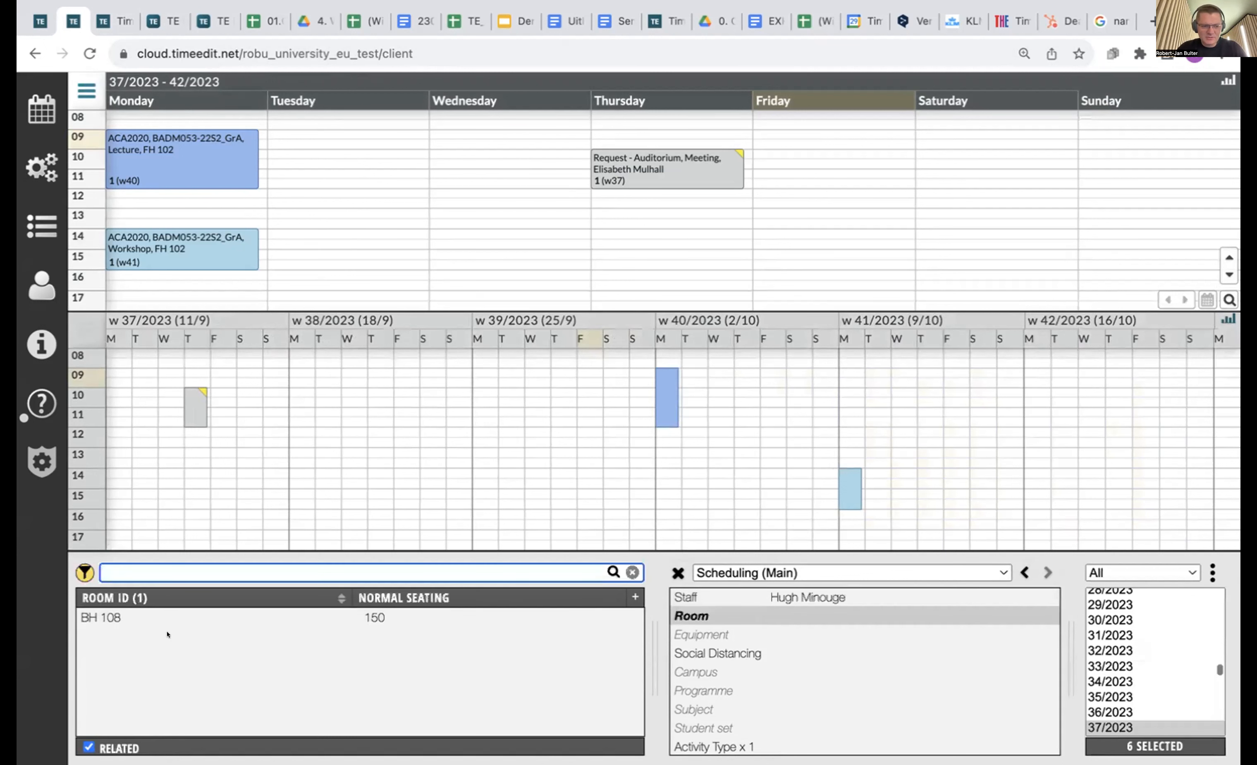
{"action": "left_click", "coordinate": [170, 617]}
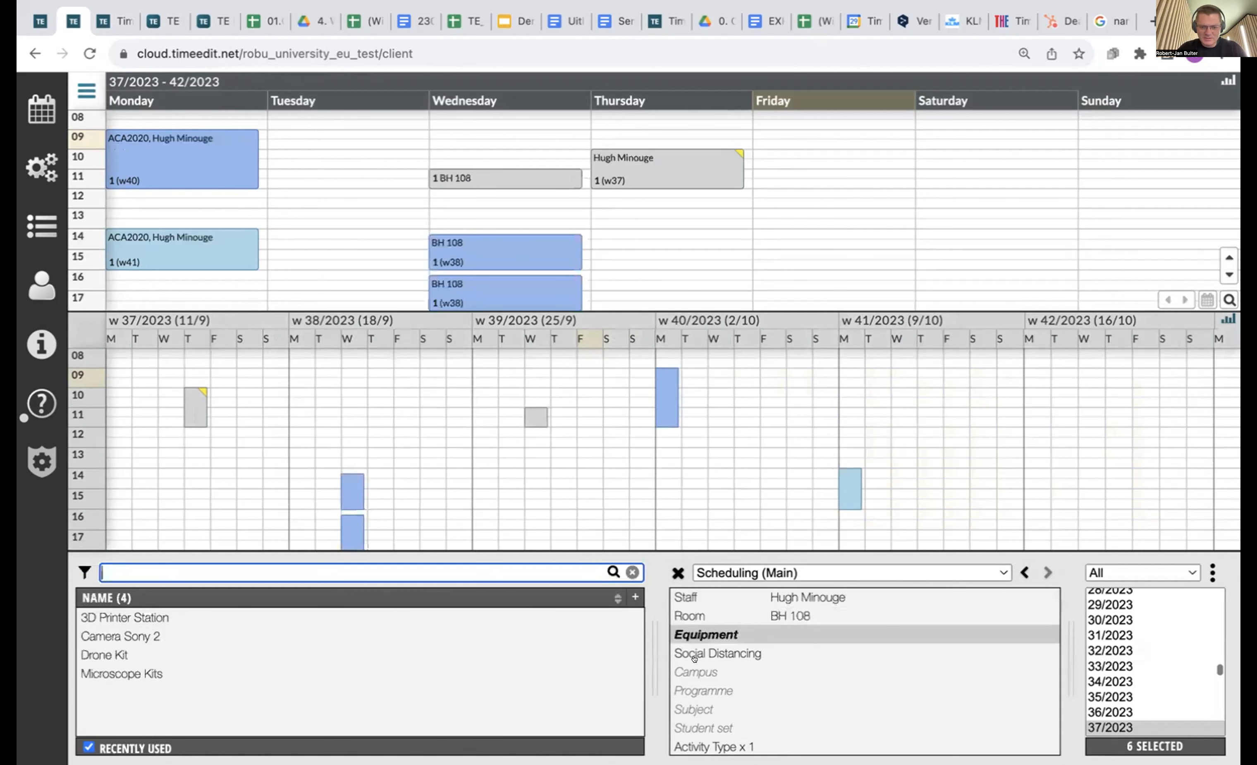
Set programme BE, Business Administration, activity type Lecture and subject ACA2020.
{"action": "left_click", "coordinate": [692, 688]}
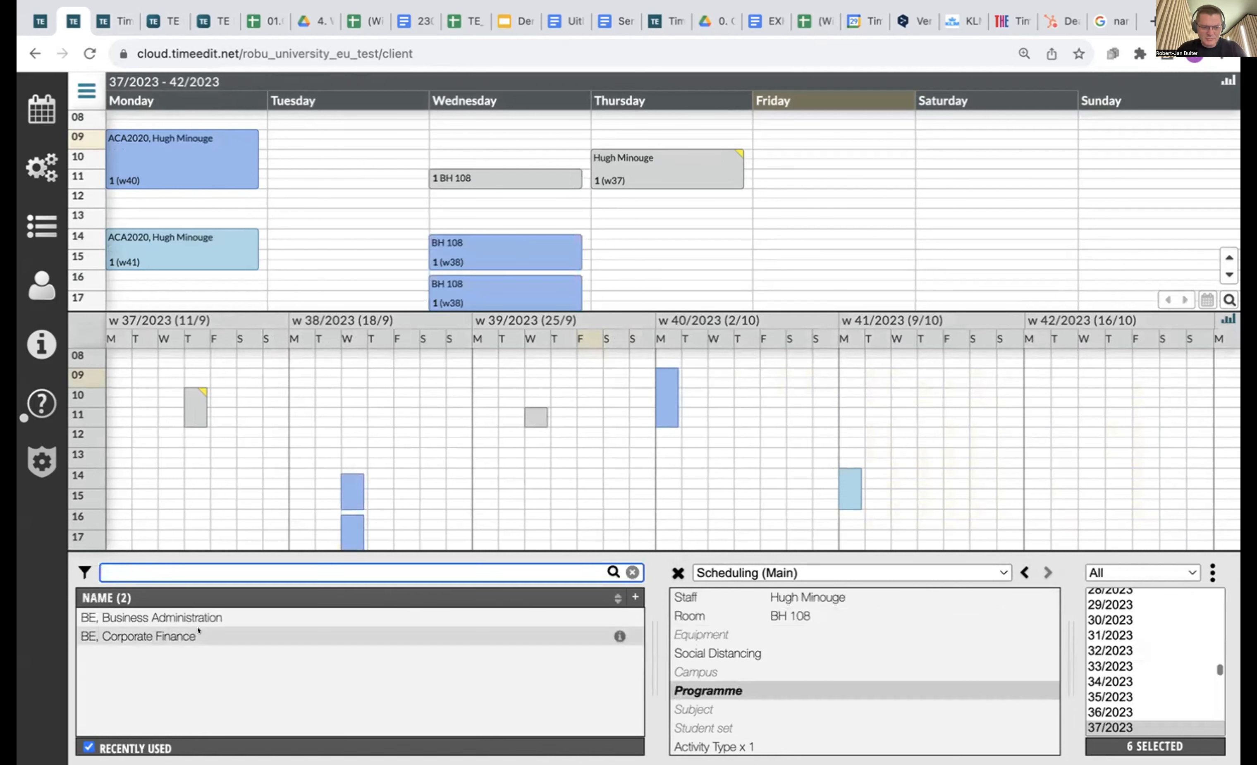
{"action": "left_click", "coordinate": [223, 617]}
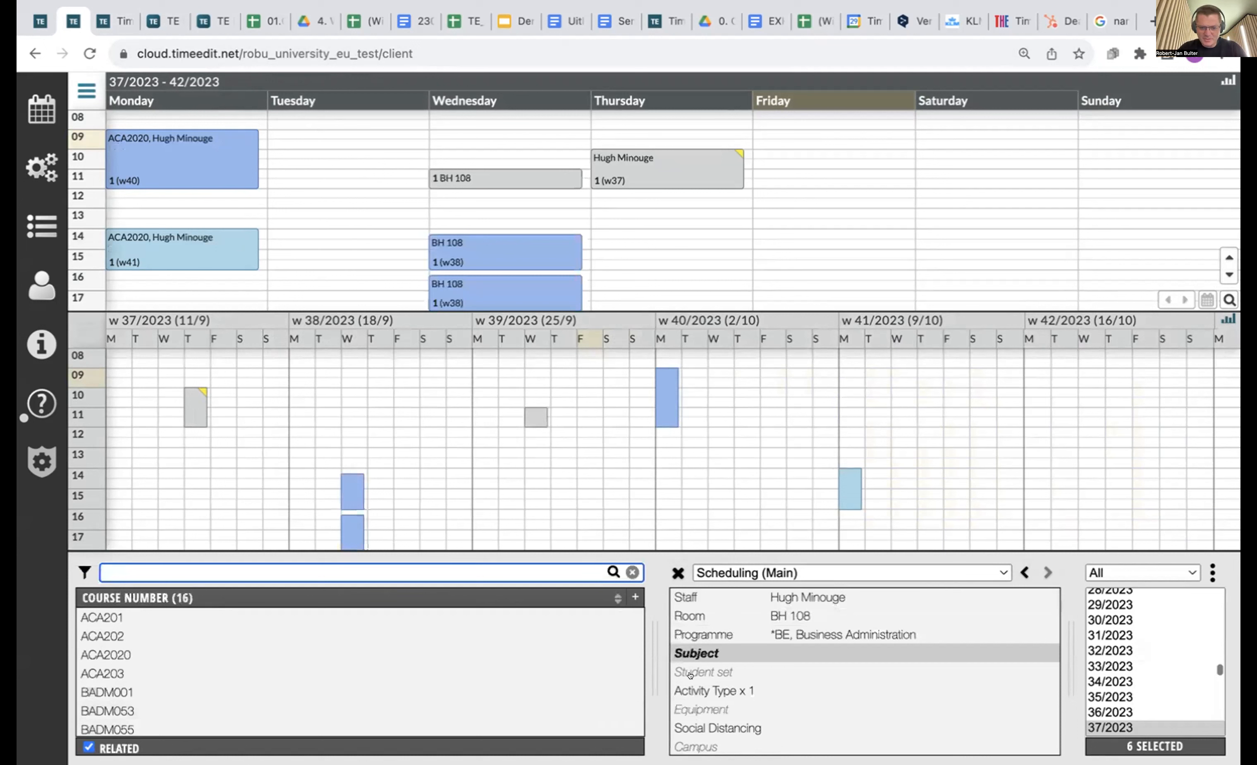
{"action": "left_click", "coordinate": [705, 690]}
{"action": "left_click", "coordinate": [100, 655]}
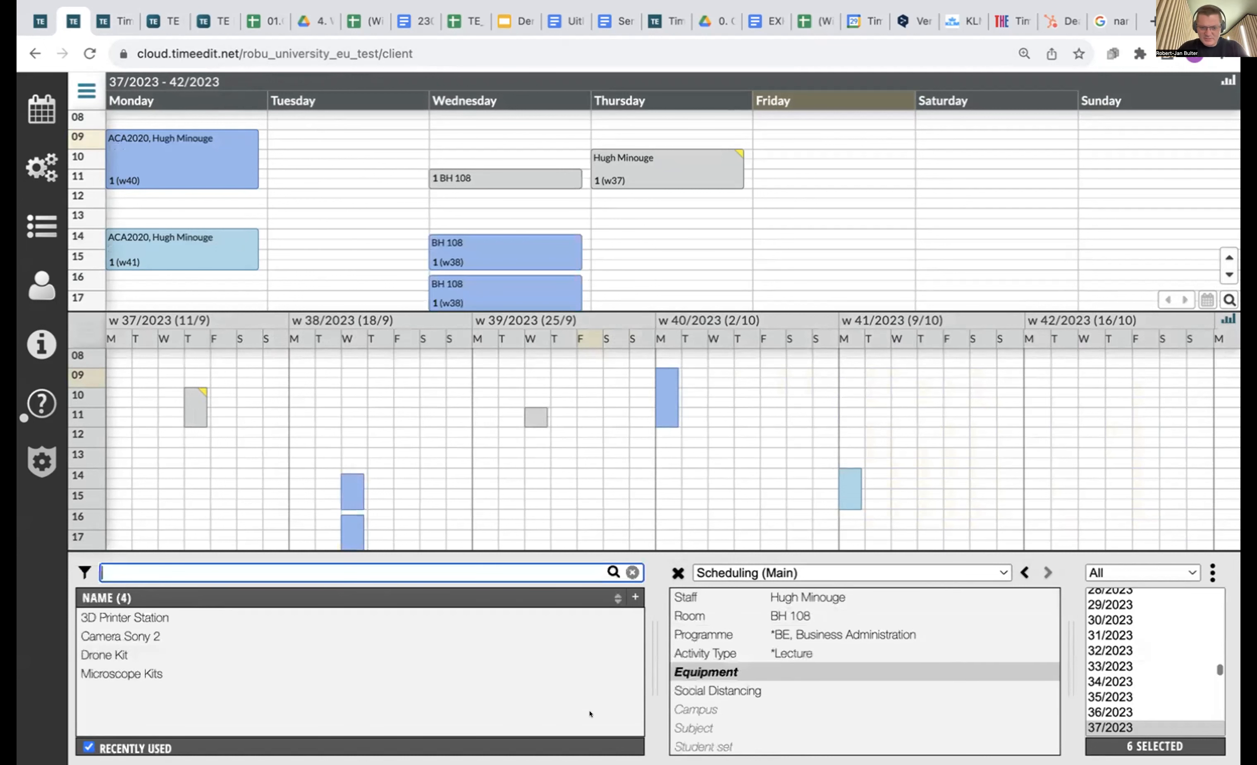
{"action": "left_click", "coordinate": [694, 728]}
{"action": "left_click", "coordinate": [101, 618]}
{"action": "scroll", "coordinate": [1165, 616], "scroll_direction": "down", "scroll_amount": 3}
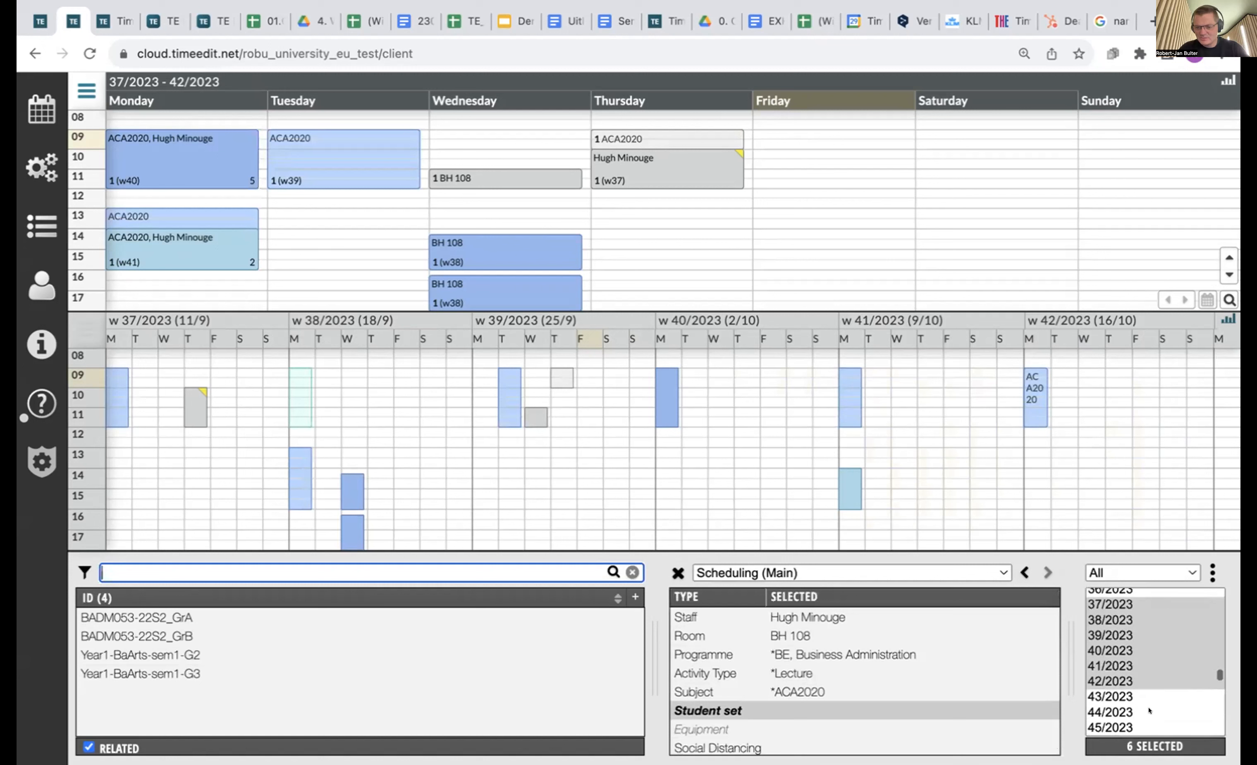
Reserve Tuesdays 13:00–16:00 for the lecture, moving week 40's session to Thursday 08:00.
{"action": "left_click", "coordinate": [268, 208]}
{"action": "left_click_drag", "start_coordinate": [268, 208], "coordinate": [279, 263]}
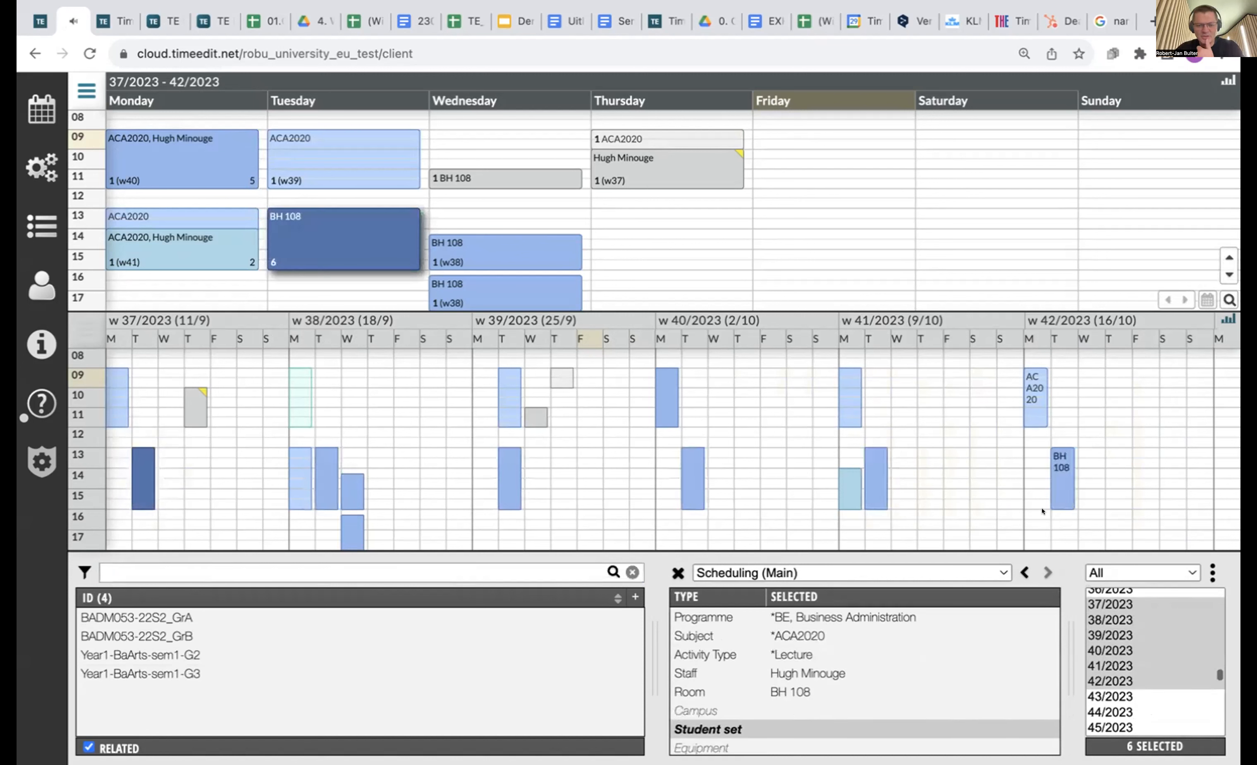
{"action": "left_click_drag", "start_coordinate": [688, 462], "coordinate": [729, 364]}
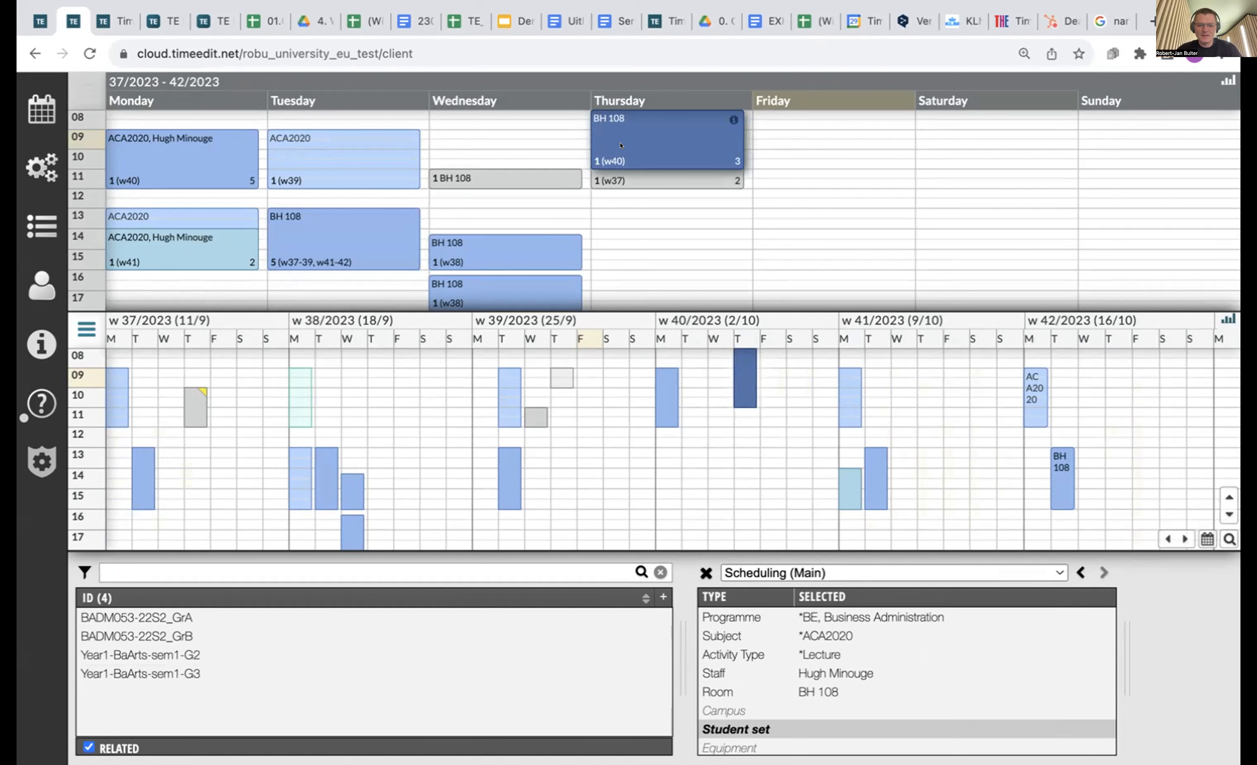
{"action": "mouse_move", "coordinate": [621, 145]}
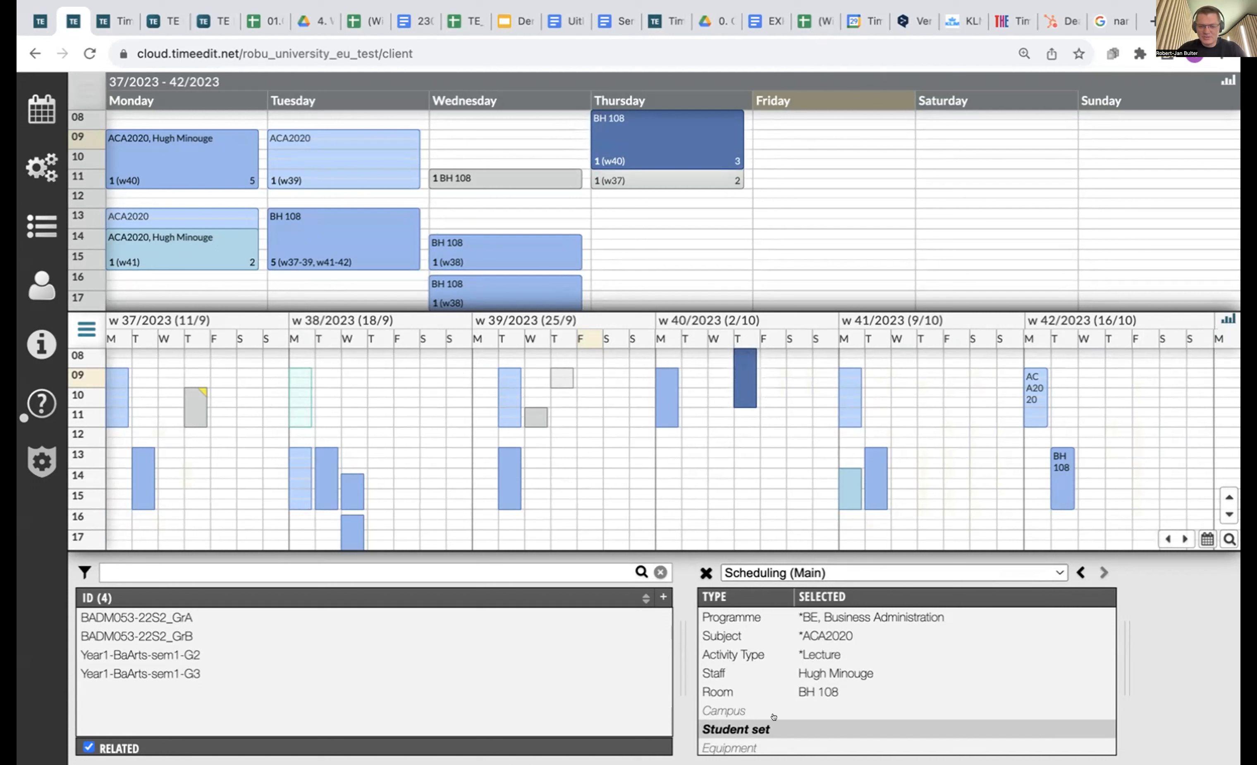
Reset the reservation to programme BE, subject BADM055, and student sets BADM053 GrA/GrC and BADM055 GrA/GrB.
{"action": "left_click", "coordinate": [706, 573]}
{"action": "left_click", "coordinate": [731, 635]}
{"action": "left_click", "coordinate": [230, 617]}
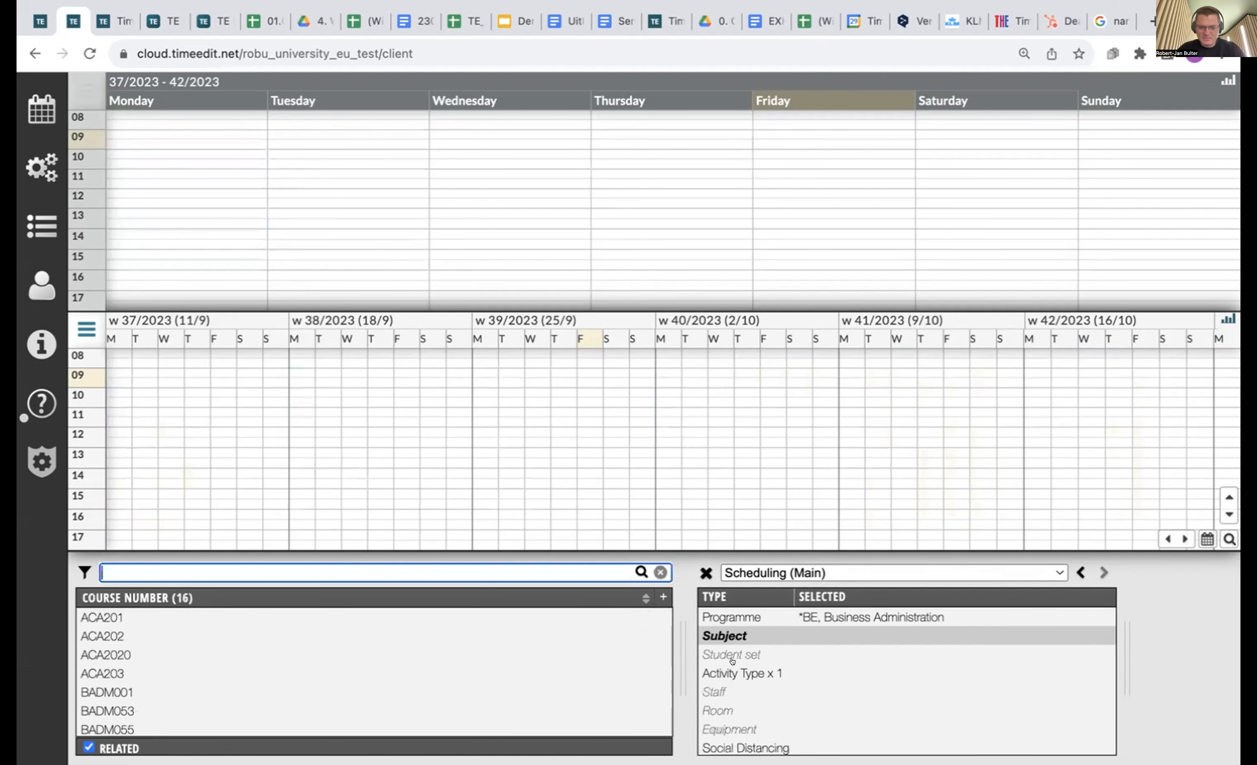
{"action": "left_click", "coordinate": [145, 718]}
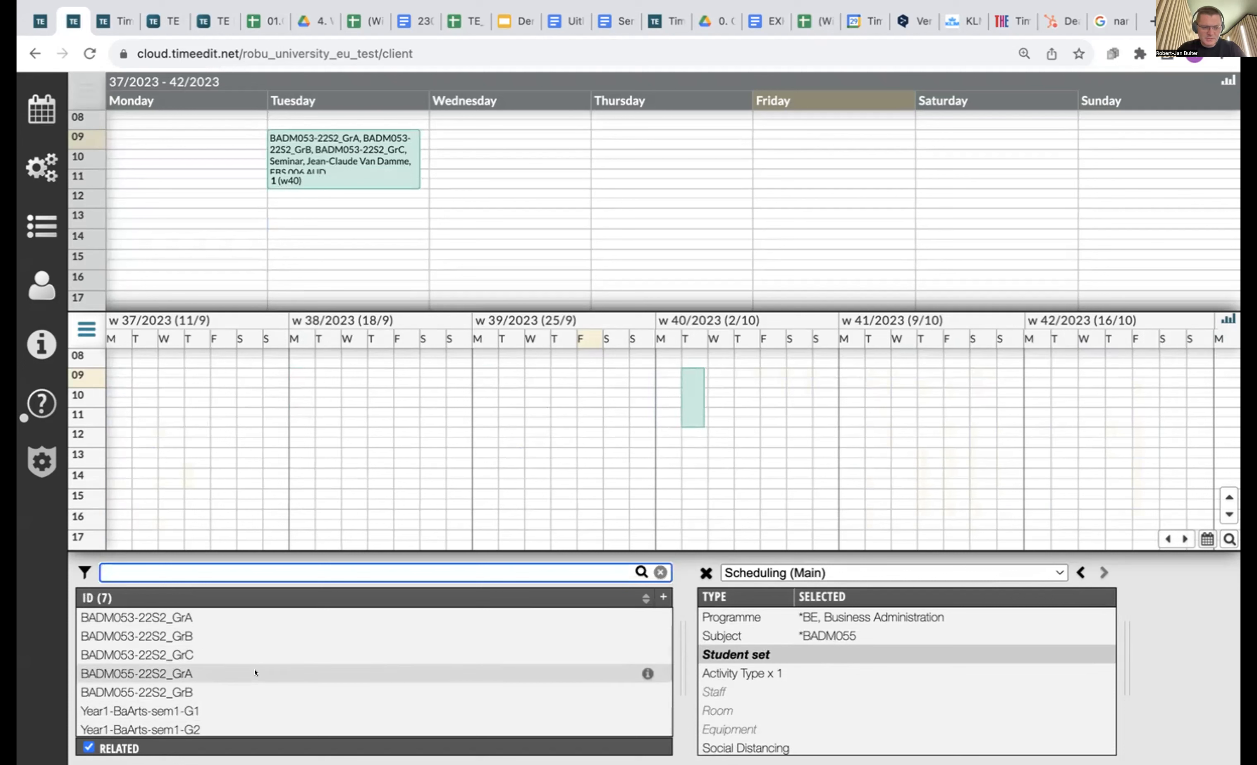
{"action": "left_click", "coordinate": [280, 619]}
{"action": "left_click", "coordinate": [277, 633]}
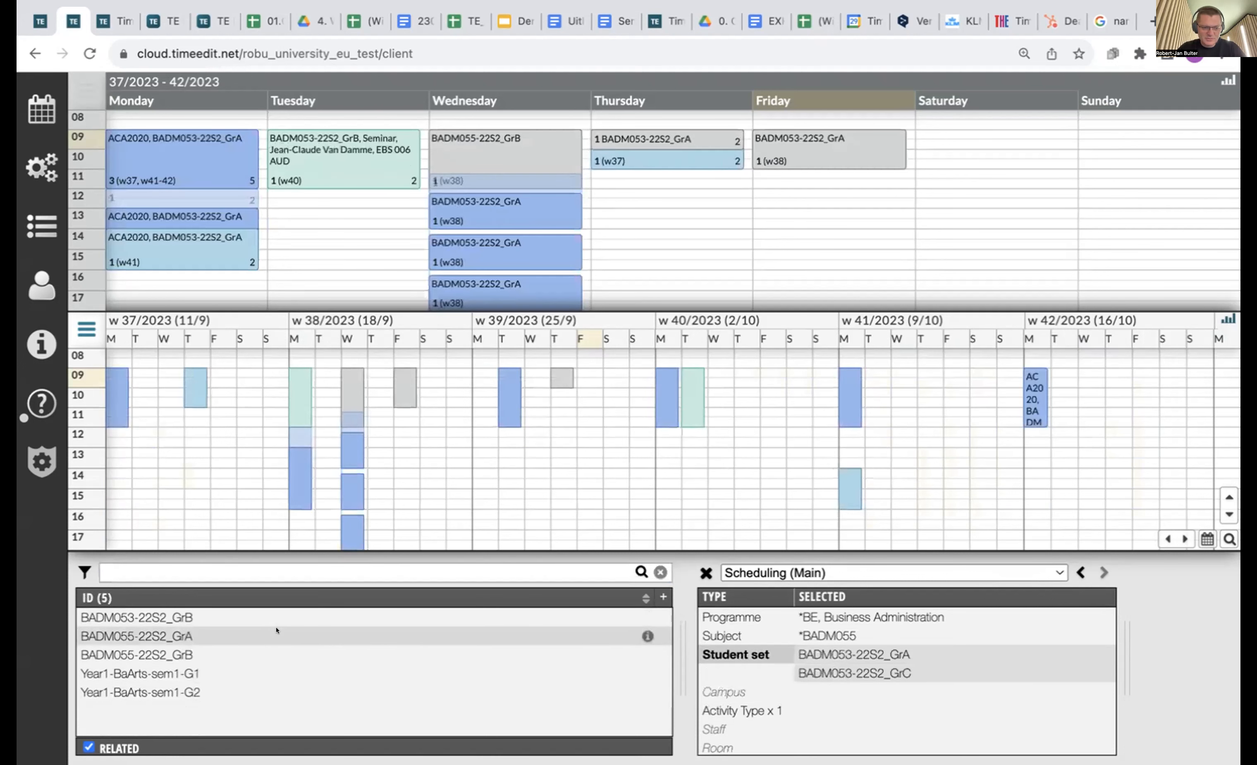
{"action": "left_click", "coordinate": [277, 630]}
{"action": "left_click", "coordinate": [268, 630]}
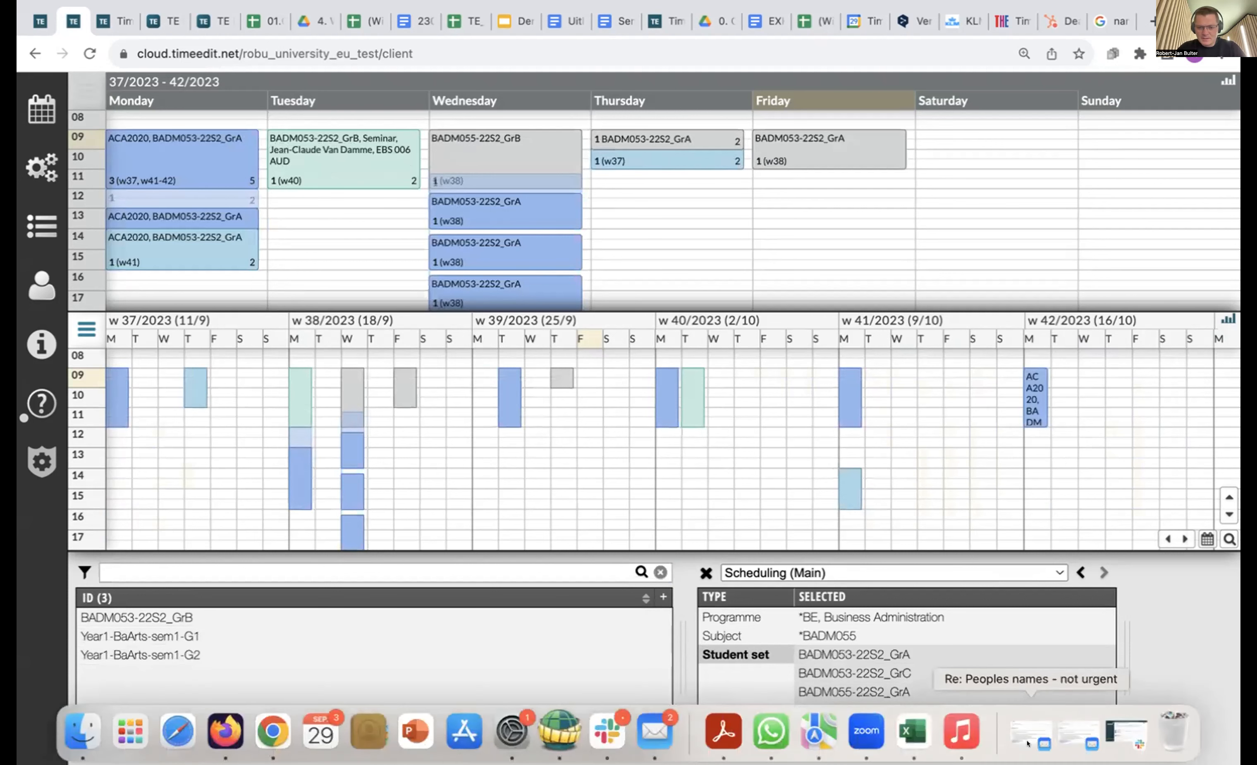
{"action": "scroll", "coordinate": [817, 666], "scroll_direction": "down", "scroll_amount": 2}
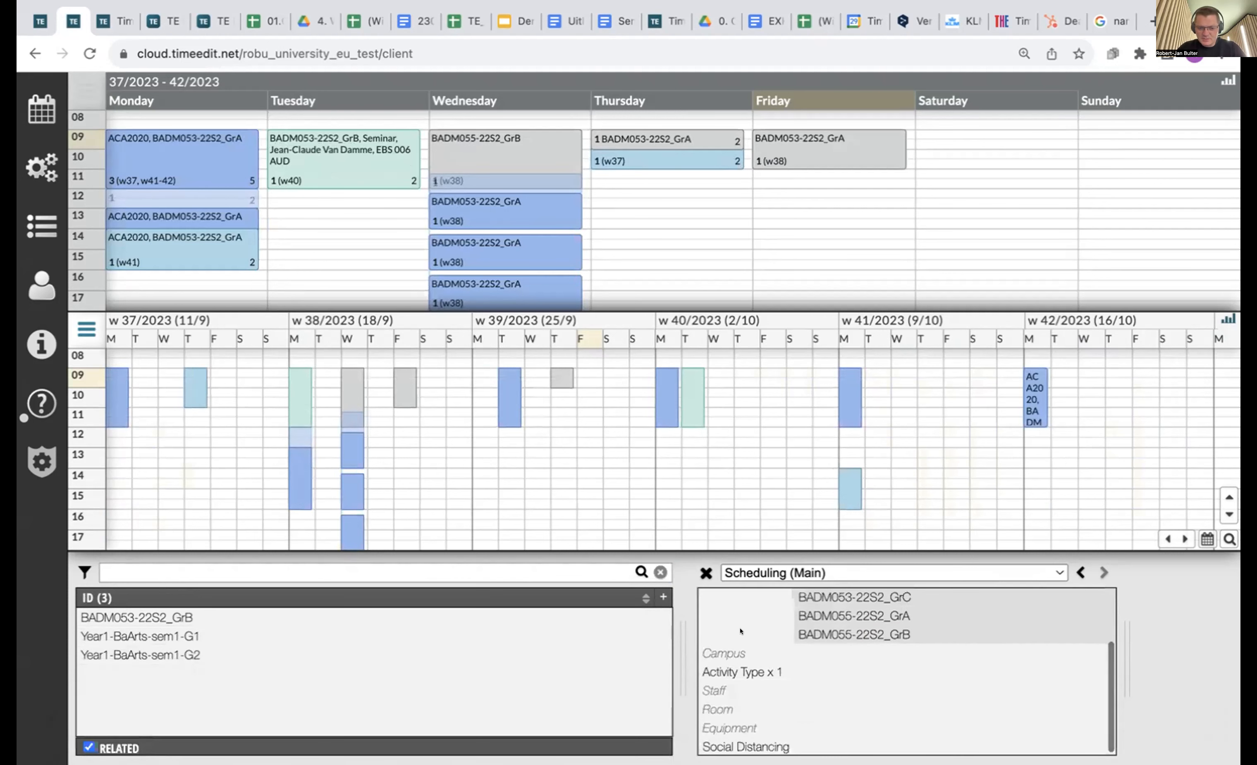
Book a Seminar with staff in ESB Grand Auditorium on Tuesdays 13:00–16:00.
{"action": "left_click", "coordinate": [758, 671]}
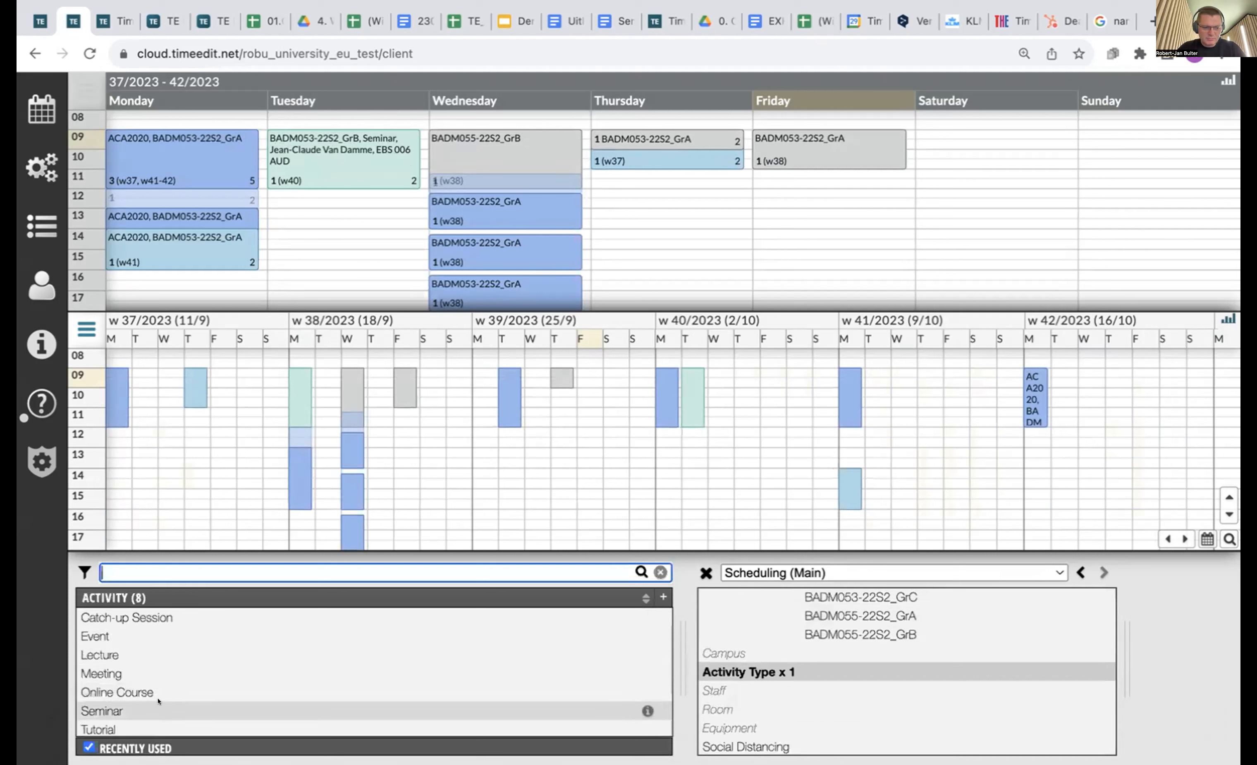
{"action": "left_click", "coordinate": [644, 711]}
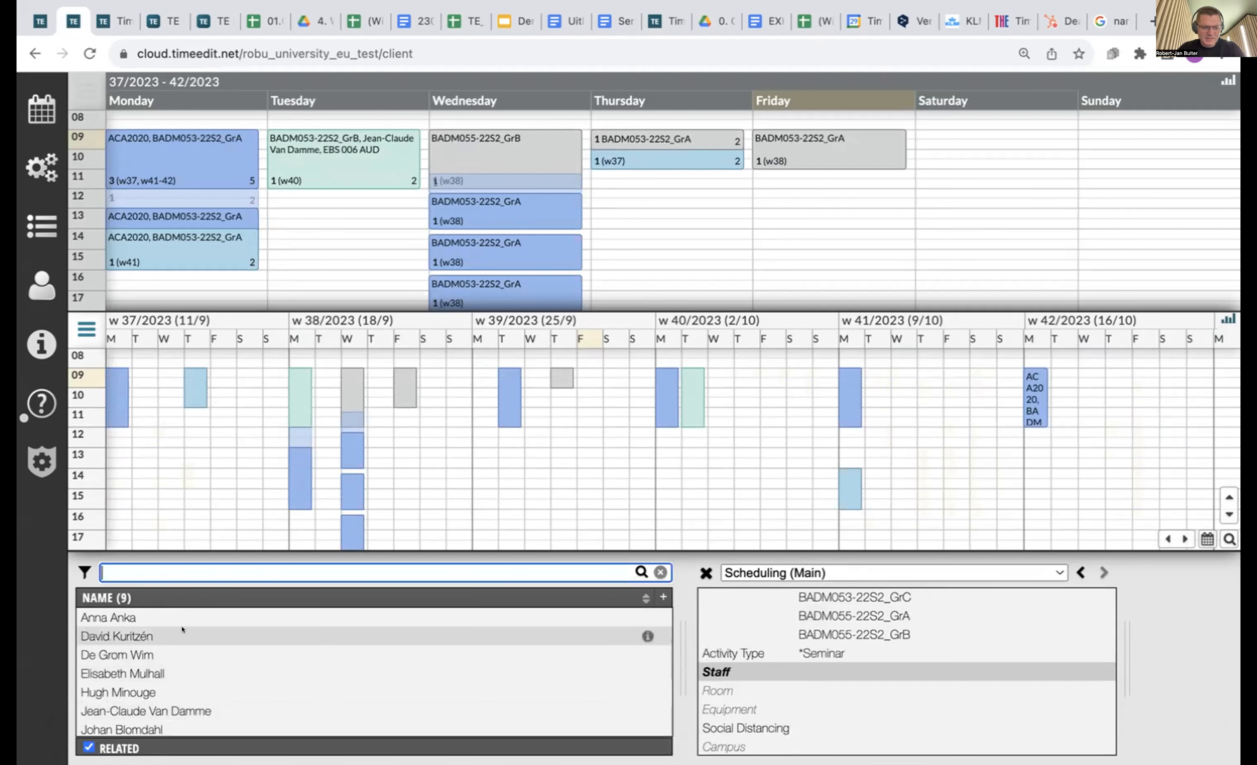
{"action": "left_click", "coordinate": [198, 711]}
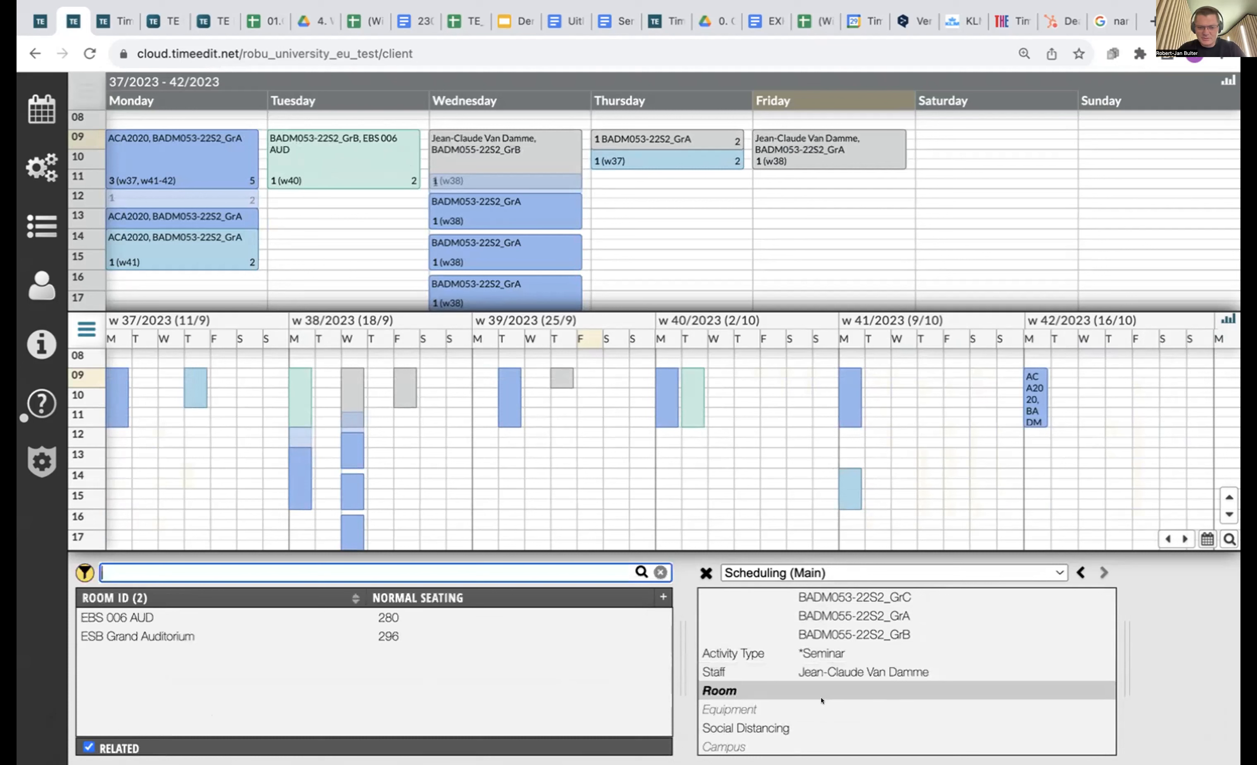
{"action": "left_click", "coordinate": [206, 636]}
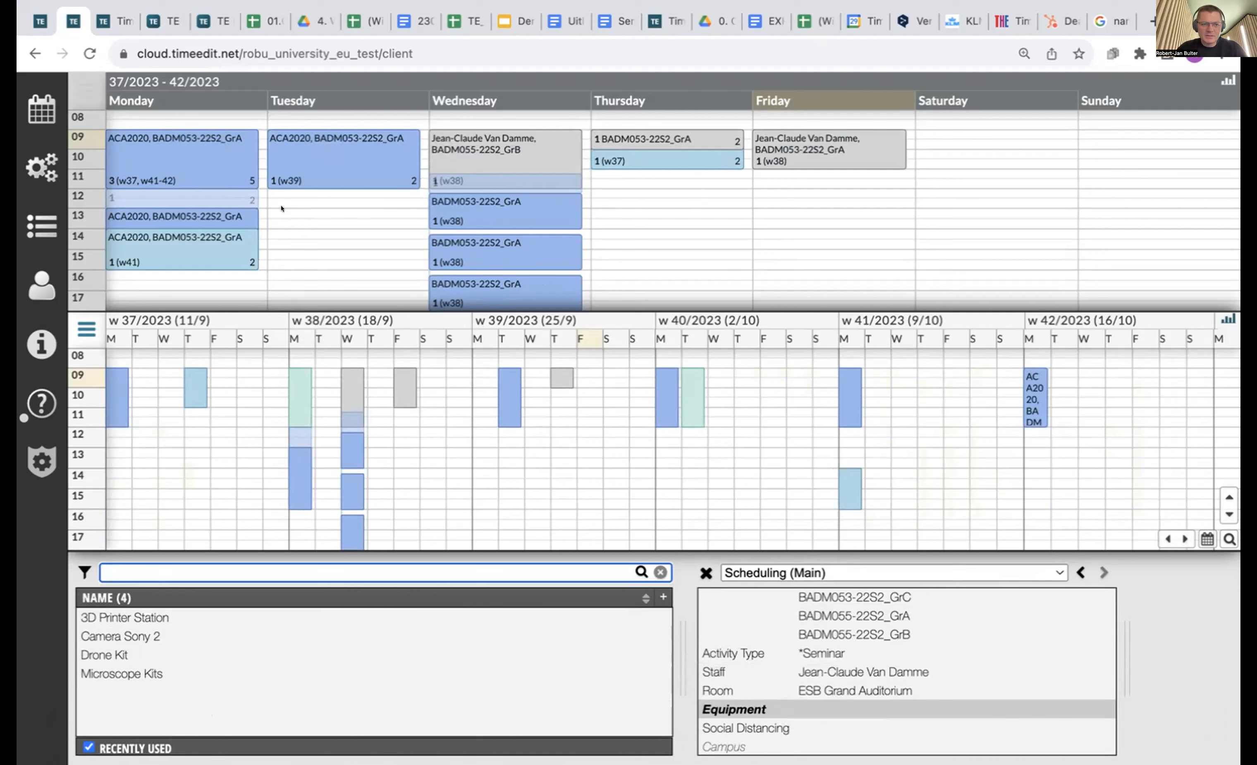
{"action": "left_click_drag", "start_coordinate": [281, 209], "coordinate": [292, 265]}
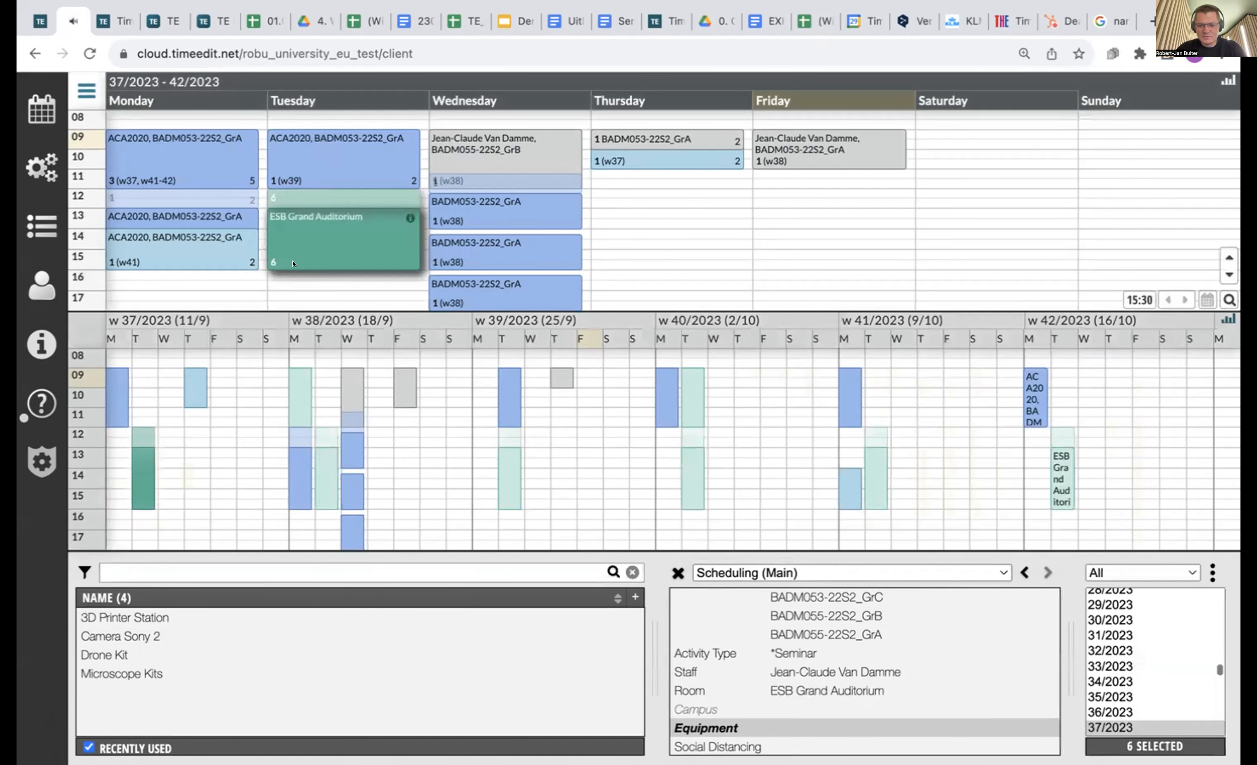
{"action": "mouse_move", "coordinate": [299, 257]}
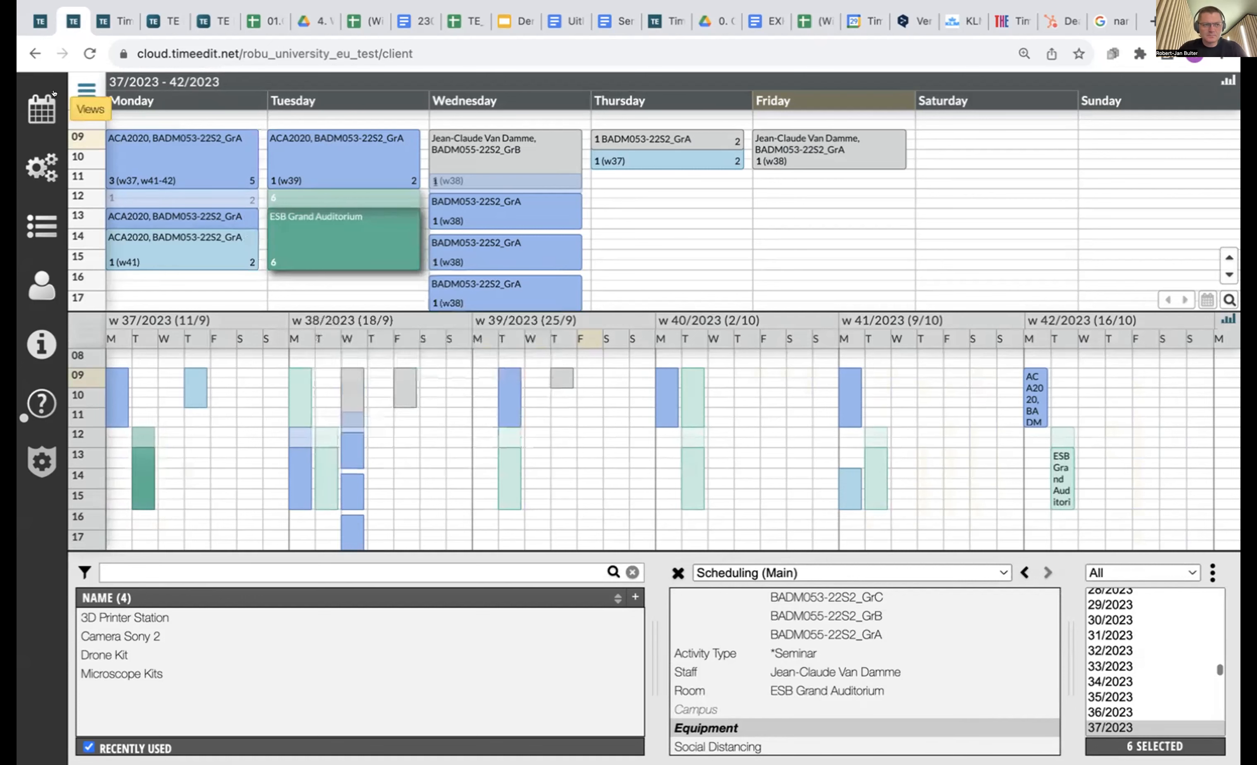
Load the Auto Scheduling view from the saved views.
{"action": "left_click", "coordinate": [42, 109]}
{"action": "left_click", "coordinate": [126, 472]}
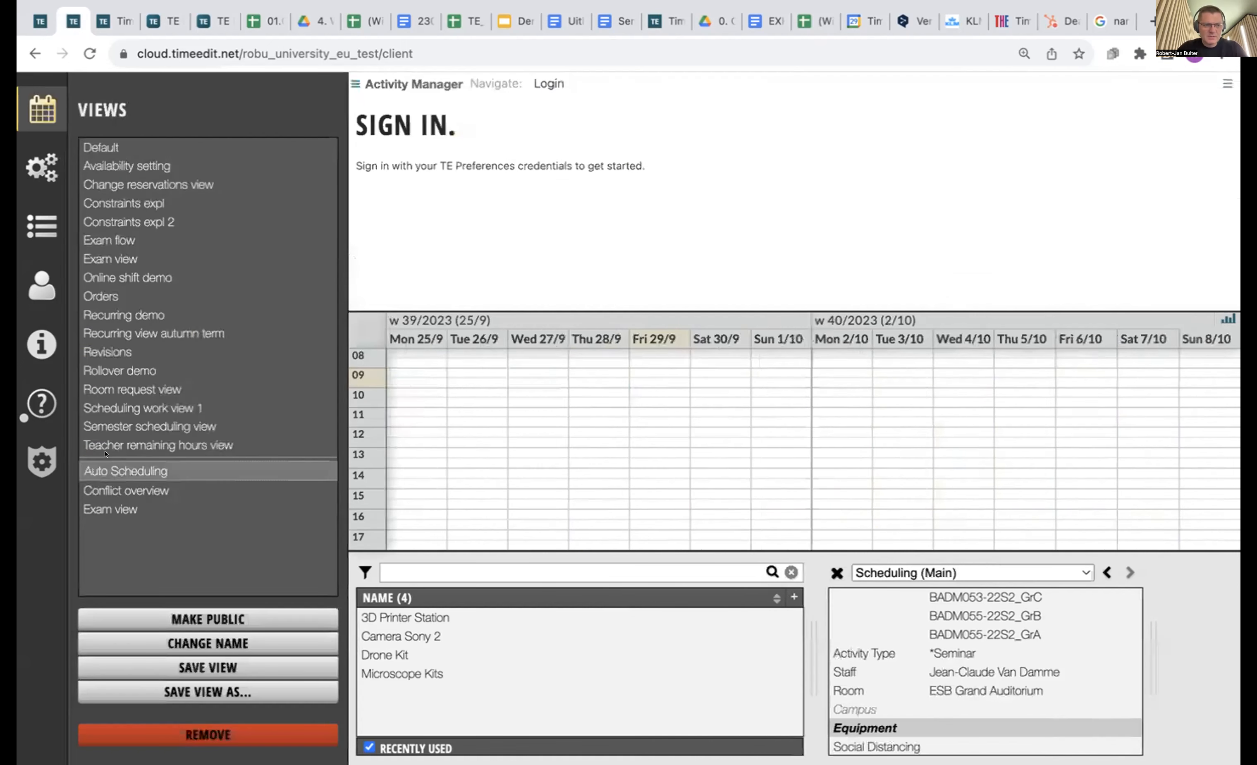
{"action": "left_click", "coordinate": [37, 102]}
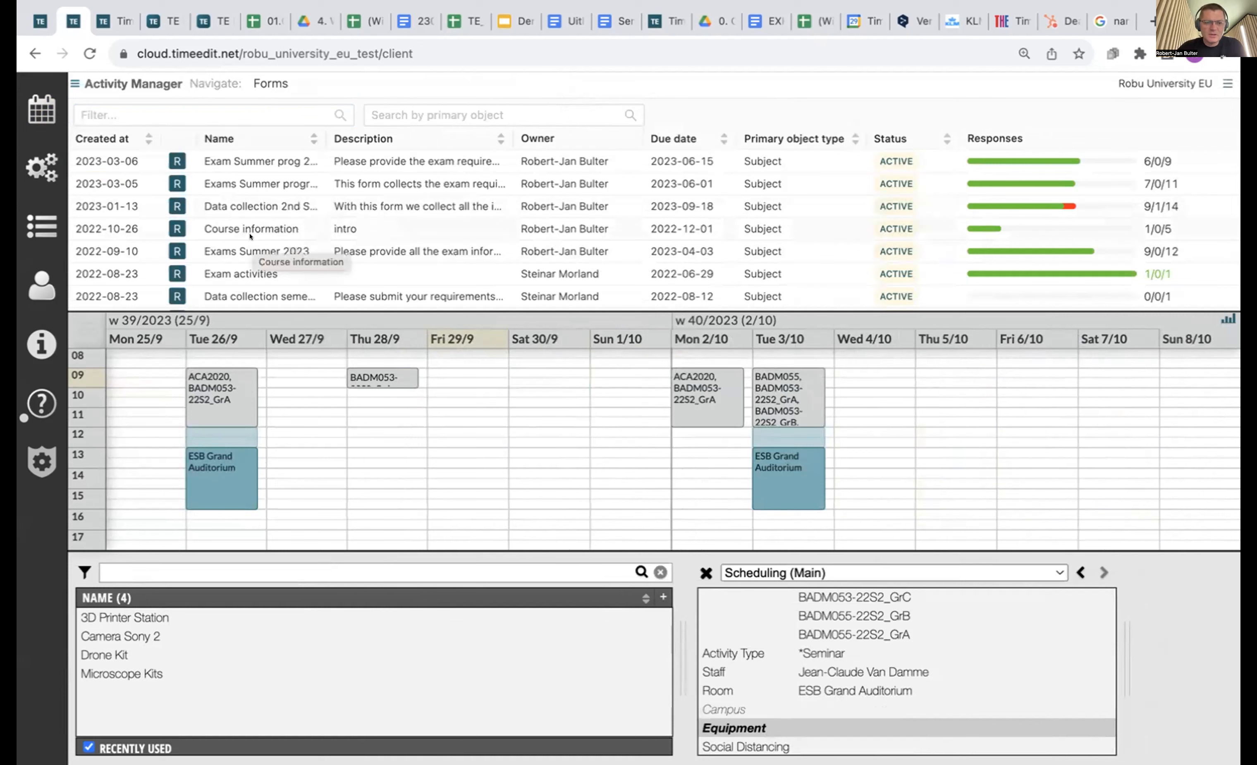
Scroll through the Activity Manager's list of forms.
{"action": "scroll", "coordinate": [224, 236], "scroll_direction": "down", "scroll_amount": 5}
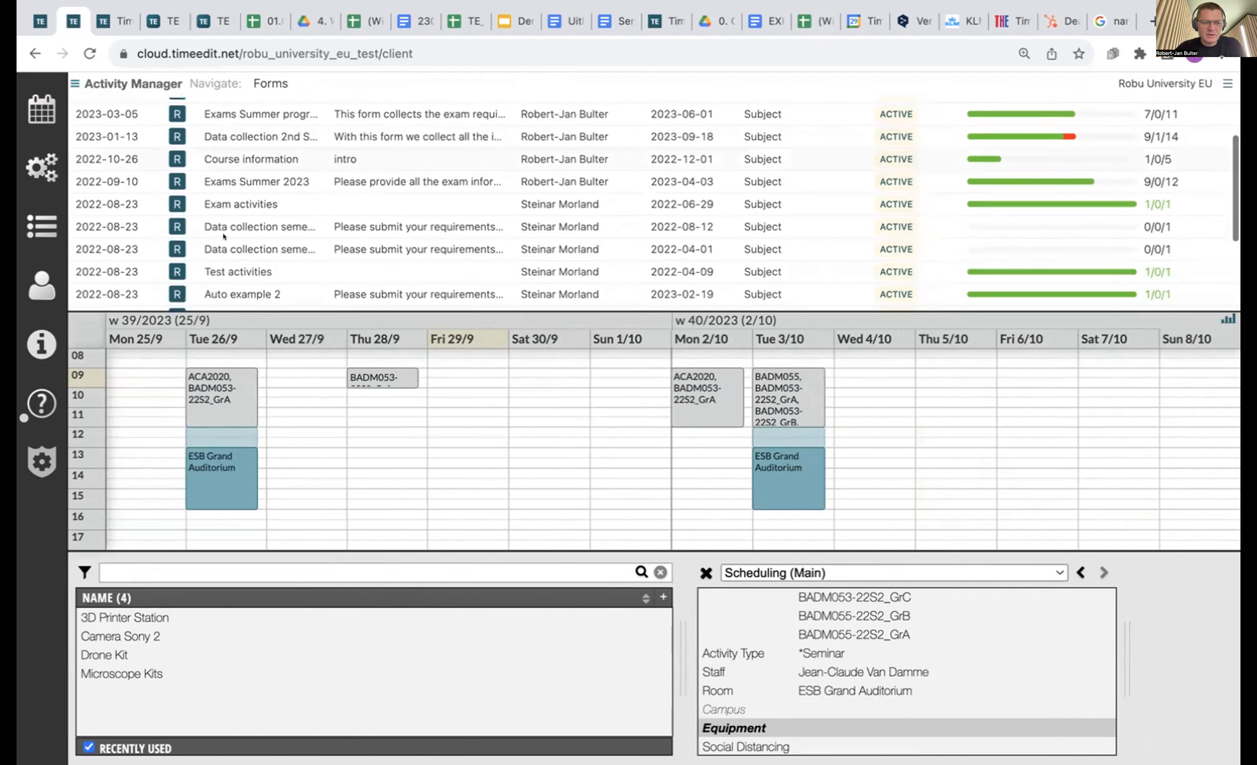
{"action": "scroll", "coordinate": [223, 236], "scroll_direction": "down", "scroll_amount": 1}
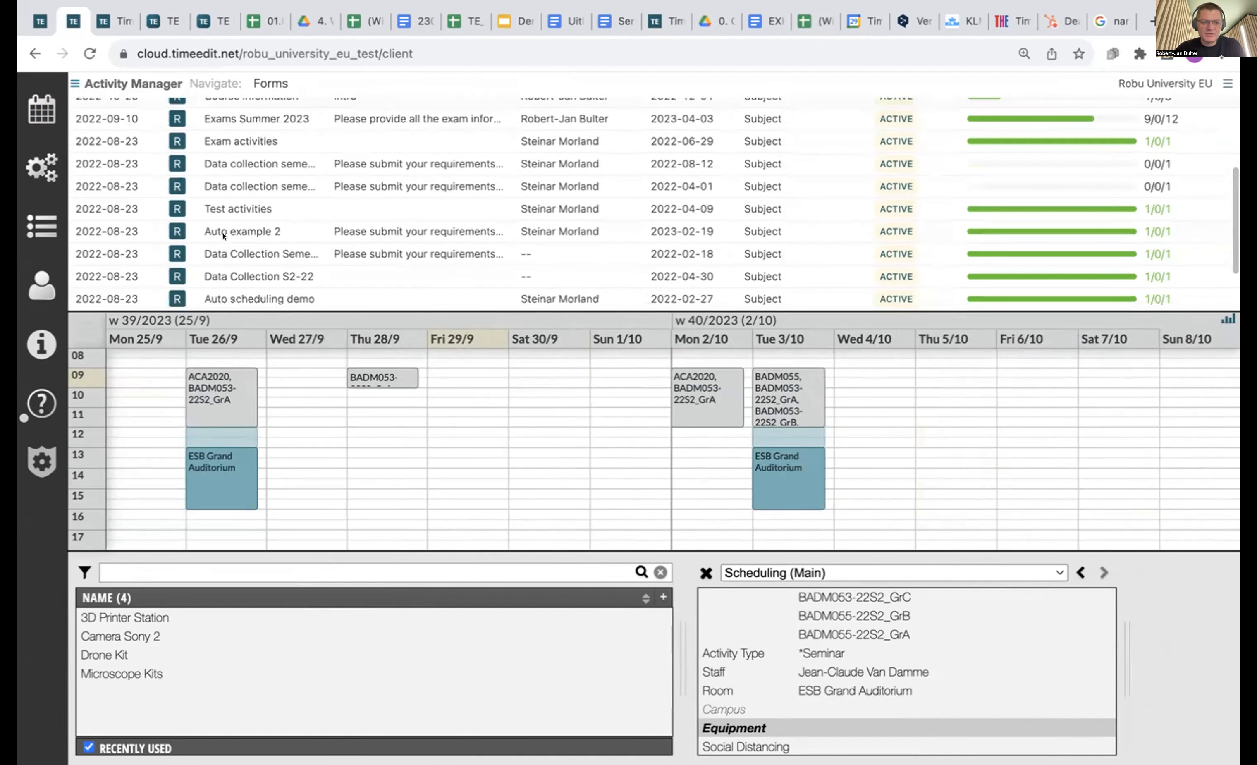
{"action": "left_click", "coordinate": [271, 84]}
{"action": "mouse_move", "coordinate": [1189, 250]}
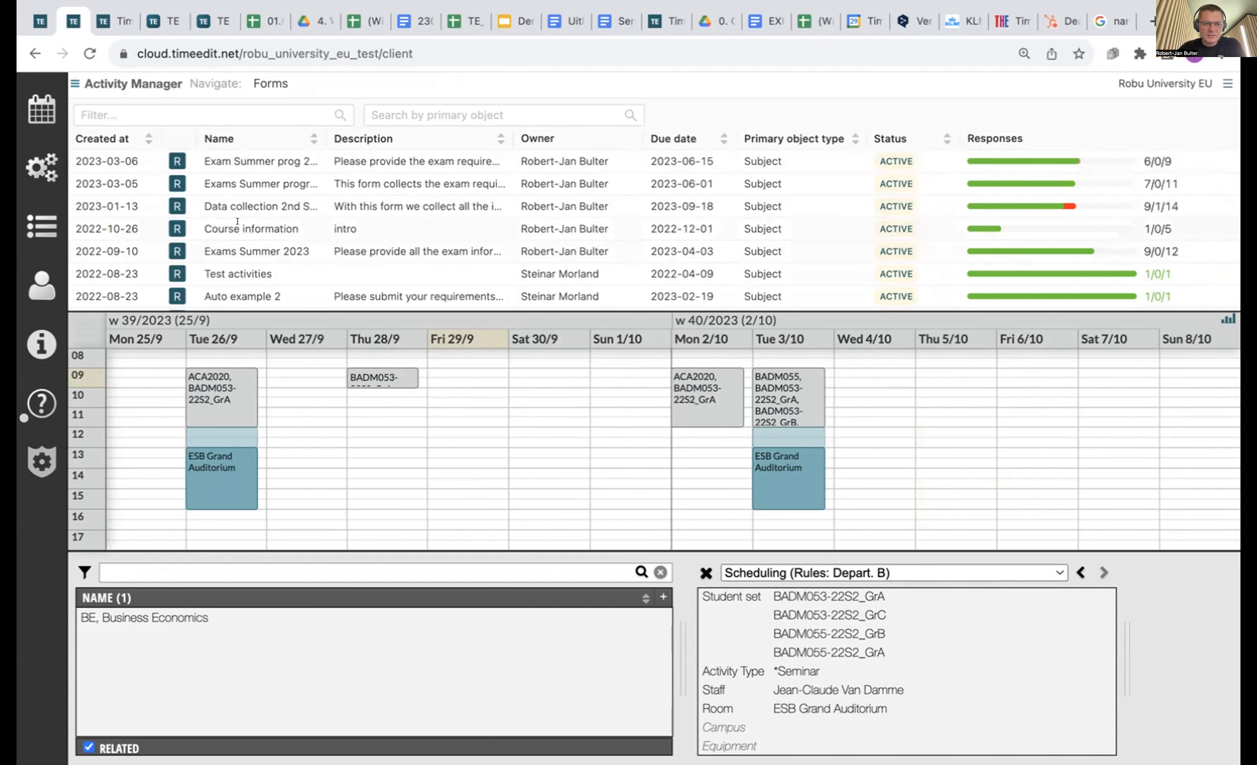
{"action": "scroll", "coordinate": [237, 223], "scroll_direction": "down", "scroll_amount": 4}
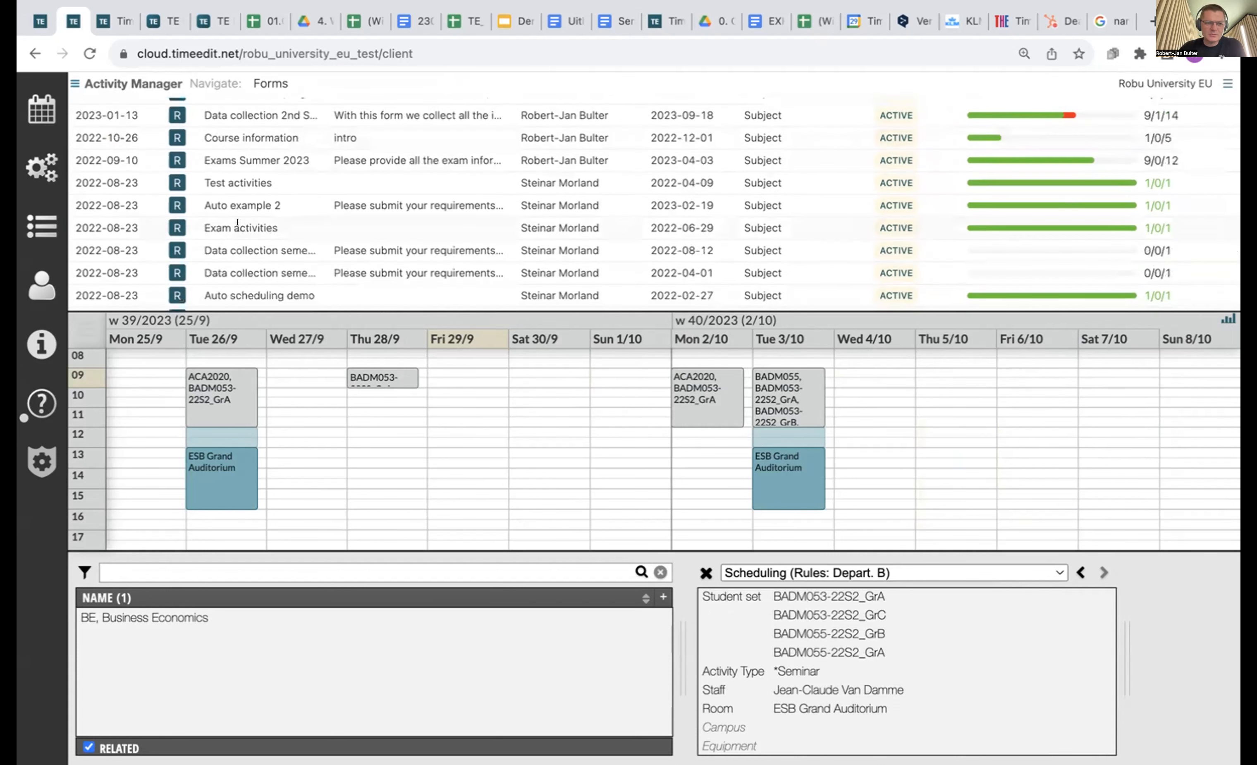
{"action": "scroll", "coordinate": [237, 222], "scroll_direction": "down", "scroll_amount": 3}
Open the Auto scheduling demo form's activities and show 50 per page.
{"action": "left_click", "coordinate": [242, 236]}
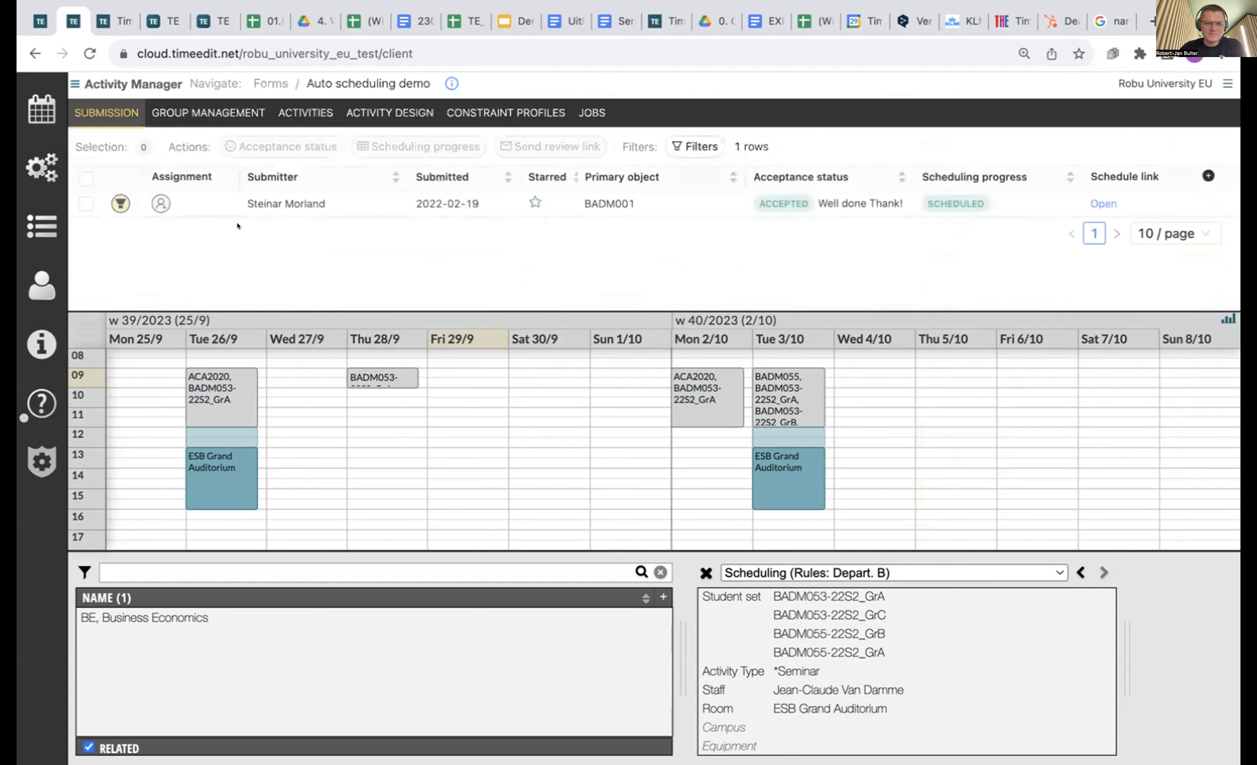
{"action": "left_click", "coordinate": [305, 113]}
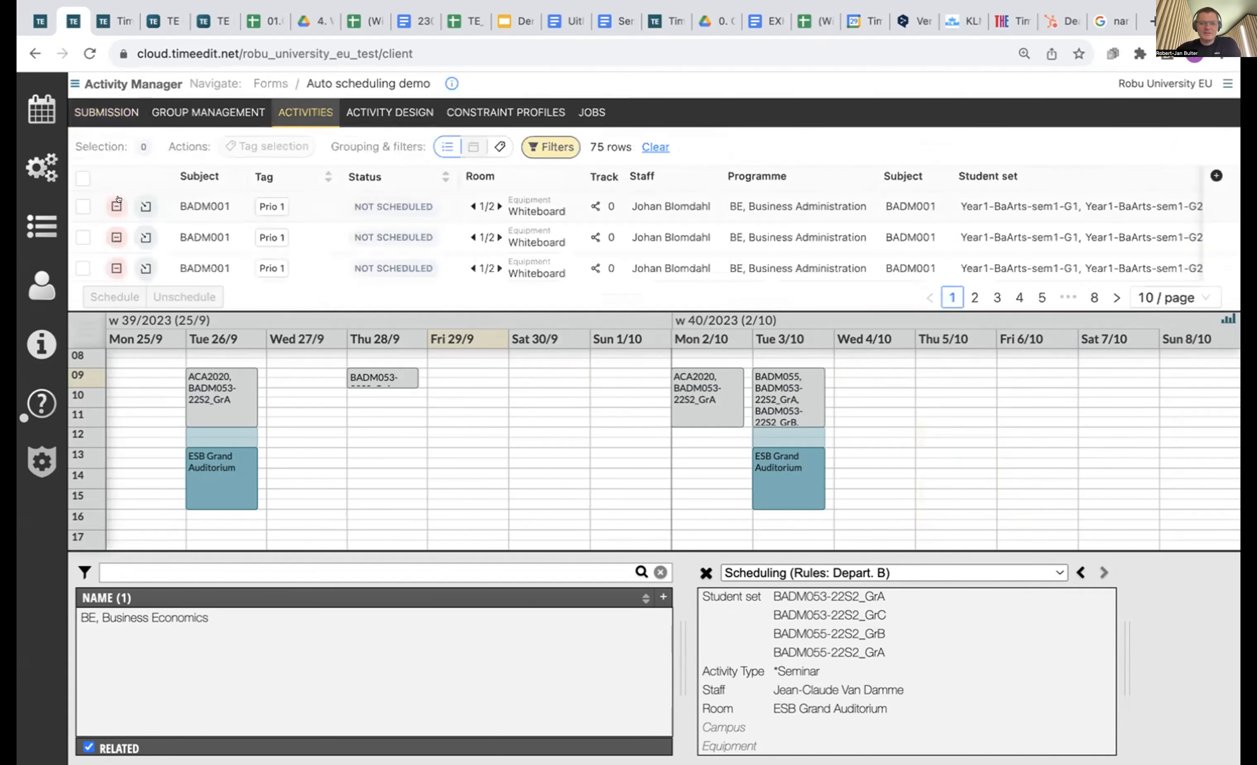
{"action": "scroll", "coordinate": [238, 212], "scroll_direction": "down", "scroll_amount": 1}
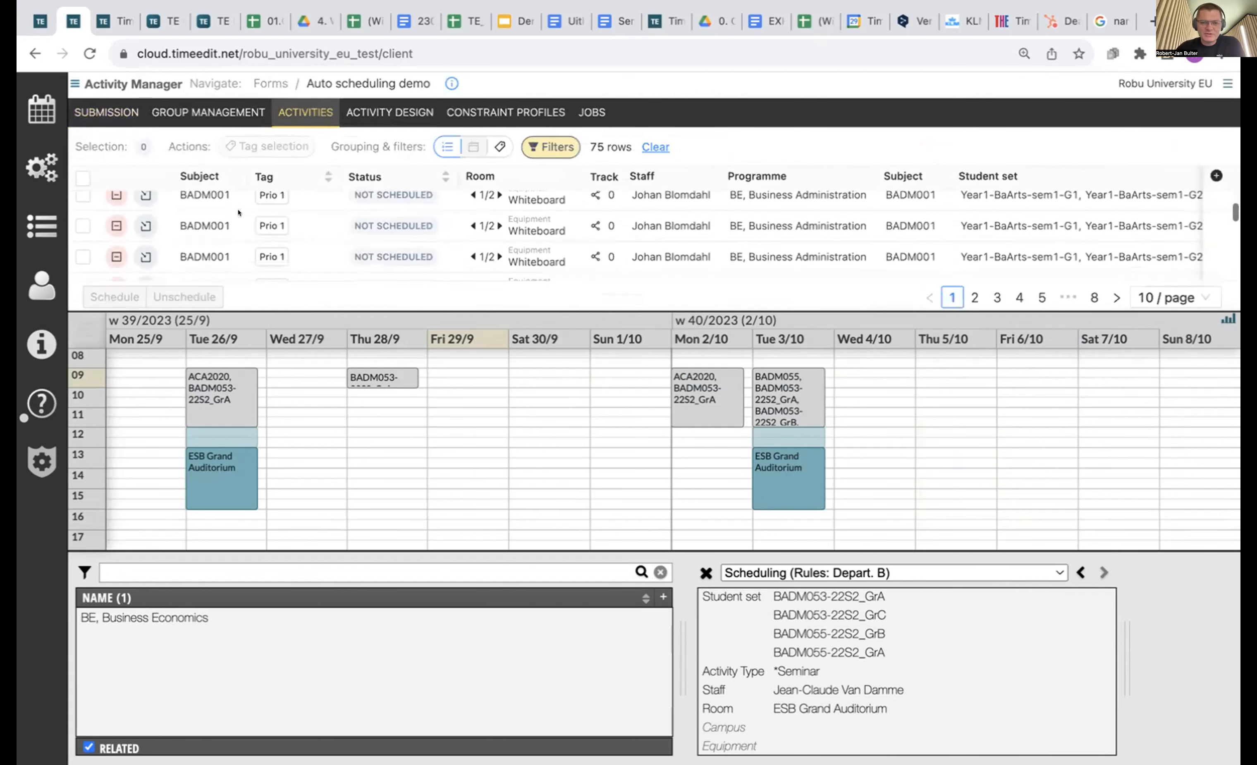
{"action": "scroll", "coordinate": [238, 212], "scroll_direction": "down", "scroll_amount": 1}
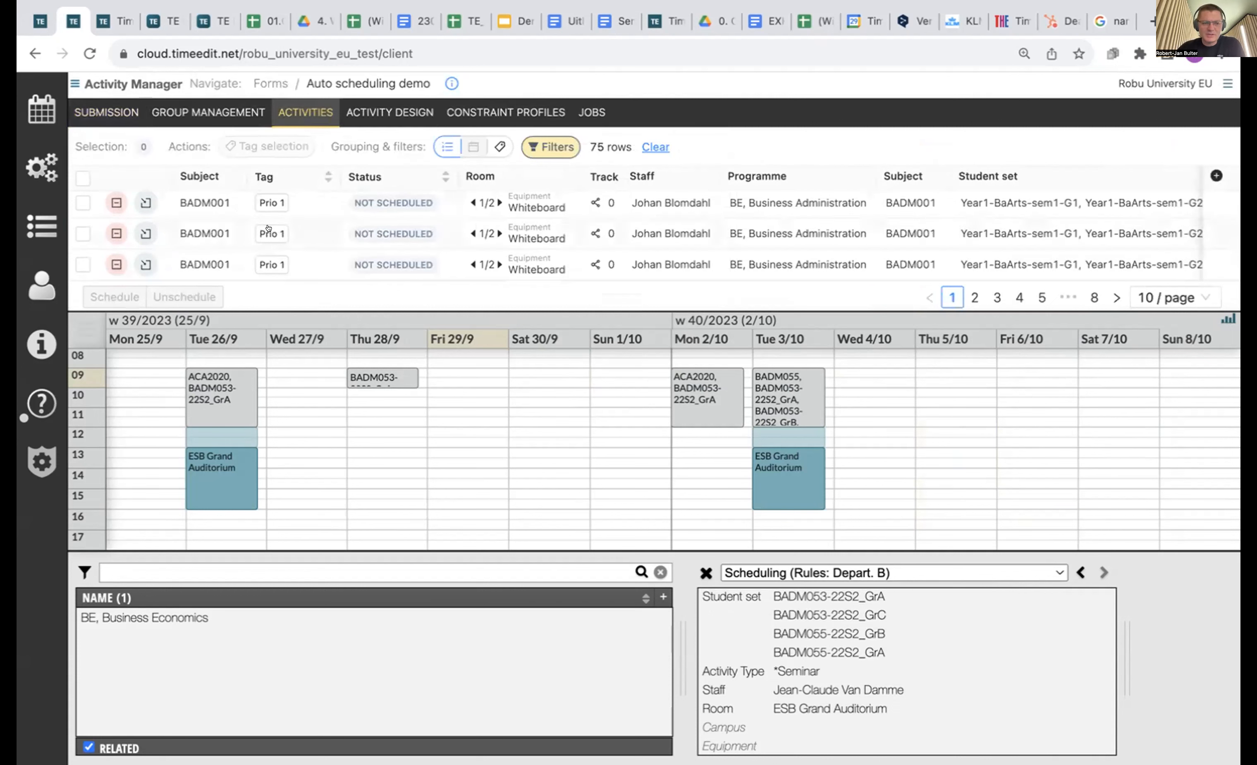
{"action": "left_click", "coordinate": [1195, 297]}
{"action": "left_click", "coordinate": [1173, 302]}
Load the first BADM001 lecture for scheduling.
{"action": "scroll", "coordinate": [618, 237], "scroll_direction": "right", "scroll_amount": 5}
{"action": "mouse_move", "coordinate": [961, 228]}
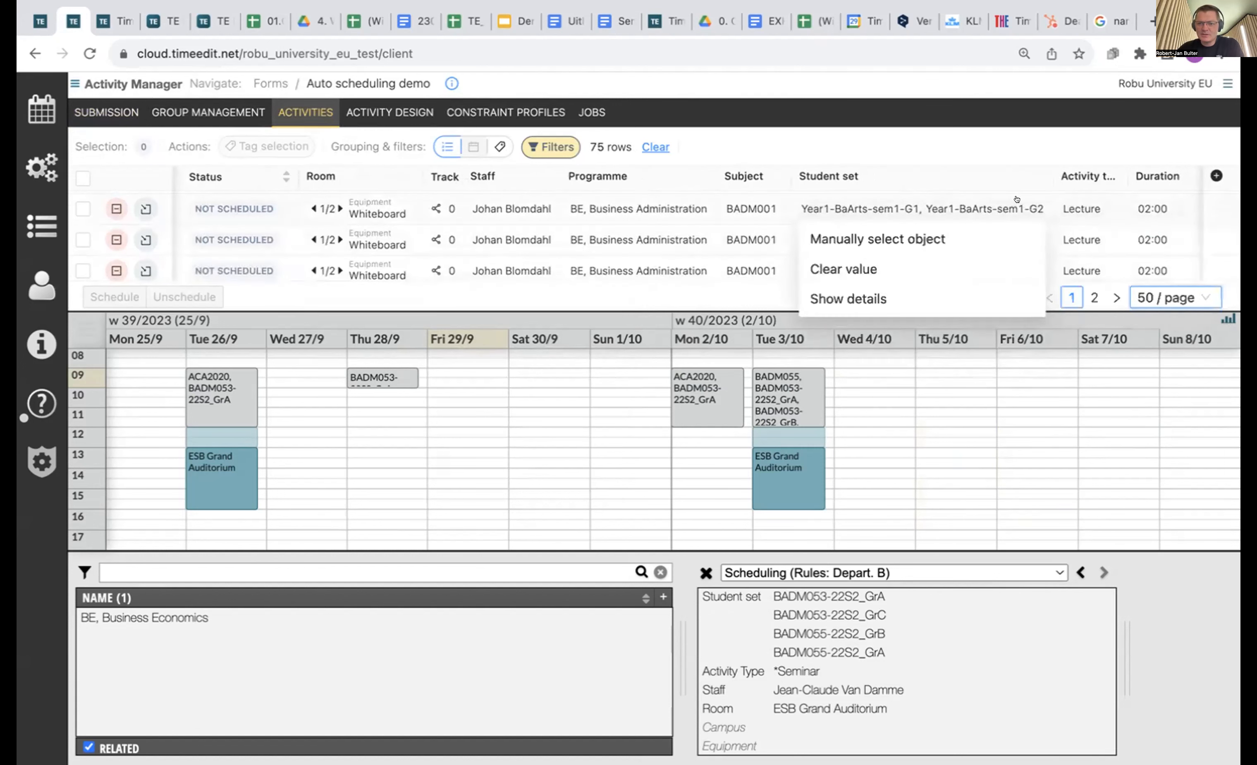
{"action": "scroll", "coordinate": [1017, 199], "scroll_direction": "down", "scroll_amount": 5}
{"action": "scroll", "coordinate": [1017, 200], "scroll_direction": "left", "scroll_amount": 5}
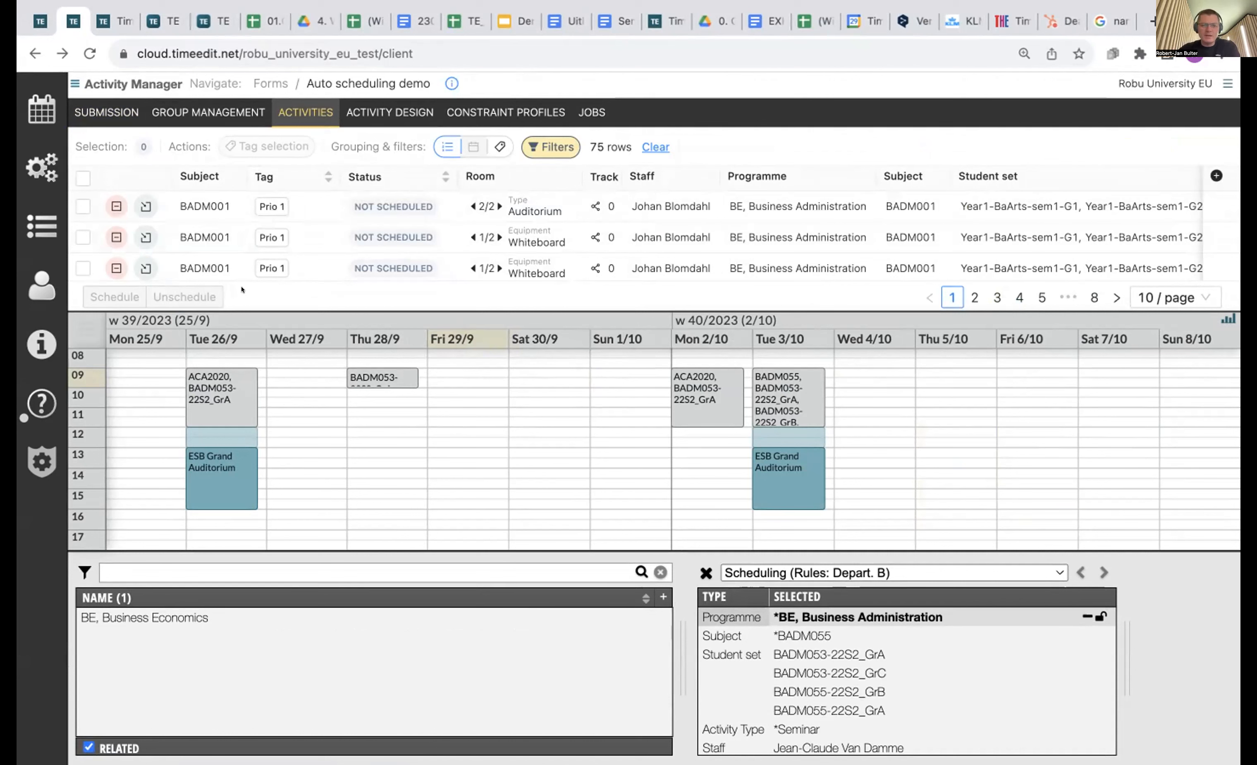
{"action": "left_click", "coordinate": [146, 207]}
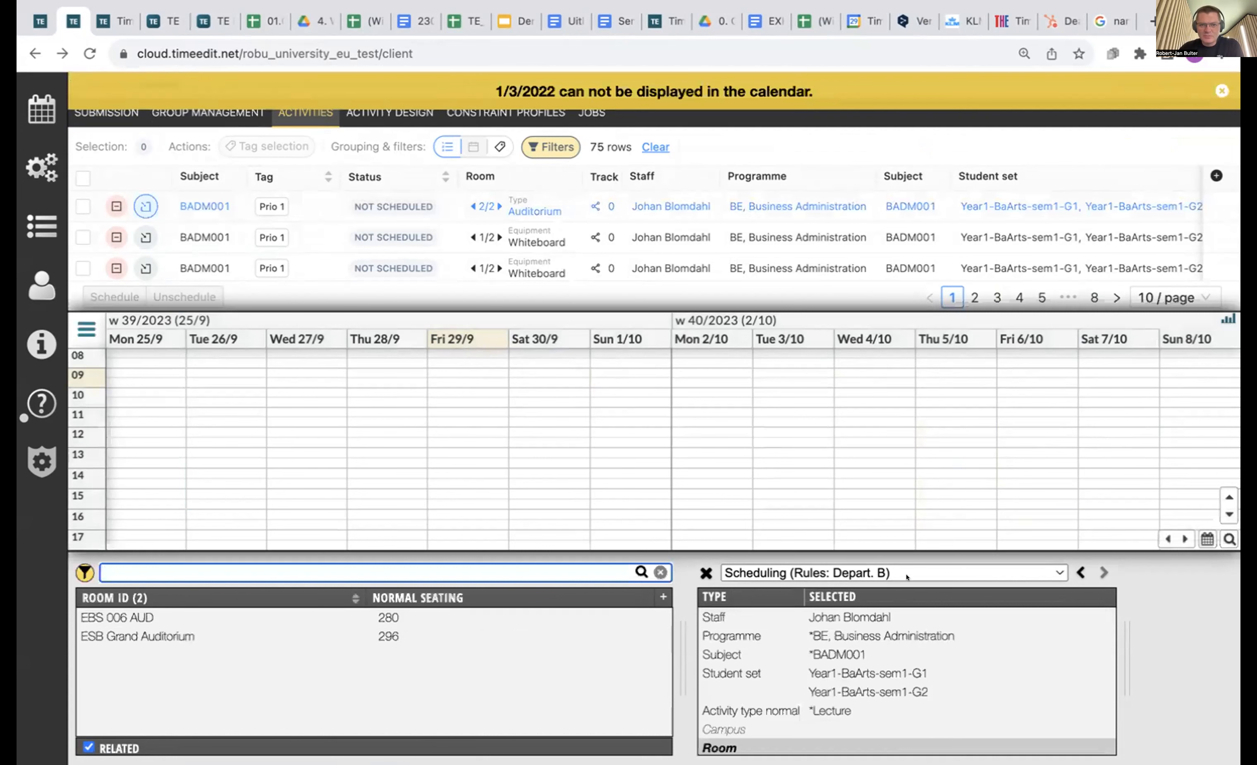
Change the calendar start from -90 to -900 days so March 2022 is shown.
{"action": "left_click", "coordinate": [41, 166]}
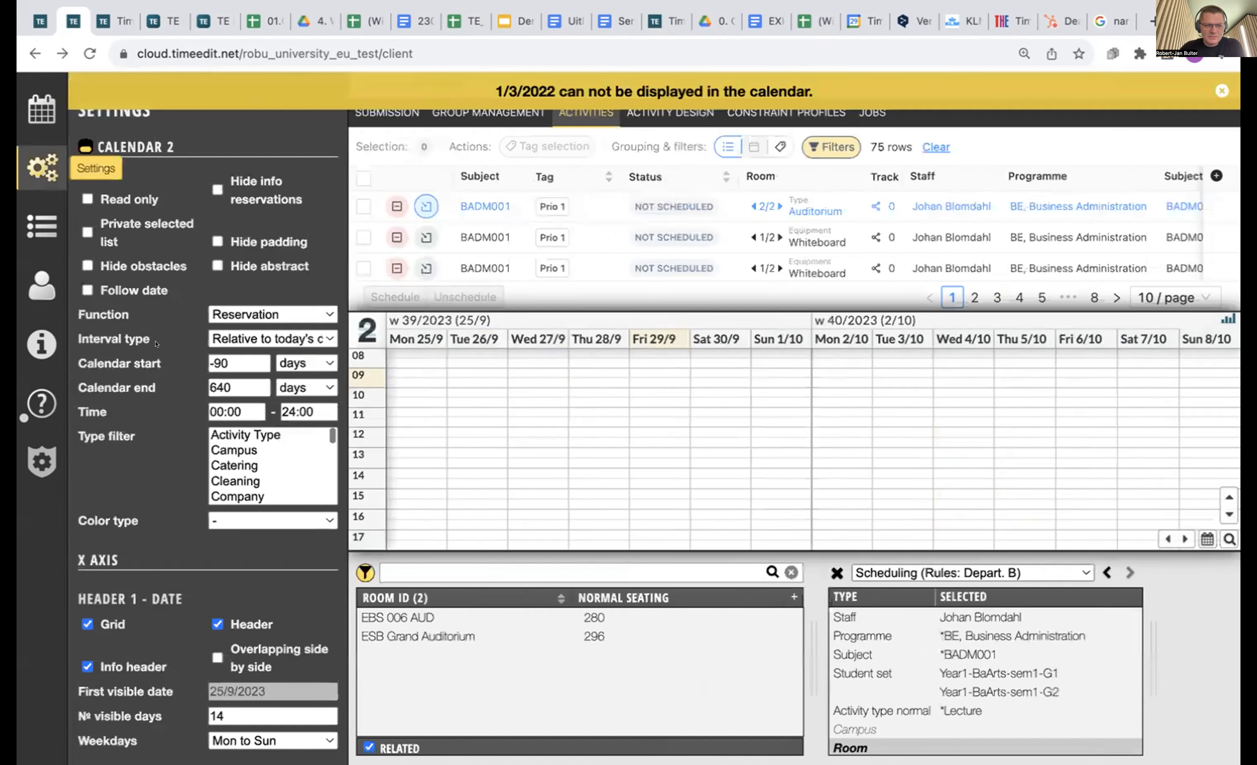
{"action": "left_click", "coordinate": [251, 361]}
{"action": "type", "text": "0"}
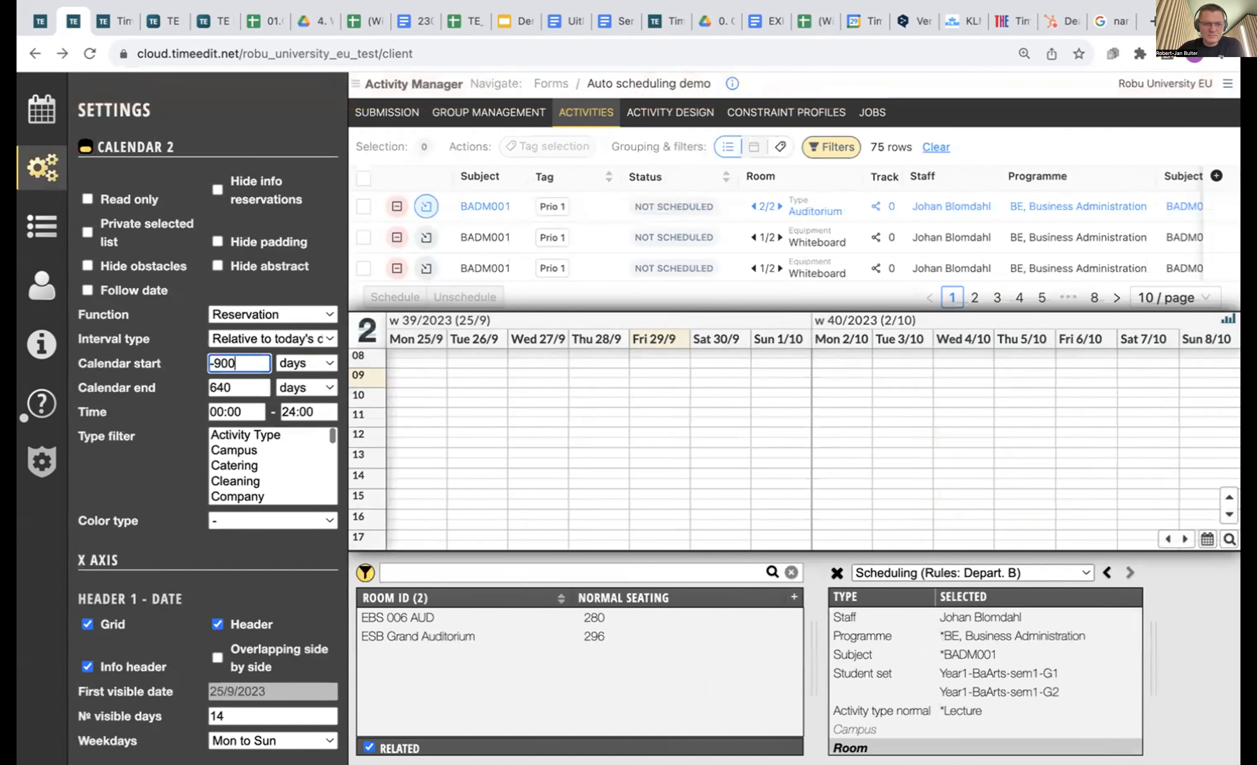
{"action": "left_click", "coordinate": [42, 166]}
Draft a 09:00–10:50 booking on Wednesday 2/3 for the BADM001 lecture.
{"action": "left_click", "coordinate": [146, 206]}
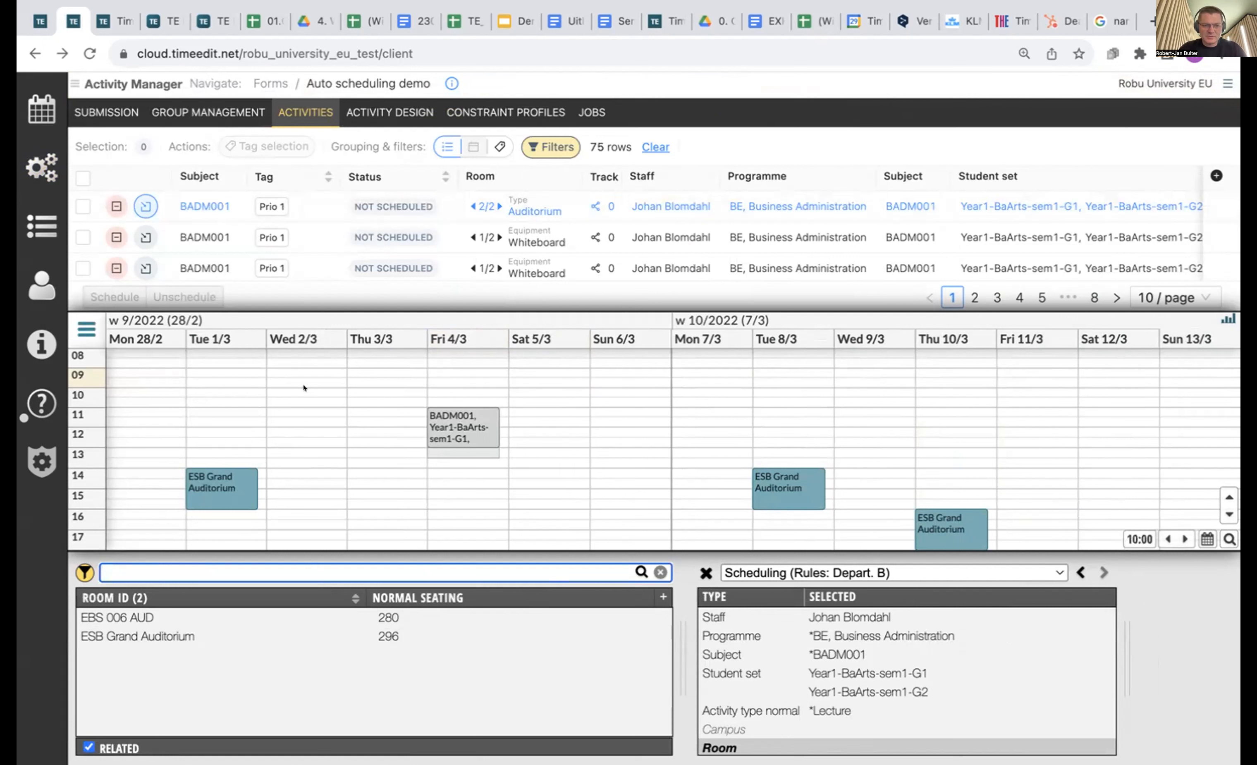
{"action": "left_click", "coordinate": [277, 372]}
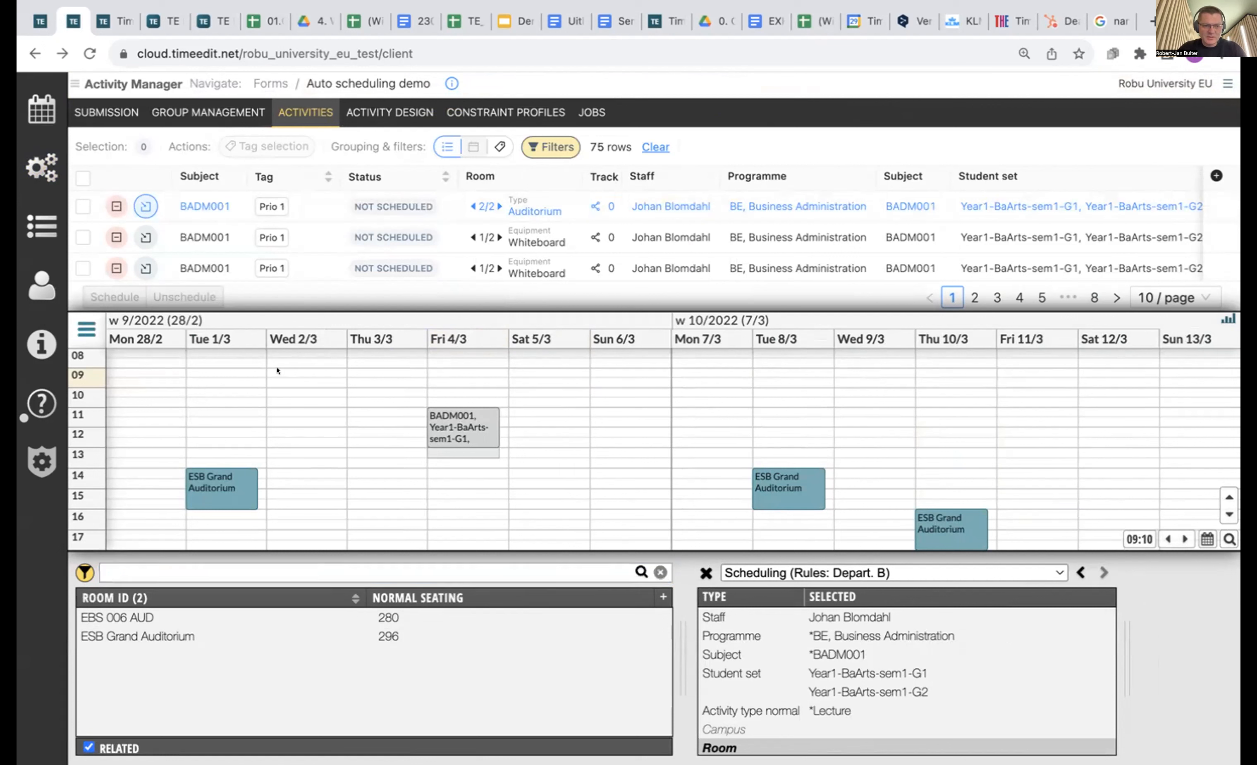
{"action": "left_click_drag", "start_coordinate": [277, 372], "coordinate": [271, 399]}
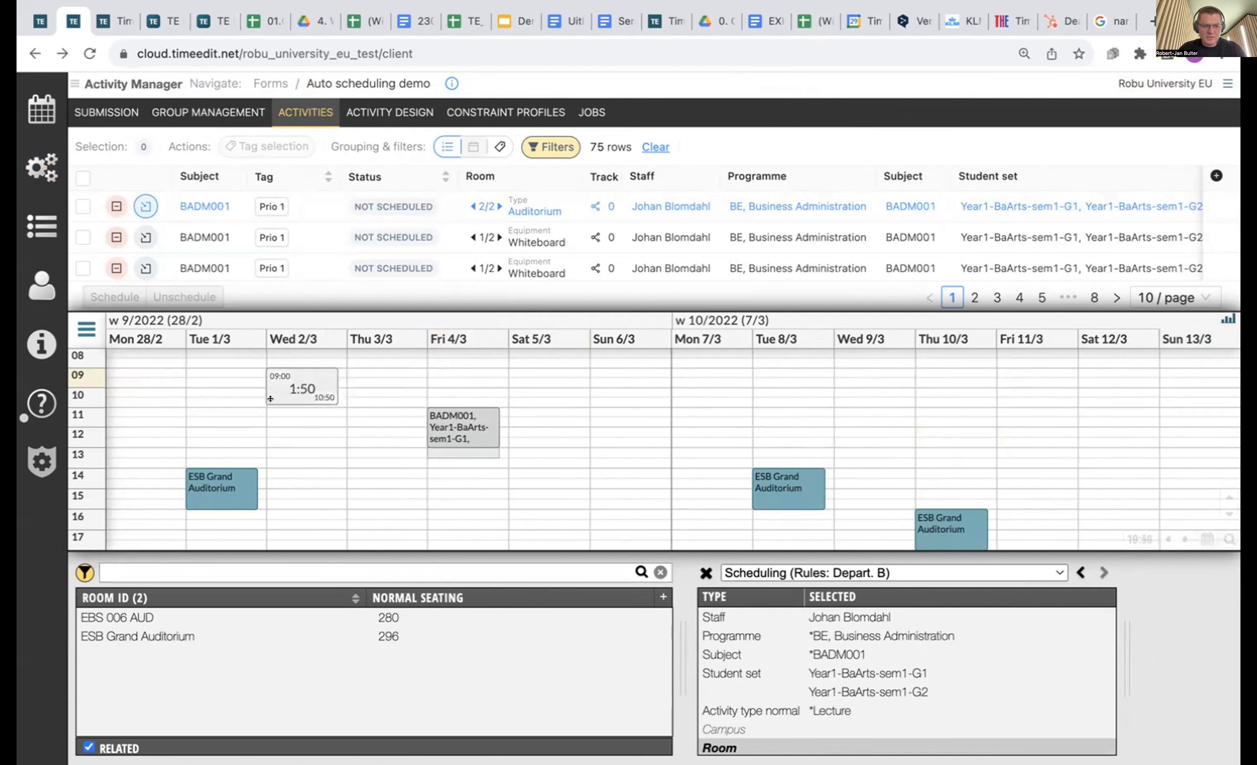
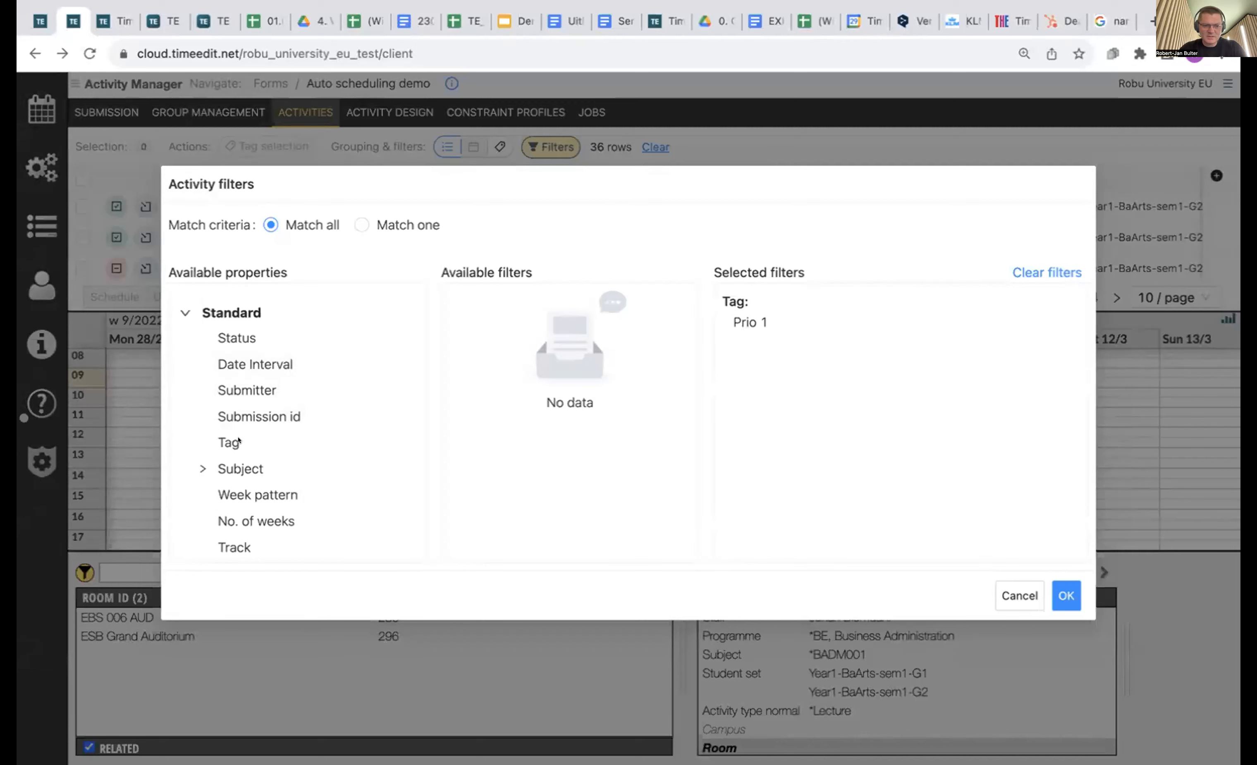
Apply the Prio 1 filter and schedule all 36 activities as job 'ads' using Preferred mode.
{"action": "left_click", "coordinate": [1066, 595]}
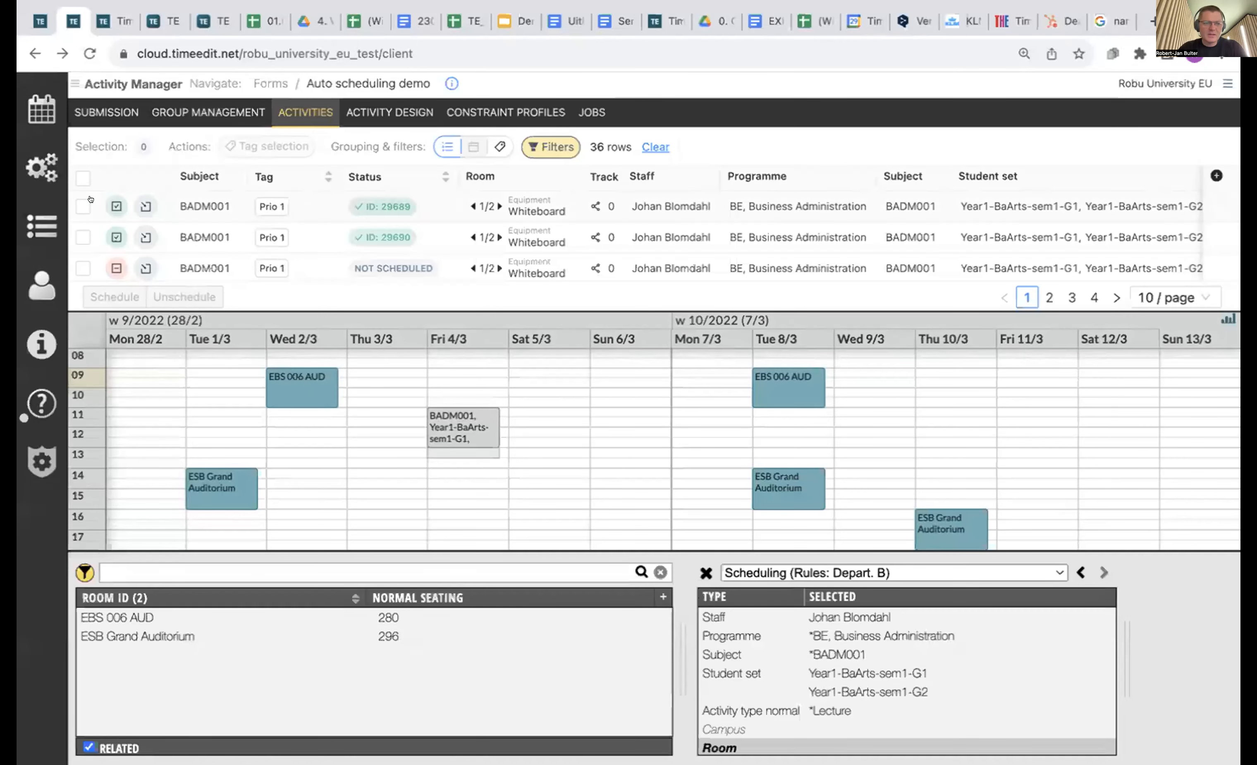
{"action": "left_click", "coordinate": [83, 178]}
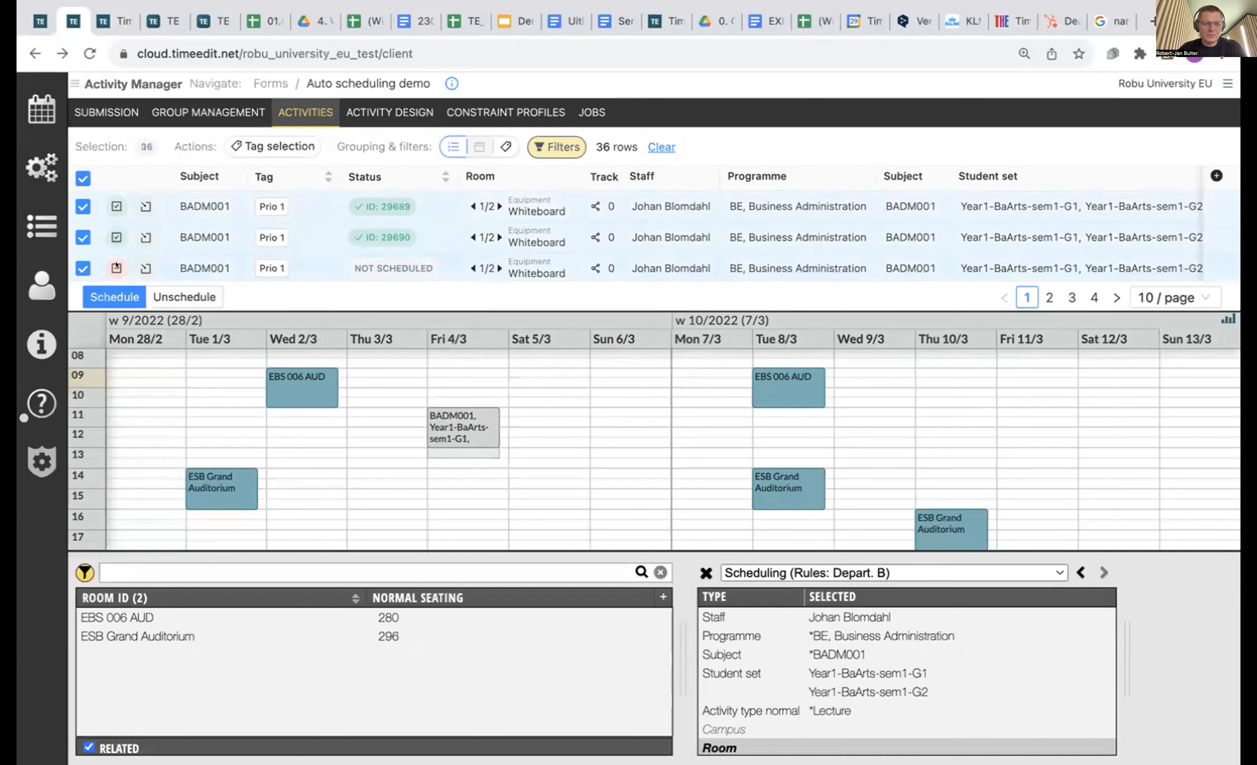
{"action": "left_click", "coordinate": [114, 294]}
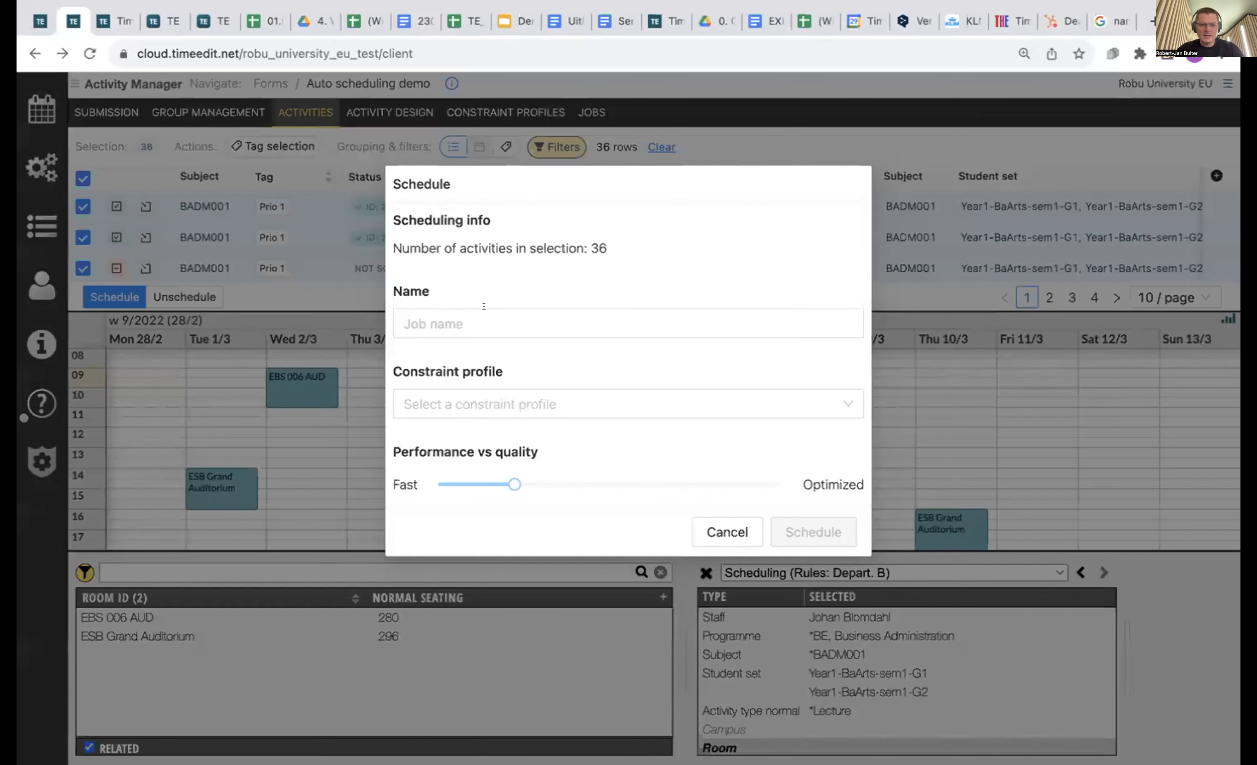
{"action": "left_click", "coordinate": [482, 316]}
{"action": "type", "text": "ads"}
{"action": "left_click", "coordinate": [476, 404]}
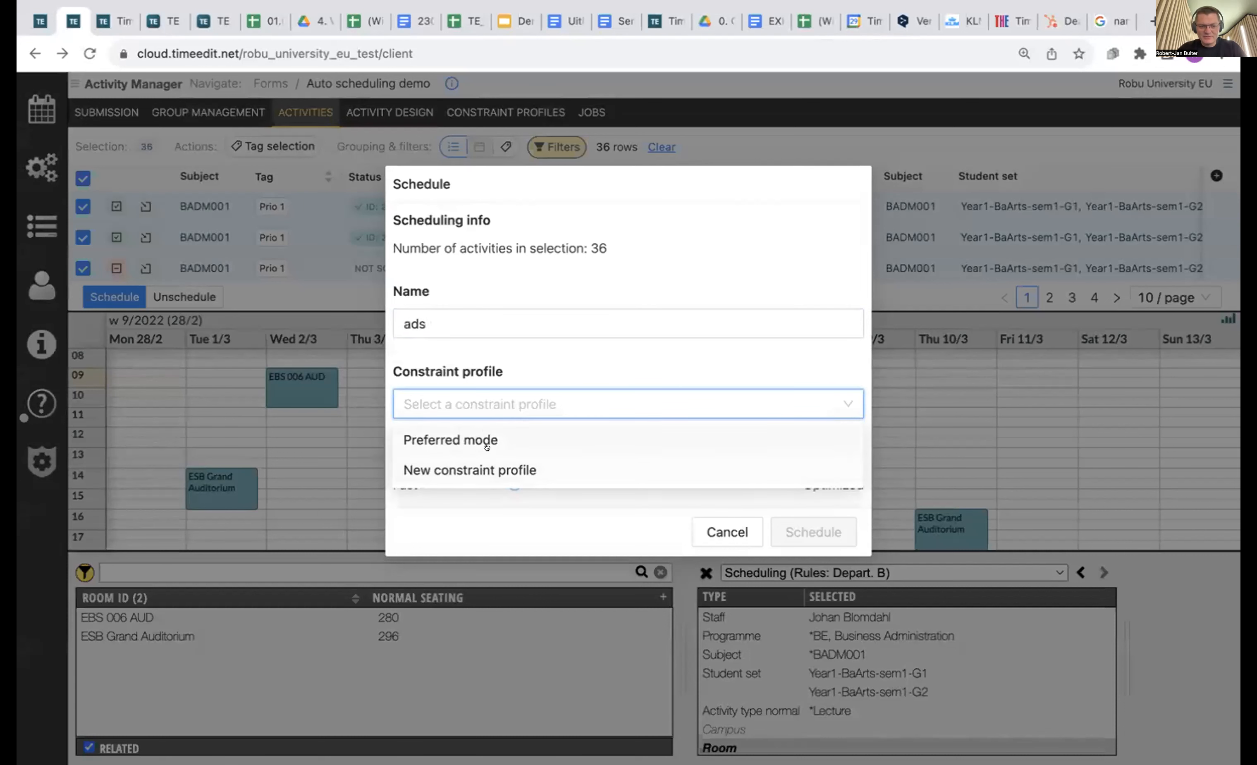
{"action": "left_click", "coordinate": [483, 419]}
{"action": "left_click", "coordinate": [530, 392]}
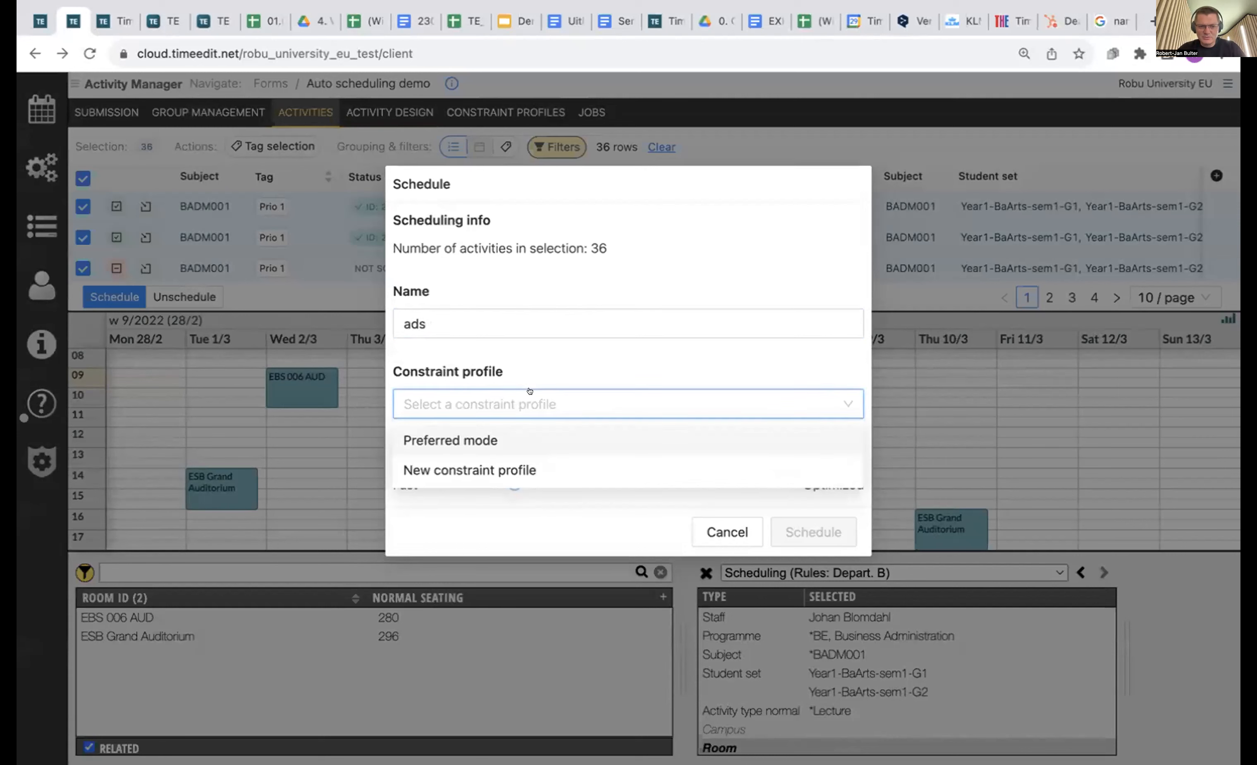
{"action": "left_click", "coordinate": [480, 439]}
{"action": "left_click", "coordinate": [818, 536]}
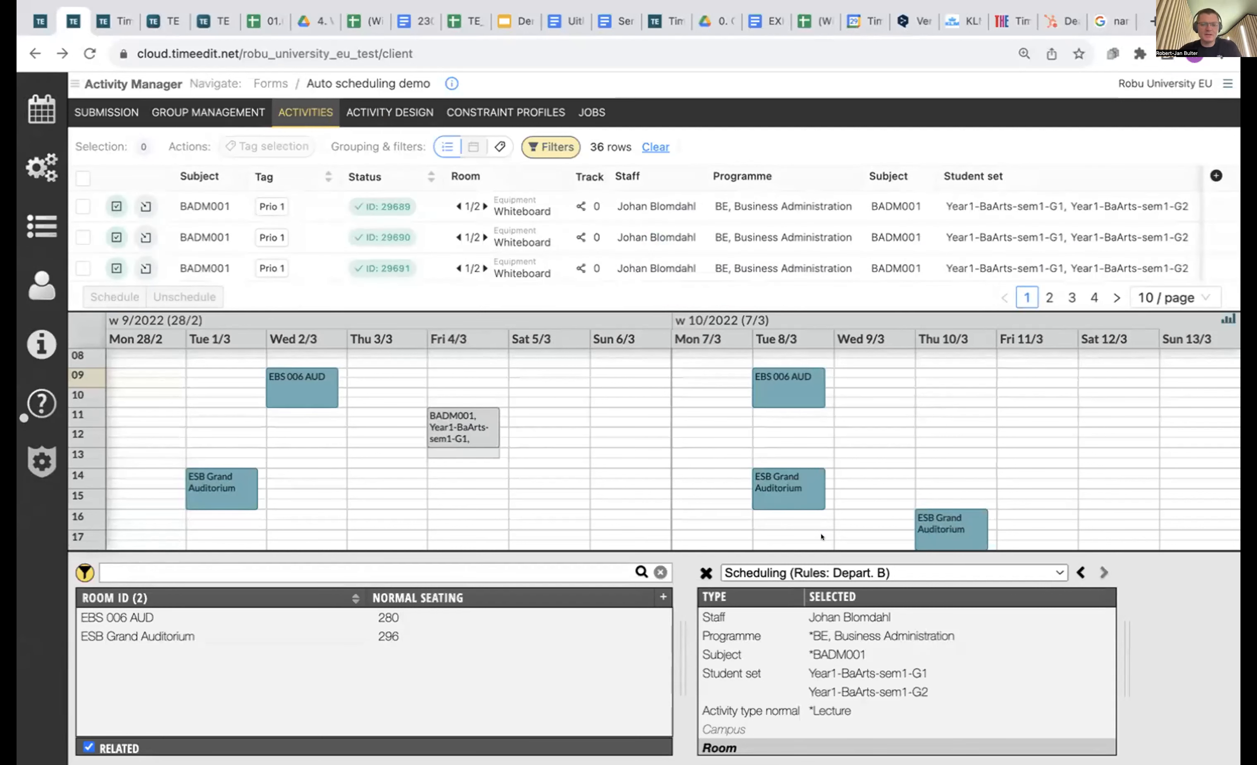
Jump the calendar to the third and second activities' weeks 17–18, then open constraint profiles.
{"action": "scroll", "coordinate": [318, 224], "scroll_direction": "down", "scroll_amount": 1}
{"action": "scroll", "coordinate": [318, 225], "scroll_direction": "up", "scroll_amount": 1}
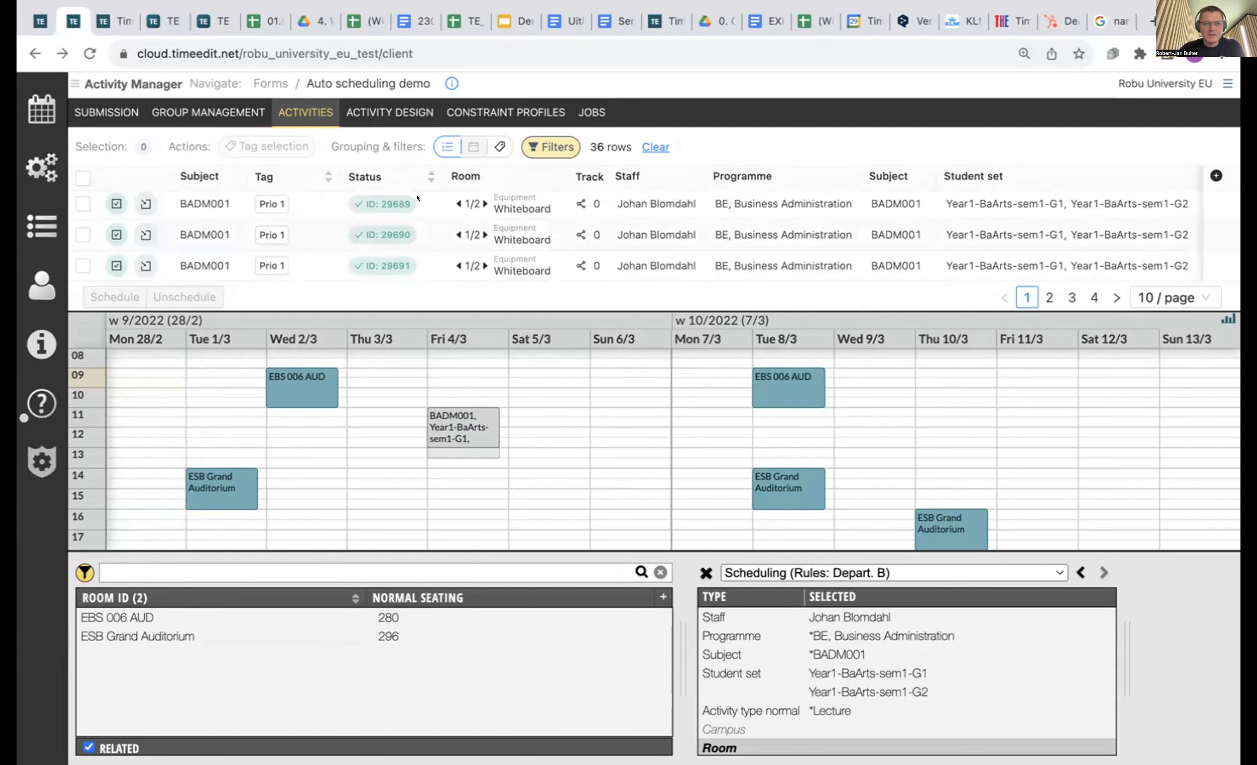
{"action": "left_click", "coordinate": [459, 266]}
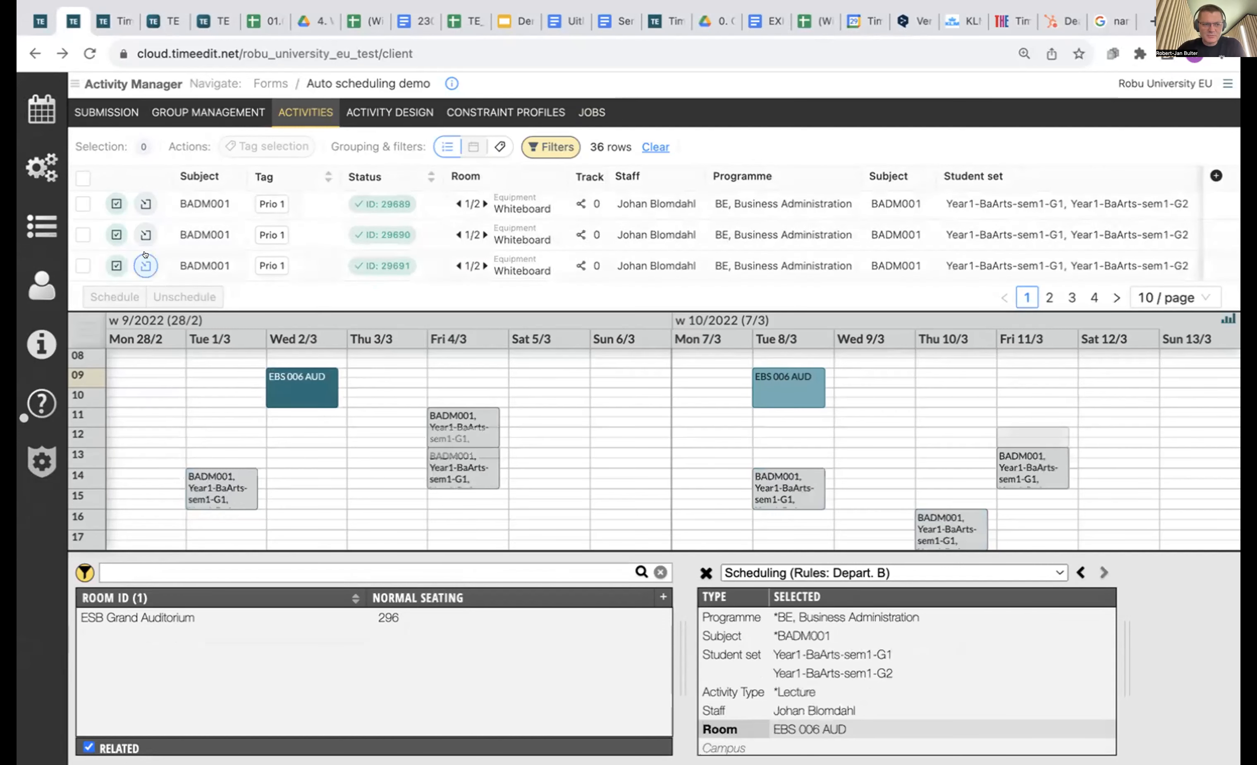
{"action": "left_click", "coordinate": [146, 265]}
{"action": "scroll", "coordinate": [146, 254], "scroll_direction": "down", "scroll_amount": 1}
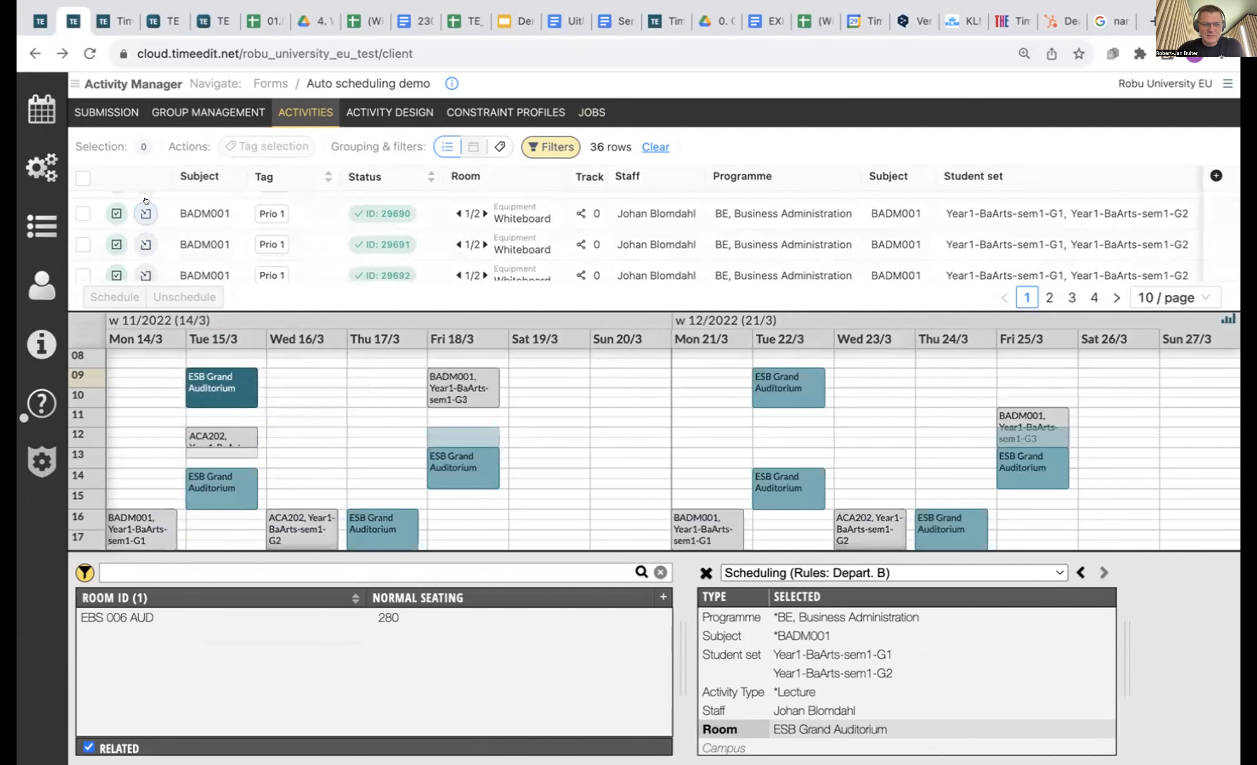
{"action": "scroll", "coordinate": [146, 232], "scroll_direction": "down", "scroll_amount": 3}
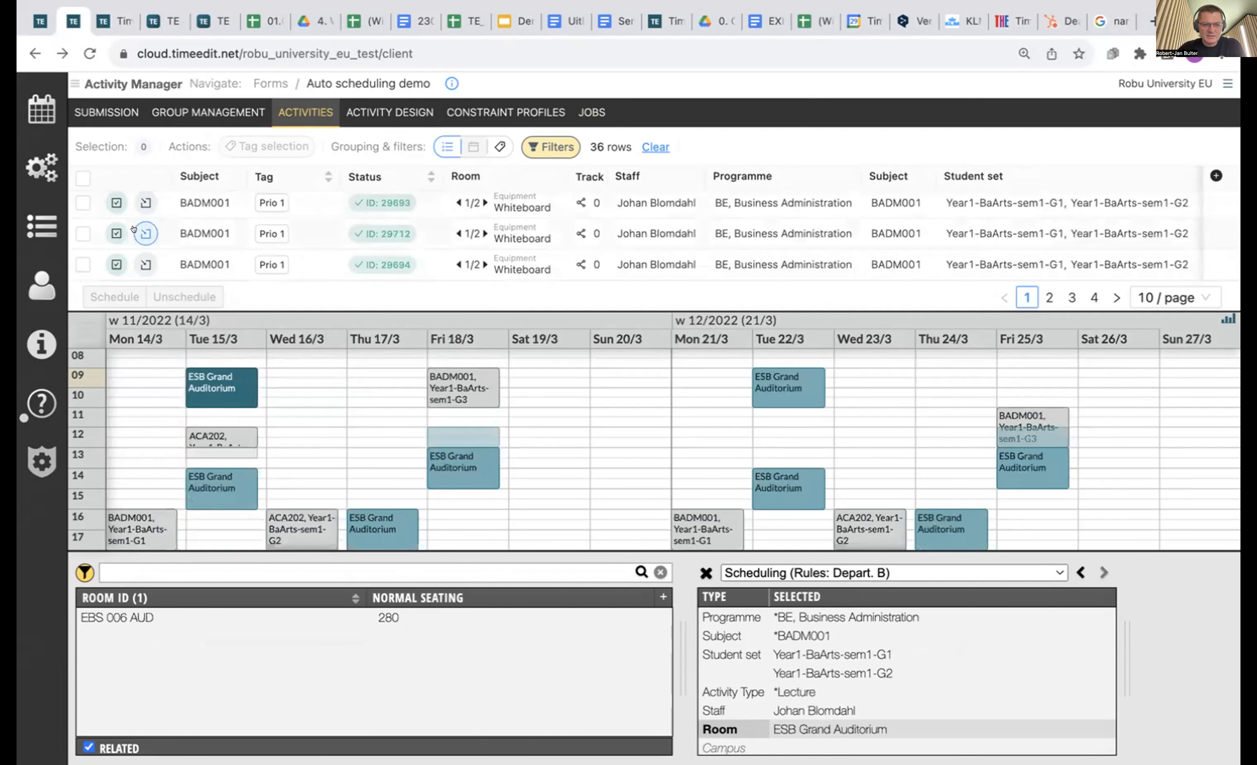
{"action": "left_click", "coordinate": [146, 234]}
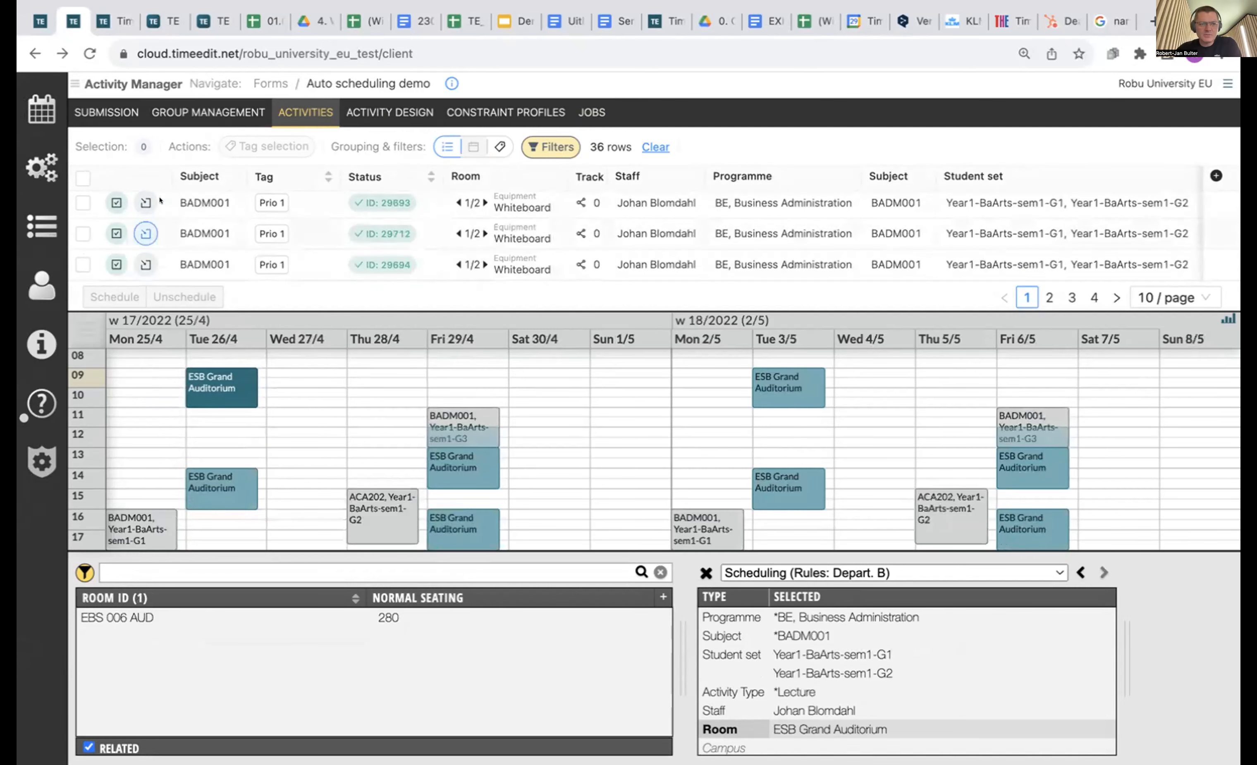
{"action": "left_click", "coordinate": [490, 106]}
Load the Preferred mode profile and enlarge its constraints panel over the calendar.
{"action": "left_click", "coordinate": [361, 146]}
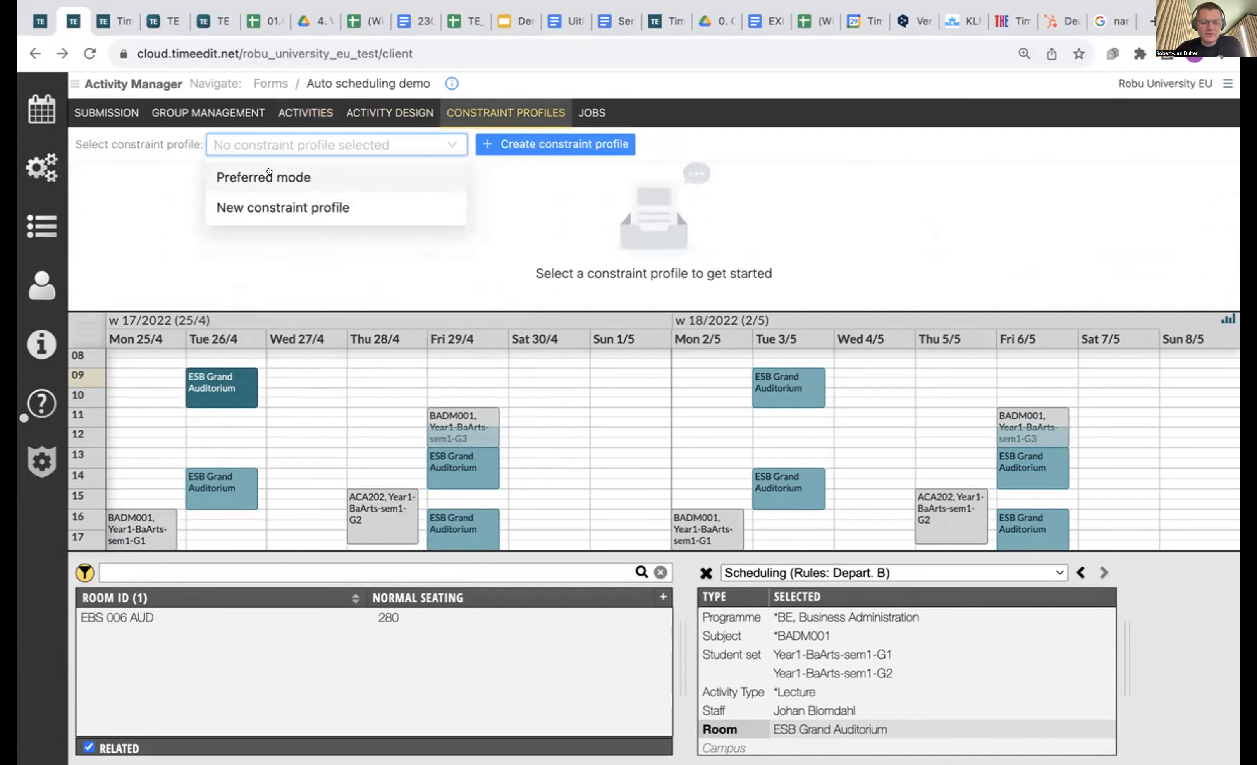
{"action": "left_click", "coordinate": [297, 175]}
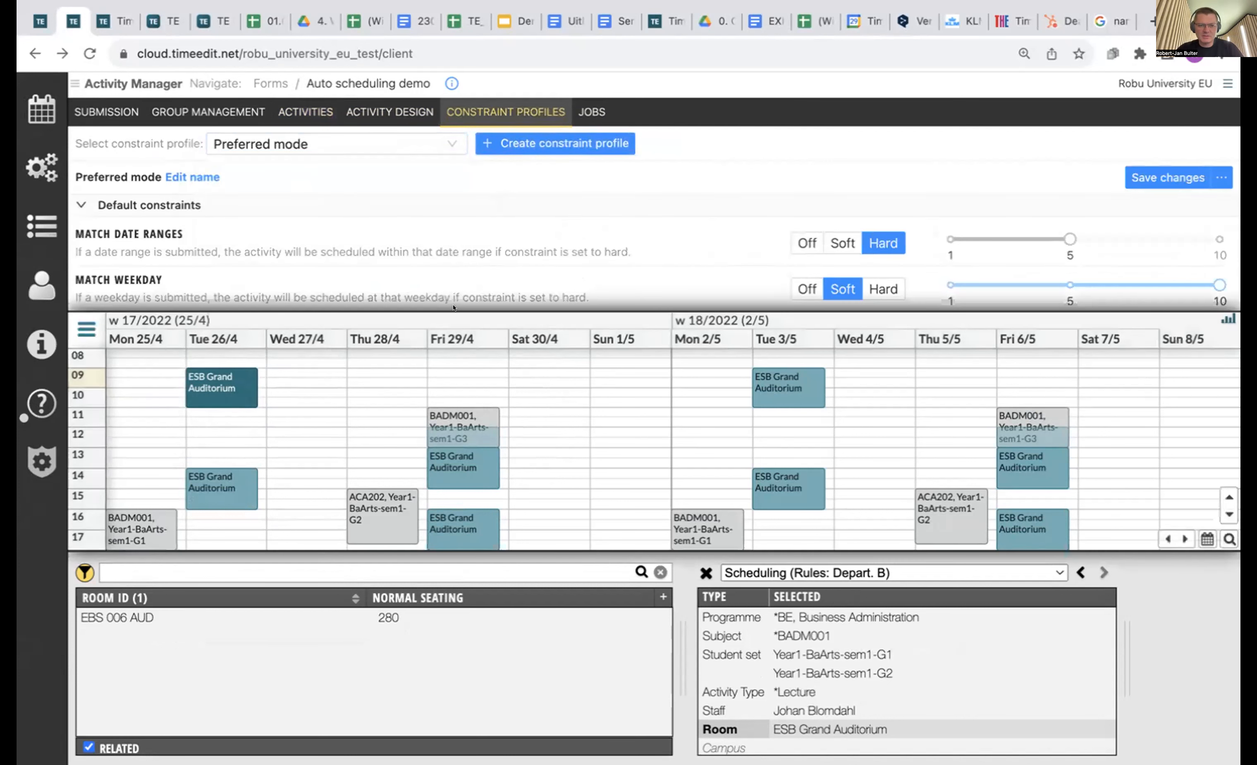
{"action": "left_click_drag", "start_coordinate": [446, 303], "coordinate": [454, 472]}
{"action": "scroll", "coordinate": [604, 304], "scroll_direction": "down", "scroll_amount": 3}
{"action": "scroll", "coordinate": [603, 299], "scroll_direction": "up", "scroll_amount": 3}
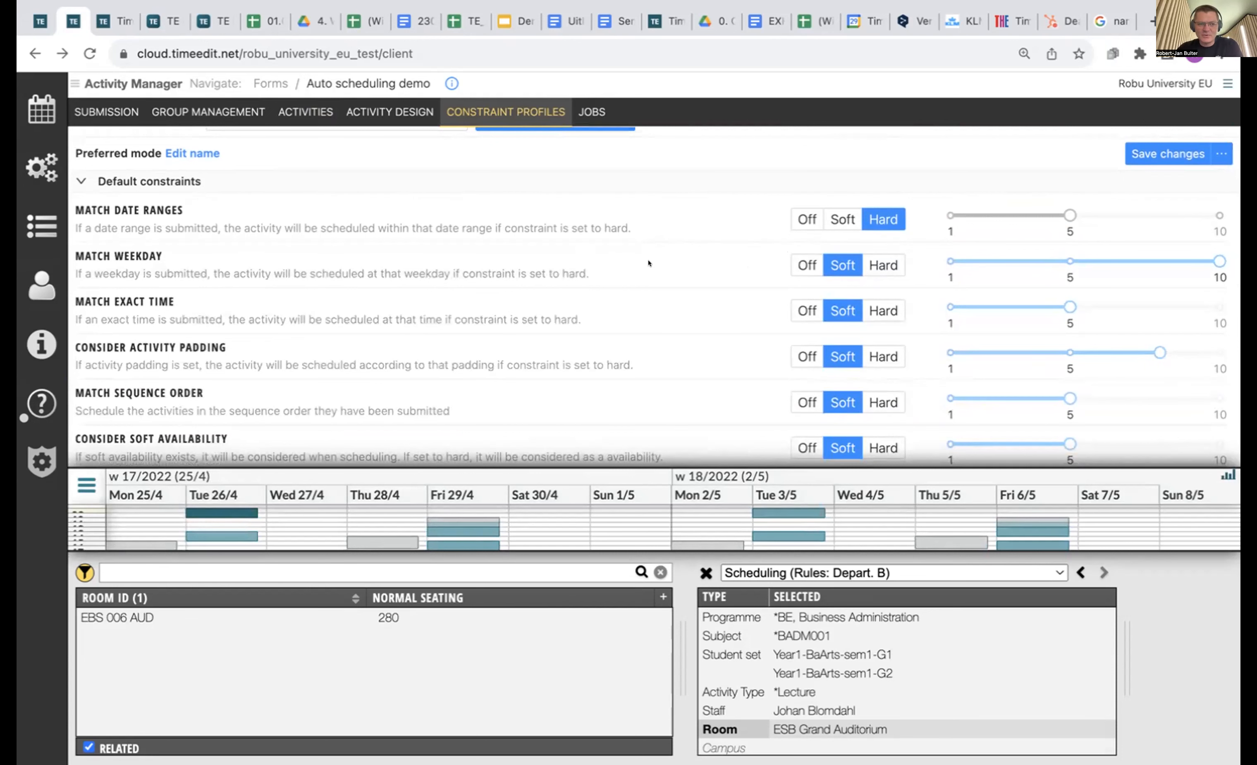
{"action": "scroll", "coordinate": [648, 263], "scroll_direction": "down", "scroll_amount": 7}
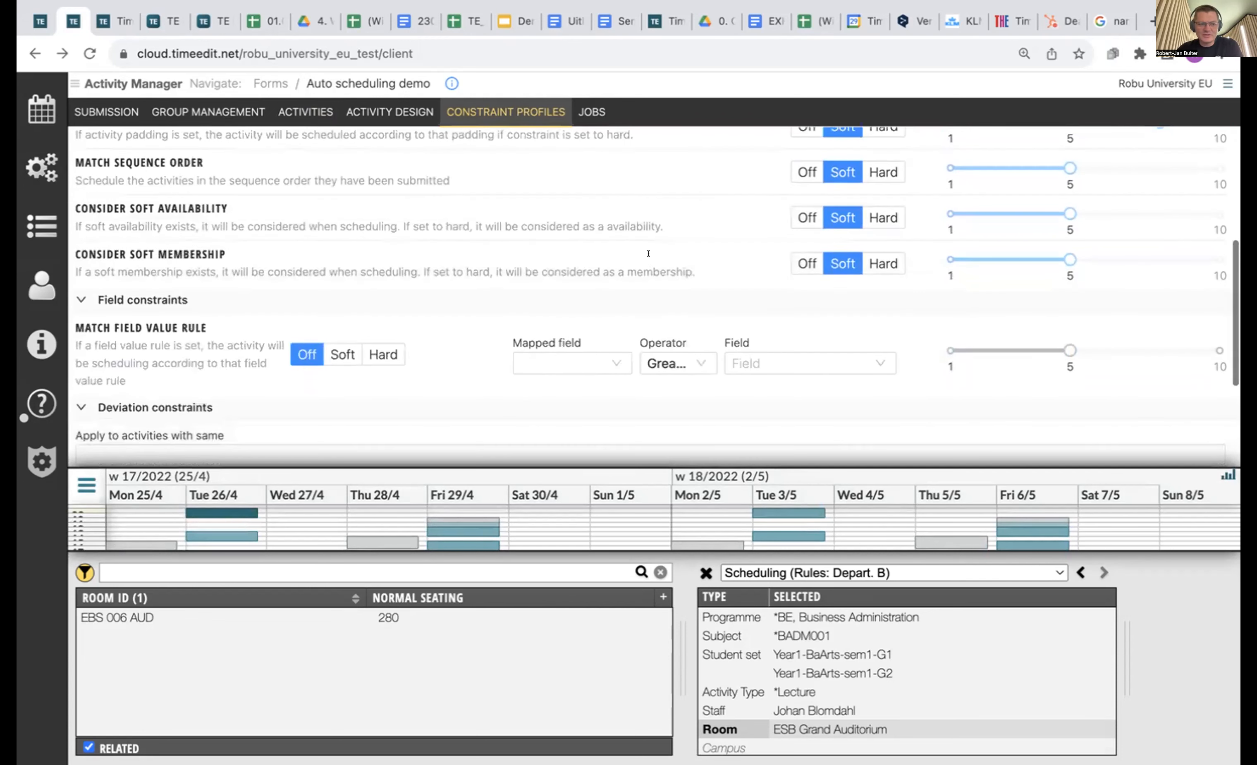
{"action": "scroll", "coordinate": [648, 253], "scroll_direction": "down", "scroll_amount": 1}
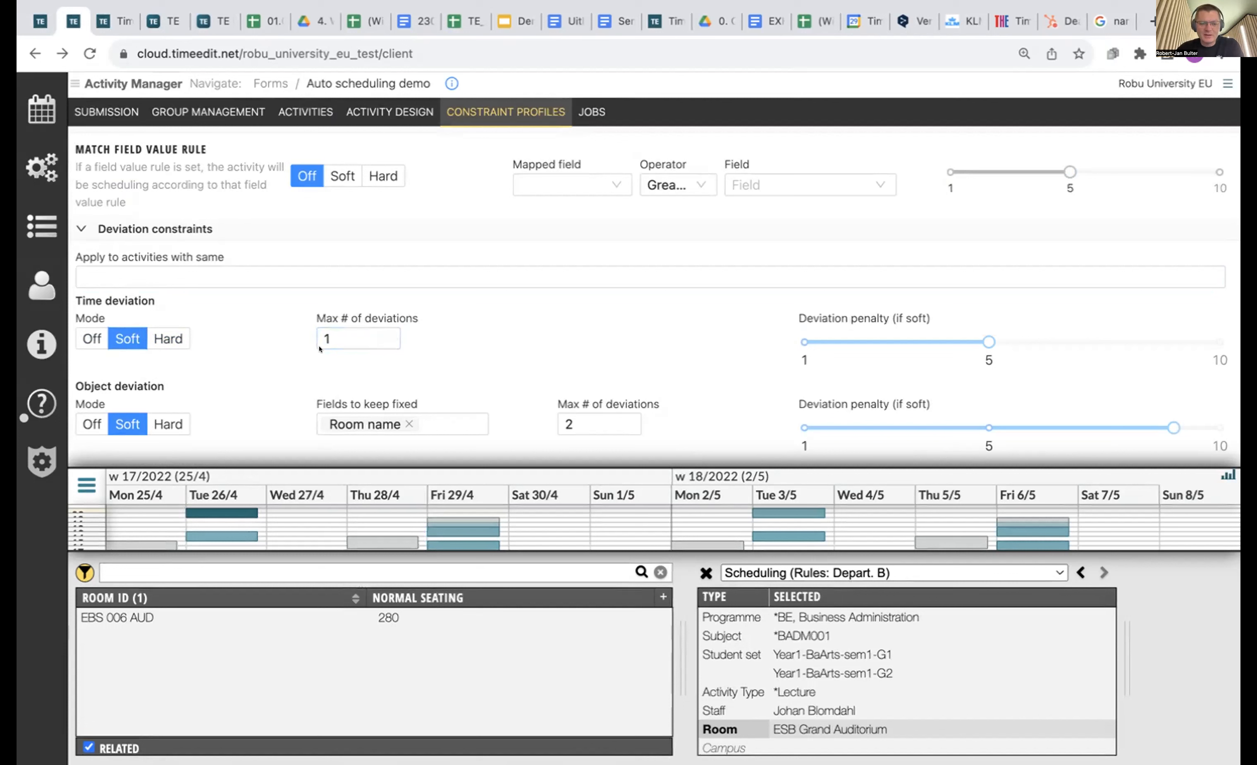
{"action": "left_click", "coordinate": [337, 345]}
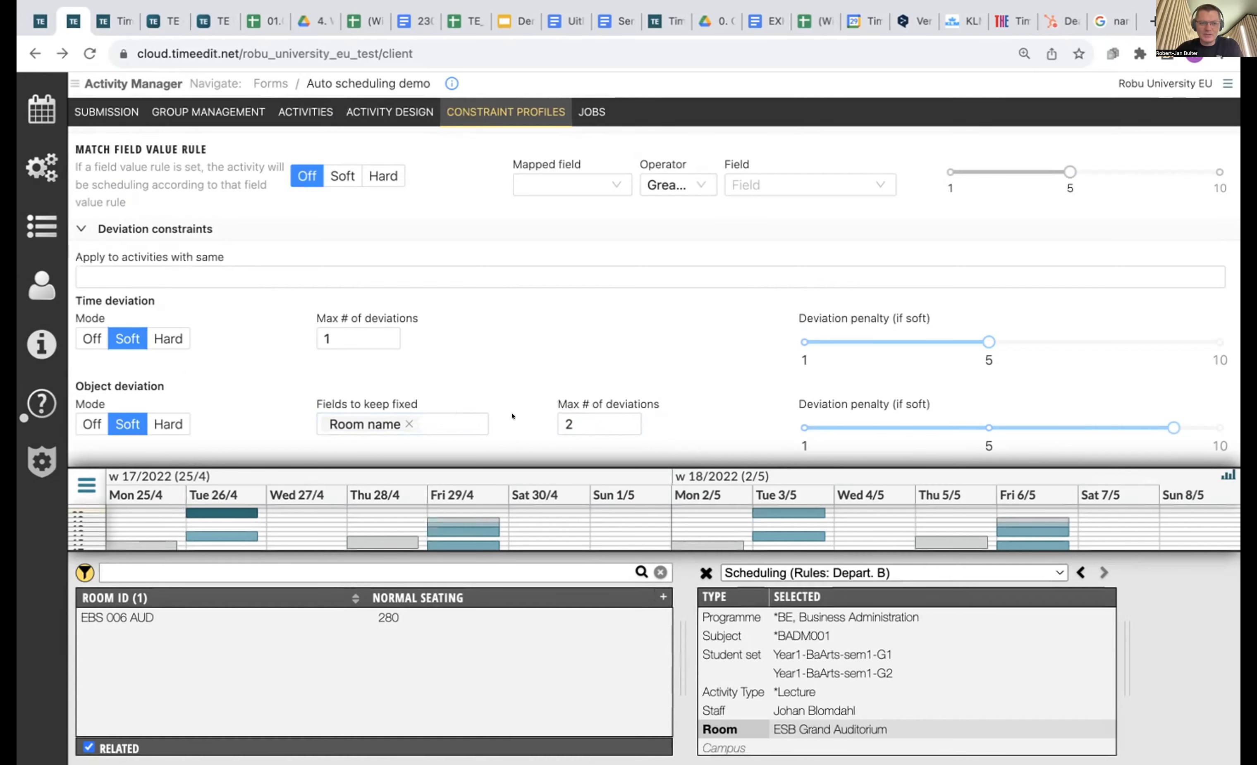
{"action": "scroll", "coordinate": [512, 416], "scroll_direction": "up", "scroll_amount": 5}
{"action": "scroll", "coordinate": [511, 416], "scroll_direction": "up", "scroll_amount": 5}
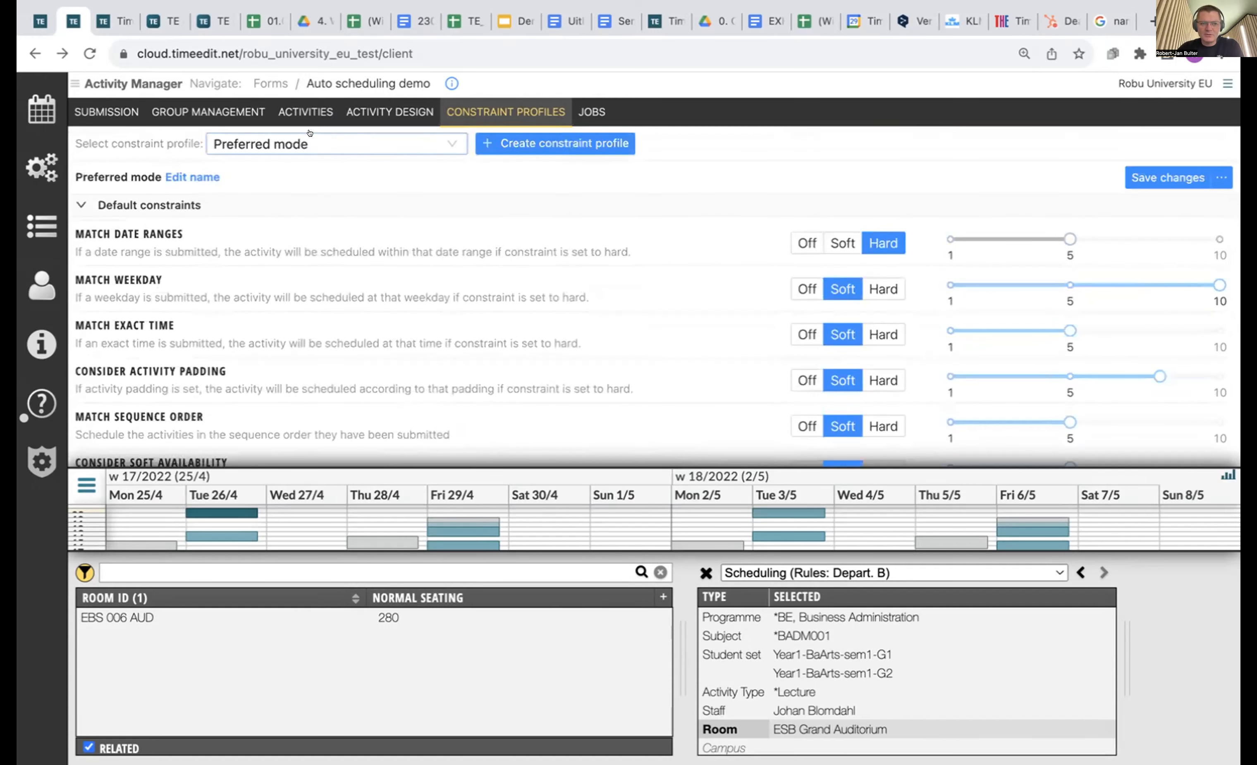
Set Time and Object deviation to Off in the New constraint profile, save, and return to Activities.
{"action": "left_click", "coordinate": [335, 140]}
{"action": "left_click", "coordinate": [311, 205]}
{"action": "scroll", "coordinate": [561, 330], "scroll_direction": "down", "scroll_amount": 5}
{"action": "scroll", "coordinate": [562, 330], "scroll_direction": "down", "scroll_amount": 4}
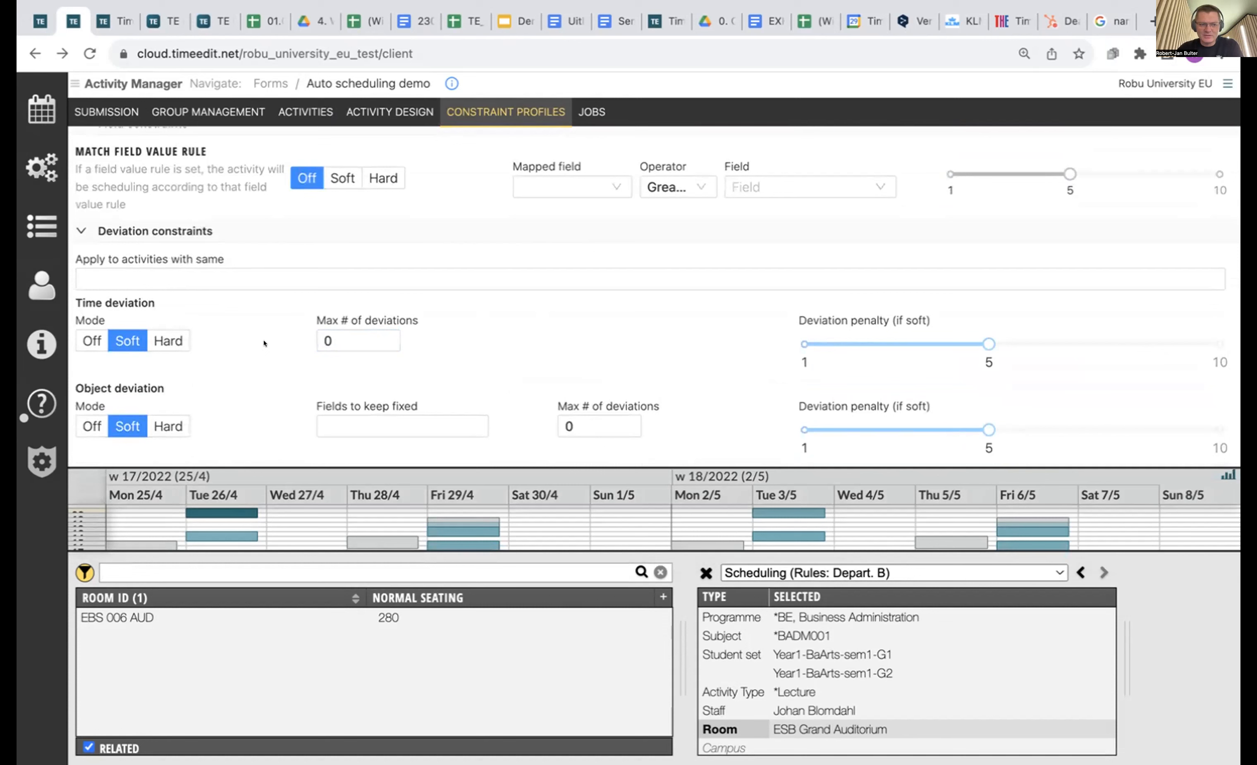
{"action": "left_click", "coordinate": [92, 340]}
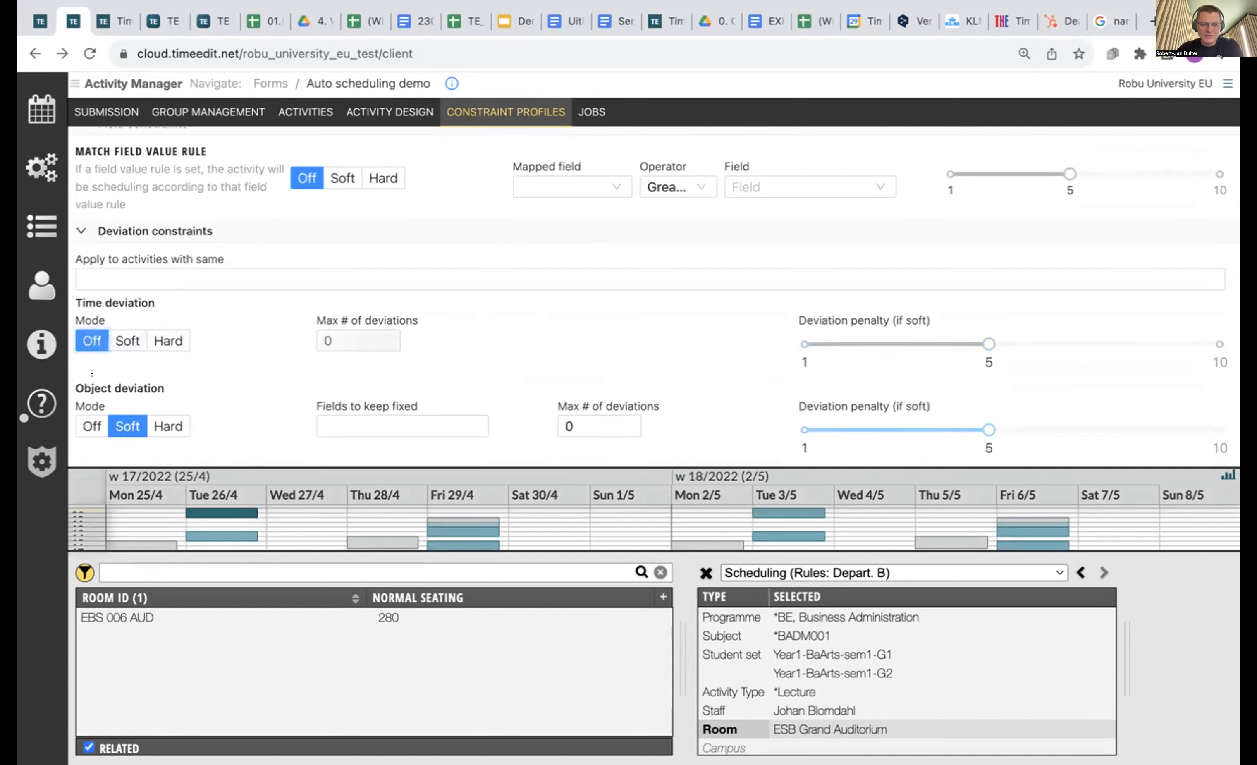
{"action": "left_click", "coordinate": [91, 418]}
{"action": "scroll", "coordinate": [1166, 184], "scroll_direction": "up", "scroll_amount": 10}
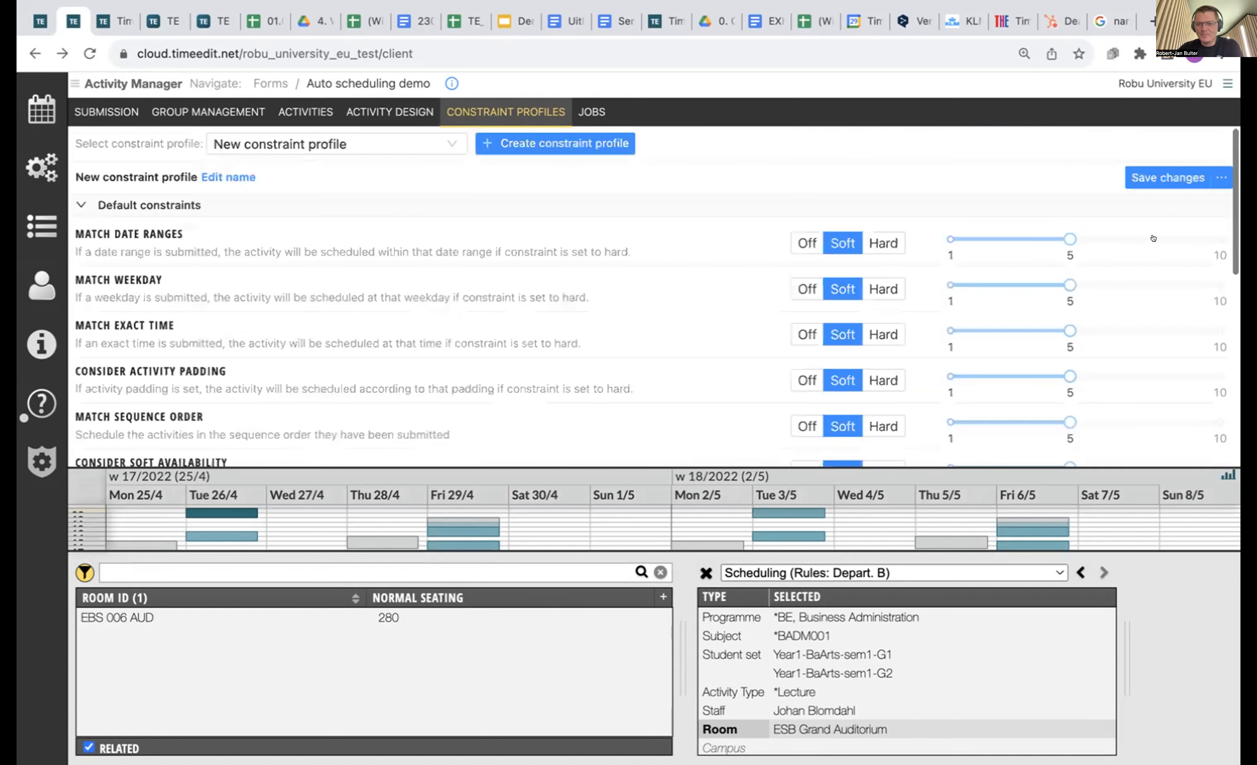
{"action": "left_click", "coordinate": [1166, 184]}
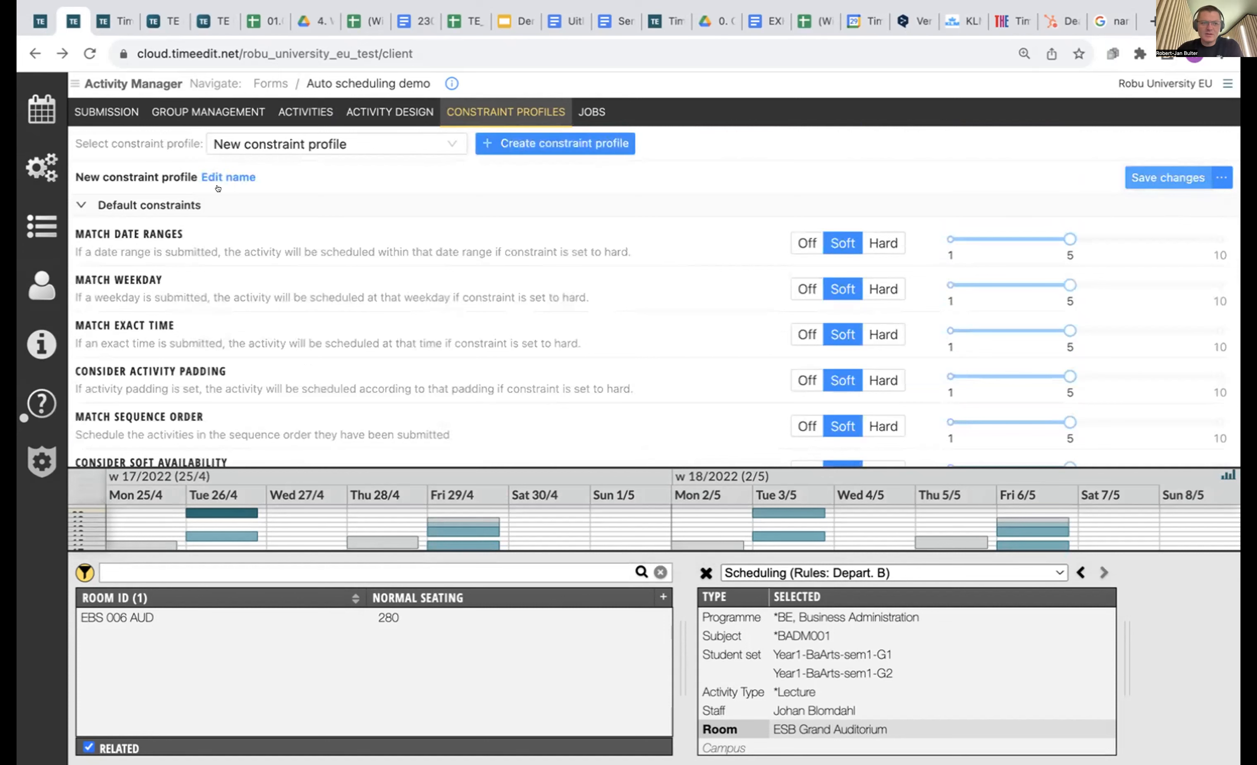
{"action": "left_click", "coordinate": [296, 108]}
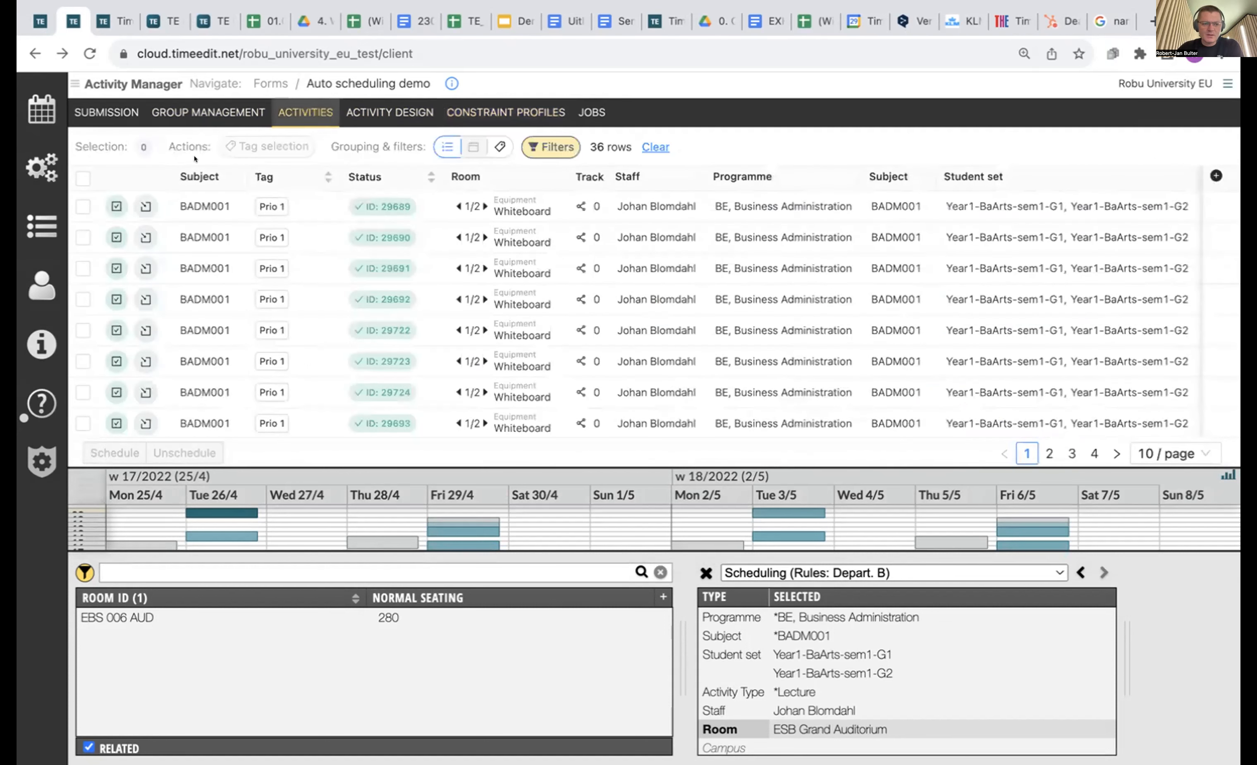
Select all 36 activities and start a scheduling setup, then cancel it.
{"action": "left_click", "coordinate": [83, 178]}
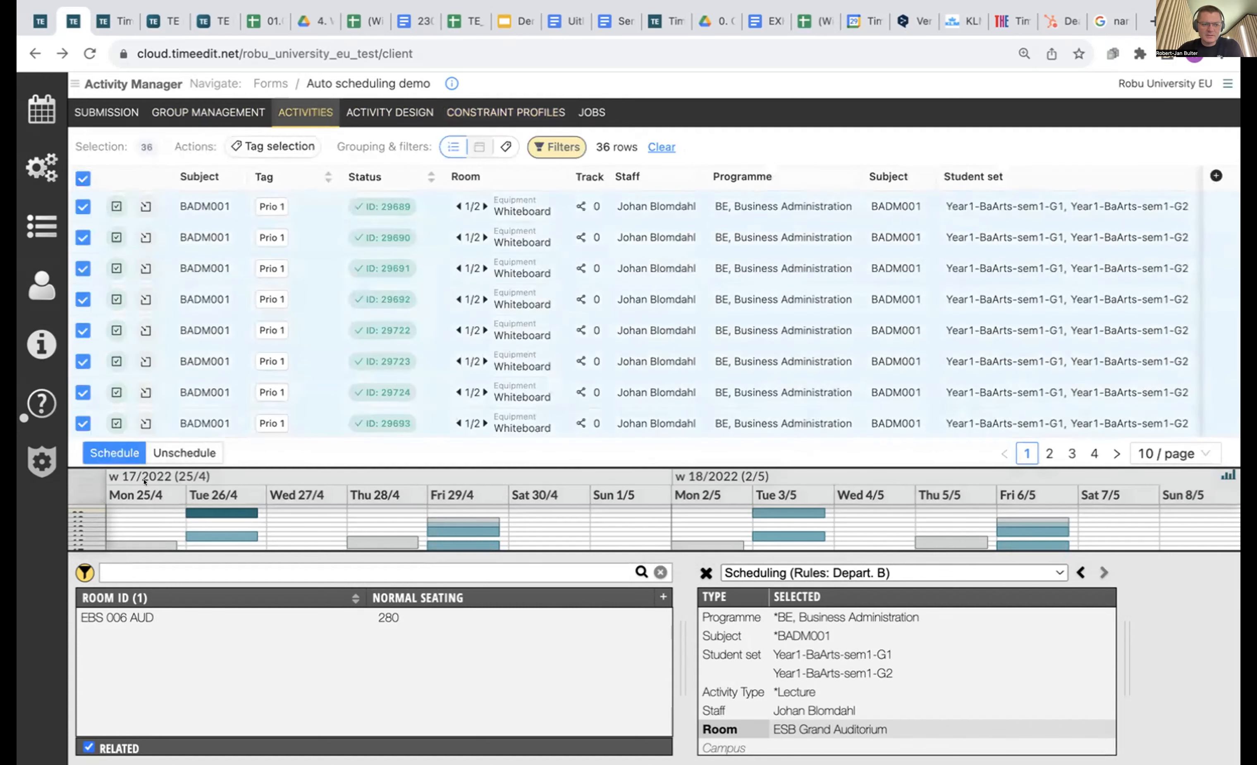
{"action": "left_click", "coordinate": [110, 449]}
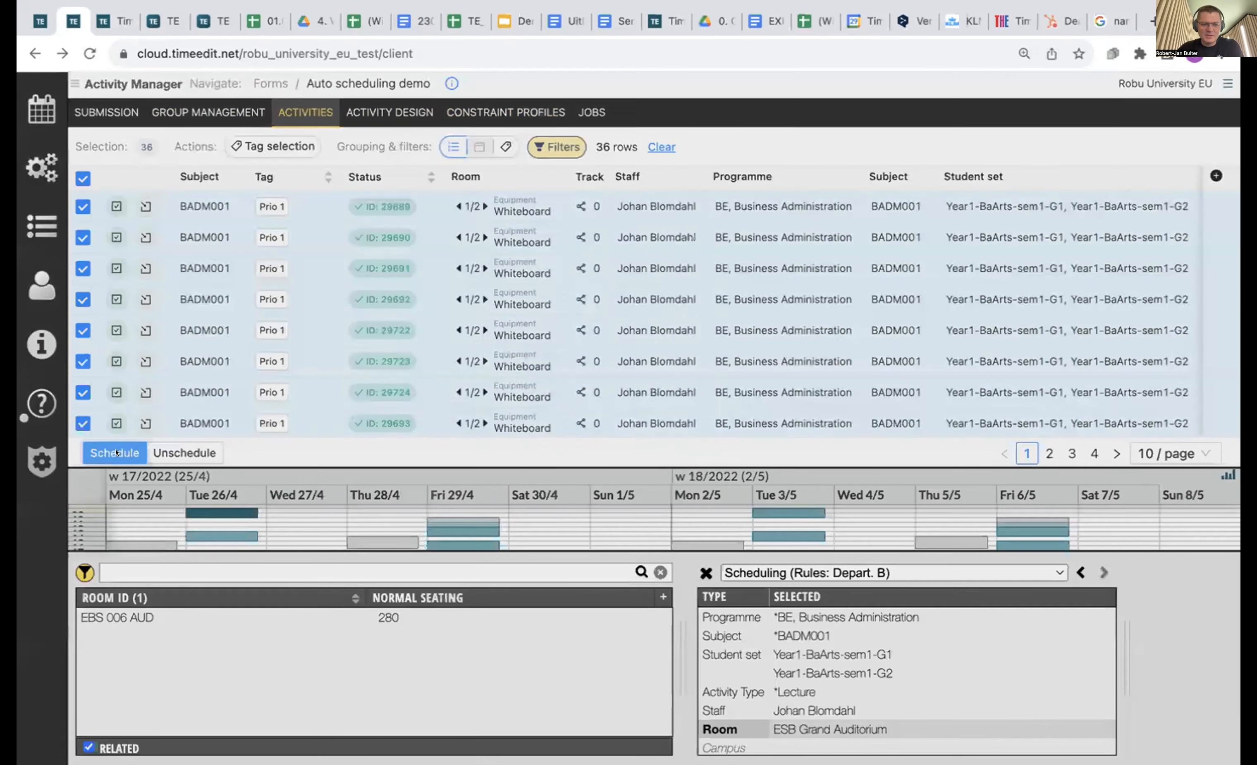
{"action": "left_click", "coordinate": [524, 400]}
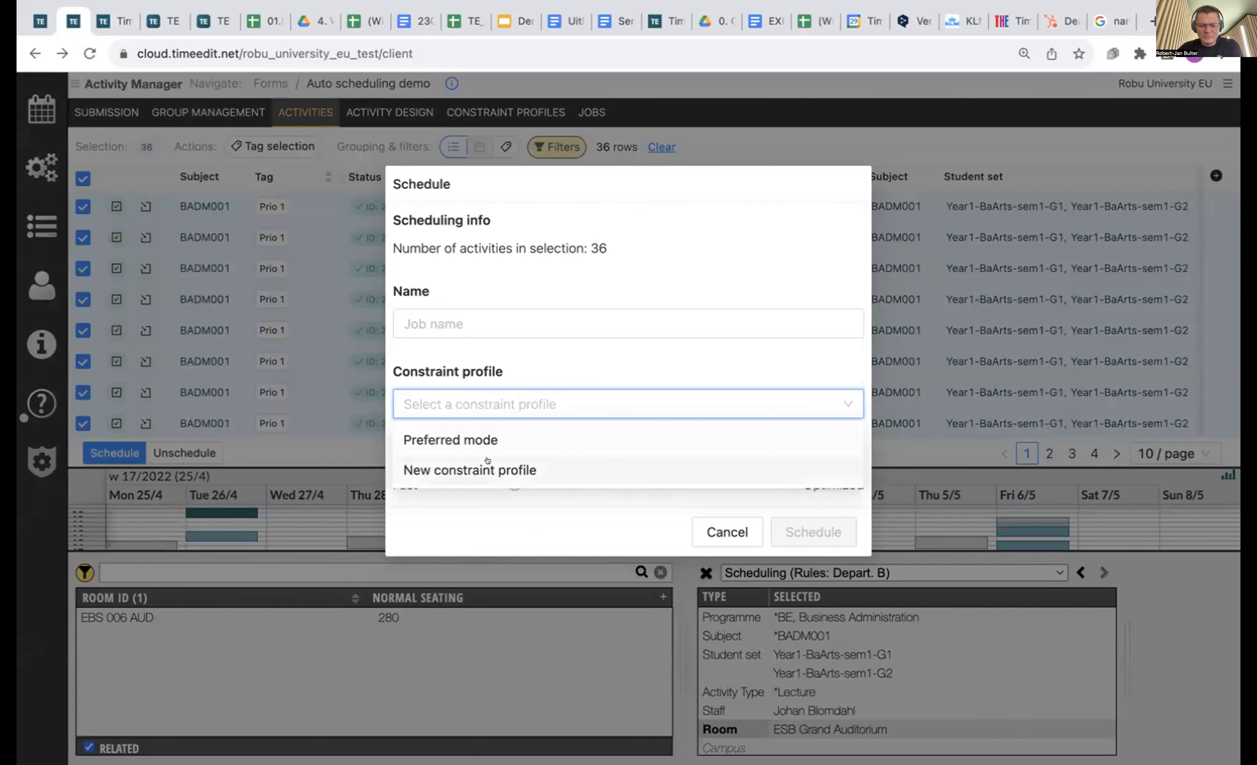
{"action": "left_click", "coordinate": [838, 140]}
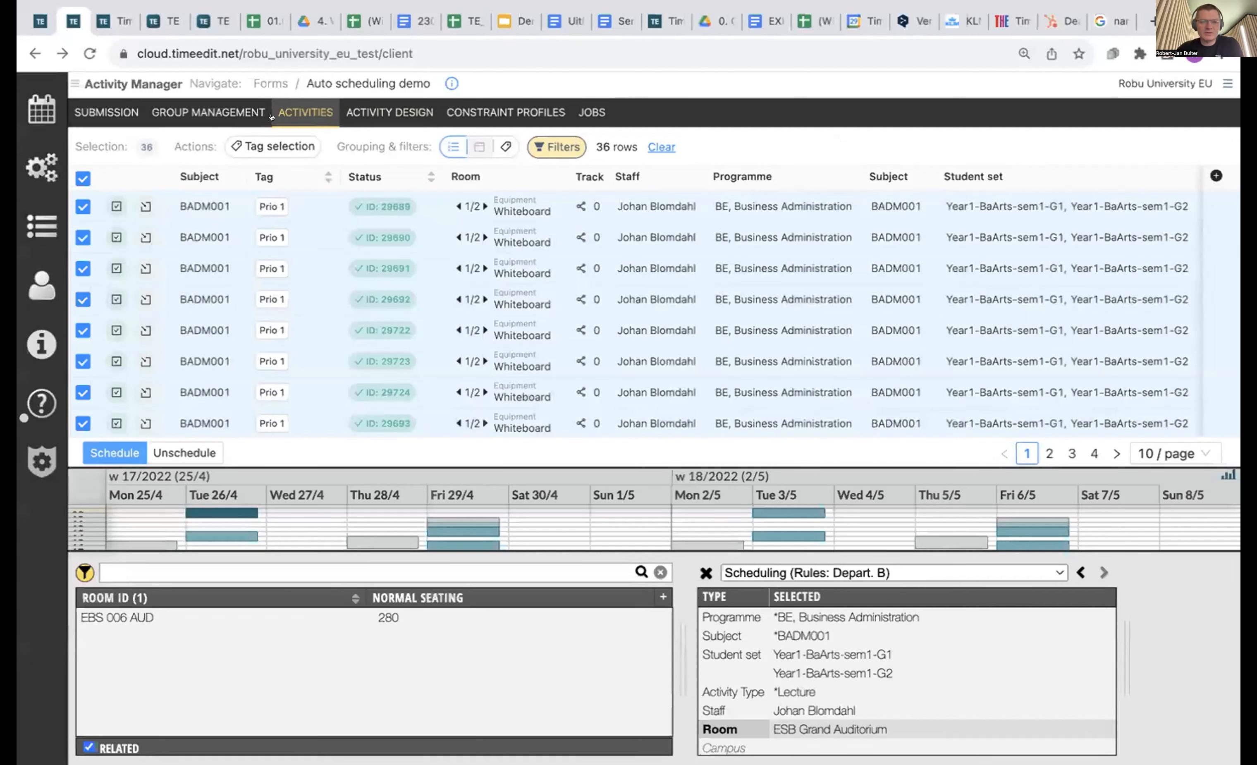
Review the ads job's results in the Jobs list, then return to the Forms list.
{"action": "left_click", "coordinate": [582, 109]}
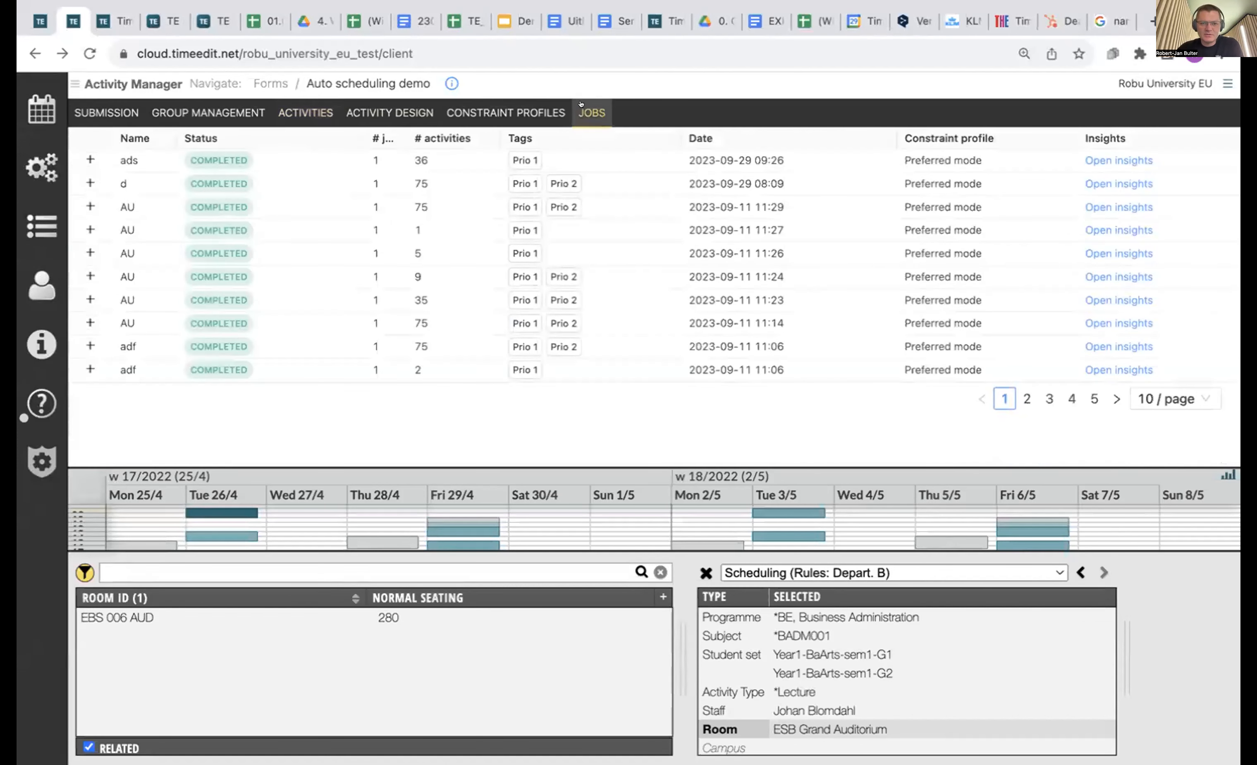
{"action": "left_click", "coordinate": [1119, 160]}
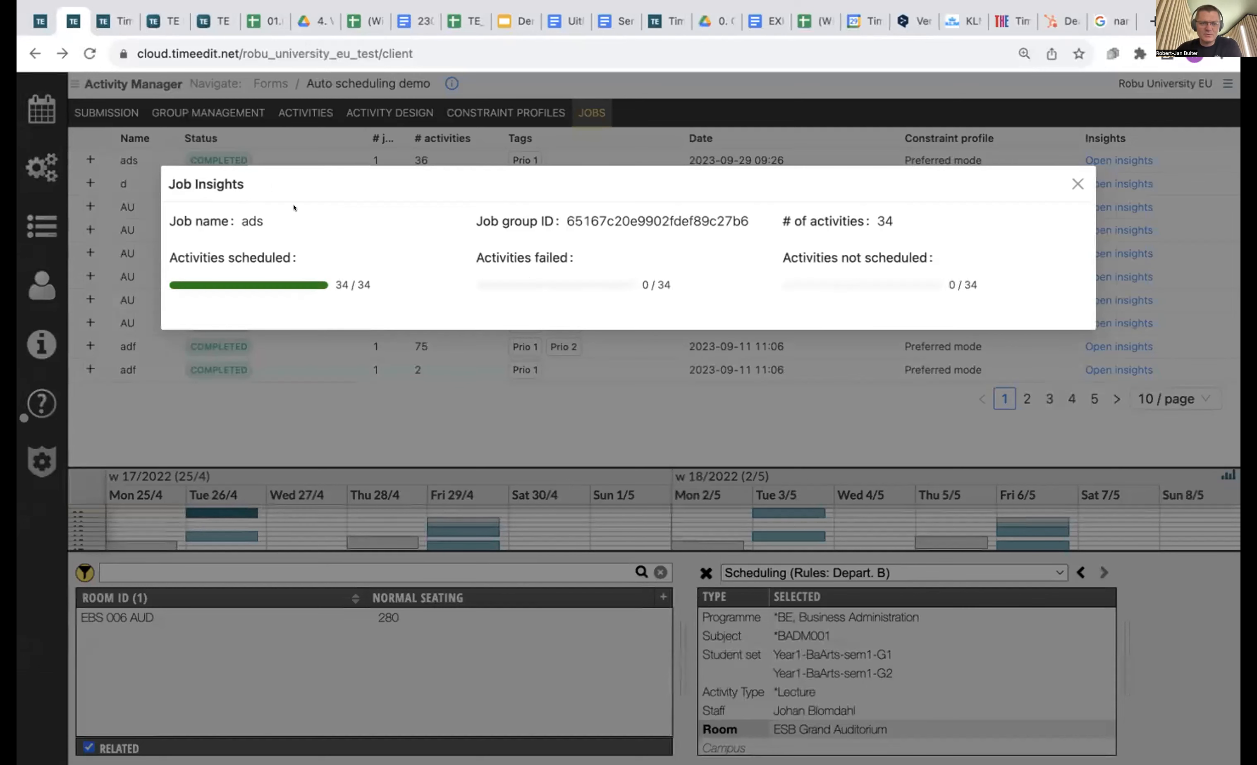
{"action": "left_click", "coordinate": [1077, 184]}
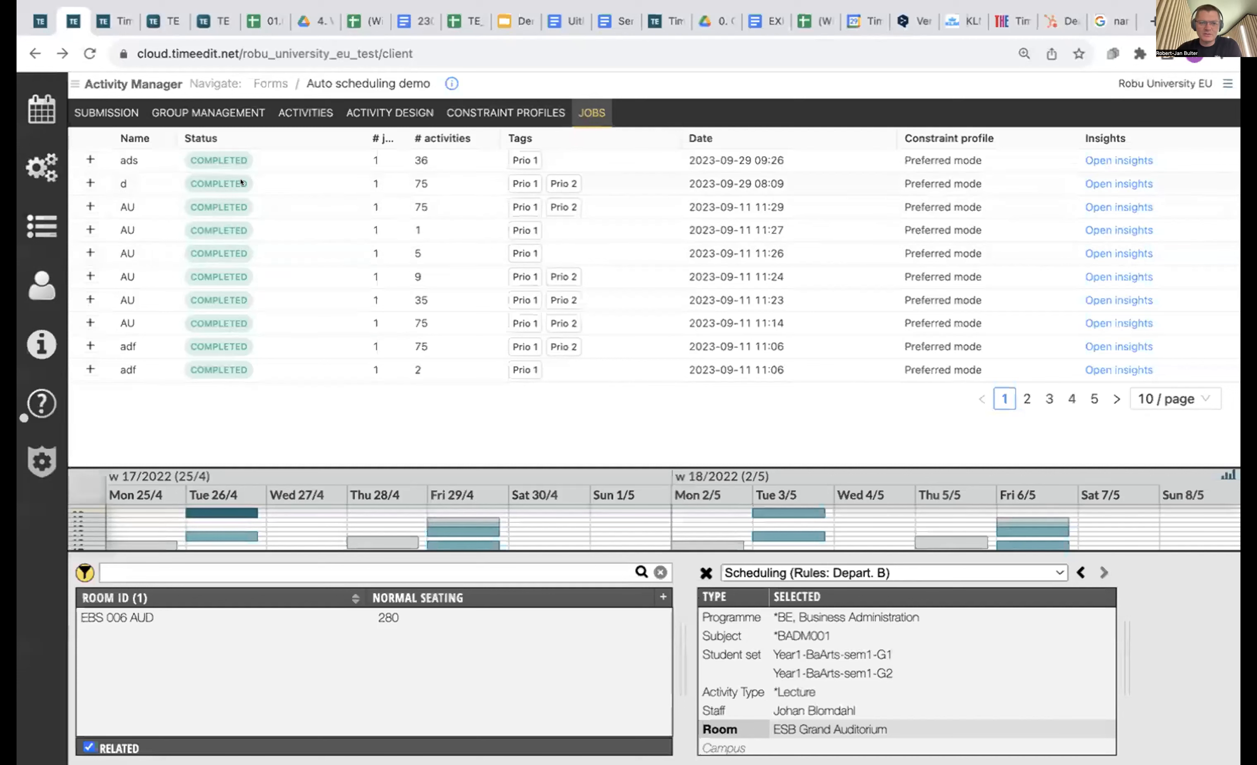
{"action": "left_click", "coordinate": [267, 81]}
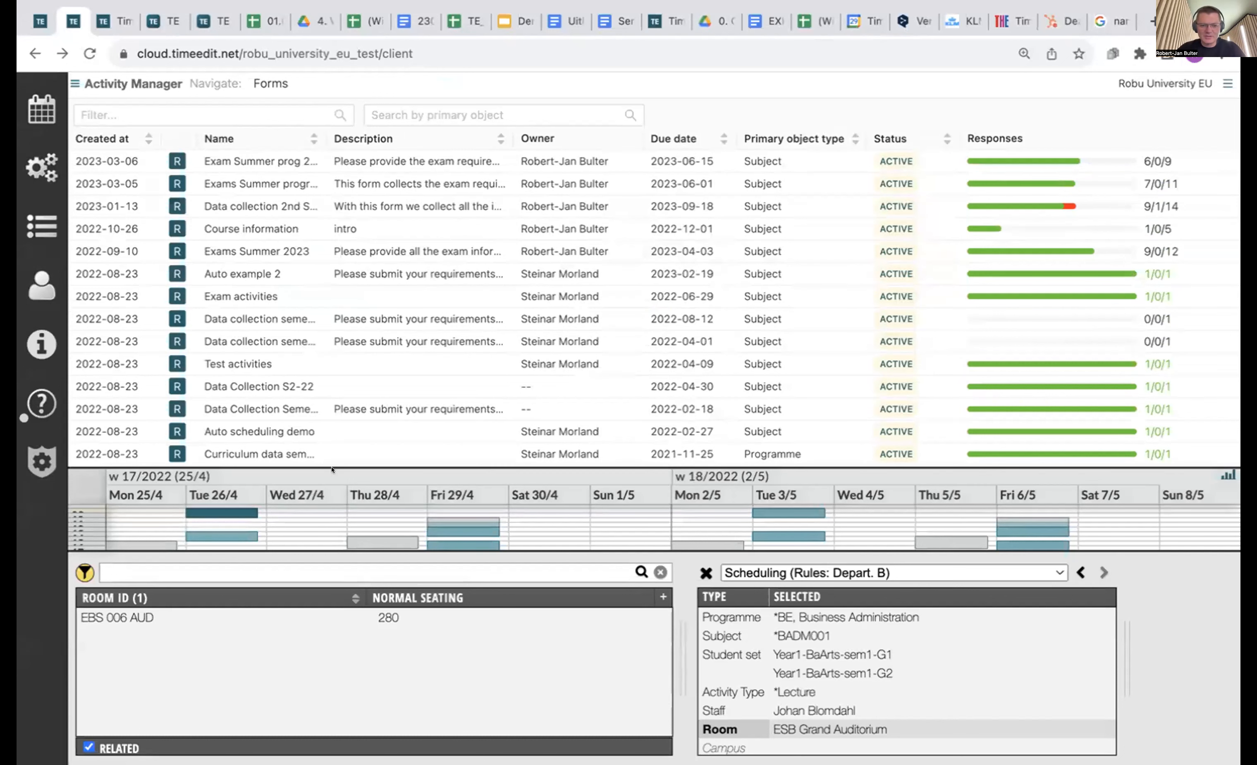
Enlarge the calendar to show booking labels and bring up the ESB Grand Auditorium room's actions.
{"action": "left_click_drag", "start_coordinate": [374, 456], "coordinate": [363, 310]}
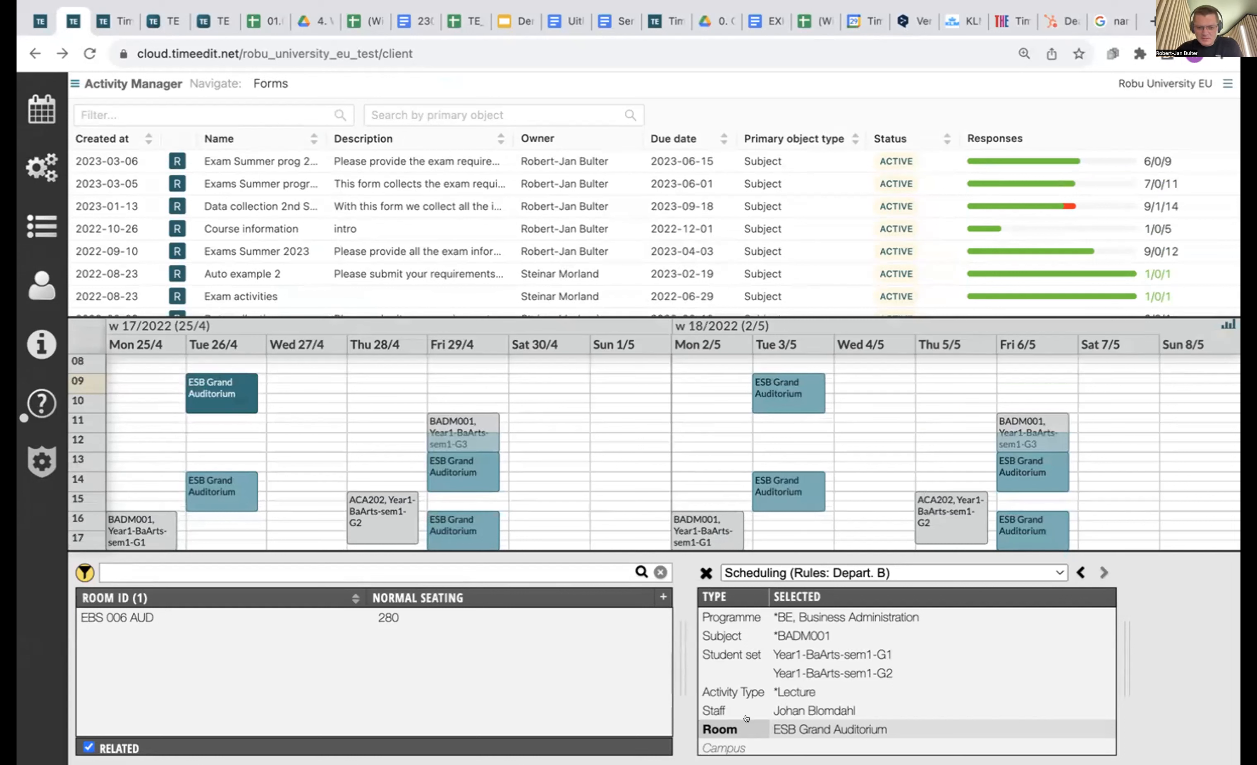
{"action": "right_click", "coordinate": [824, 728]}
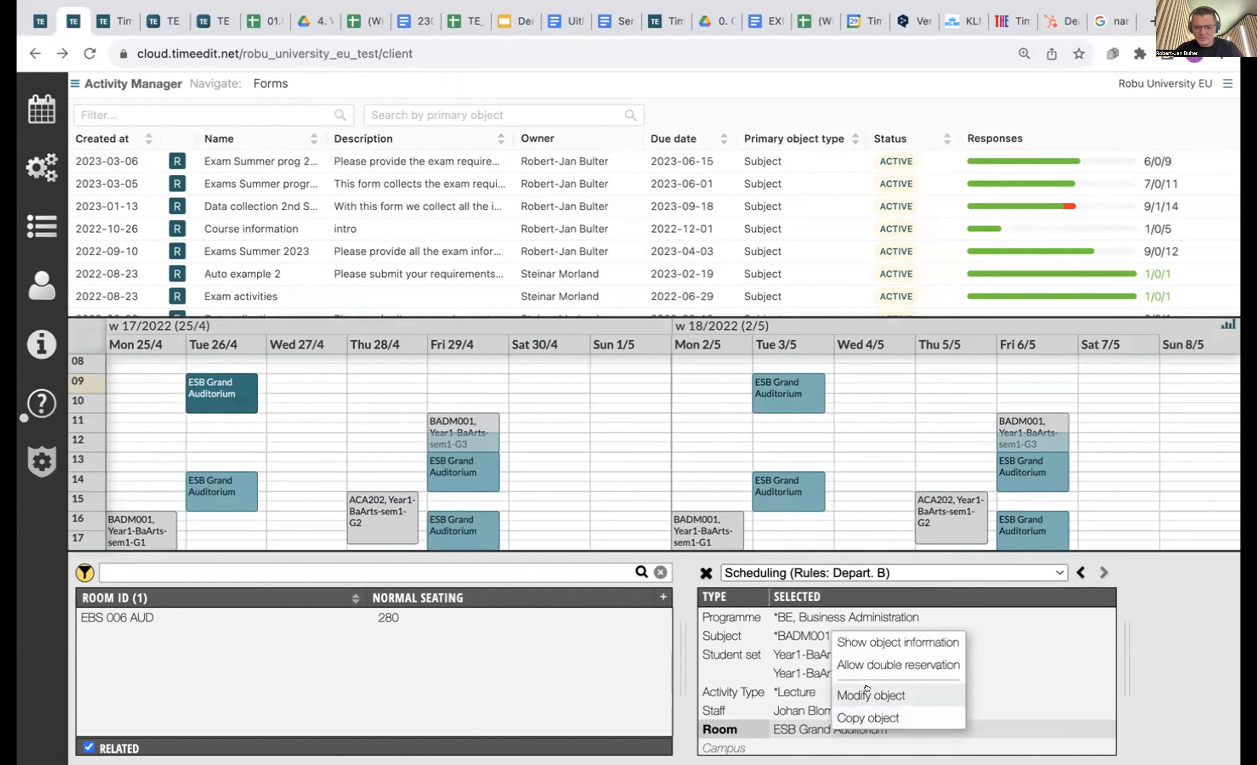
{"action": "left_click", "coordinate": [897, 688]}
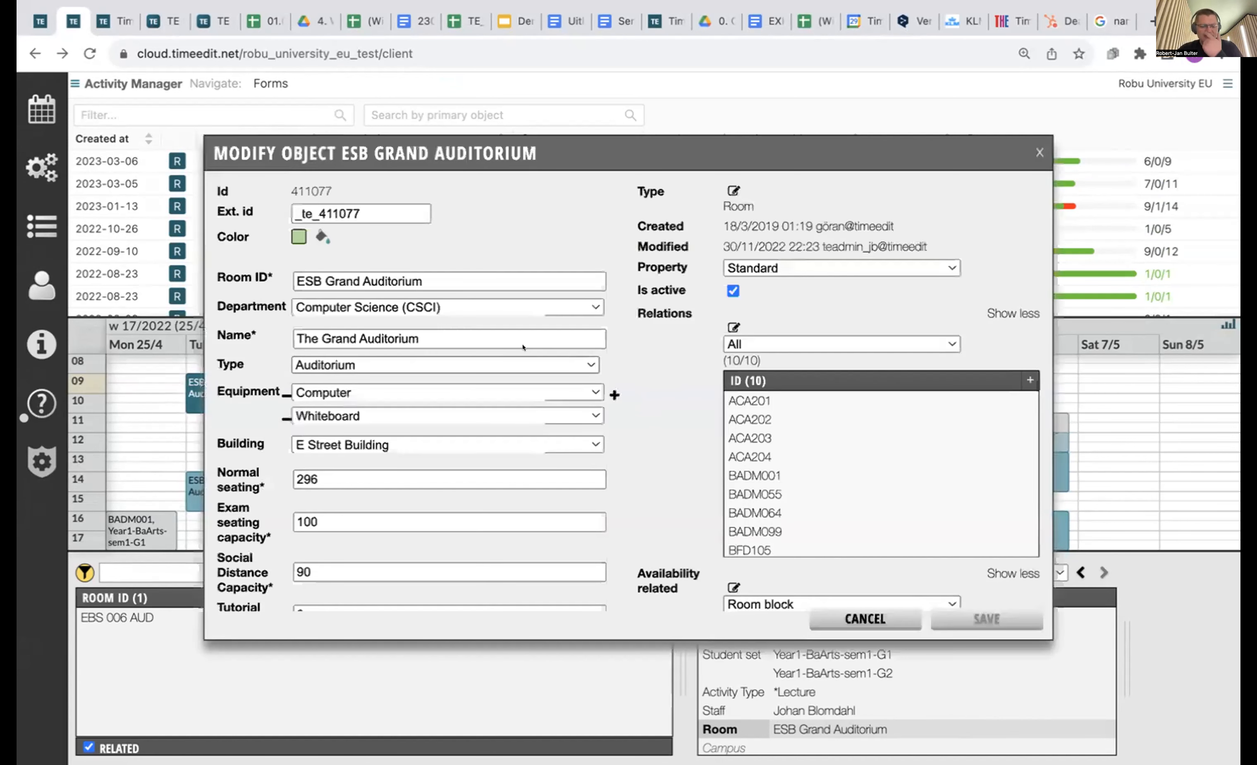
{"action": "scroll", "coordinate": [608, 332], "scroll_direction": "down", "scroll_amount": 3}
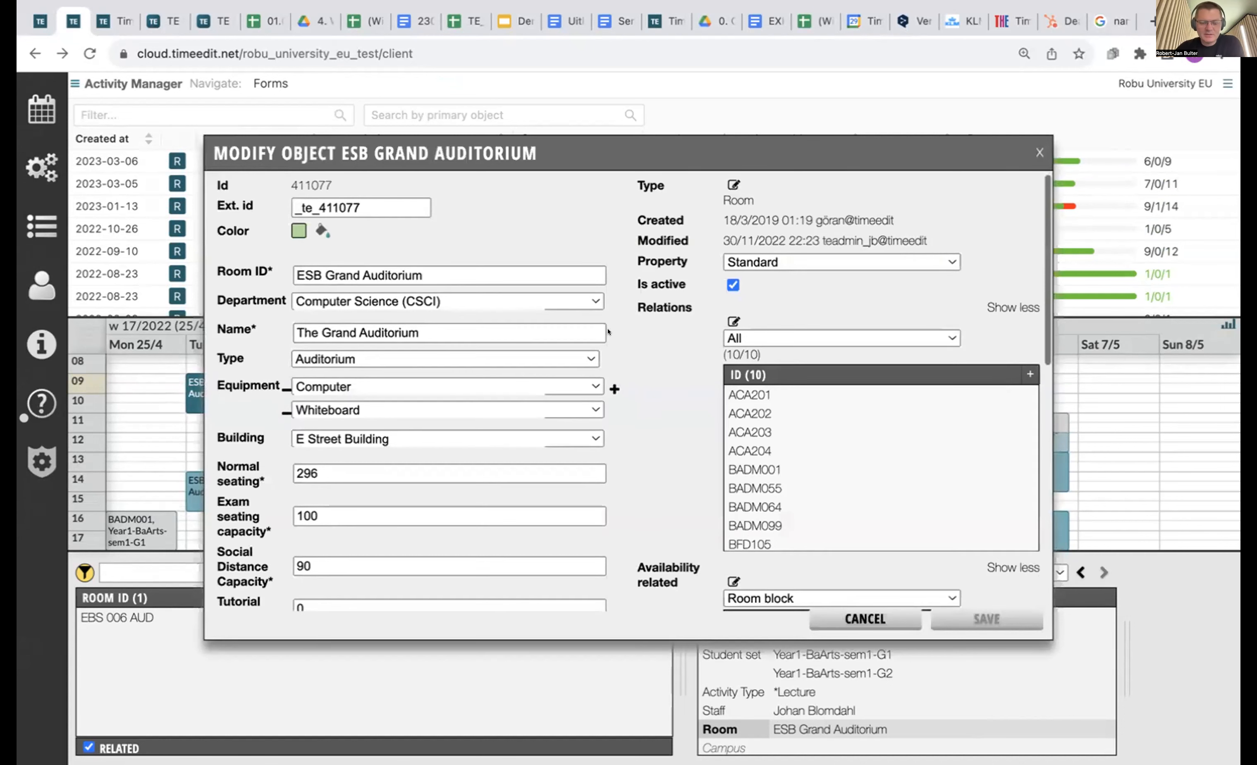
{"action": "scroll", "coordinate": [608, 331], "scroll_direction": "up", "scroll_amount": 2}
{"action": "scroll", "coordinate": [608, 332], "scroll_direction": "down", "scroll_amount": 5}
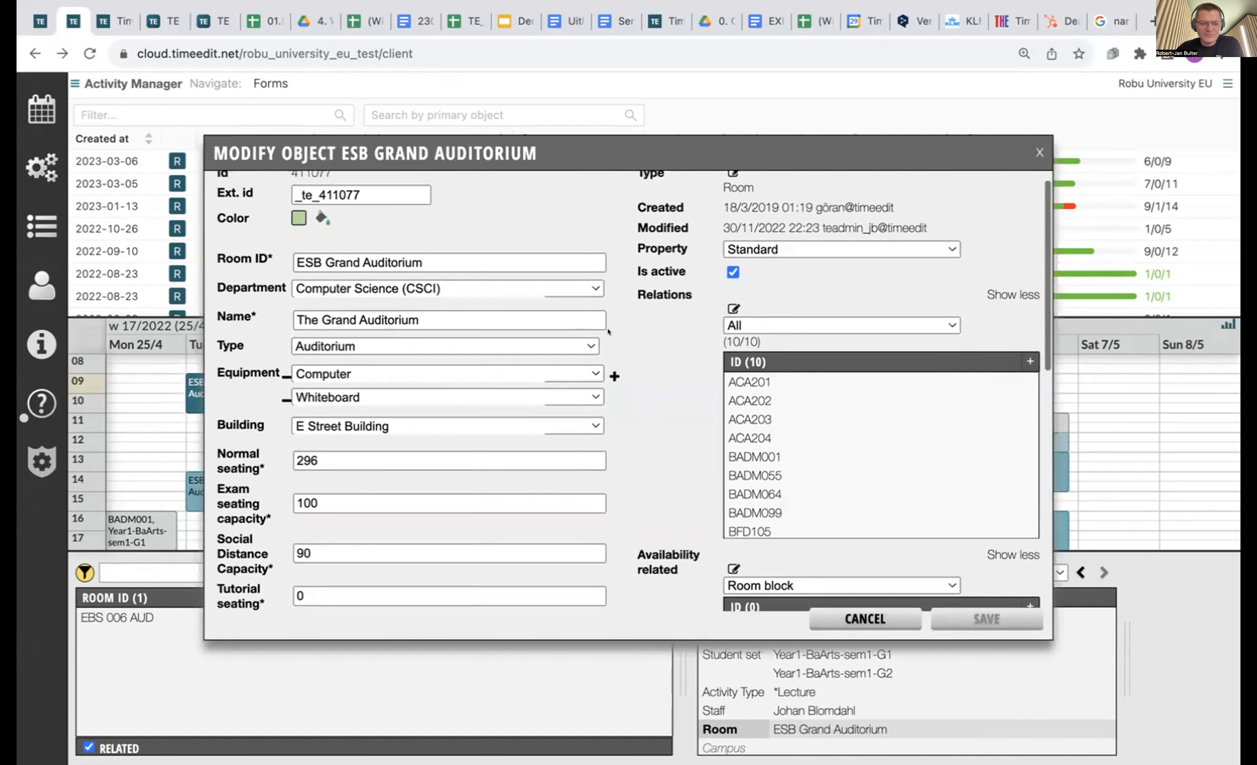
{"action": "scroll", "coordinate": [608, 331], "scroll_direction": "down", "scroll_amount": 3}
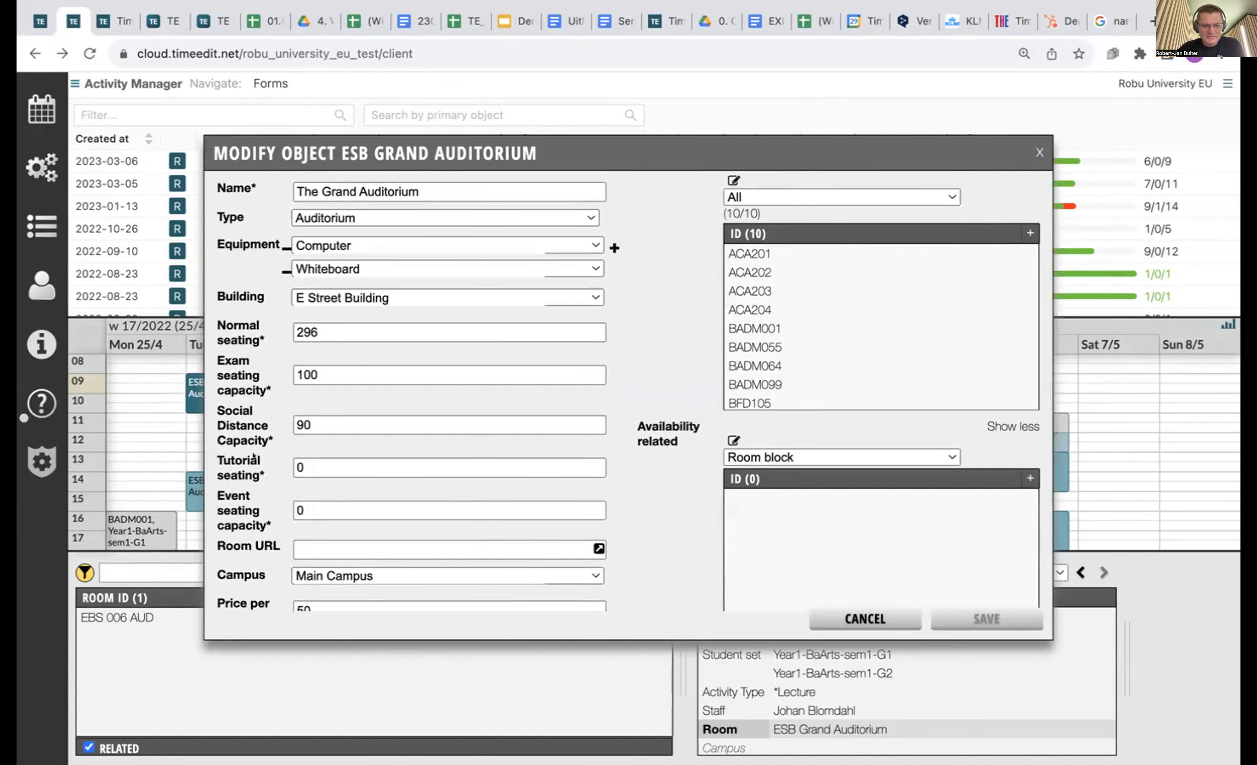
{"action": "scroll", "coordinate": [307, 303], "scroll_direction": "down", "scroll_amount": 3}
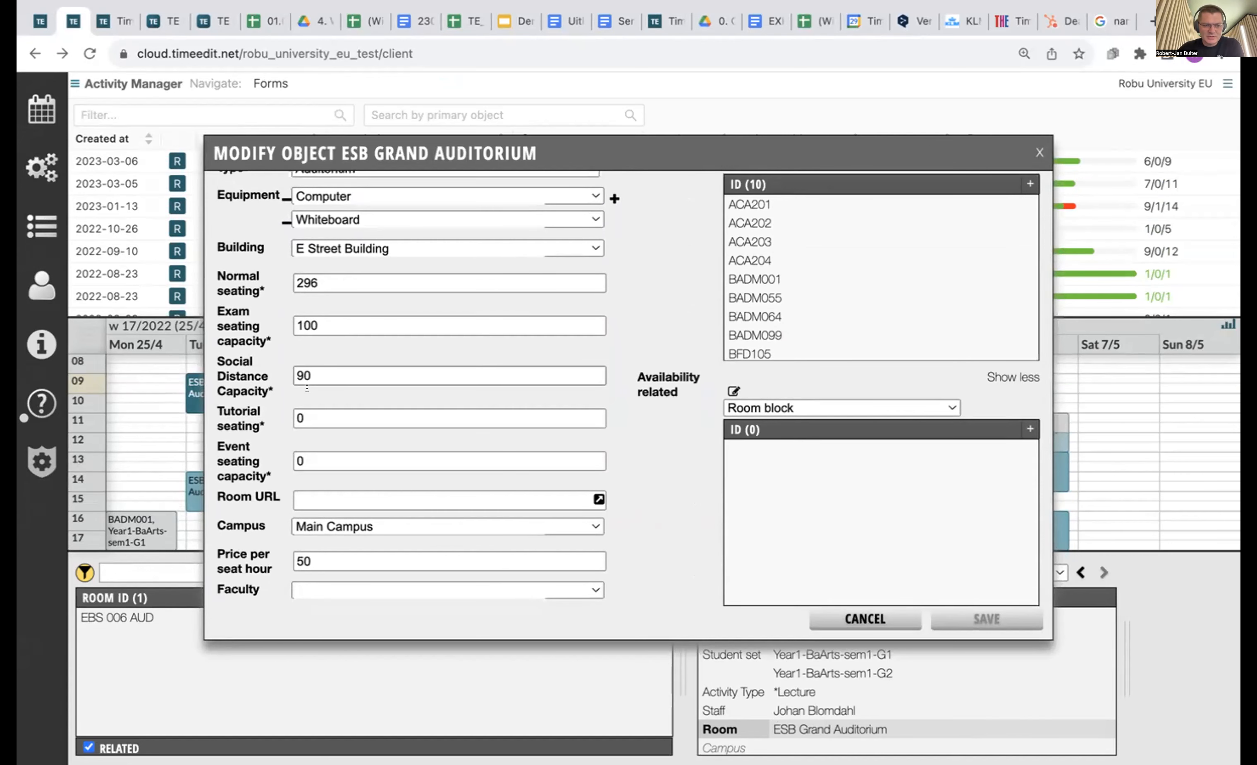
{"action": "scroll", "coordinate": [266, 389], "scroll_direction": "down", "scroll_amount": 2}
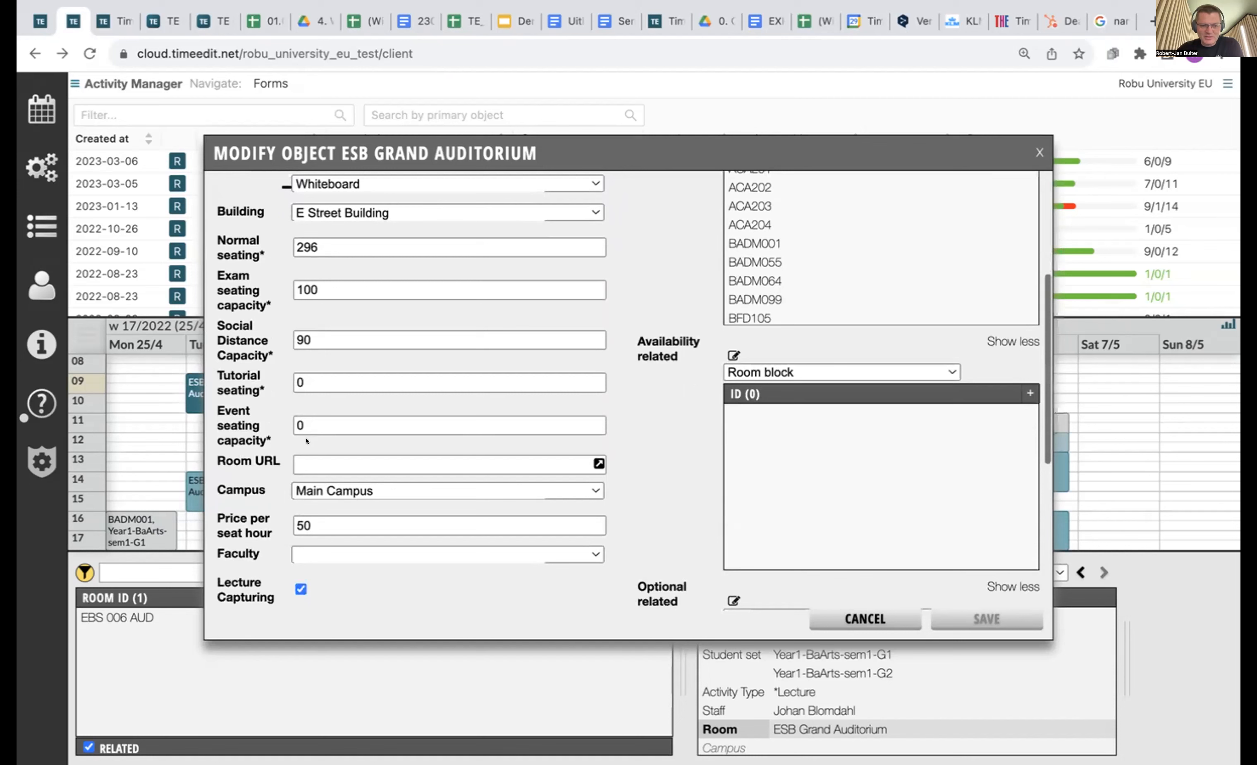
{"action": "scroll", "coordinate": [212, 401], "scroll_direction": "down", "scroll_amount": 6}
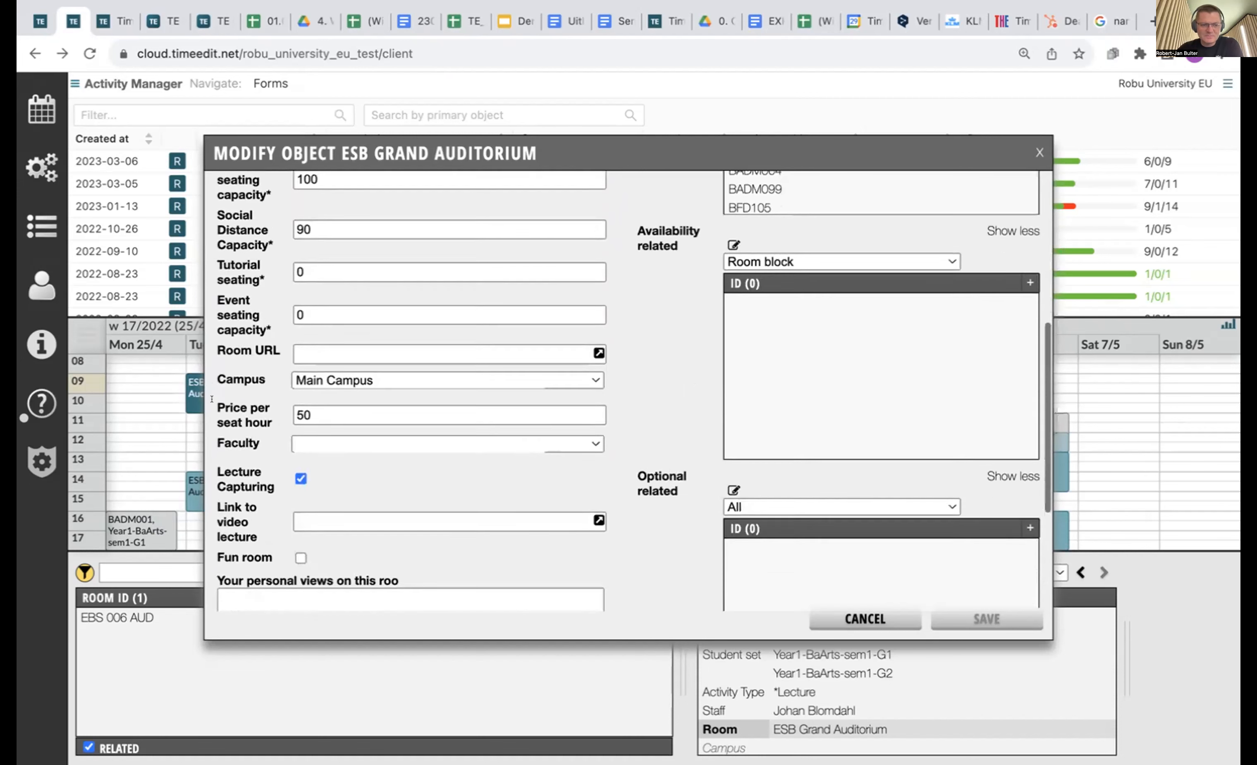
{"action": "scroll", "coordinate": [227, 401], "scroll_direction": "up", "scroll_amount": 10}
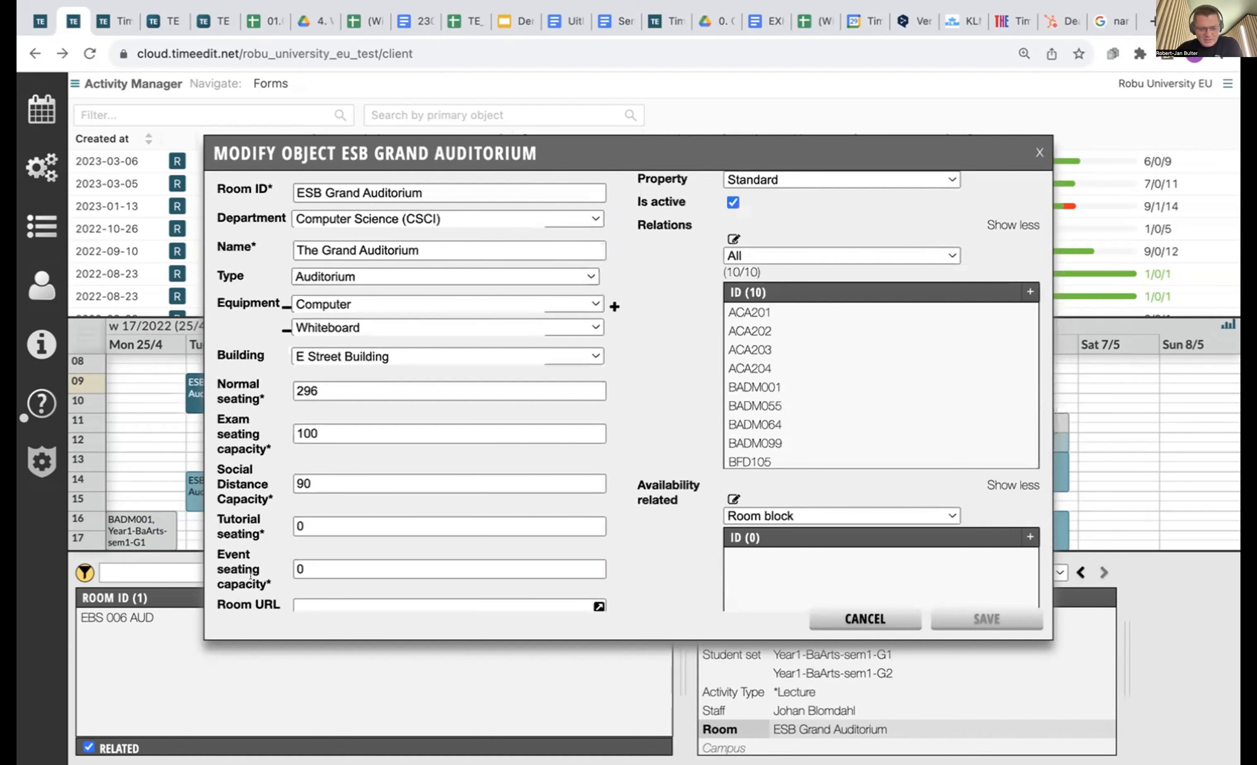
{"action": "scroll", "coordinate": [250, 576], "scroll_direction": "down", "scroll_amount": 5}
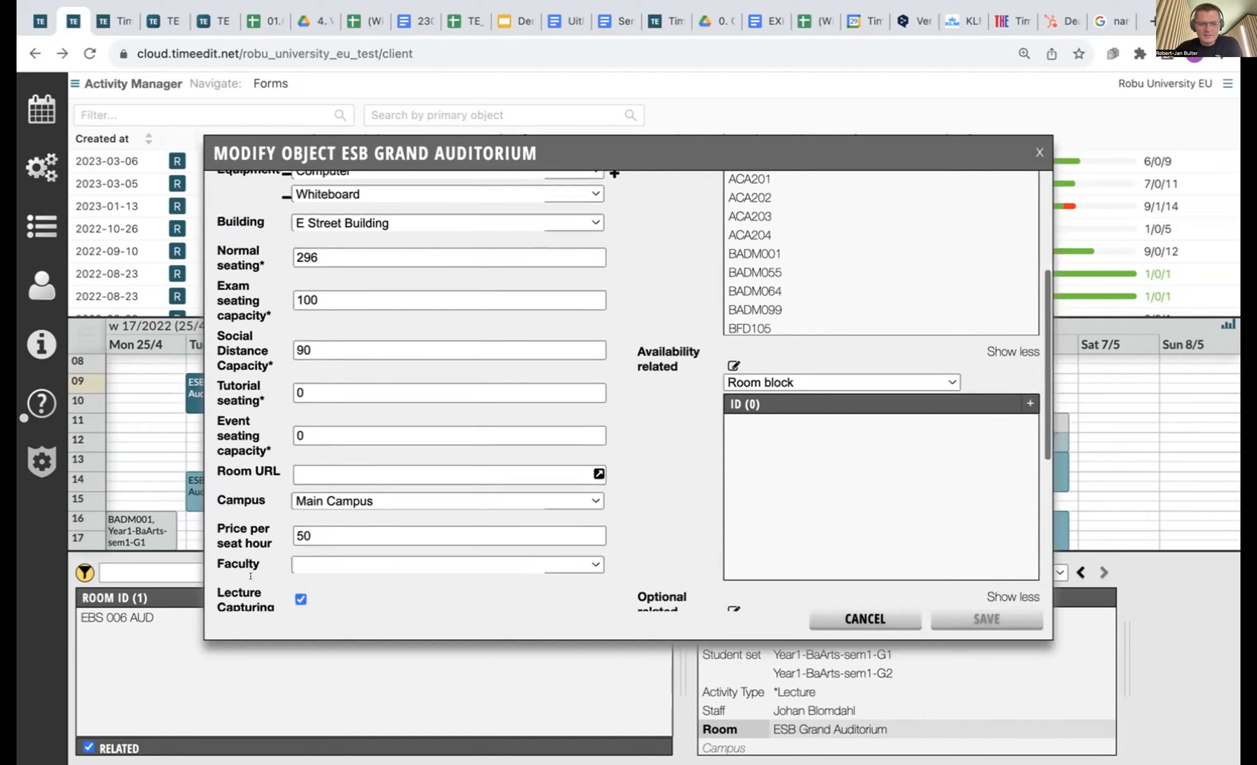
{"action": "scroll", "coordinate": [251, 576], "scroll_direction": "down", "scroll_amount": 2}
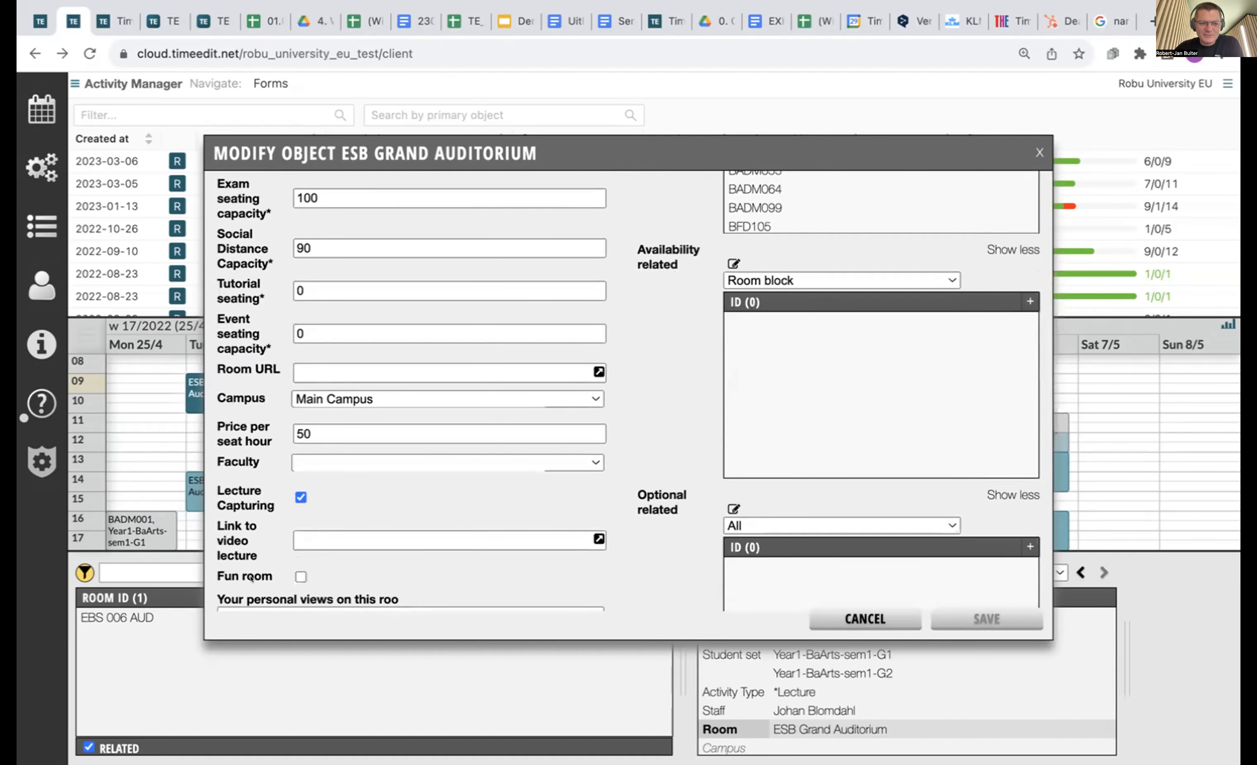
{"action": "scroll", "coordinate": [236, 288], "scroll_direction": "down", "scroll_amount": 6}
{"action": "scroll", "coordinate": [235, 289], "scroll_direction": "up", "scroll_amount": 4}
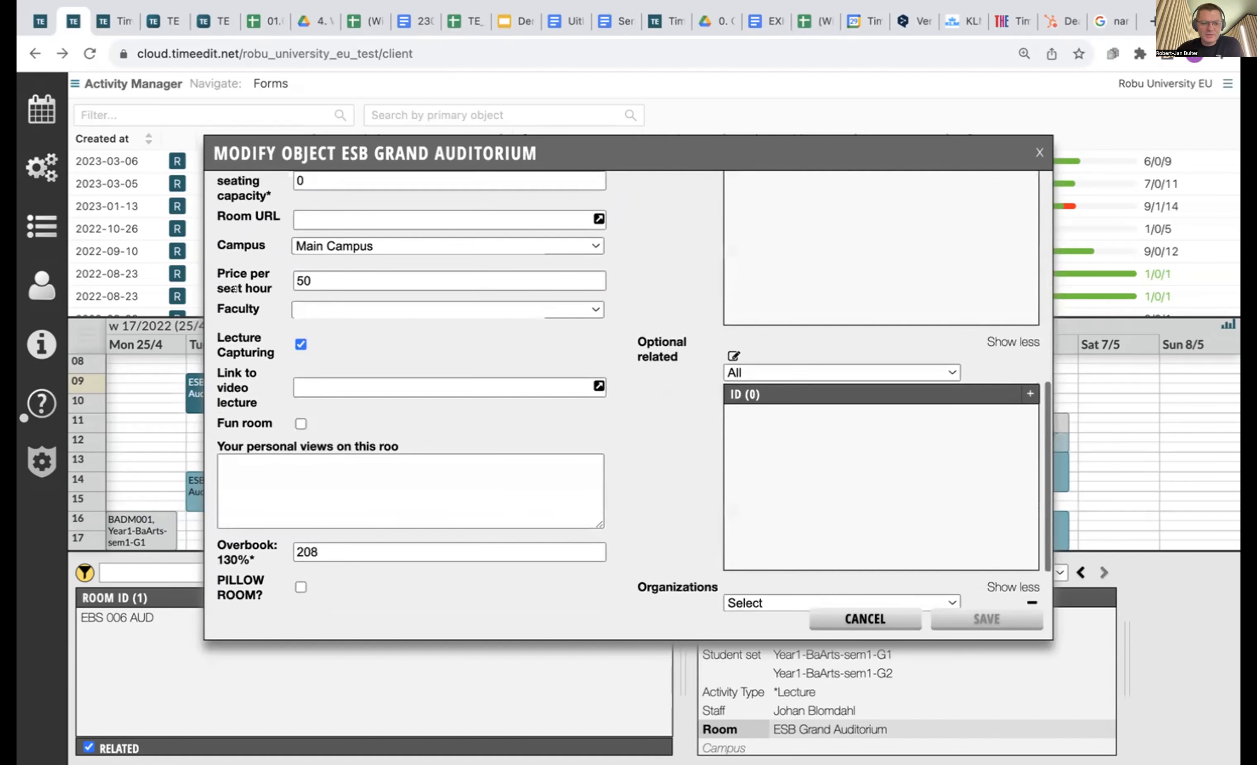
{"action": "scroll", "coordinate": [235, 289], "scroll_direction": "down", "scroll_amount": 6}
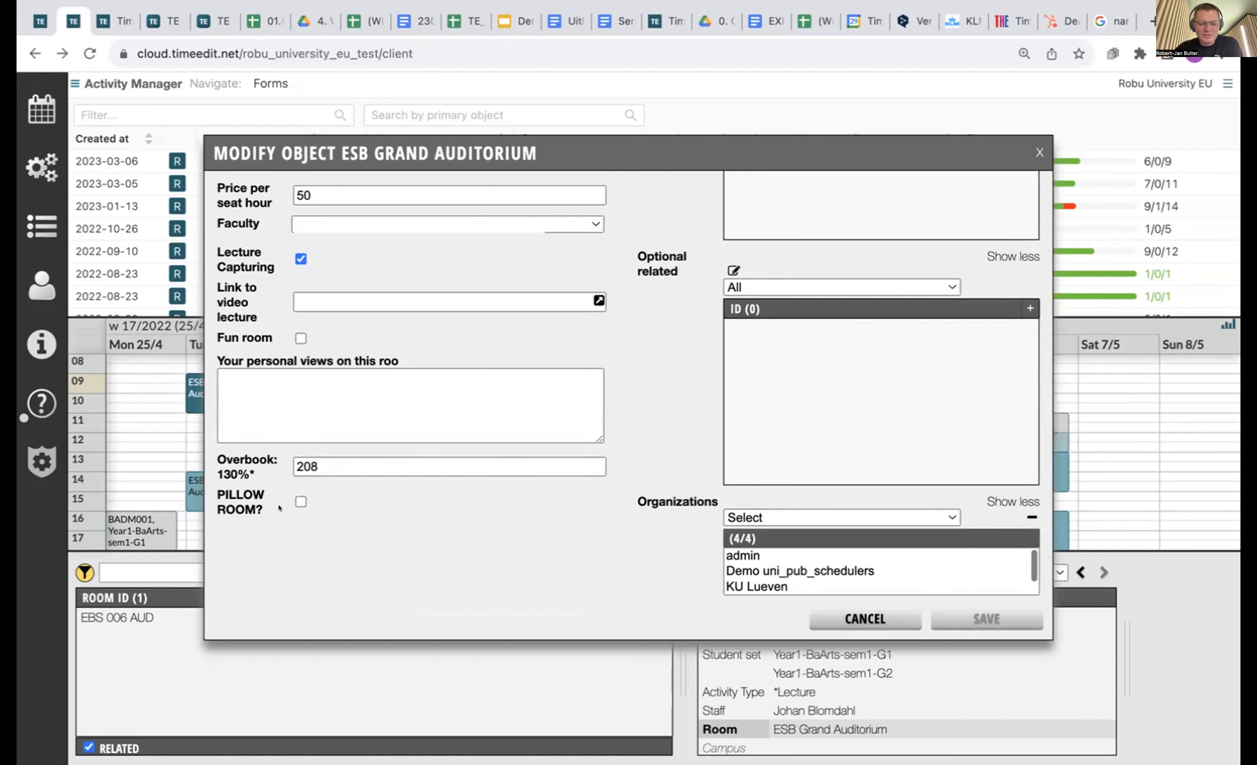
{"action": "scroll", "coordinate": [278, 508], "scroll_direction": "up", "scroll_amount": 15}
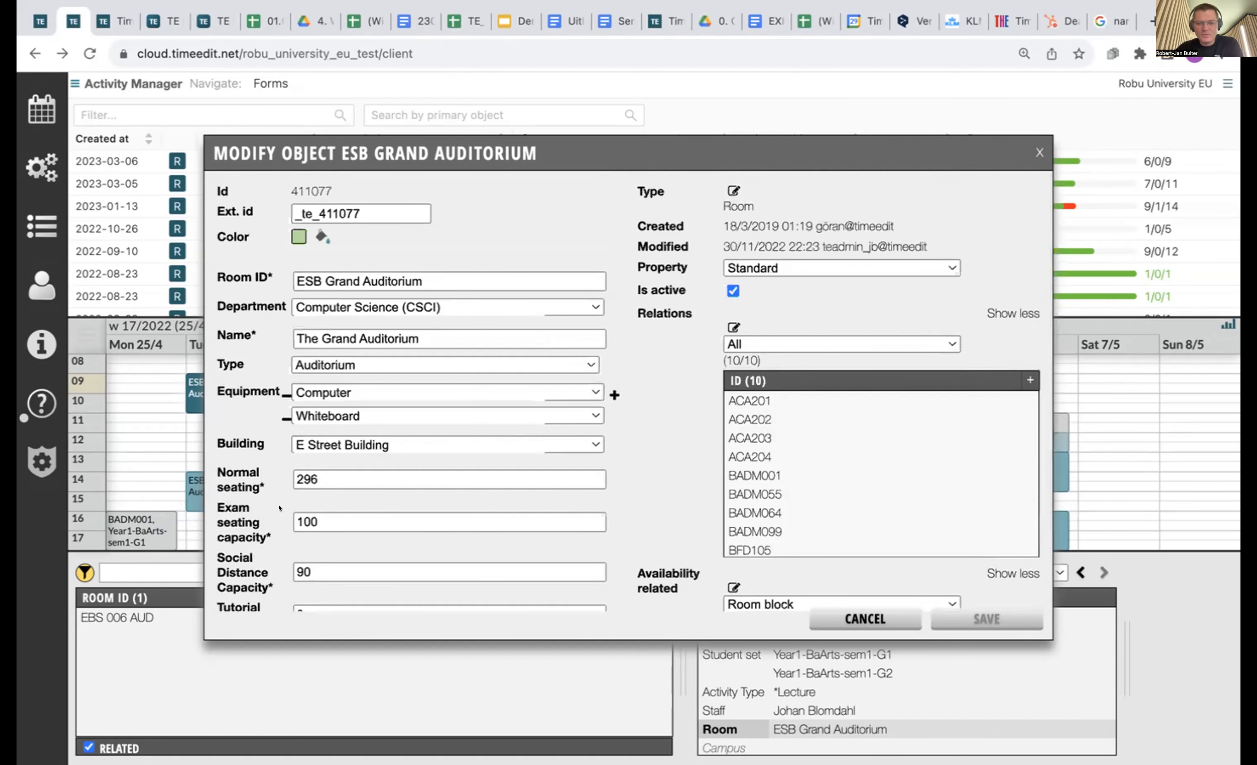
{"action": "scroll", "coordinate": [667, 364], "scroll_direction": "down", "scroll_amount": 10}
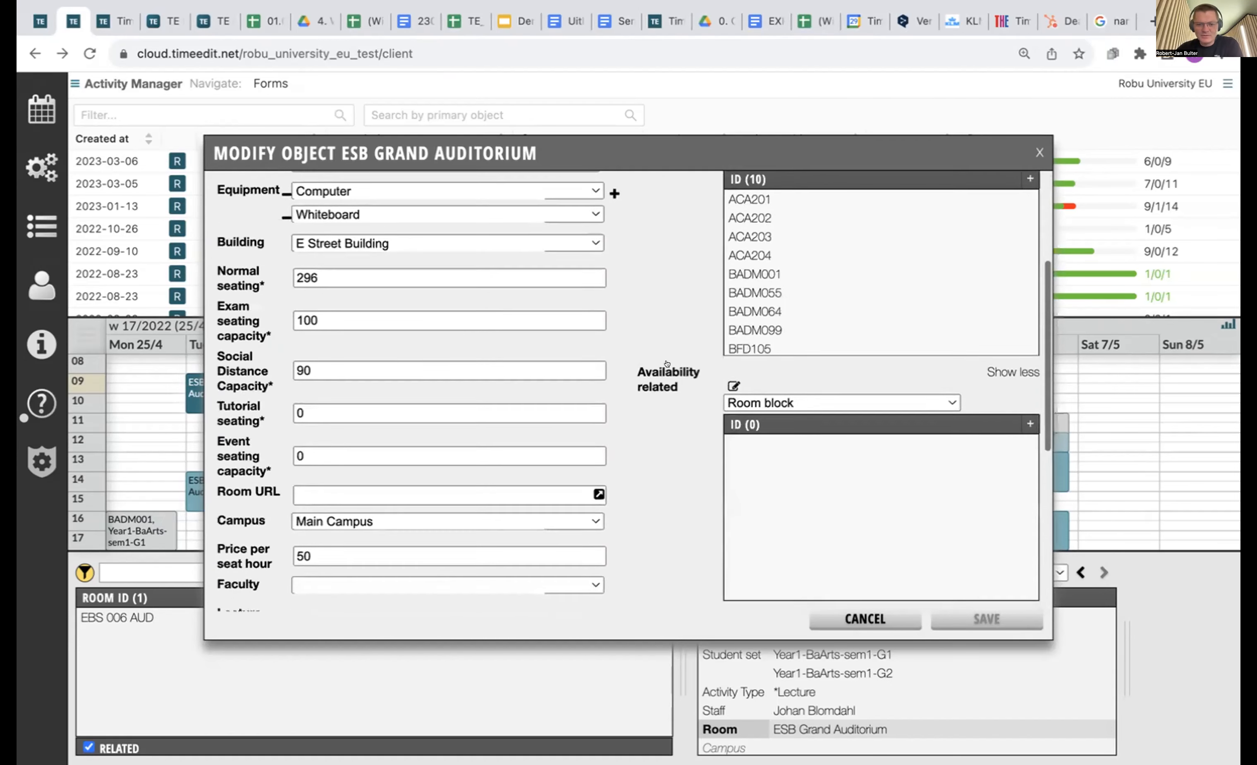
{"action": "scroll", "coordinate": [667, 364], "scroll_direction": "up", "scroll_amount": 10}
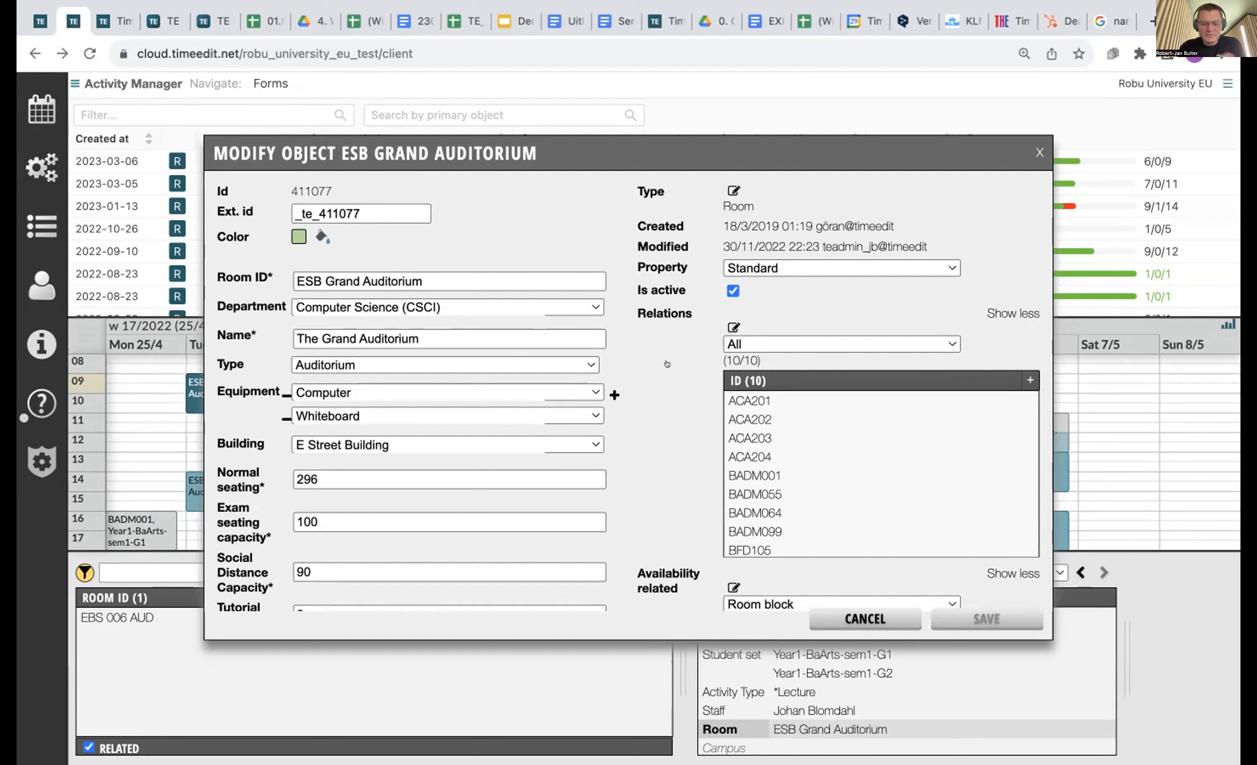
{"action": "left_click", "coordinate": [869, 619]}
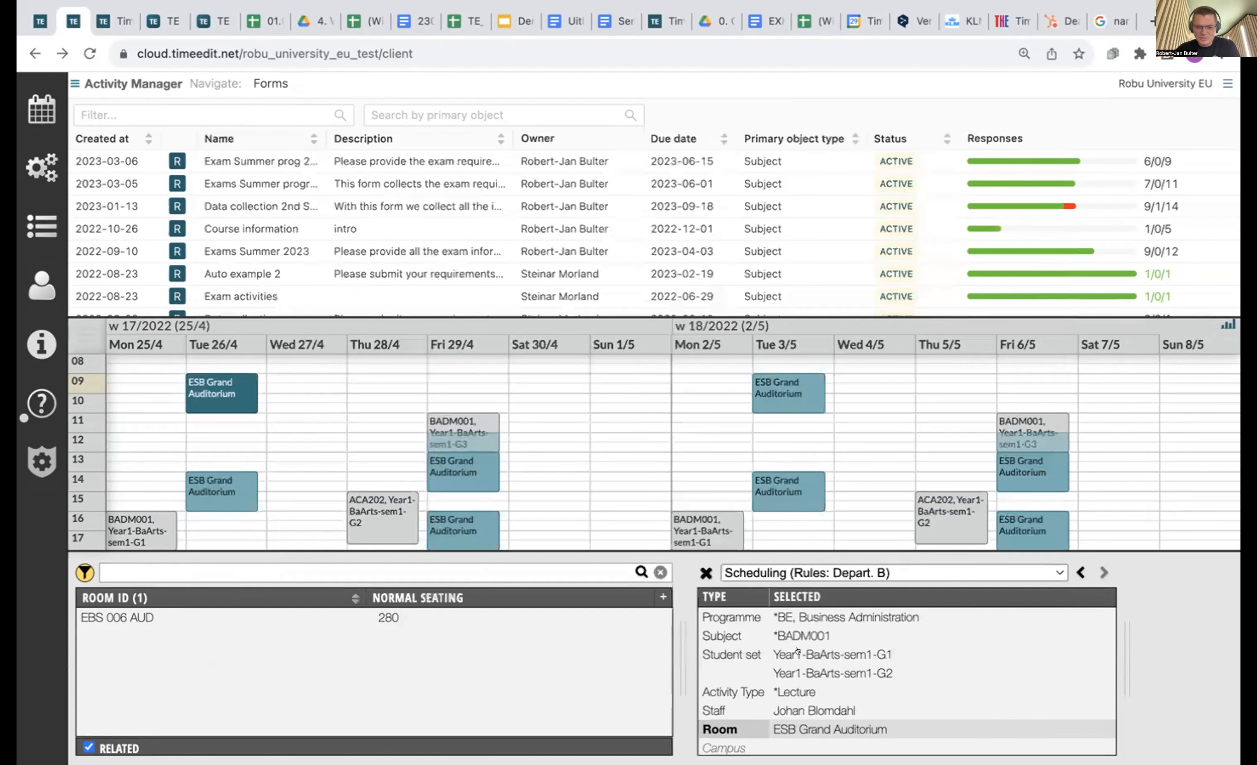
Inspect BADM001's properties (Financial Projections, 3 credits) without saving, then show the saved views.
{"action": "left_click", "coordinate": [812, 635]}
{"action": "right_click", "coordinate": [812, 635]}
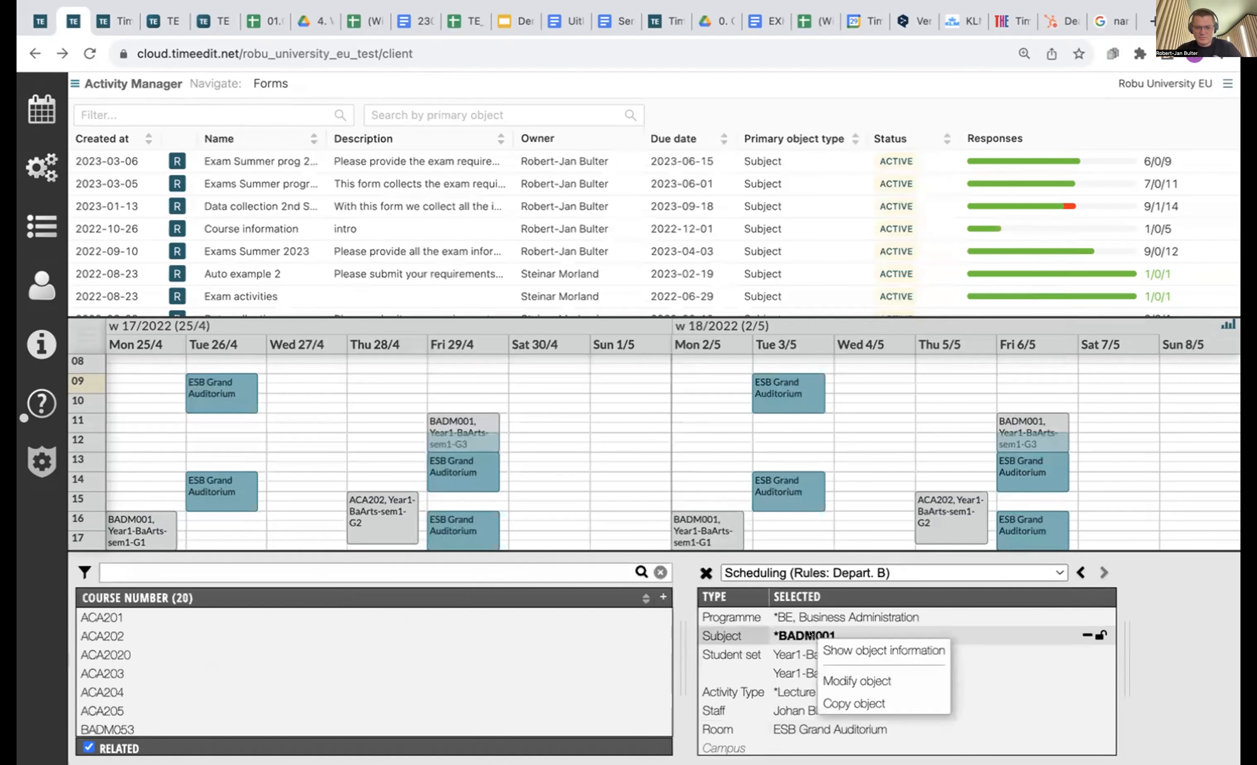
{"action": "left_click", "coordinate": [857, 680]}
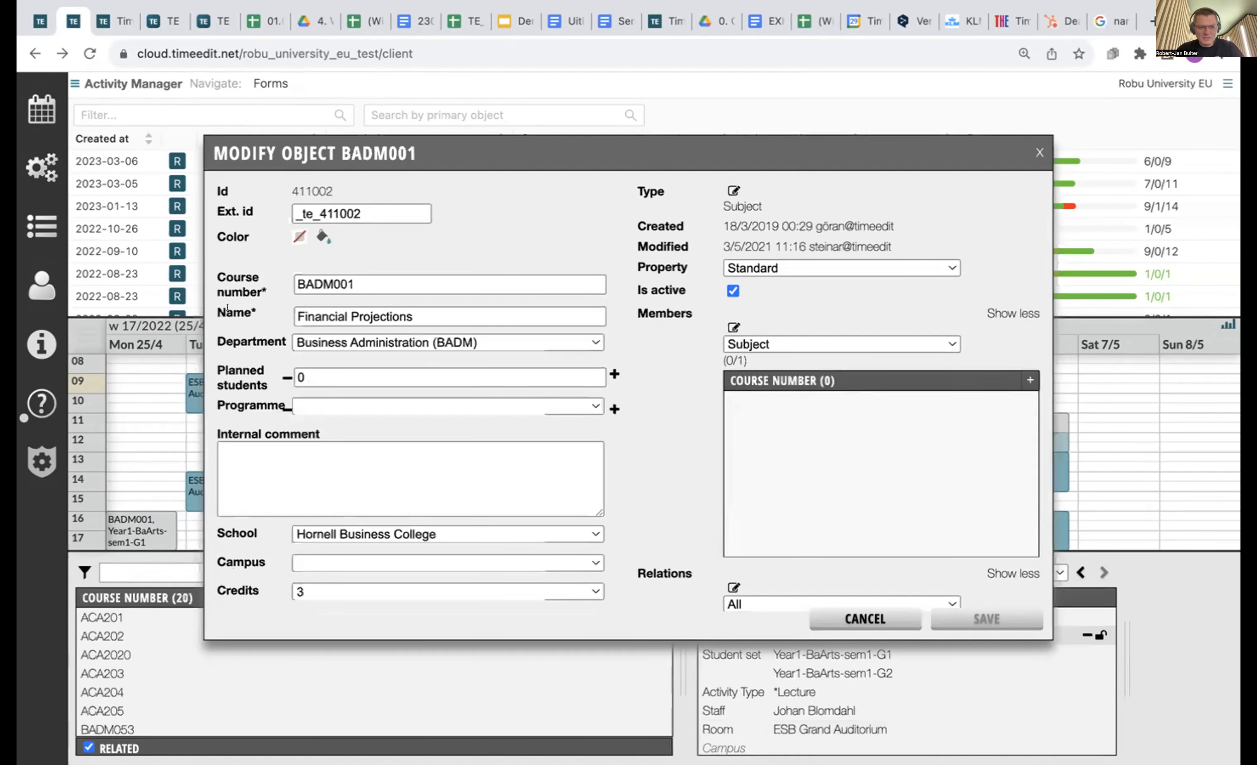
{"action": "scroll", "coordinate": [279, 513], "scroll_direction": "down", "scroll_amount": 3}
{"action": "scroll", "coordinate": [278, 567], "scroll_direction": "up", "scroll_amount": 3}
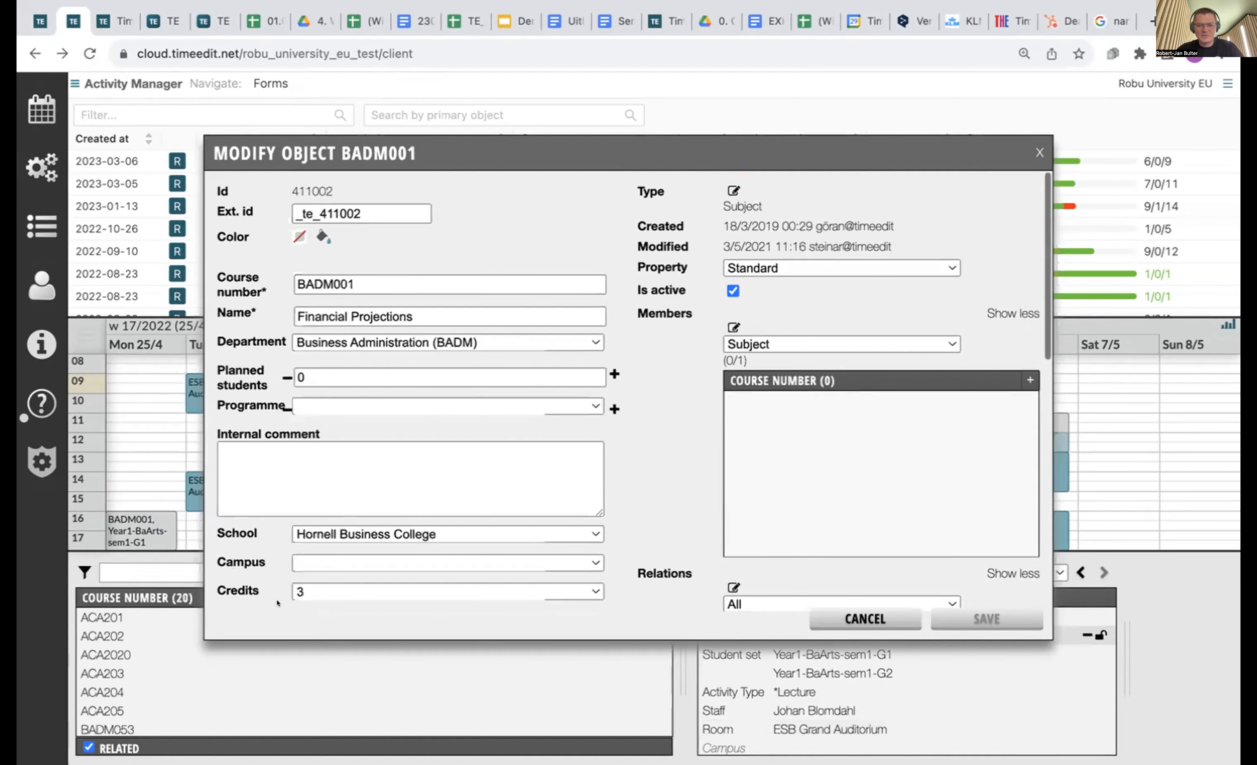
{"action": "left_click", "coordinate": [843, 618]}
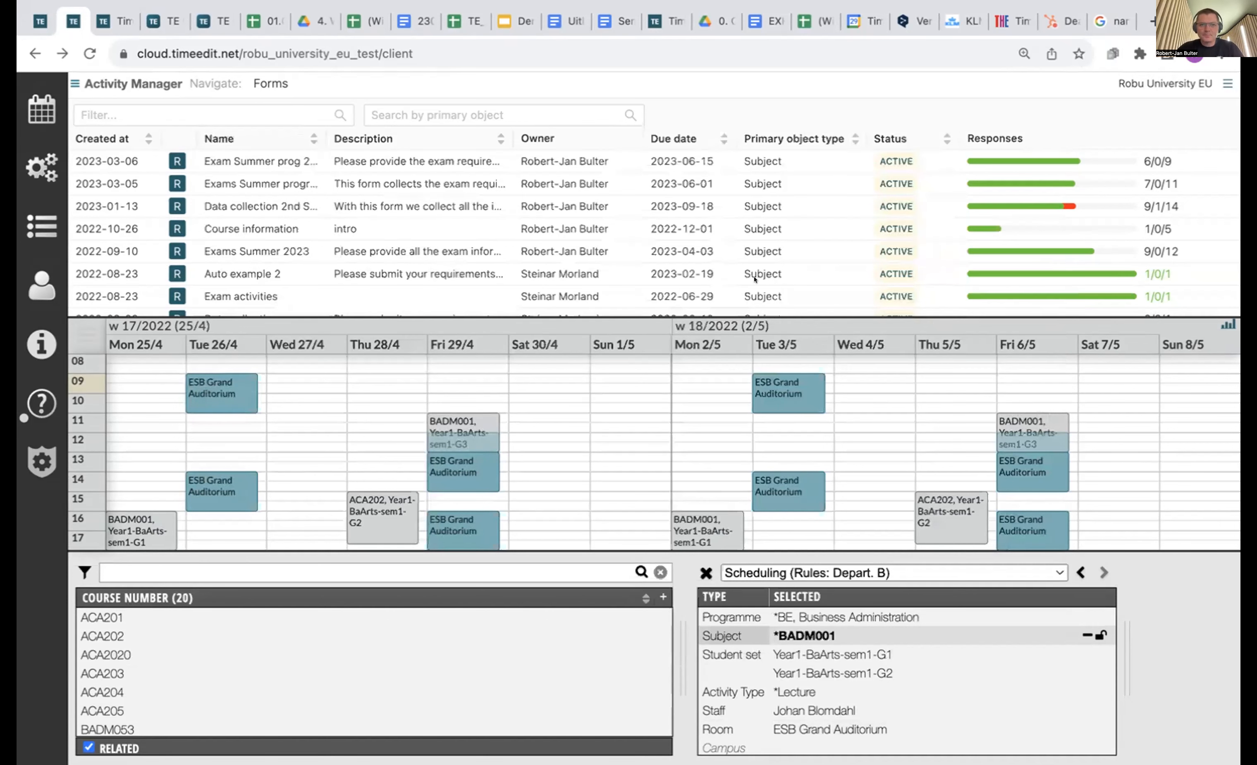
{"action": "left_click", "coordinate": [24, 104]}
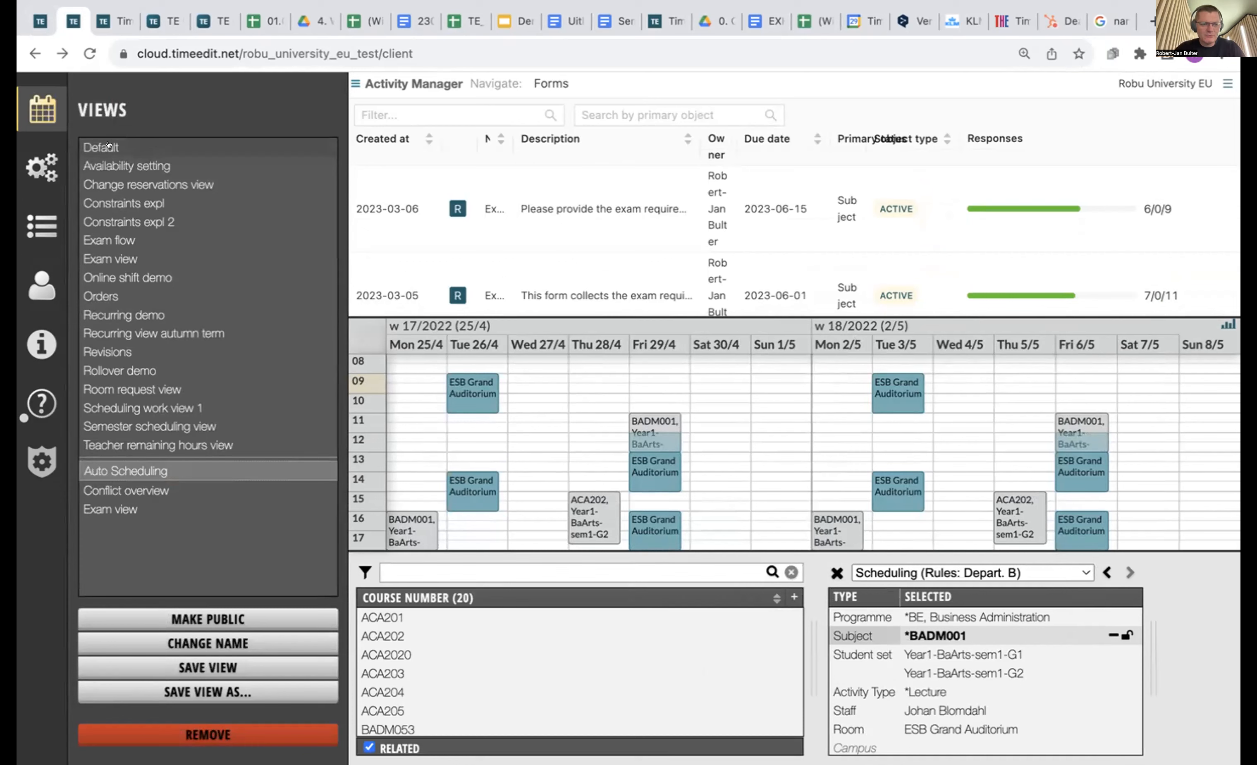
Load the saved Revisions view and filter its reservations to subject BADM001.
{"action": "left_click", "coordinate": [108, 352]}
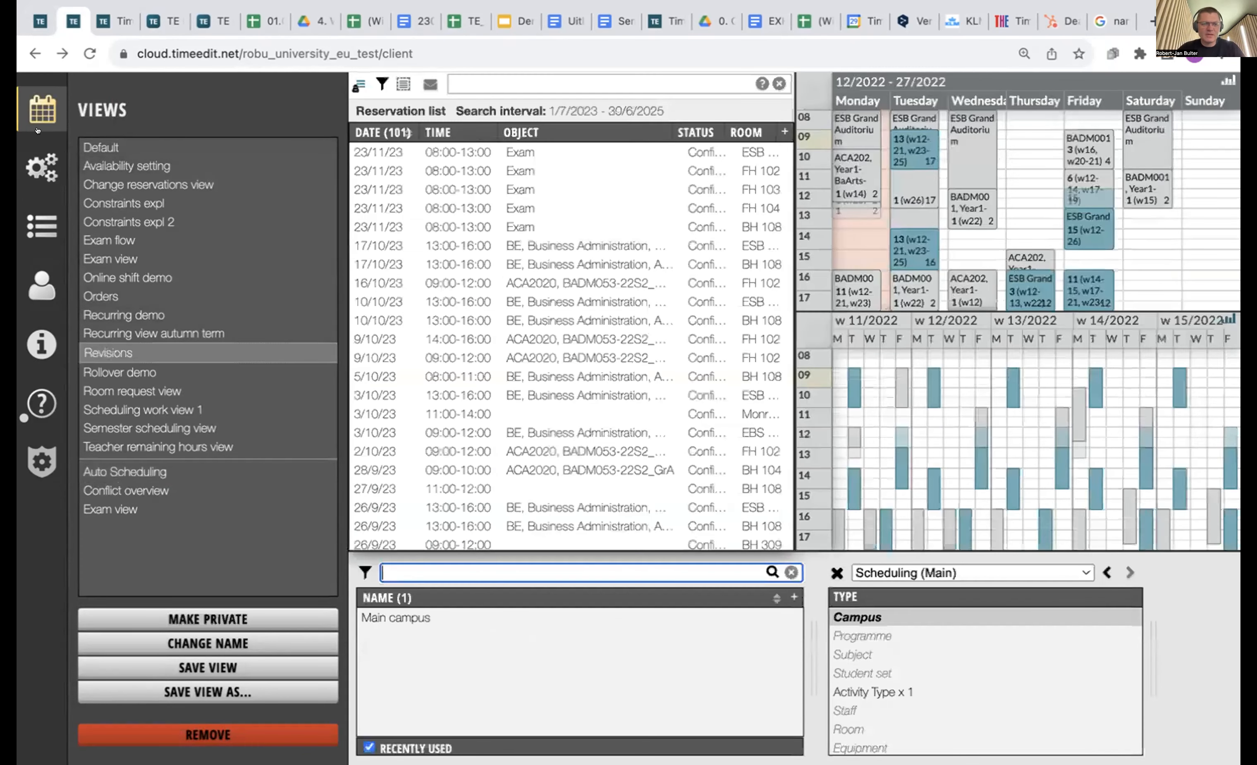
{"action": "left_click", "coordinate": [23, 92]}
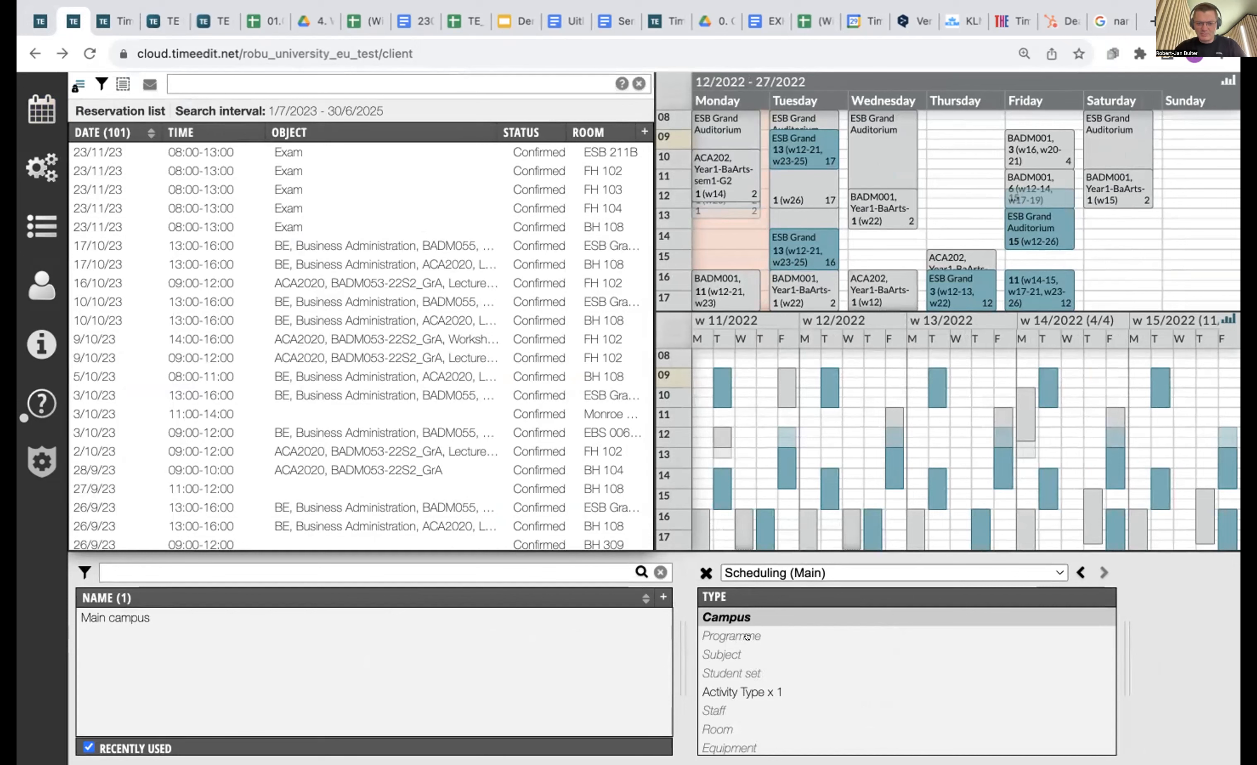
{"action": "left_click", "coordinate": [745, 648]}
{"action": "scroll", "coordinate": [265, 703], "scroll_direction": "down", "scroll_amount": 3}
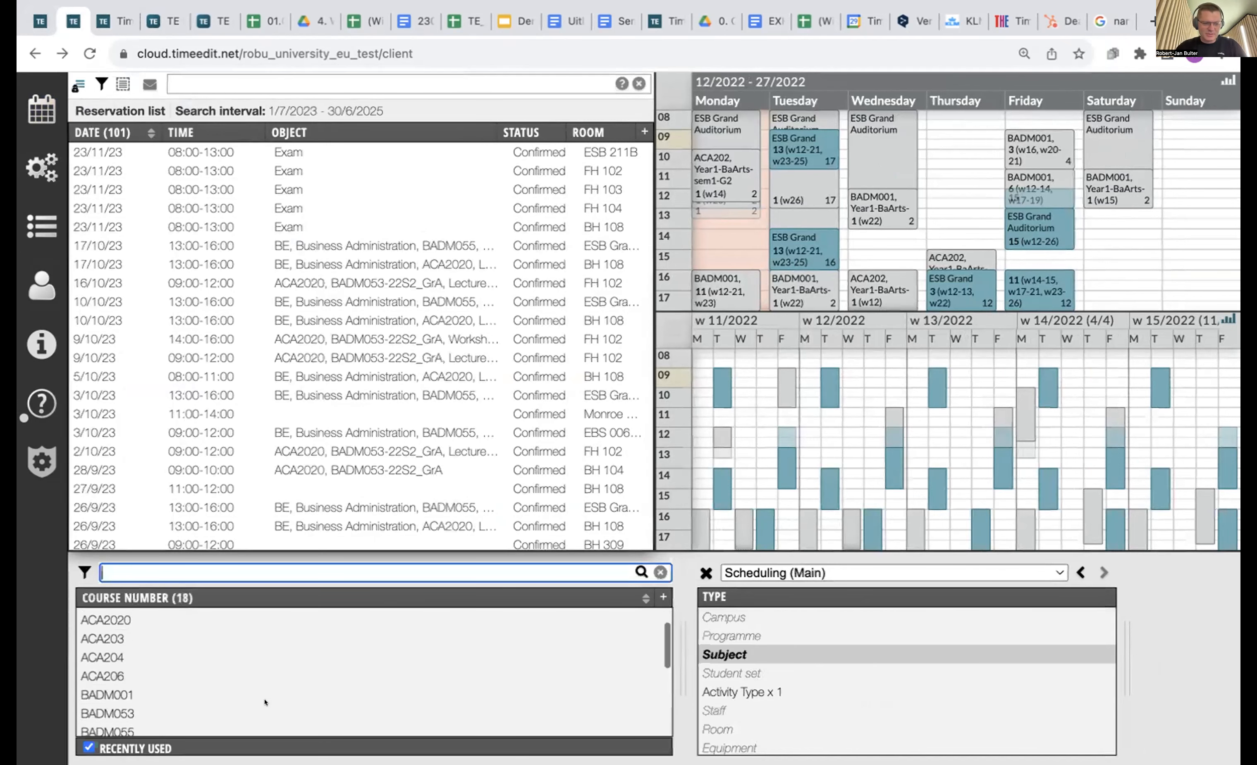
{"action": "double_click", "coordinate": [266, 704]}
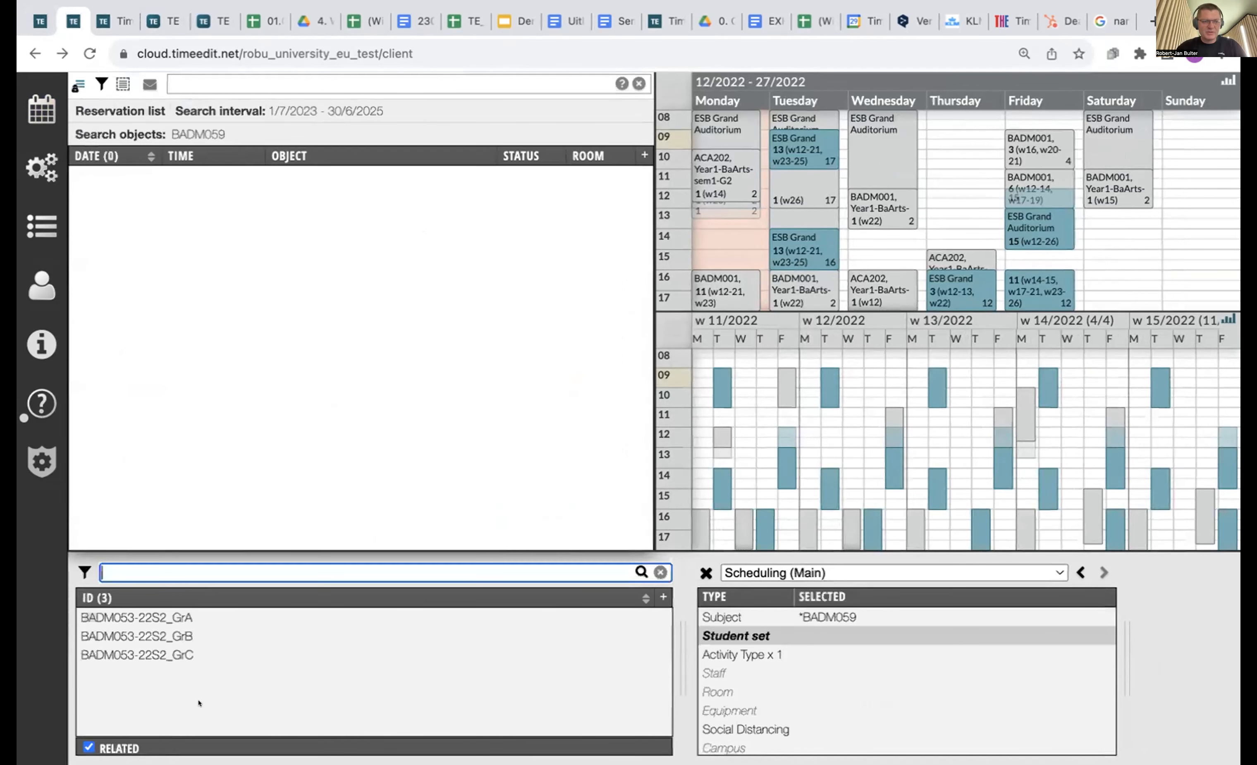
{"action": "left_click", "coordinate": [813, 610]}
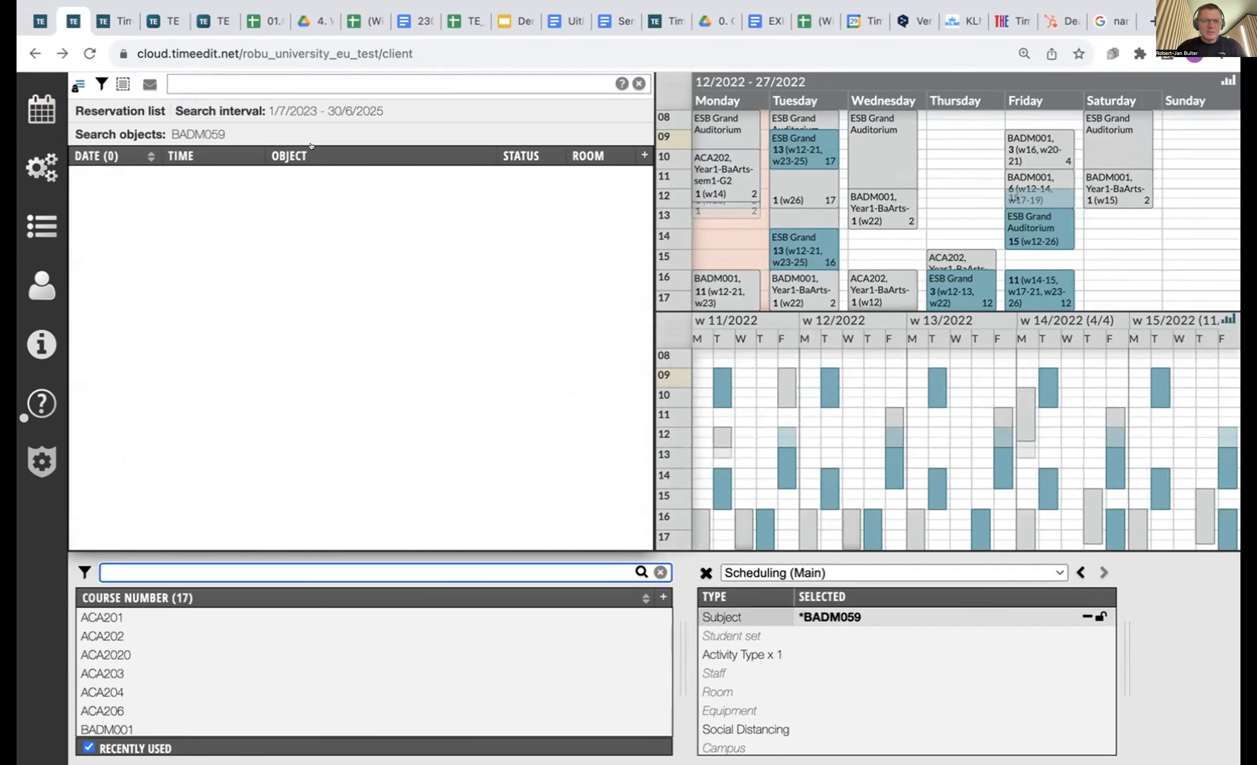
{"action": "left_click", "coordinate": [124, 730]}
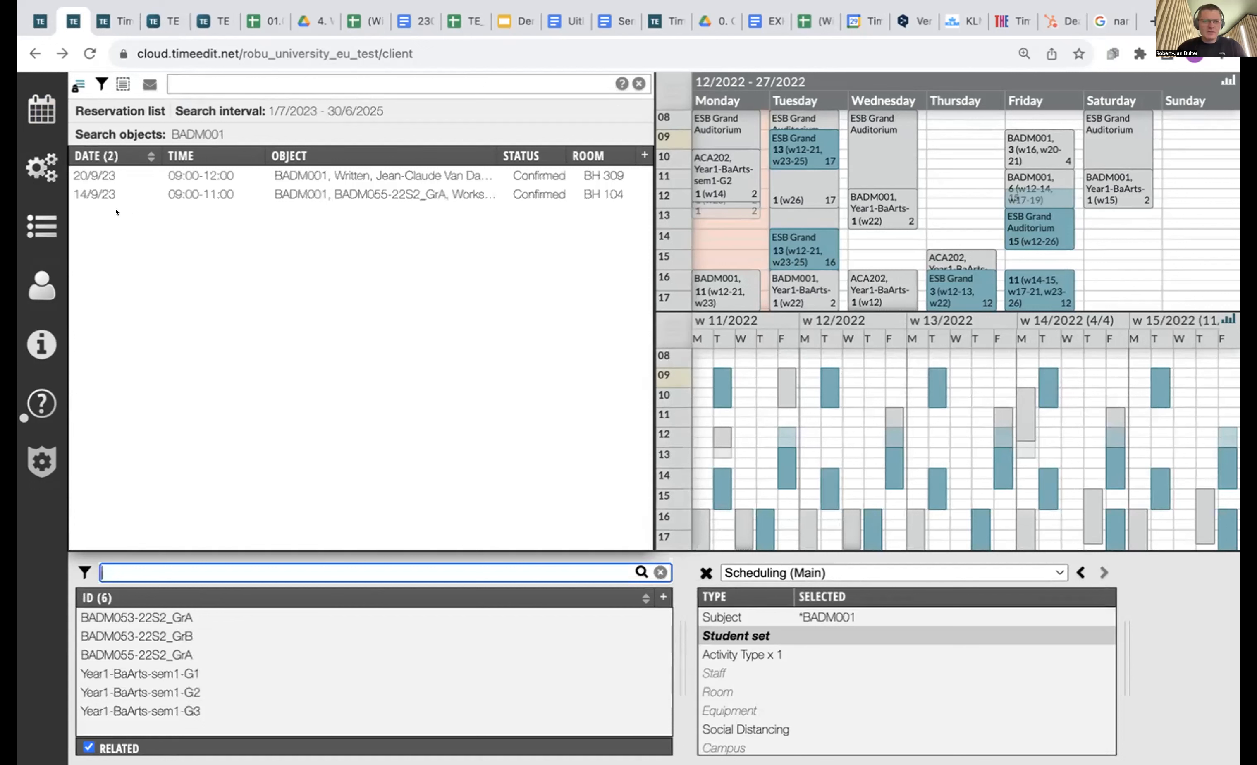
Open the reservation list's settings and edit its -90-day calendar start.
{"action": "left_click", "coordinate": [295, 102]}
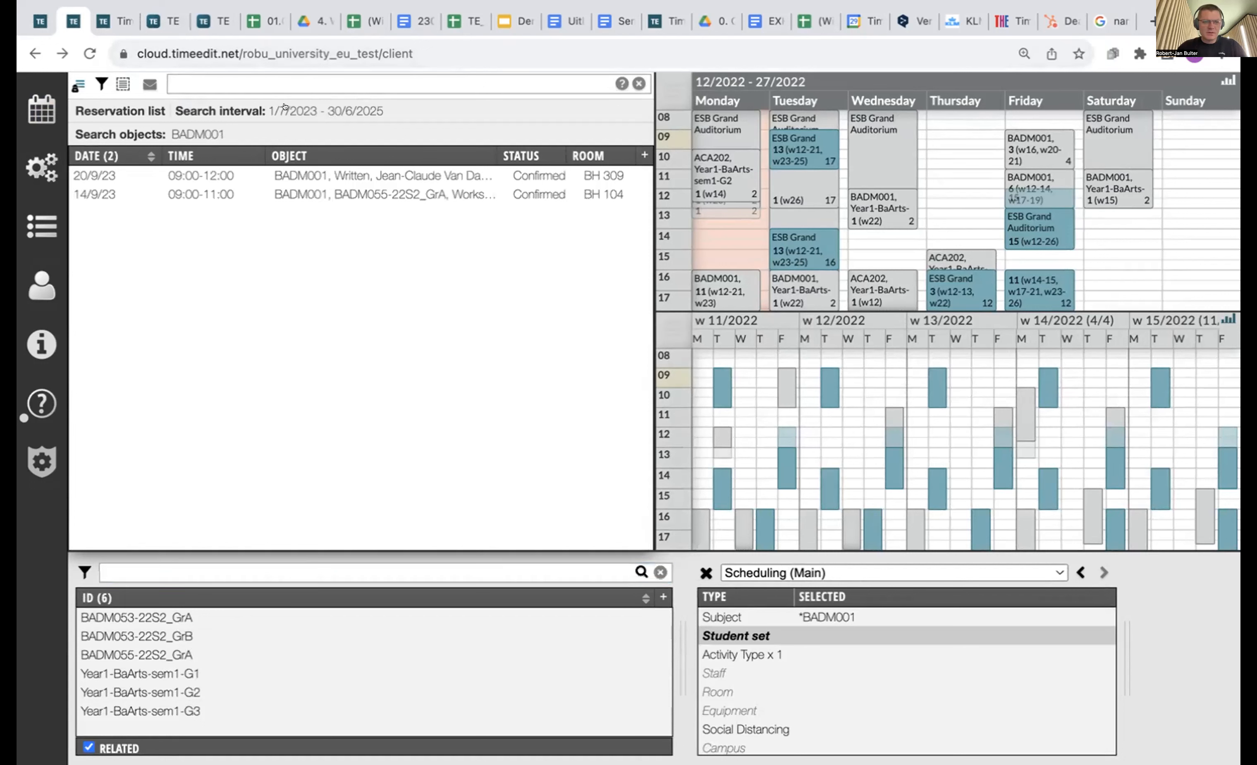
{"action": "left_click", "coordinate": [42, 167]}
{"action": "left_click", "coordinate": [249, 240]}
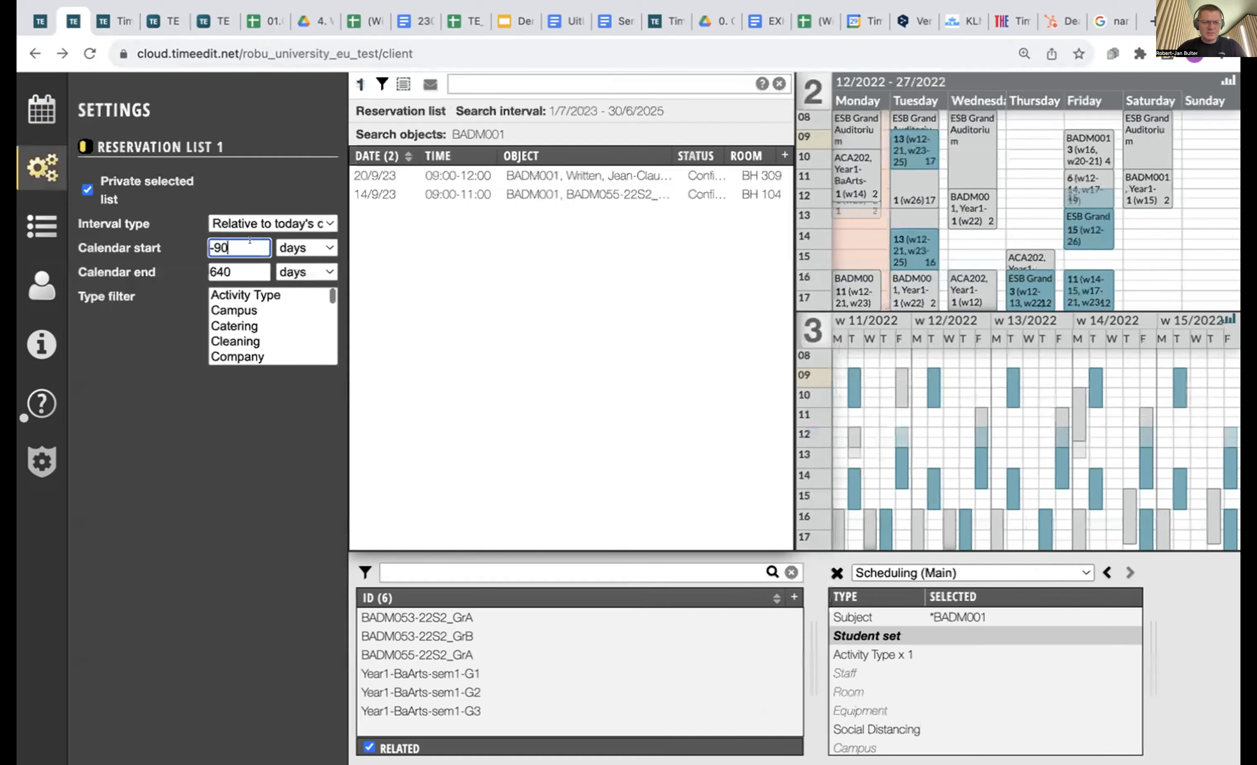
Change the calendar start to -900 days, list BADM001's staff, and close the side panel.
{"action": "type", "text": "0"}
{"action": "left_click", "coordinate": [228, 426]}
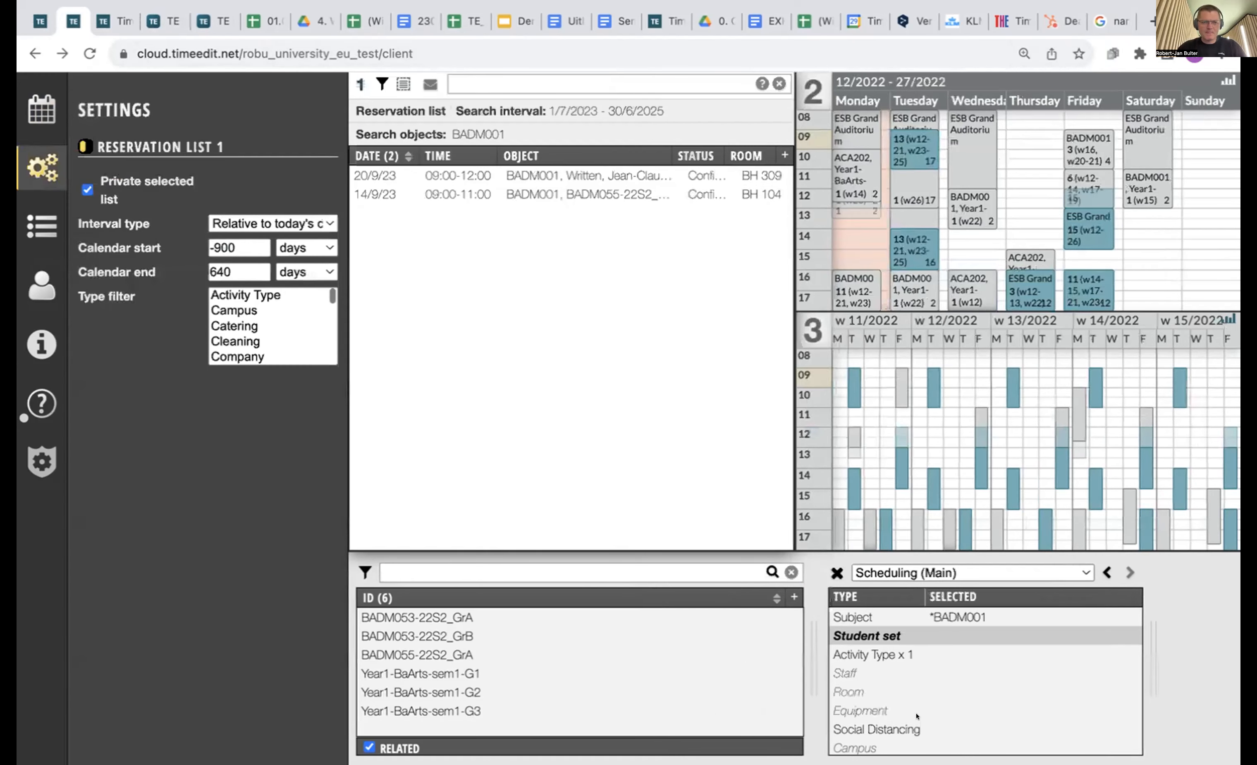
{"action": "left_click", "coordinate": [907, 673]}
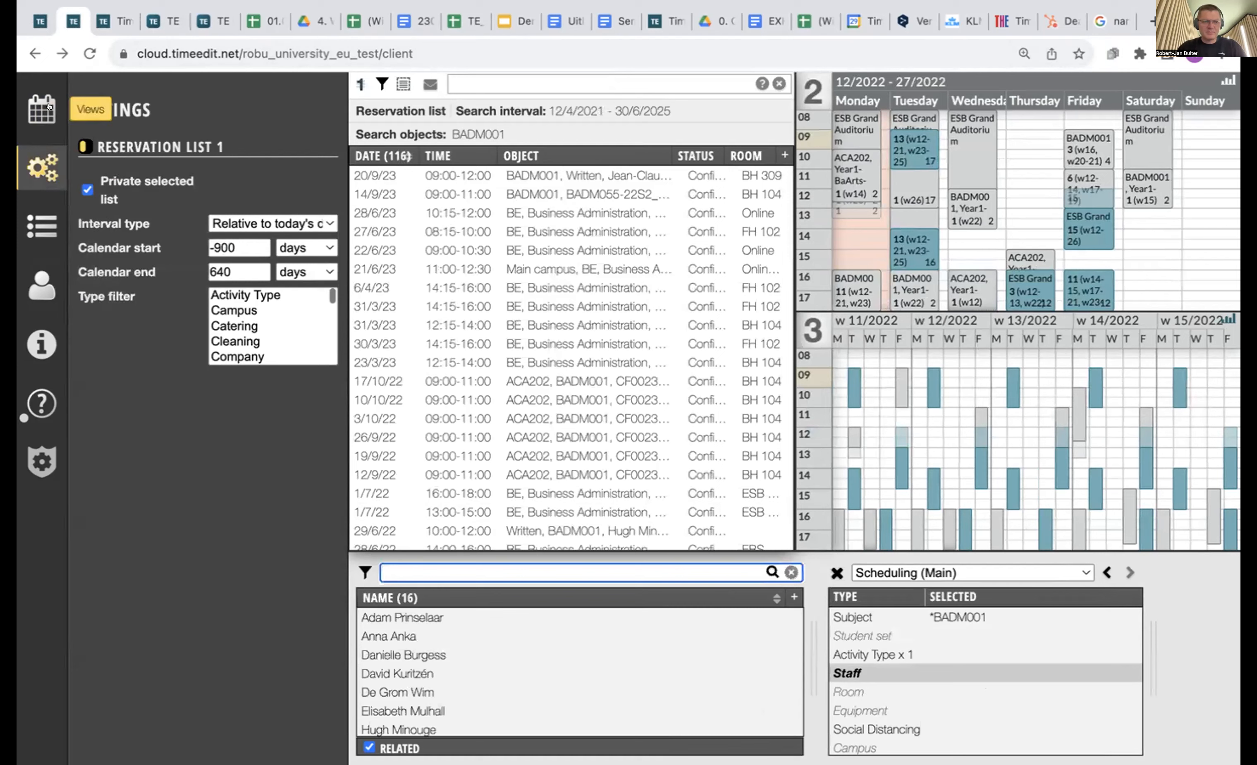
{"action": "left_click", "coordinate": [43, 107]}
{"action": "left_click", "coordinate": [37, 94]}
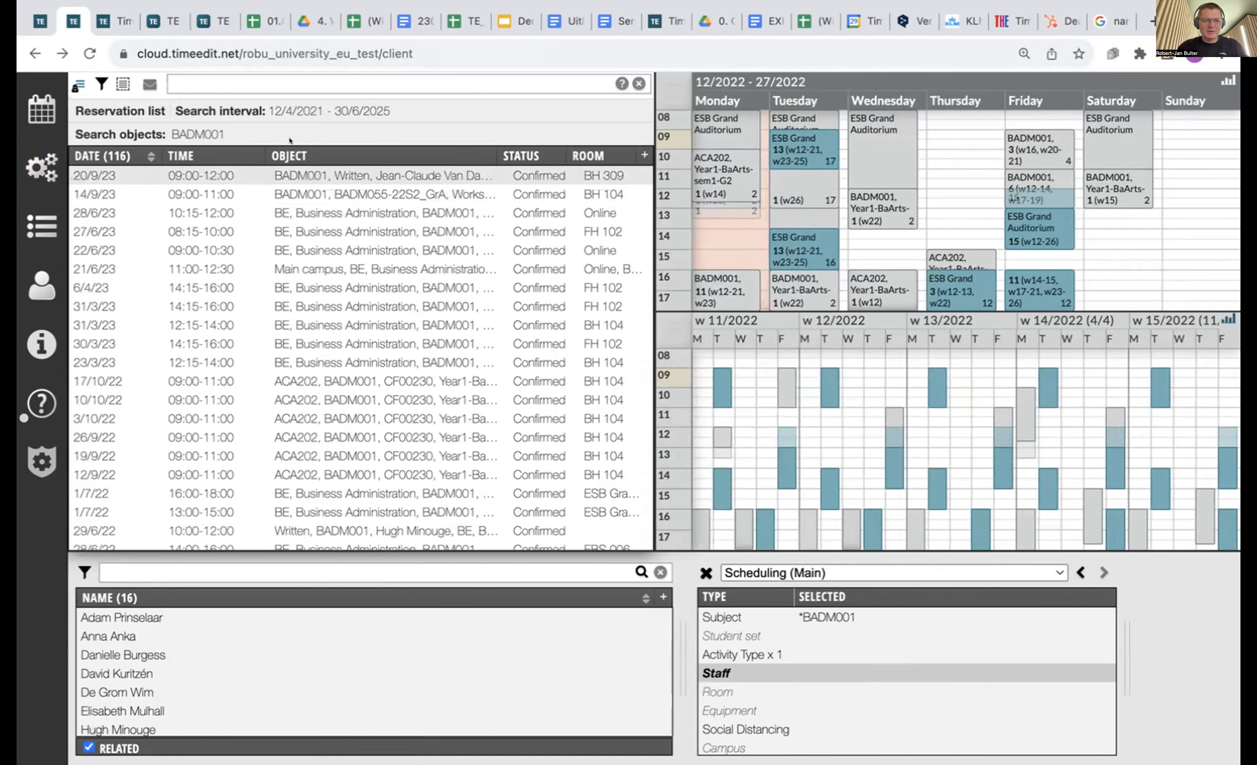
Limit the reservation list to the date range 12/4/21–12/10/2022.
{"action": "left_click", "coordinate": [198, 85]}
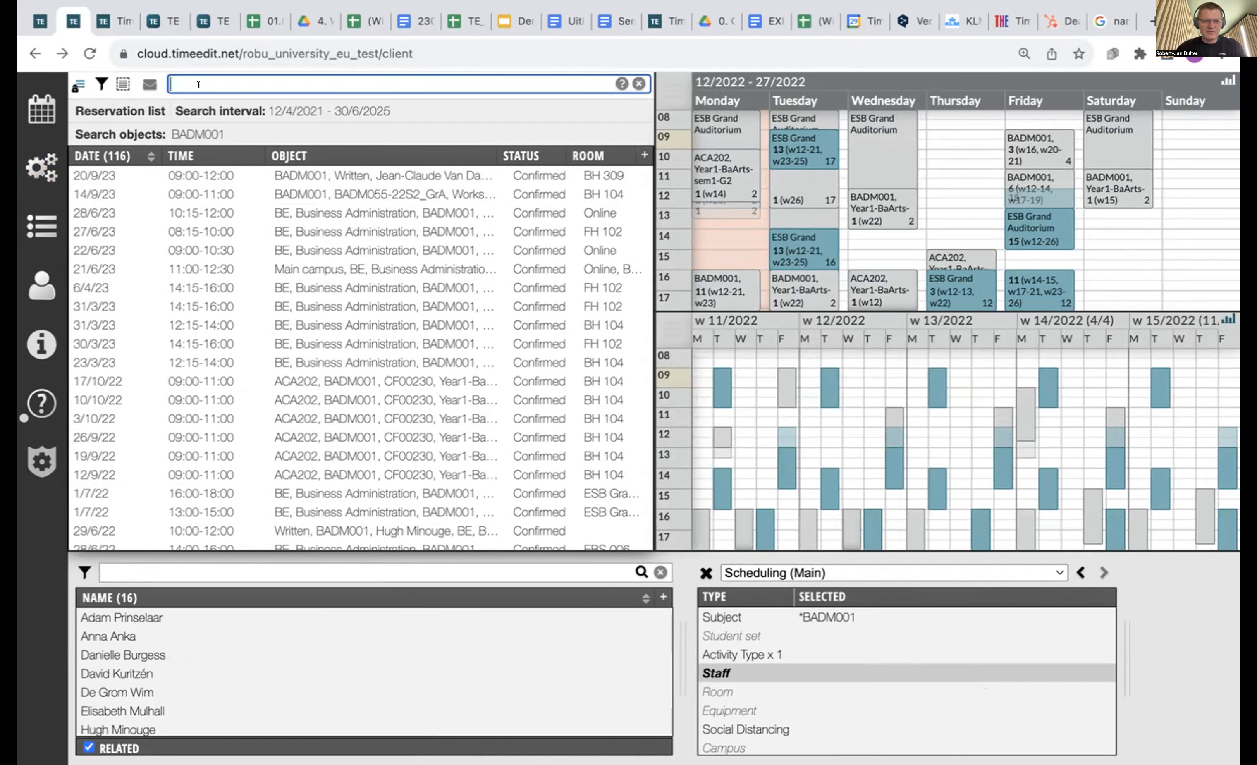
{"action": "type", "text": "12/4/"}
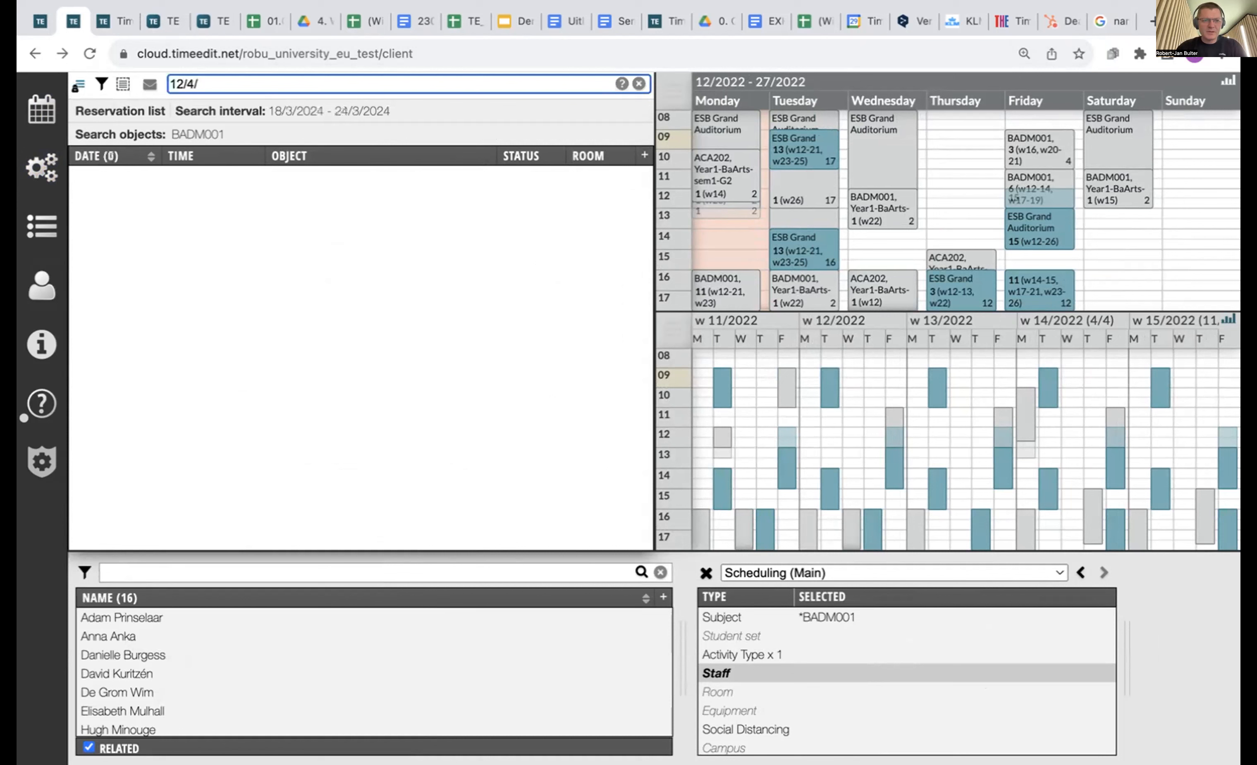
{"action": "type", "text": "21-"}
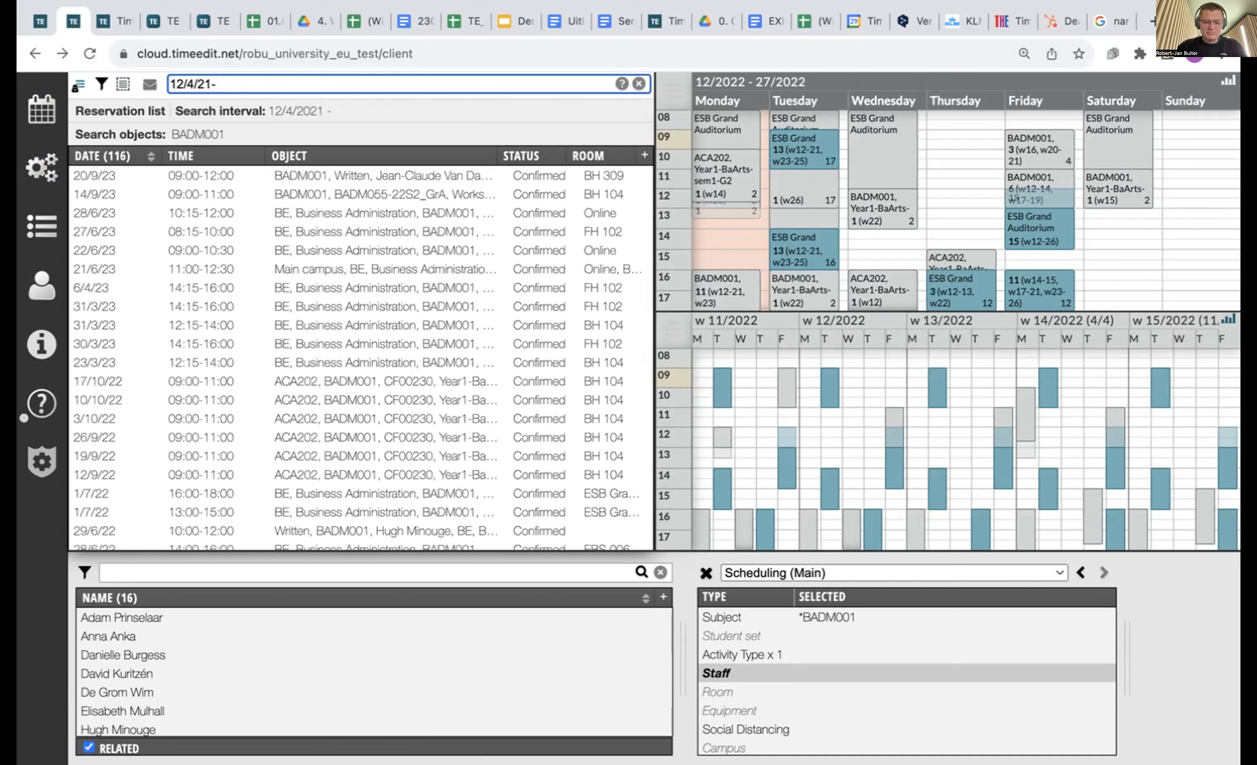
{"action": "type", "text": "12/10/2021"}
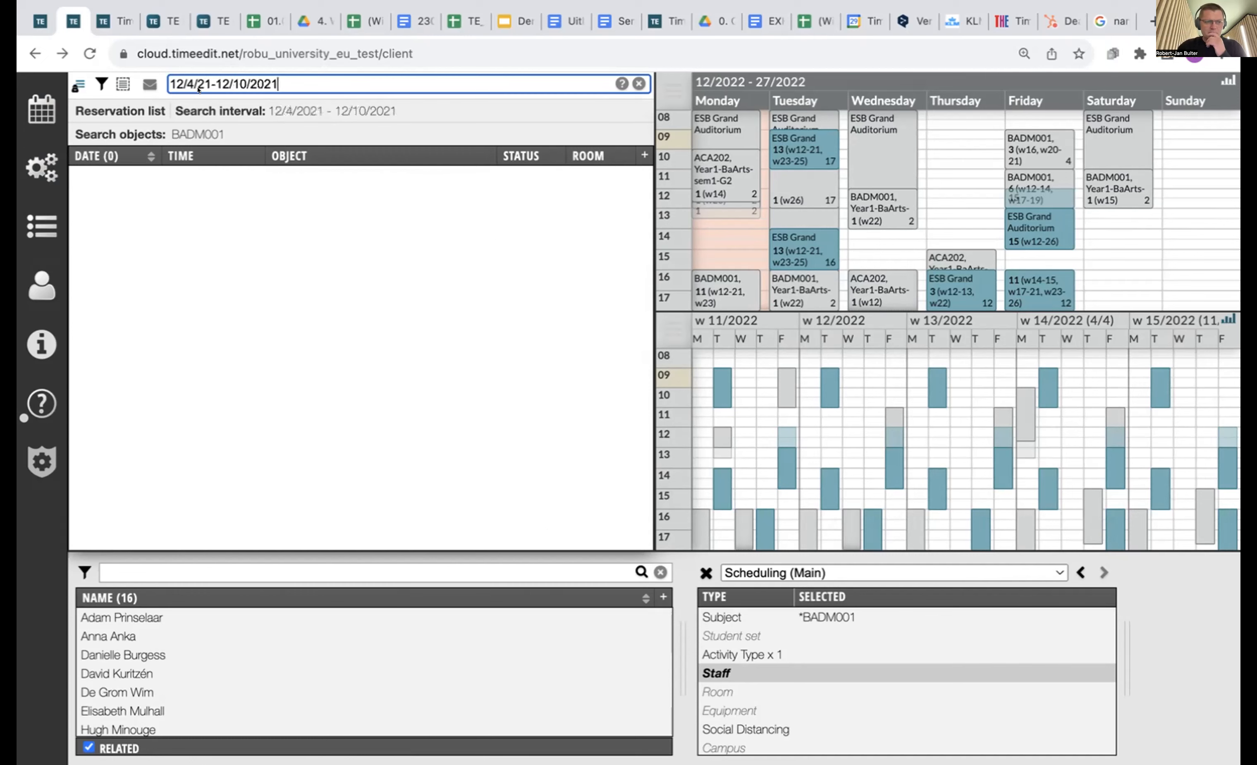
{"action": "key", "text": "BackSpace"}
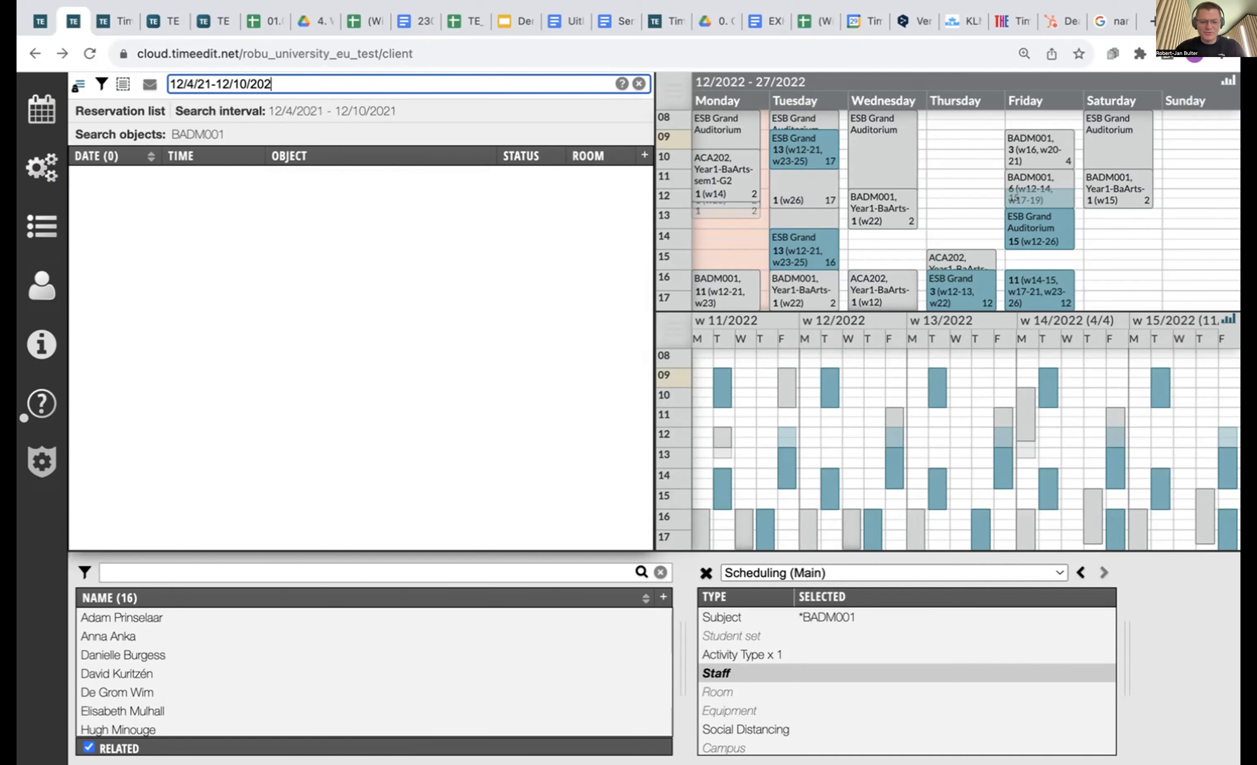
{"action": "type", "text": "2"}
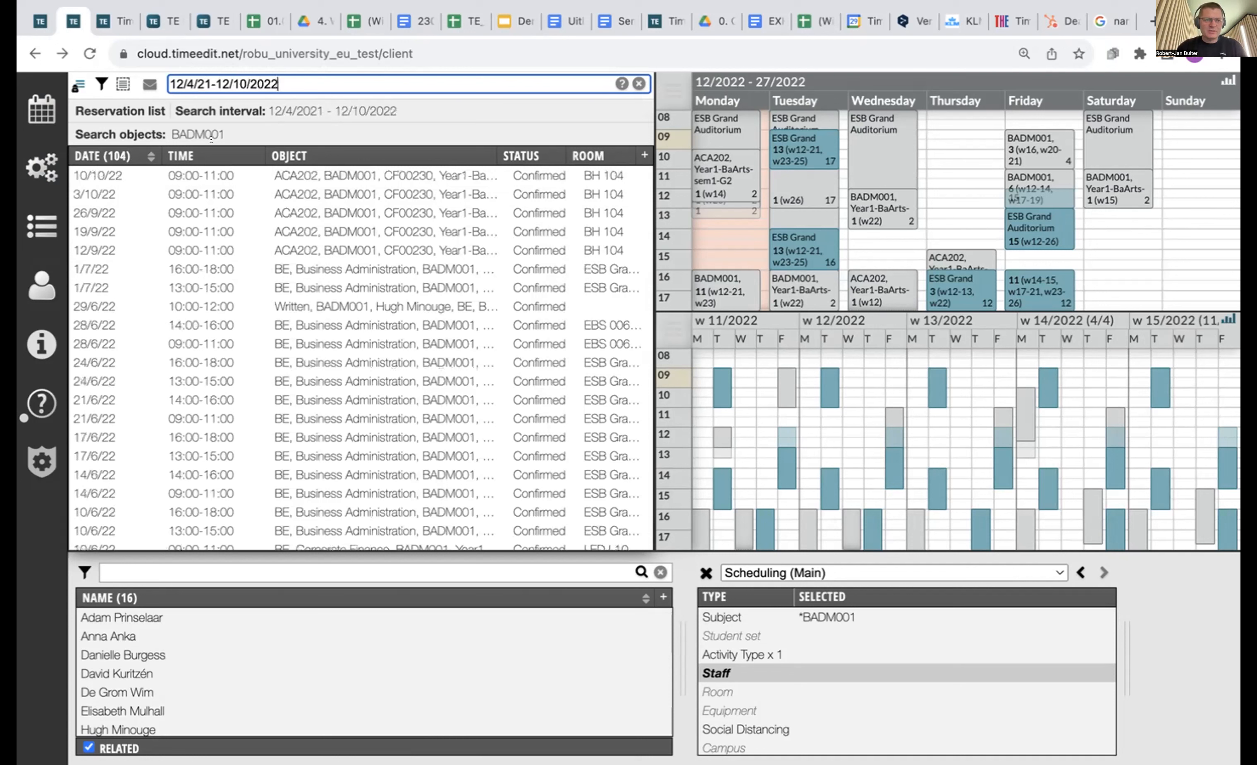
Select all 104 BADM001 reservations and copy them into a new draft 'NP Roll over'.
{"action": "left_click", "coordinate": [111, 78]}
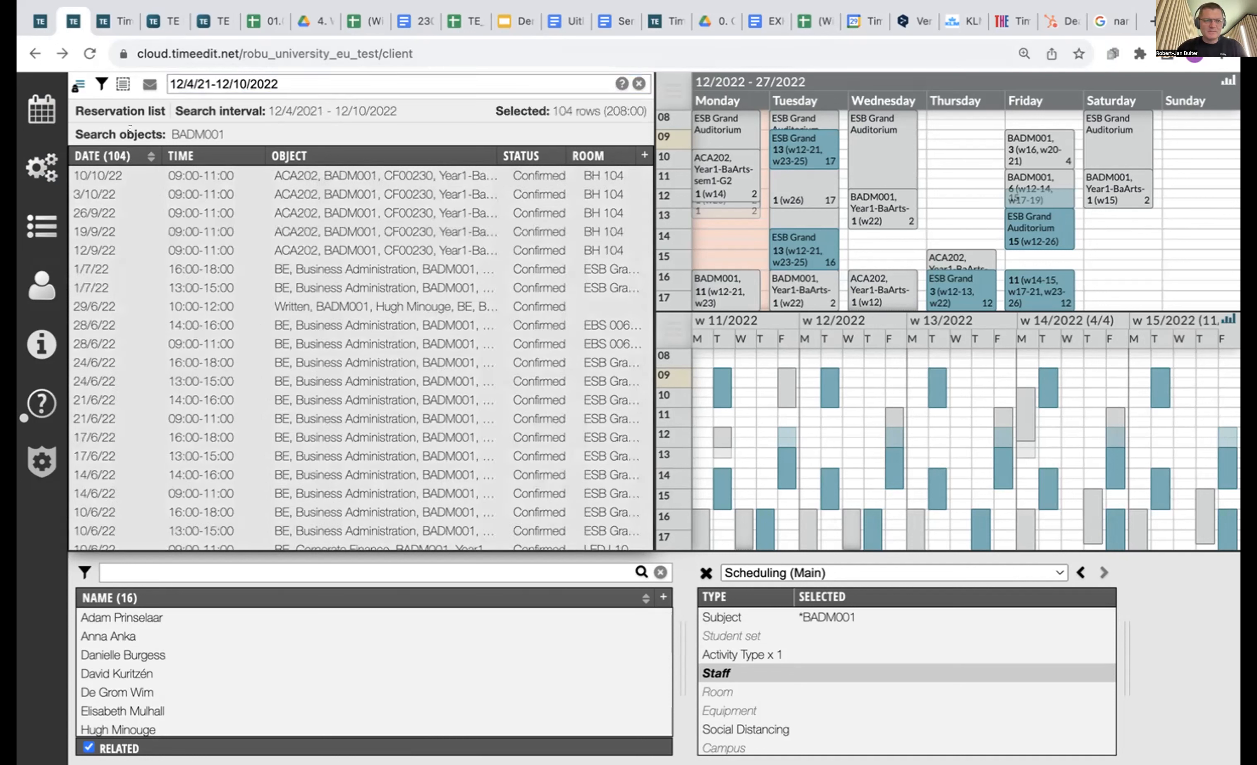
{"action": "right_click", "coordinate": [169, 227]}
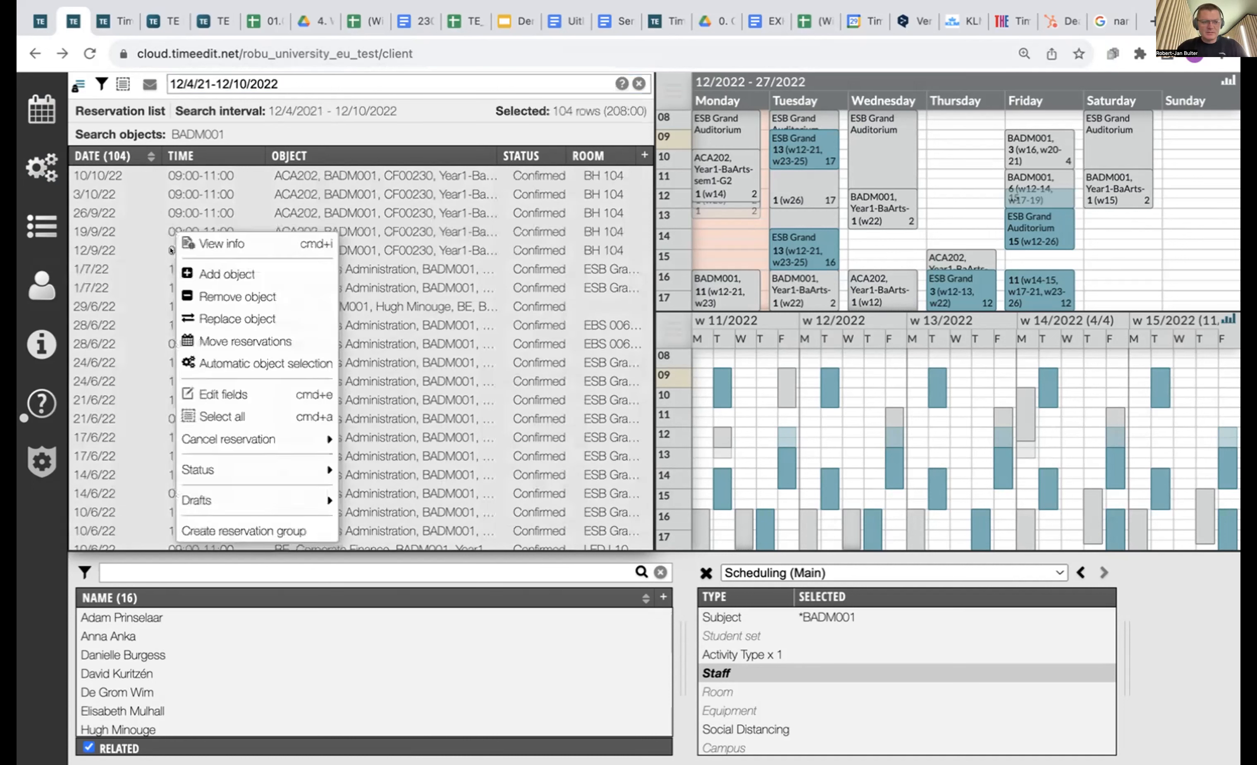
{"action": "mouse_move", "coordinate": [283, 487]}
{"action": "mouse_move", "coordinate": [380, 496]}
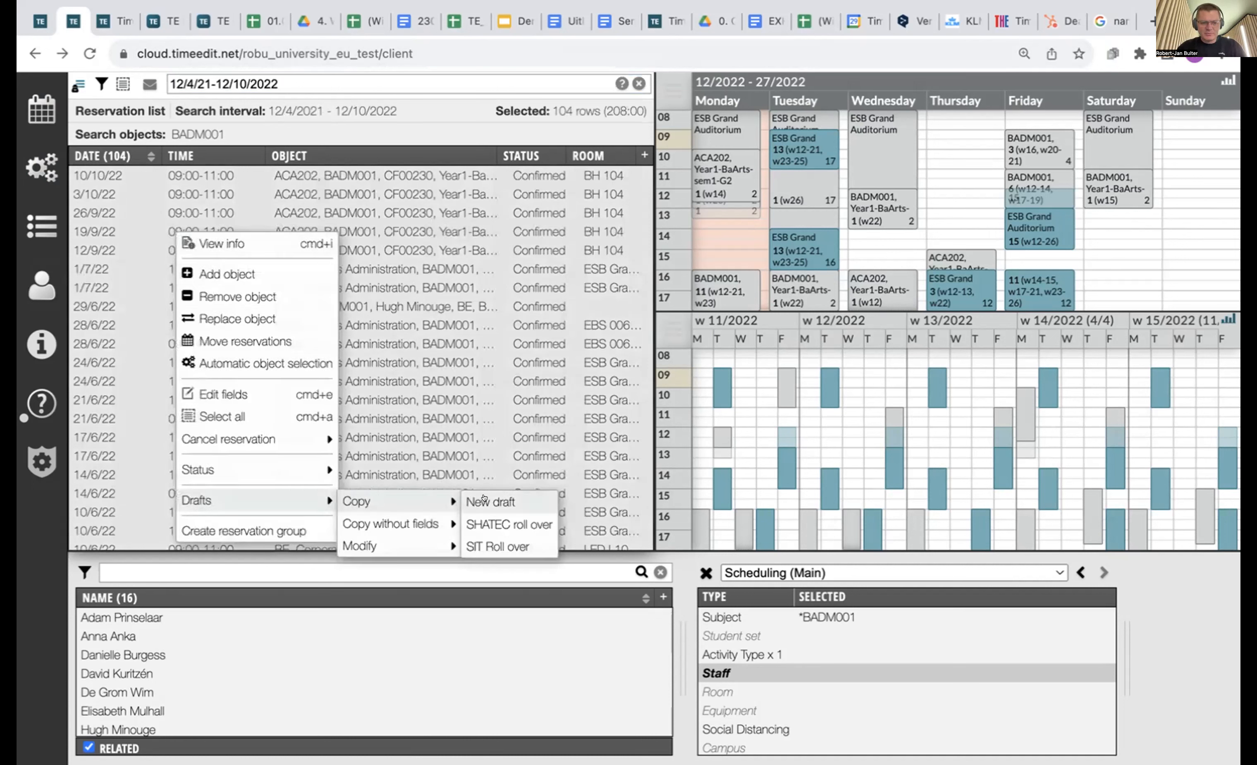
{"action": "left_click", "coordinate": [483, 499]}
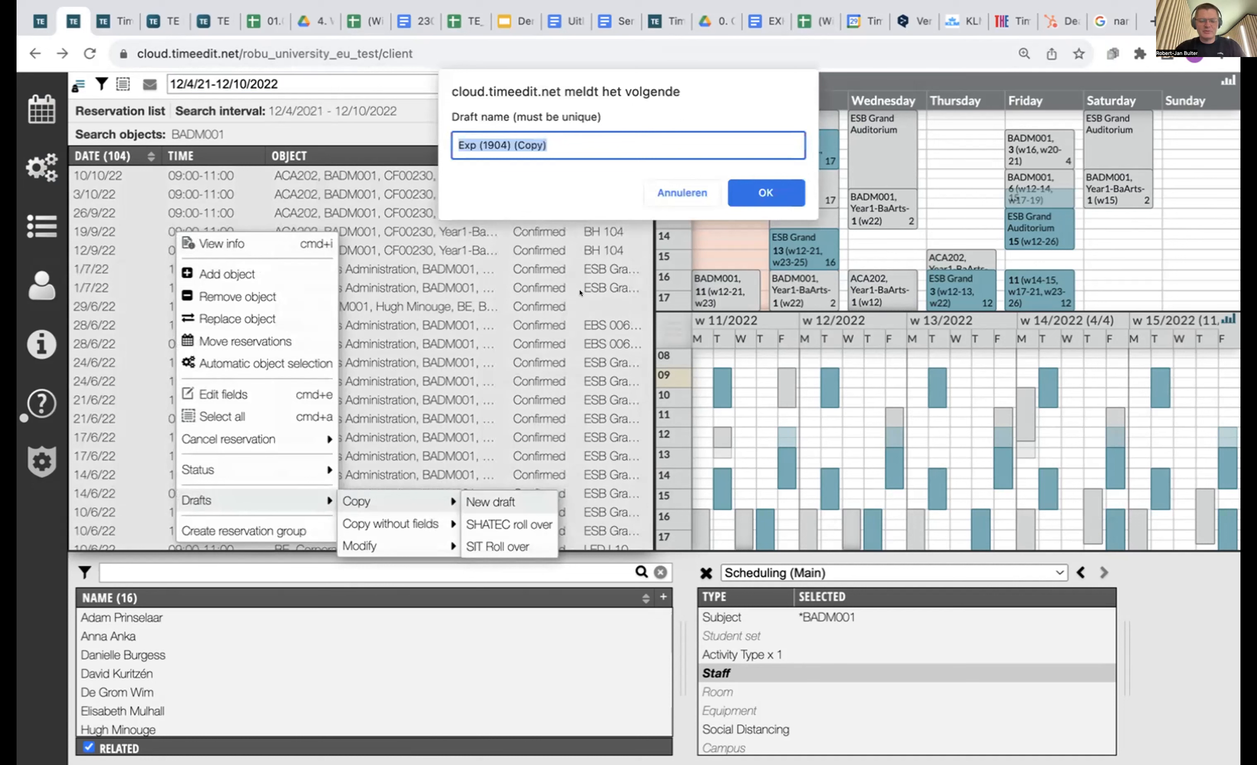
{"action": "type", "text": "NP Roll ove"}
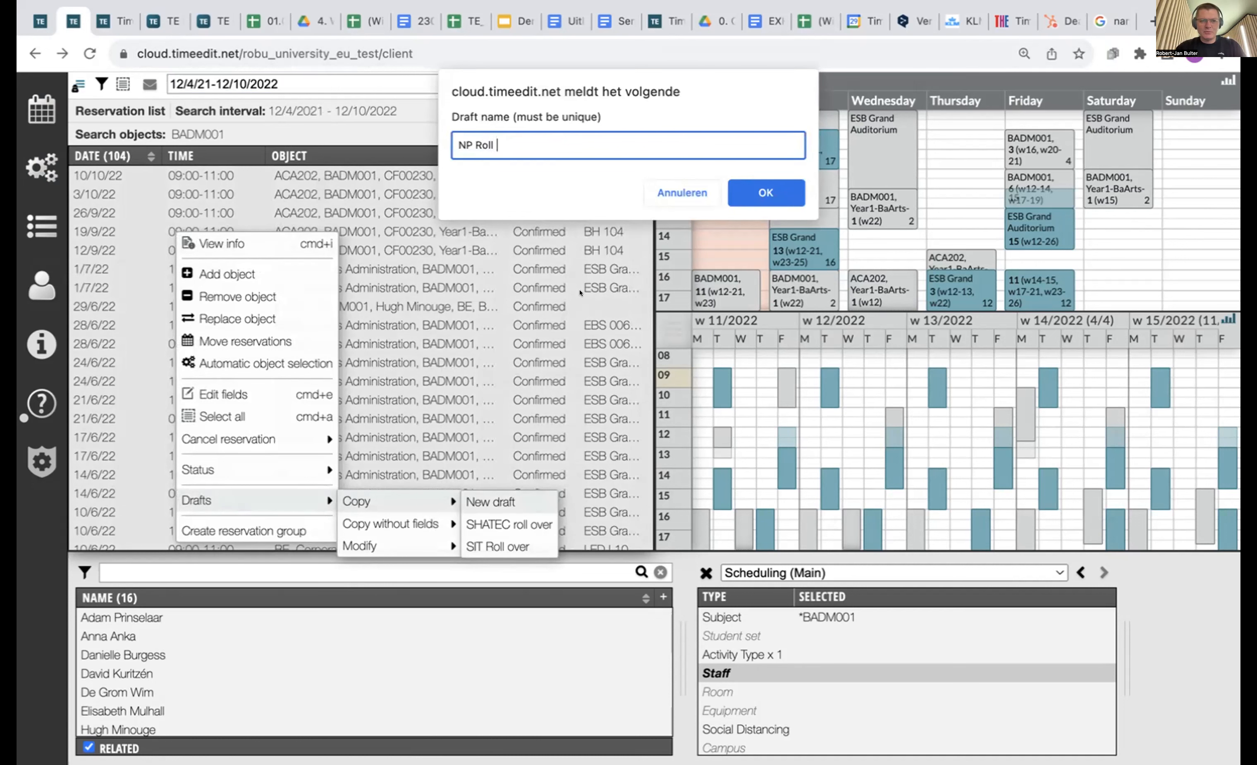
{"action": "type", "text": "r"}
{"action": "left_click", "coordinate": [795, 201]}
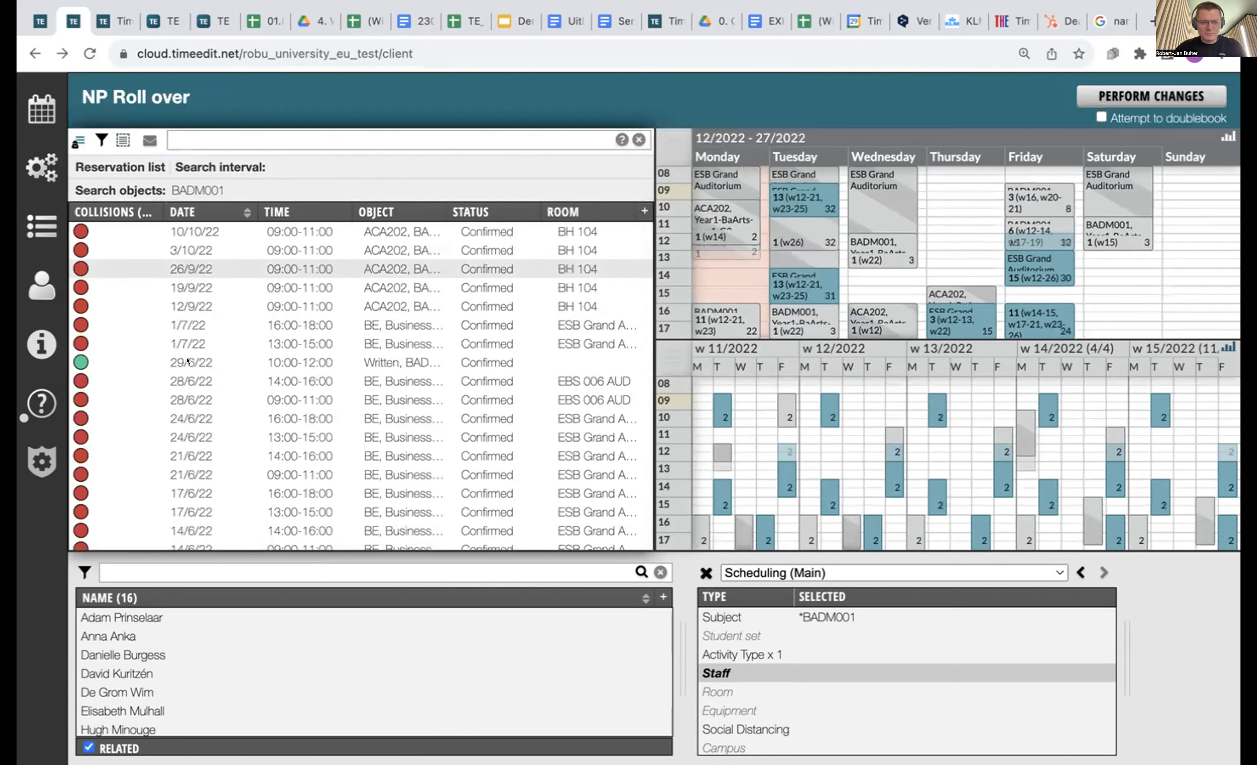
Select all 104 draft reservations and choose to move them in time.
{"action": "scroll", "coordinate": [117, 304], "scroll_direction": "down", "scroll_amount": 5}
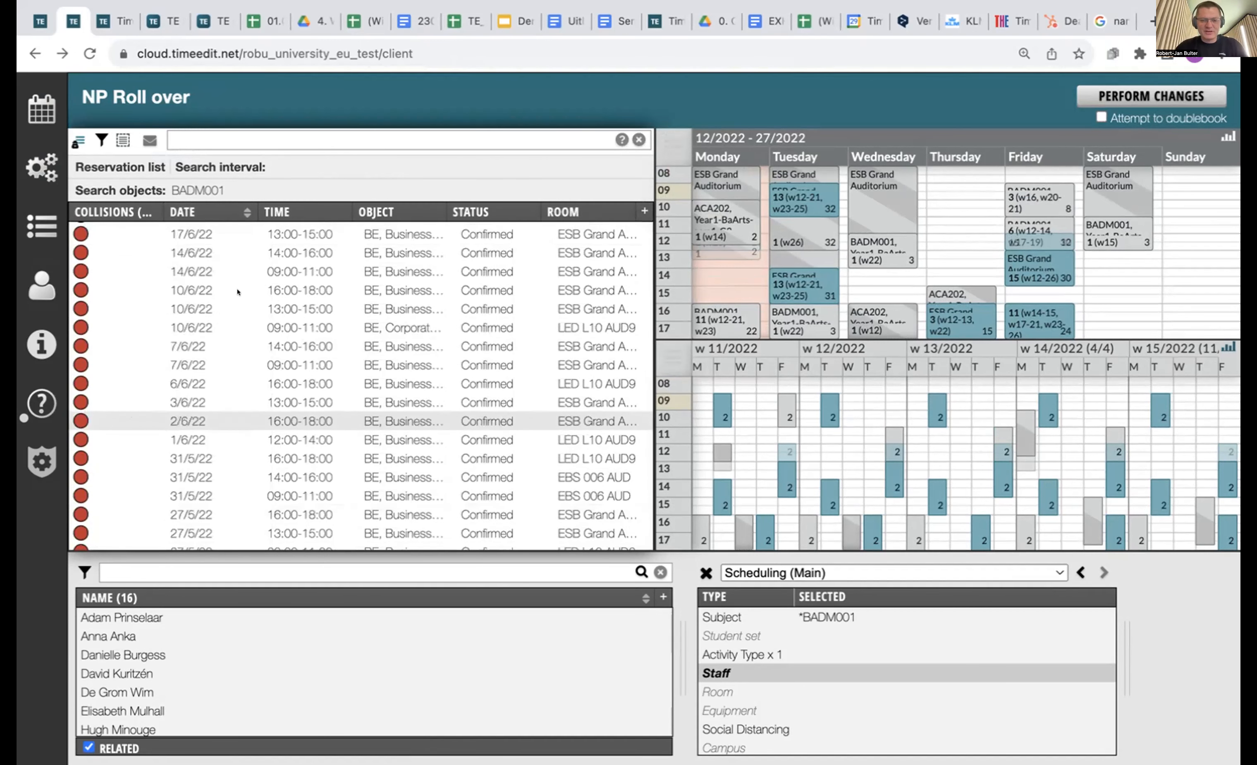
{"action": "left_click", "coordinate": [123, 140]}
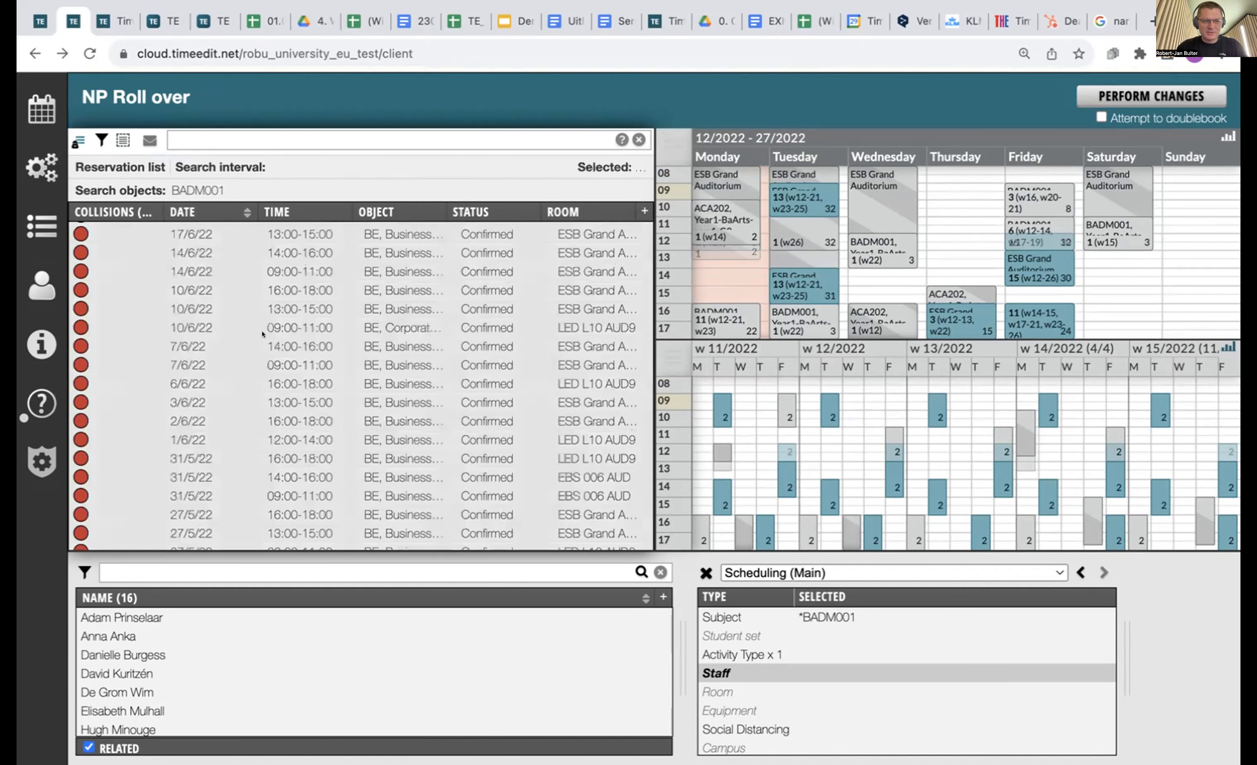
{"action": "right_click", "coordinate": [261, 336]}
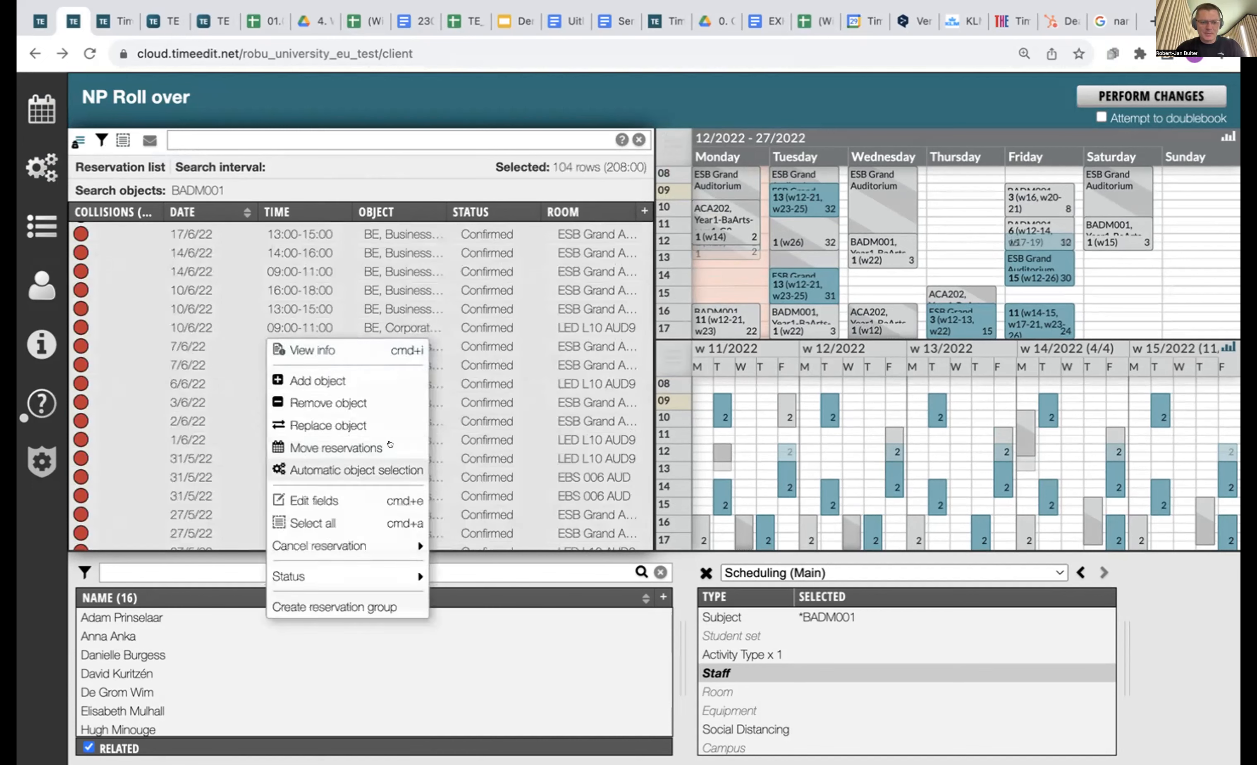
{"action": "left_click", "coordinate": [389, 444]}
Set 17 September 2024 as the new start and move copies 931 days forward.
{"action": "left_click", "coordinate": [605, 379]}
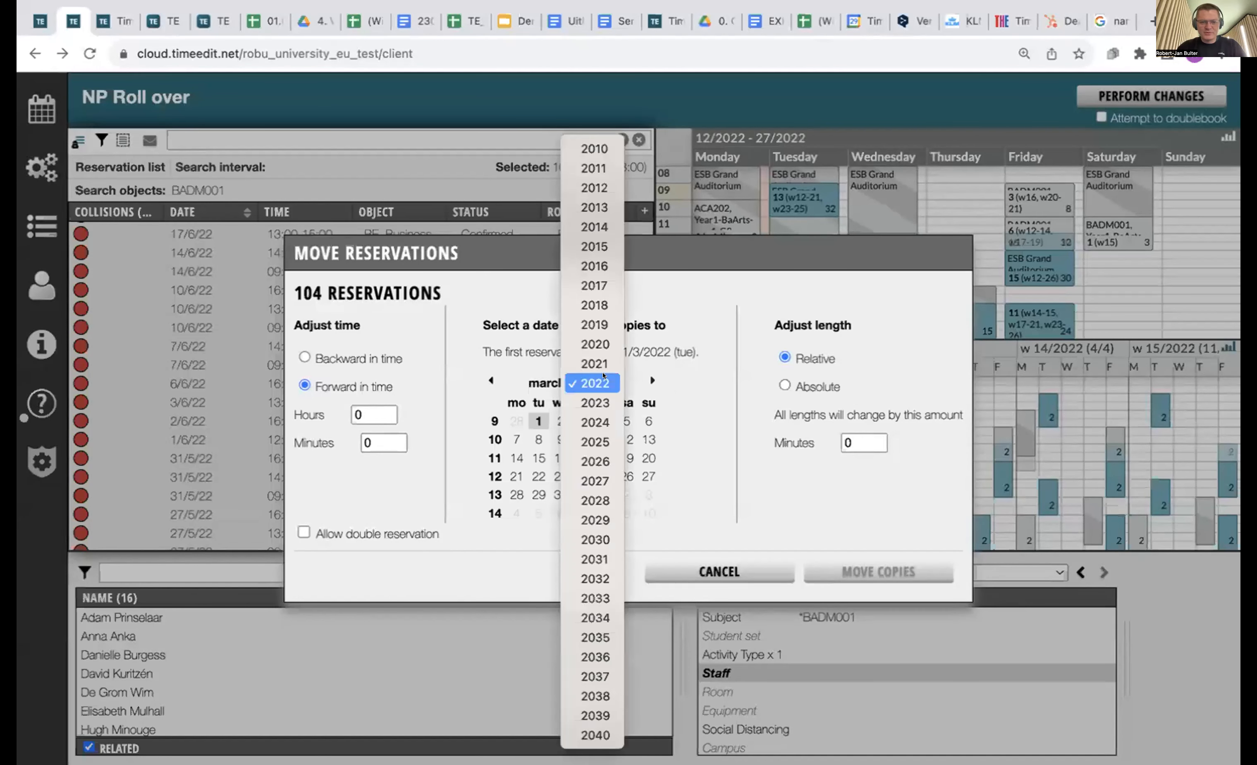
{"action": "left_click", "coordinate": [593, 422]}
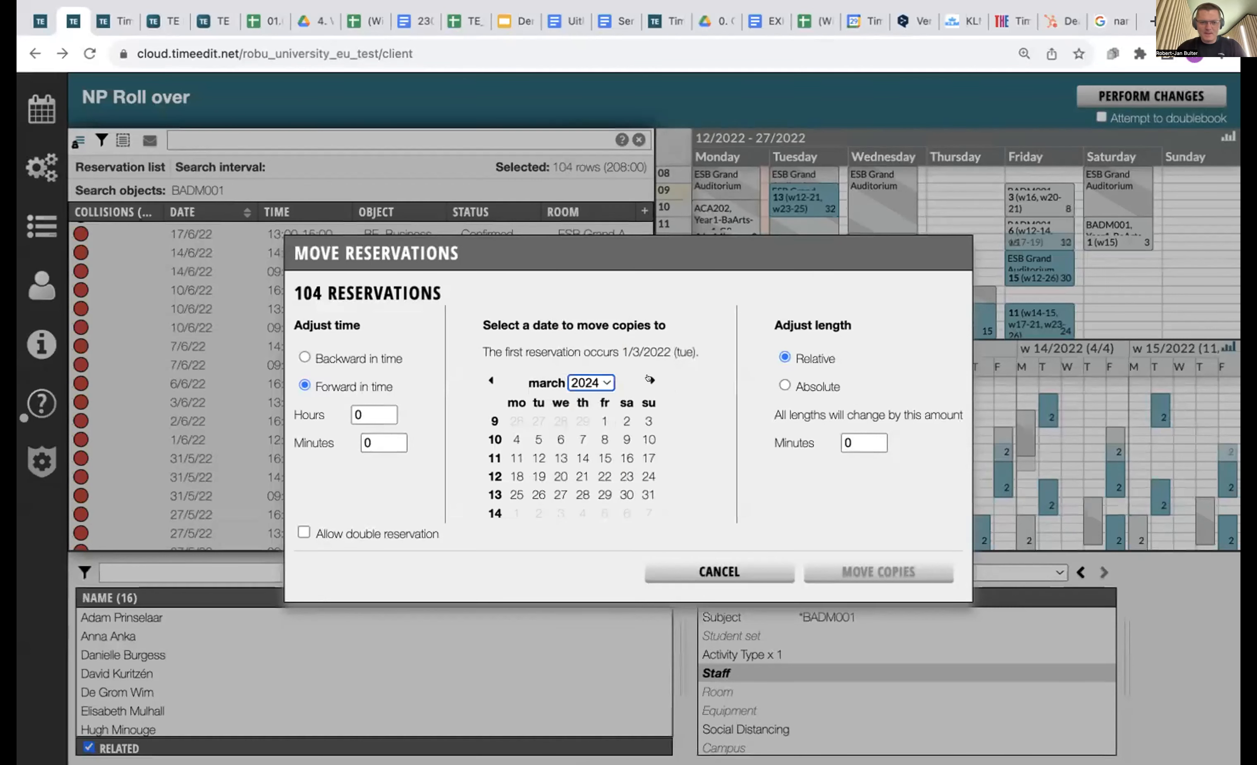
{"action": "left_click", "coordinate": [649, 380]}
{"action": "left_click", "coordinate": [649, 380]}
{"action": "left_click", "coordinate": [649, 380]}
{"action": "left_click", "coordinate": [649, 379]}
{"action": "left_click", "coordinate": [649, 379]}
{"action": "left_click", "coordinate": [650, 379]}
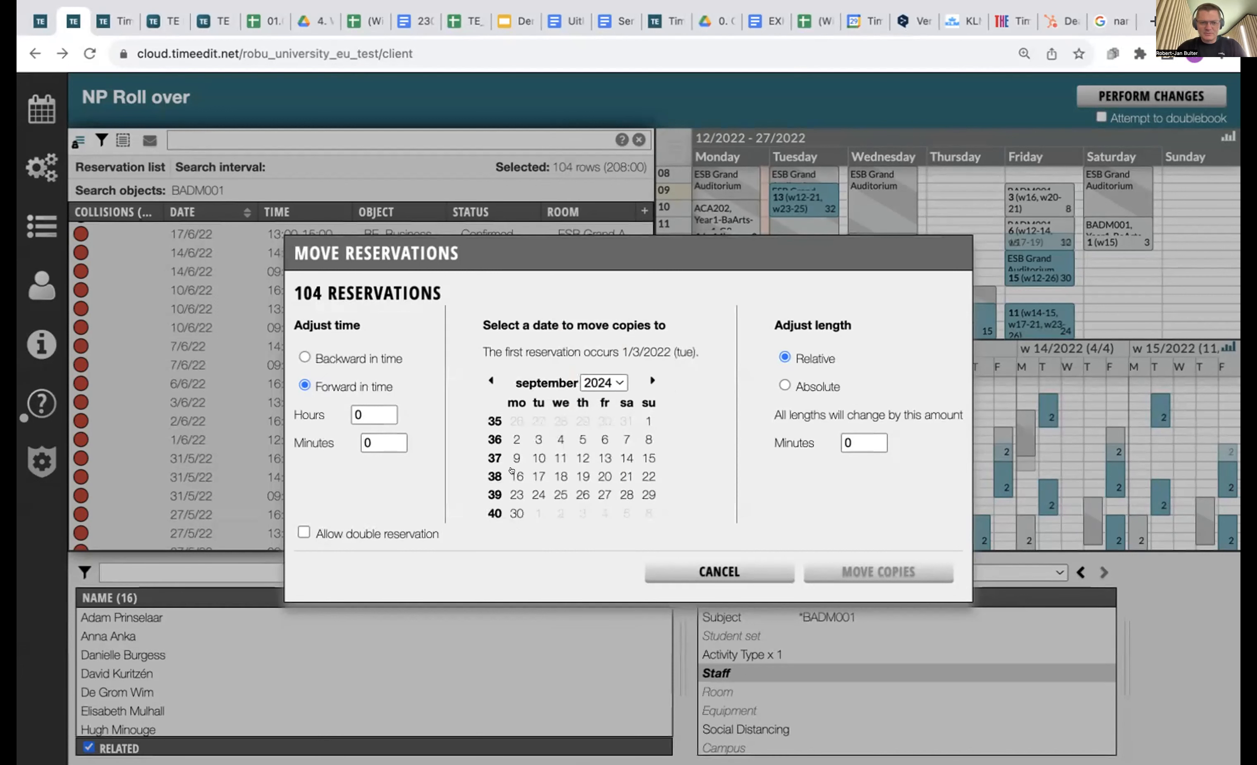
{"action": "left_click", "coordinate": [538, 475]}
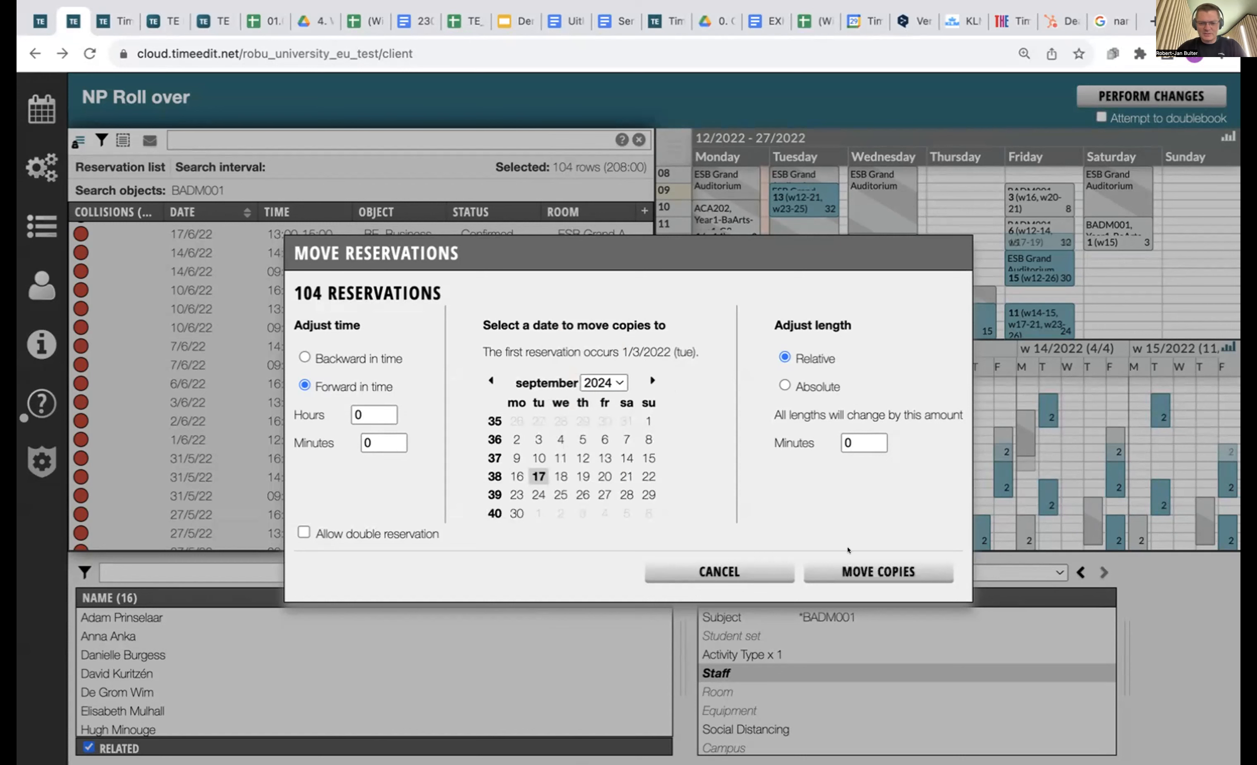
{"action": "left_click", "coordinate": [839, 567]}
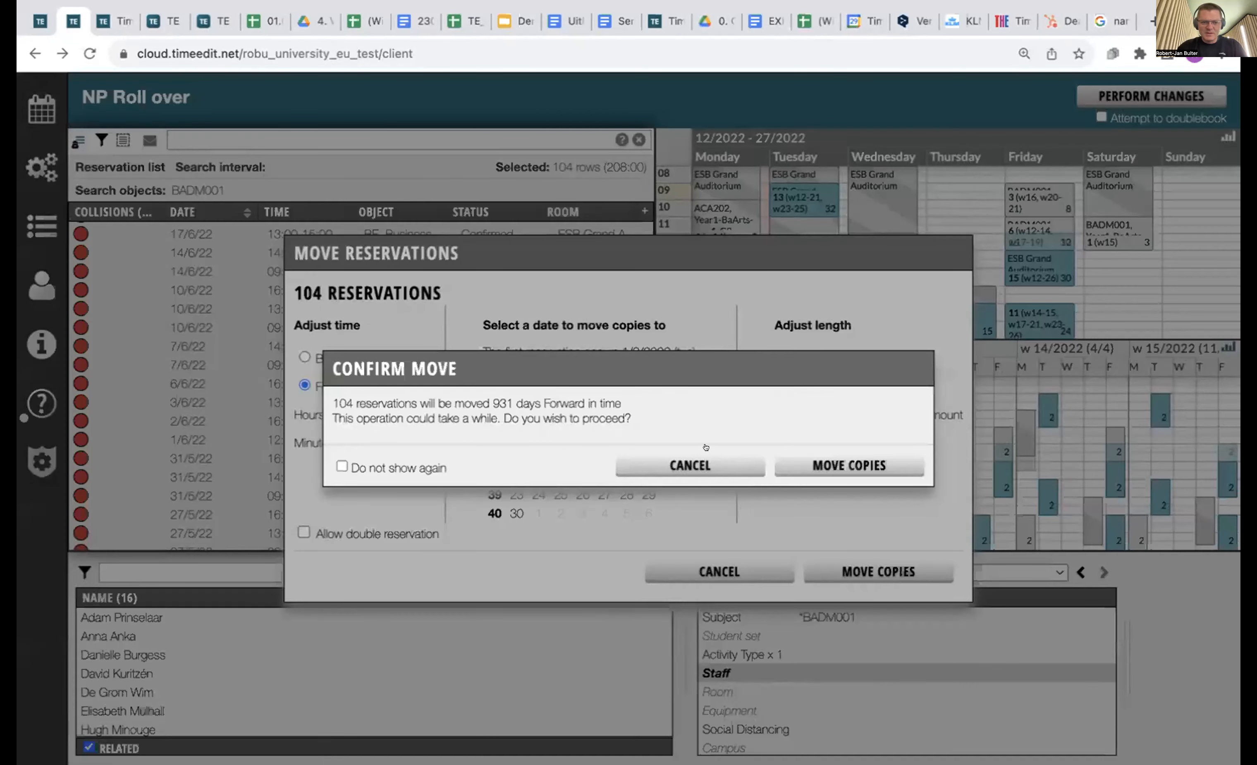
{"action": "left_click", "coordinate": [840, 459]}
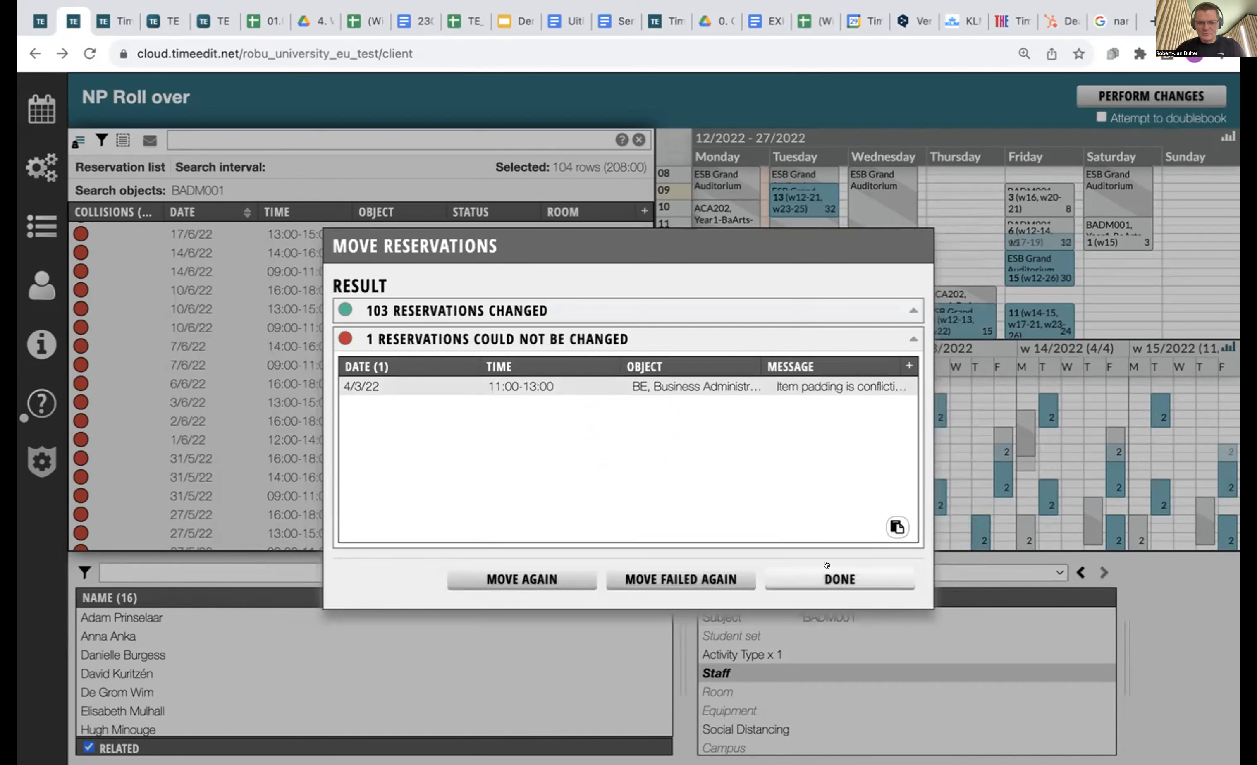
Close the move summary and inspect the 4/3/22 reservation that failed to move.
{"action": "left_click", "coordinate": [827, 568]}
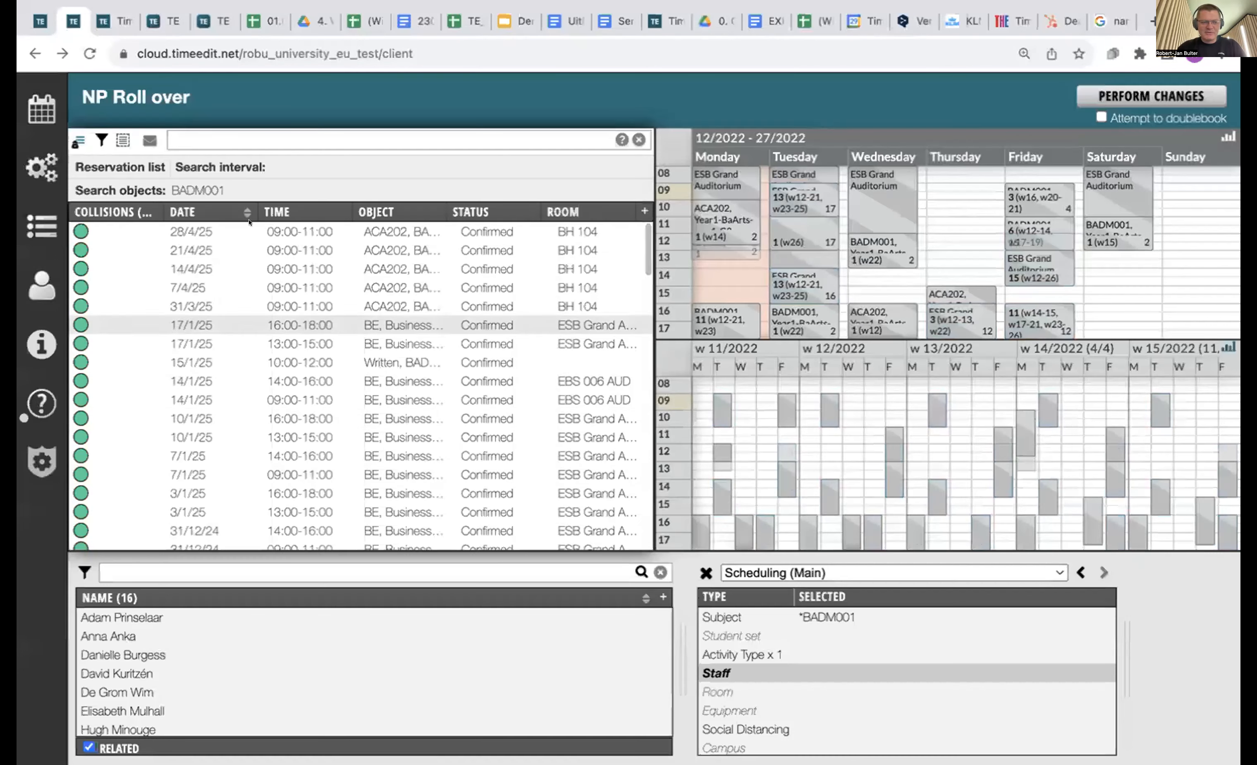
{"action": "scroll", "coordinate": [200, 252], "scroll_direction": "down", "scroll_amount": 10}
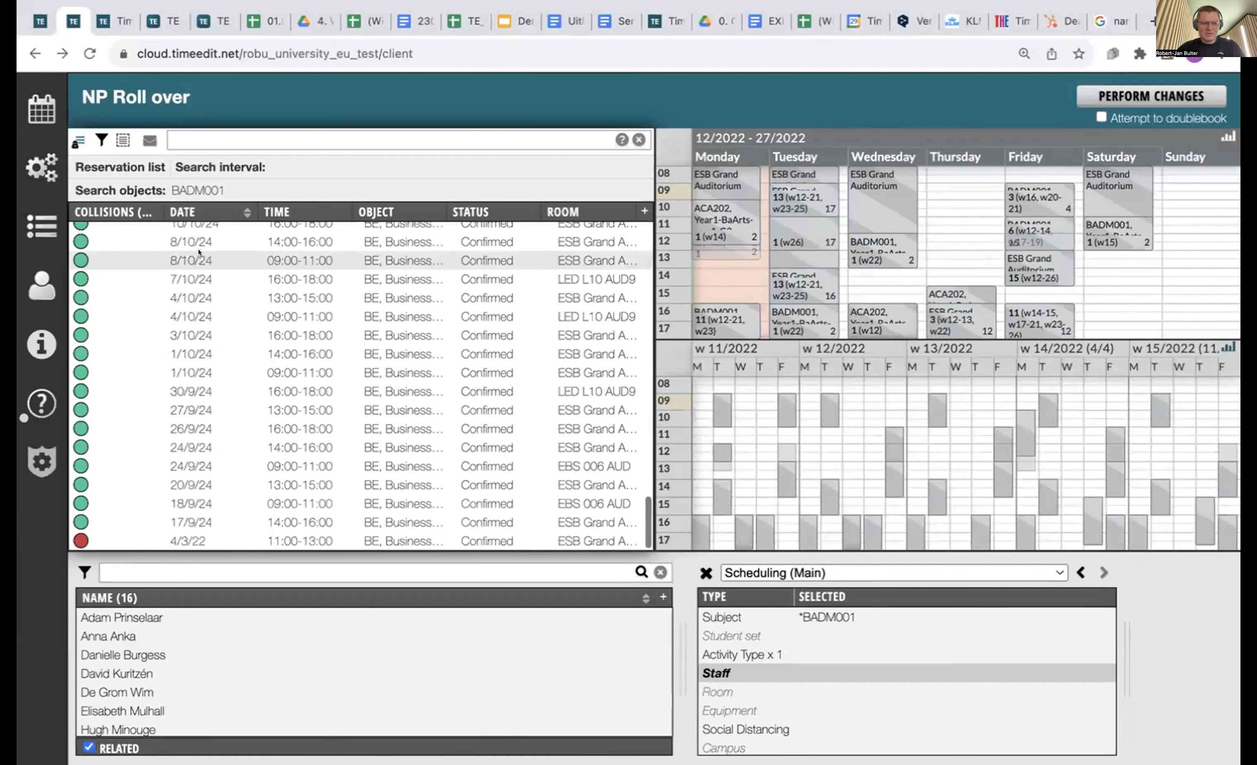
{"action": "left_click", "coordinate": [240, 539]}
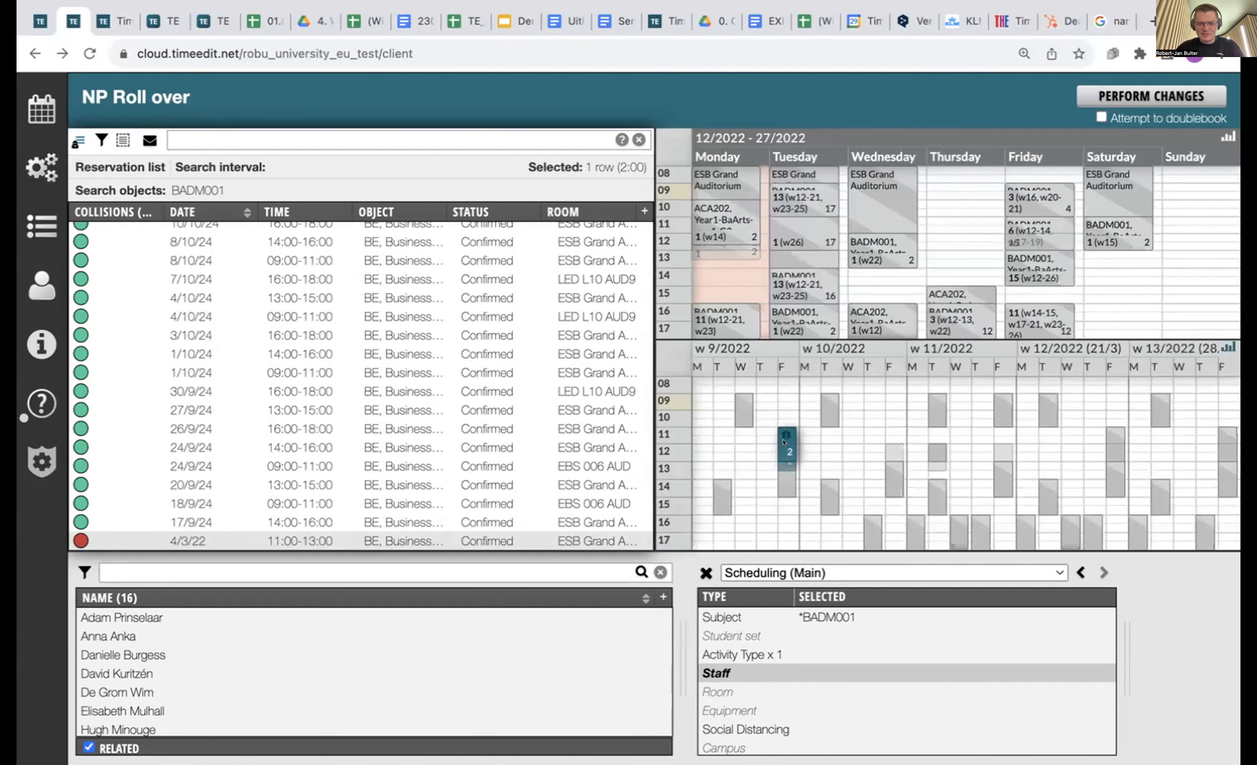
Drag the BADM001 lecture from 4/3/22 to Thursday 3/3, 11:00–13:00.
{"action": "left_click", "coordinate": [786, 444]}
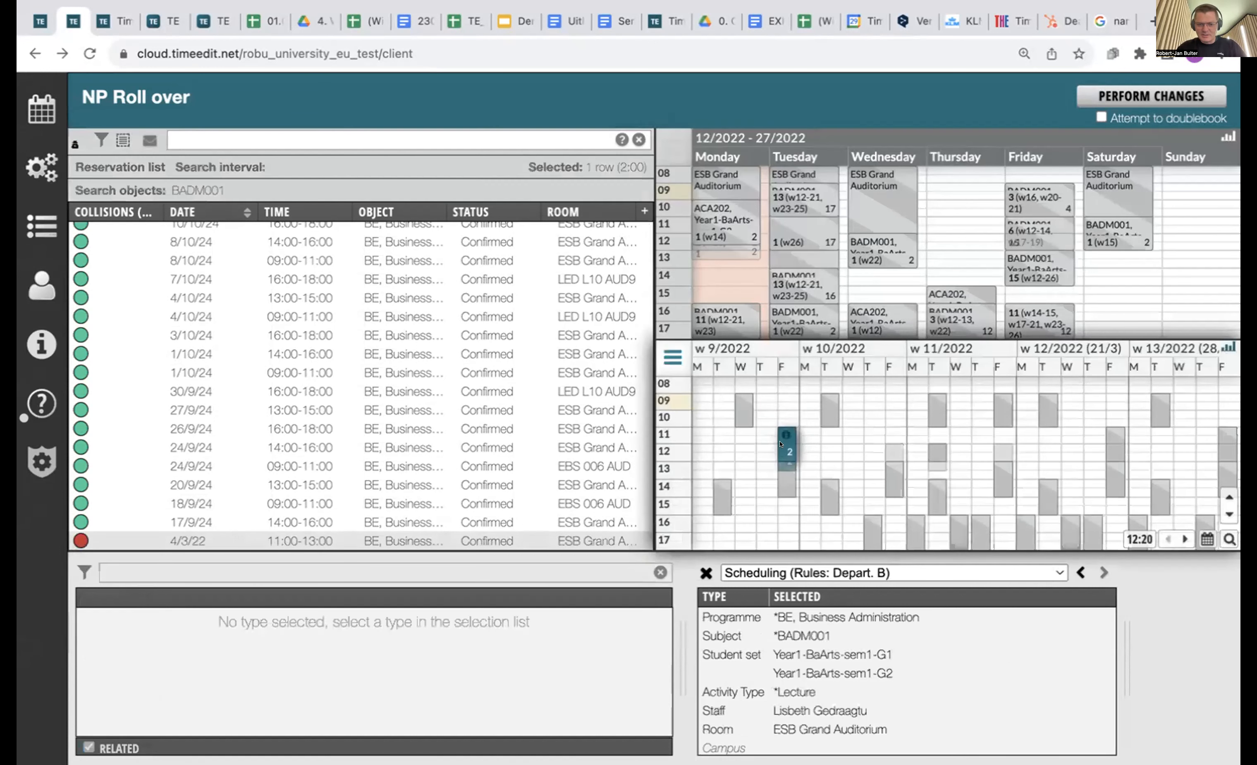
{"action": "mouse_move", "coordinate": [781, 445]}
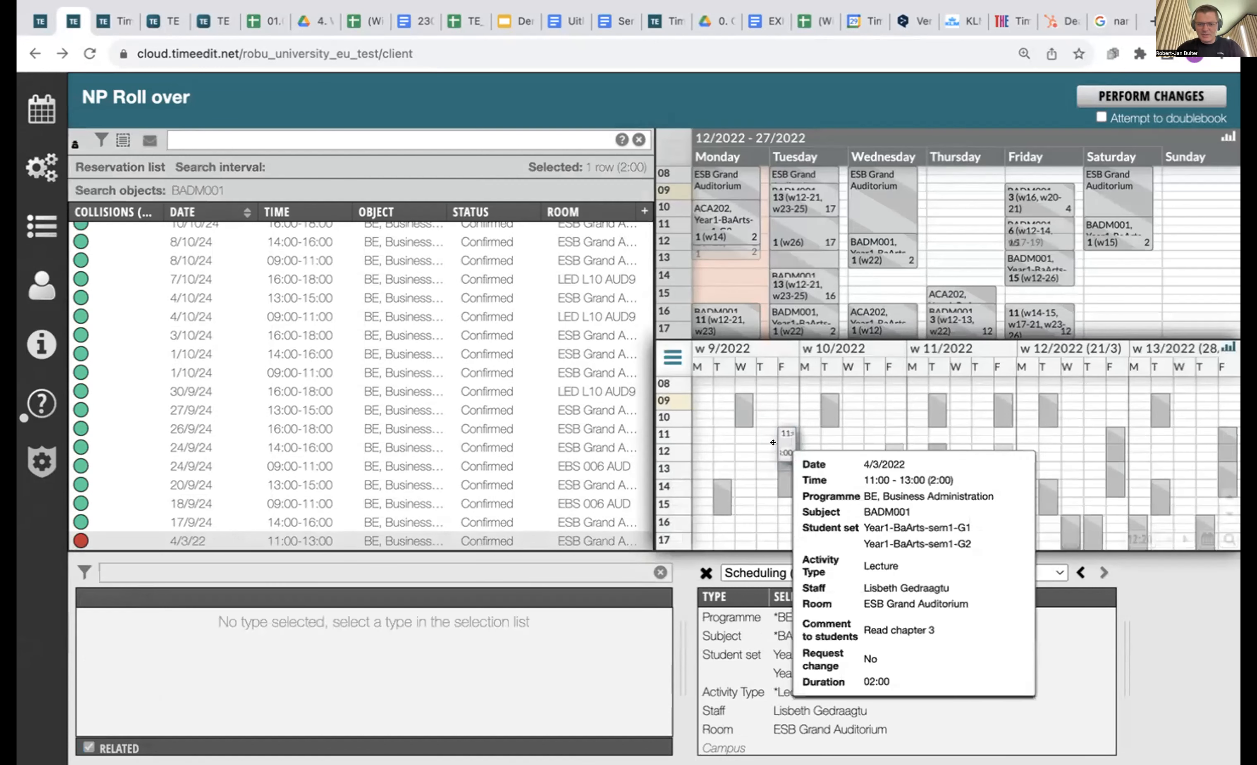
{"action": "left_click_drag", "start_coordinate": [773, 443], "coordinate": [773, 414]}
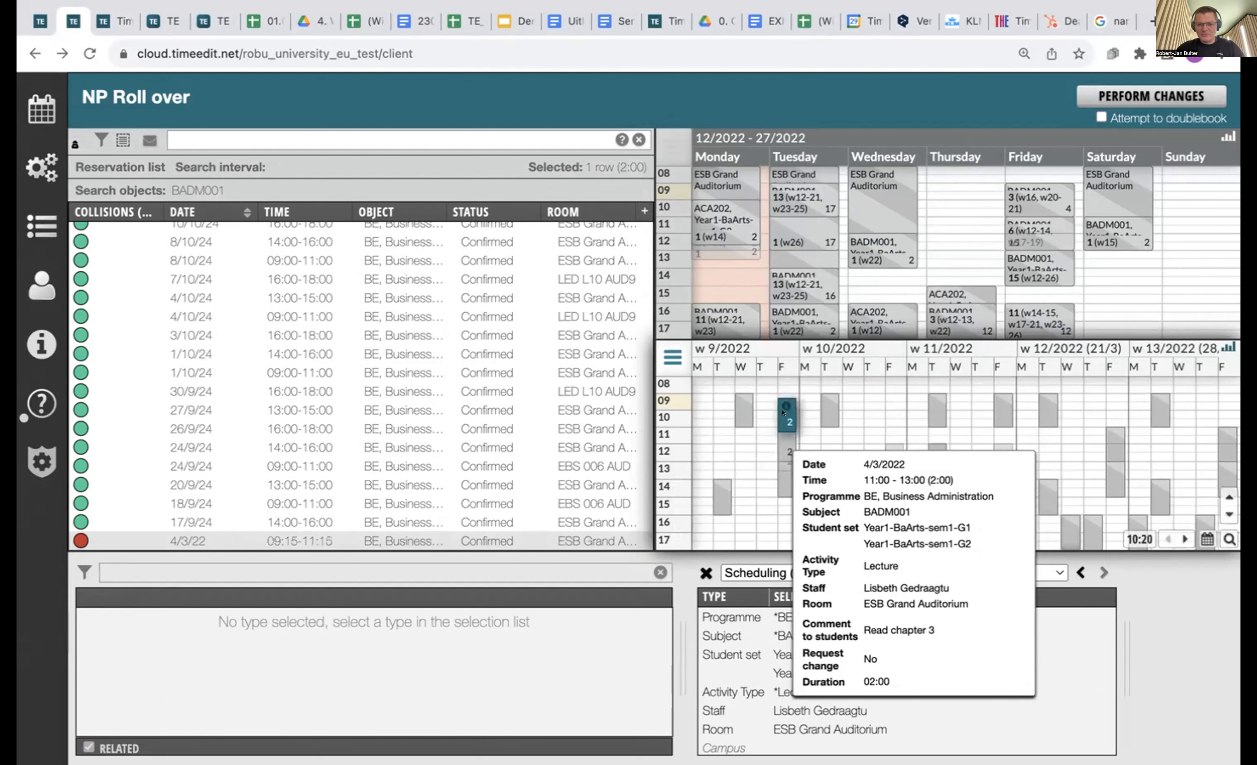
{"action": "left_click_drag", "start_coordinate": [782, 413], "coordinate": [756, 440]}
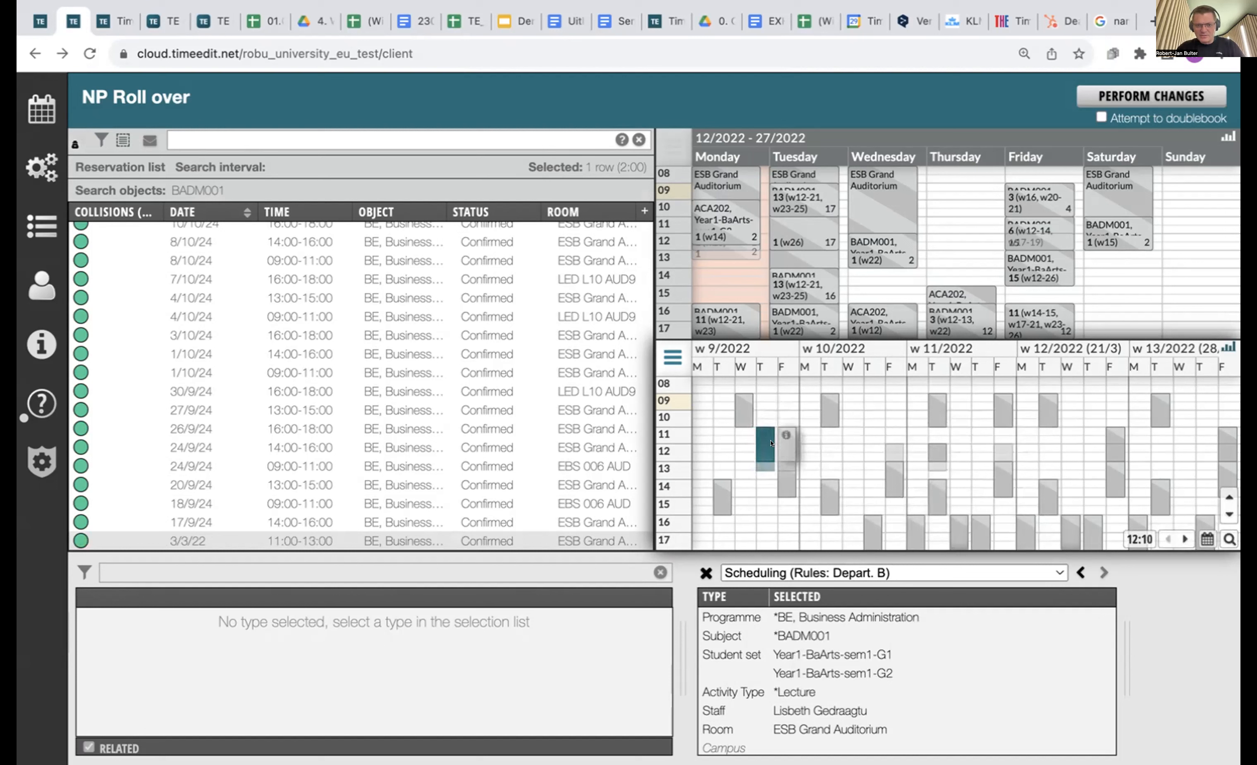
{"action": "mouse_move", "coordinate": [772, 443]}
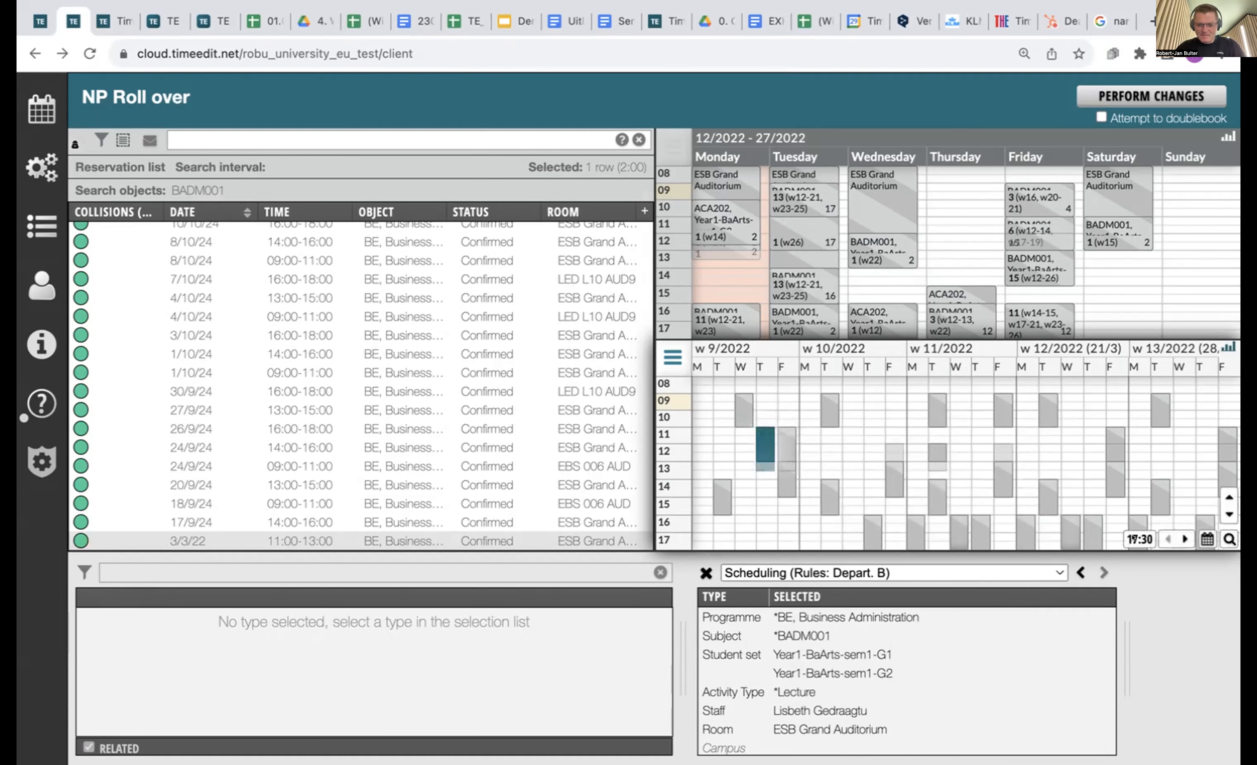
Reload the NP Roll over draft, dismiss the draft notice, and scroll its reservation list.
{"action": "key", "text": "super+r"}
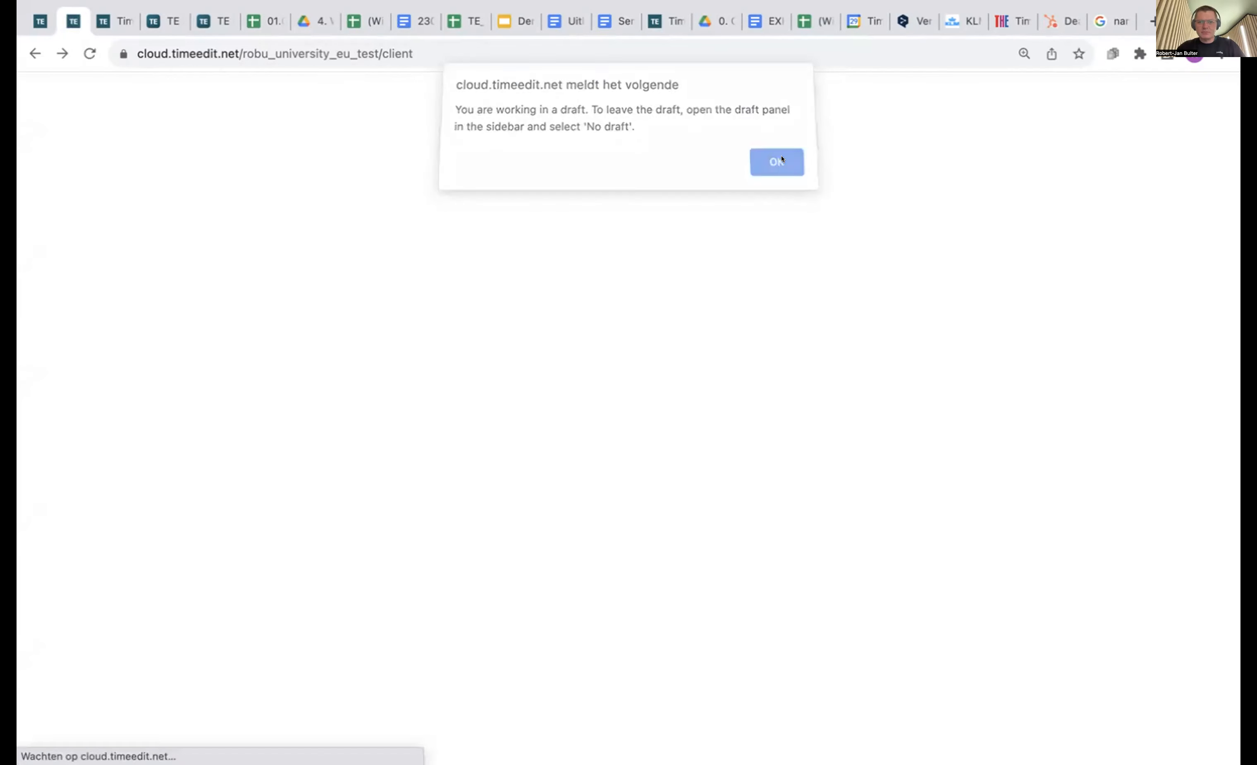
{"action": "left_click", "coordinate": [775, 159]}
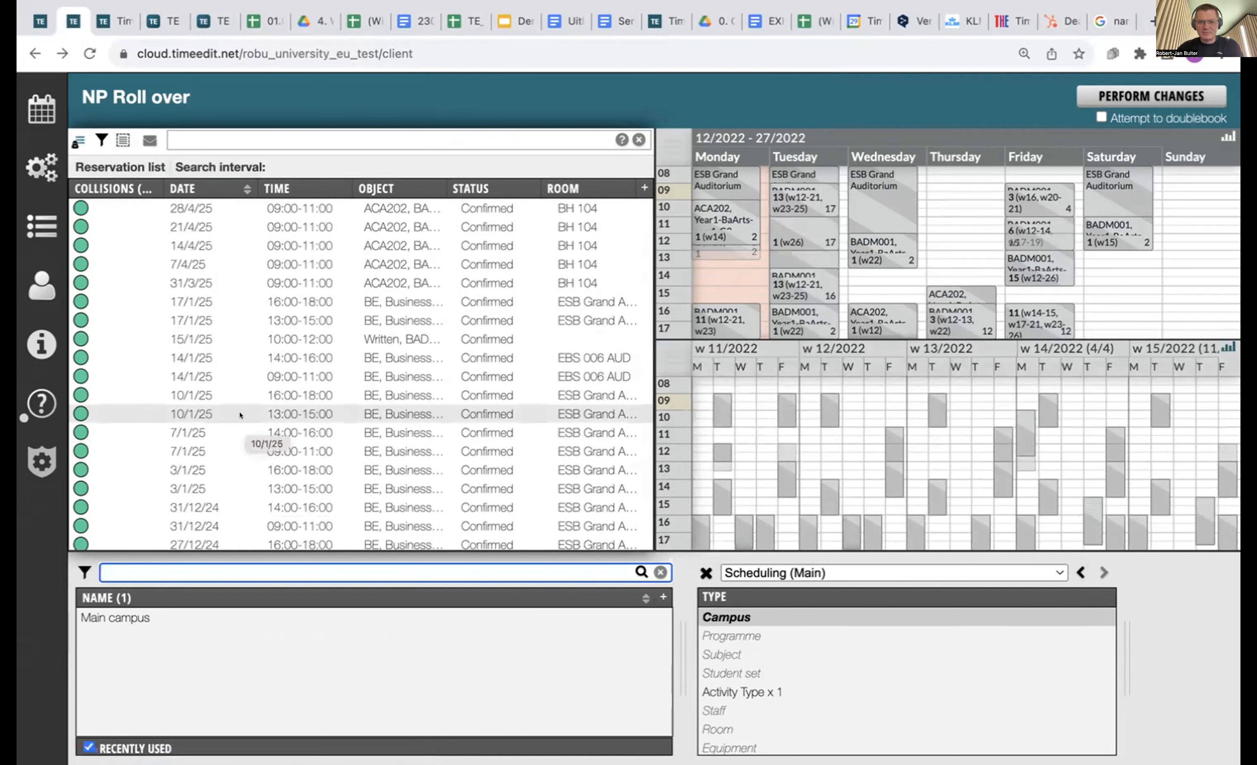
{"action": "scroll", "coordinate": [322, 279], "scroll_direction": "down", "scroll_amount": 15}
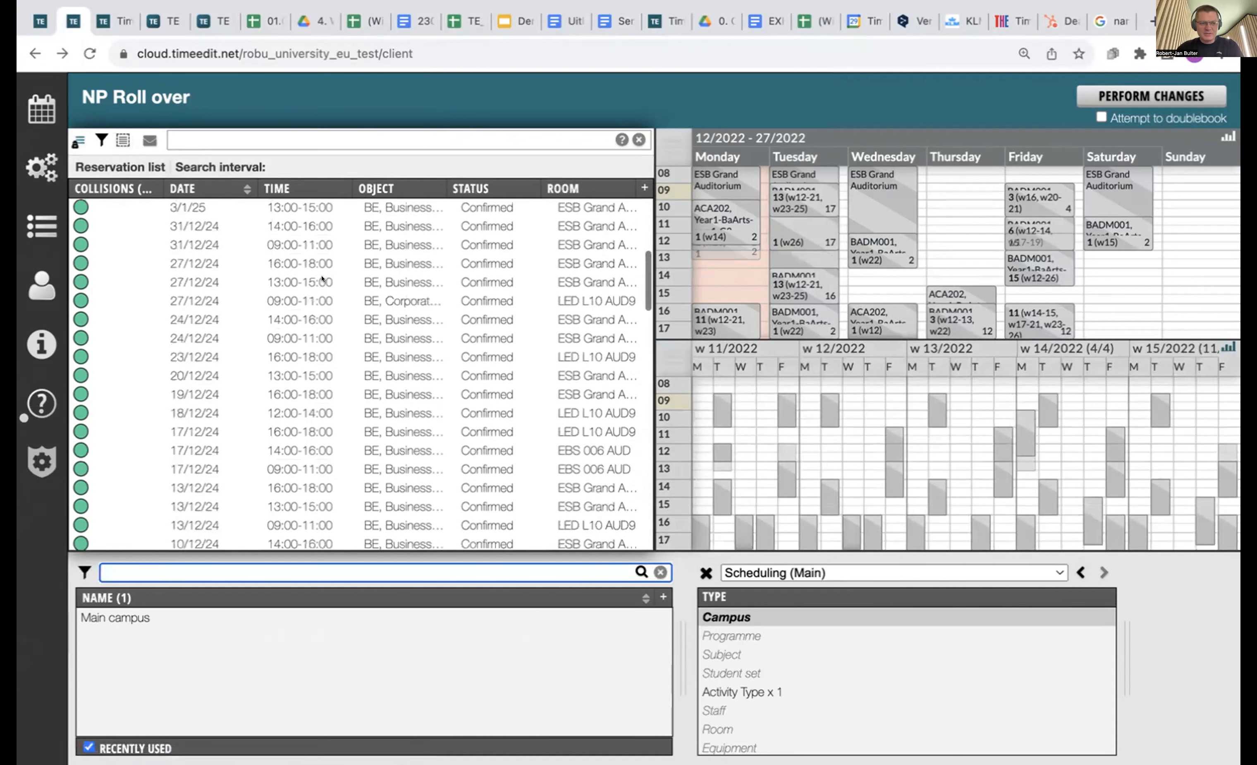
{"action": "scroll", "coordinate": [322, 279], "scroll_direction": "up", "scroll_amount": 15}
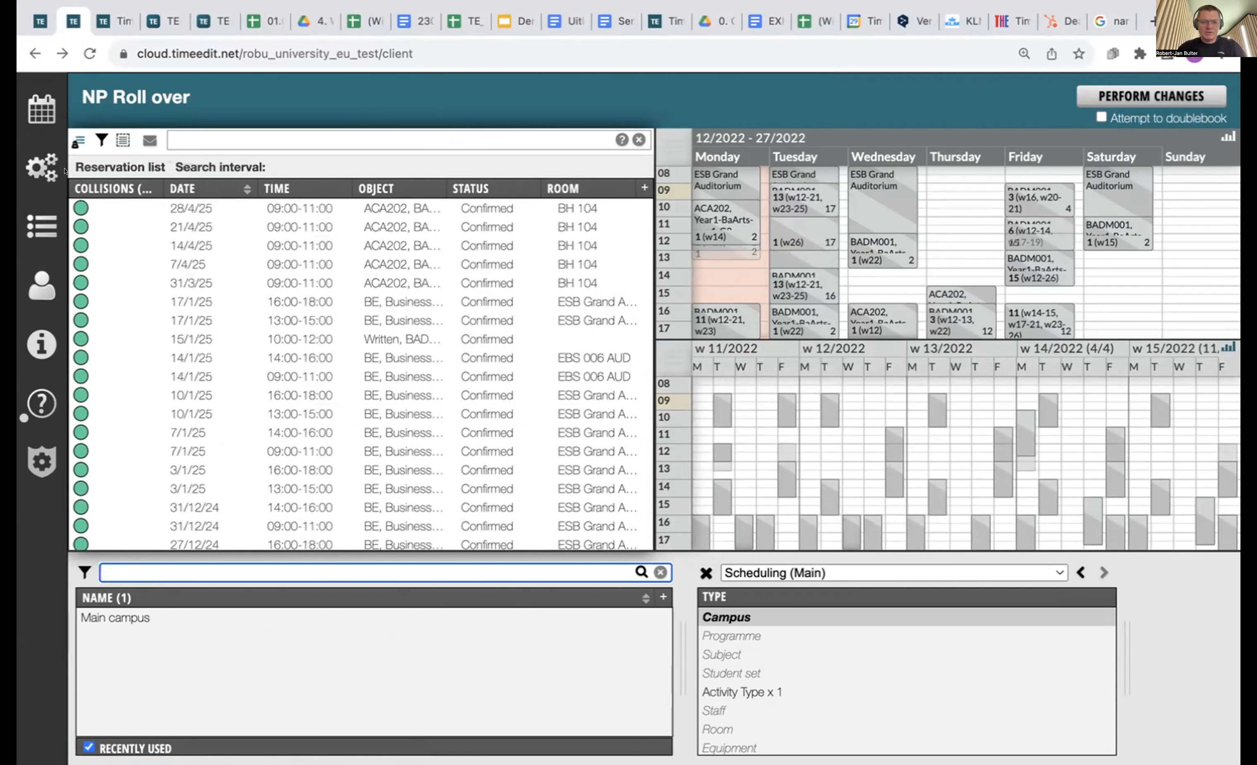
Select all 104 reservations and back out of the Remove object dialog.
{"action": "left_click", "coordinate": [122, 140]}
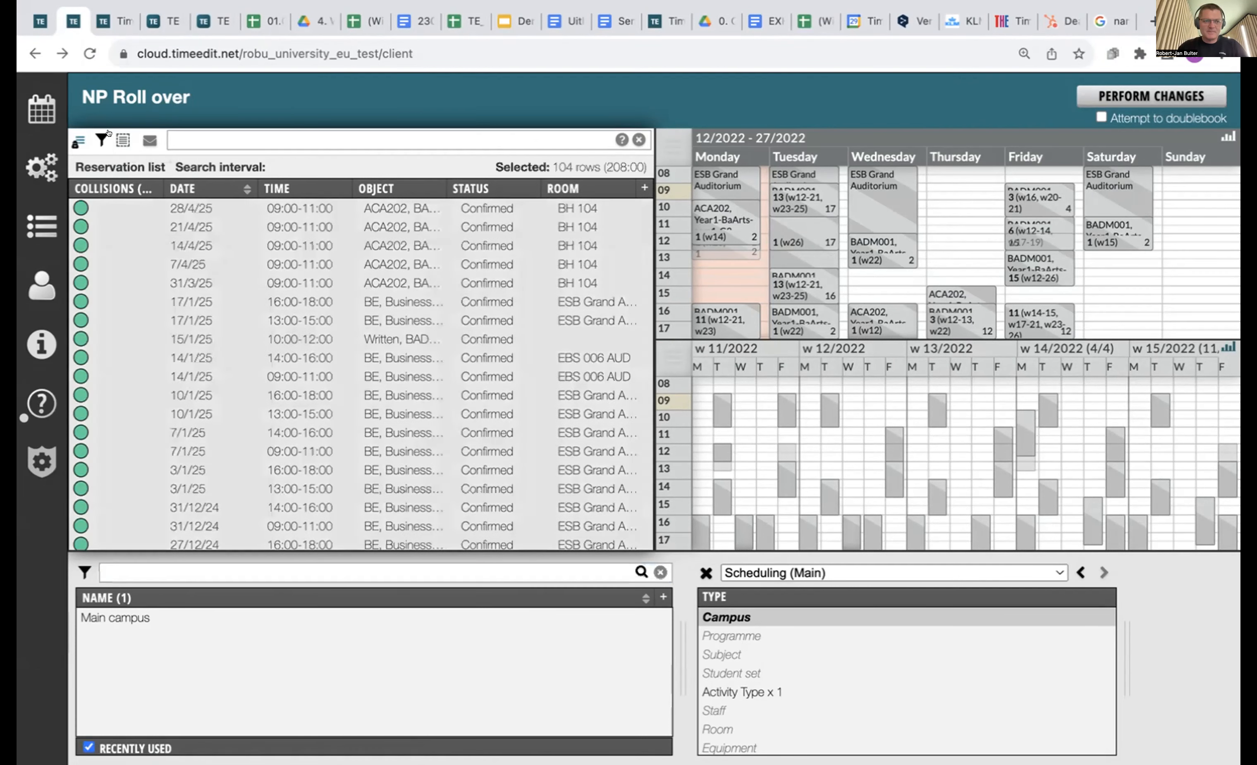
{"action": "right_click", "coordinate": [267, 293]}
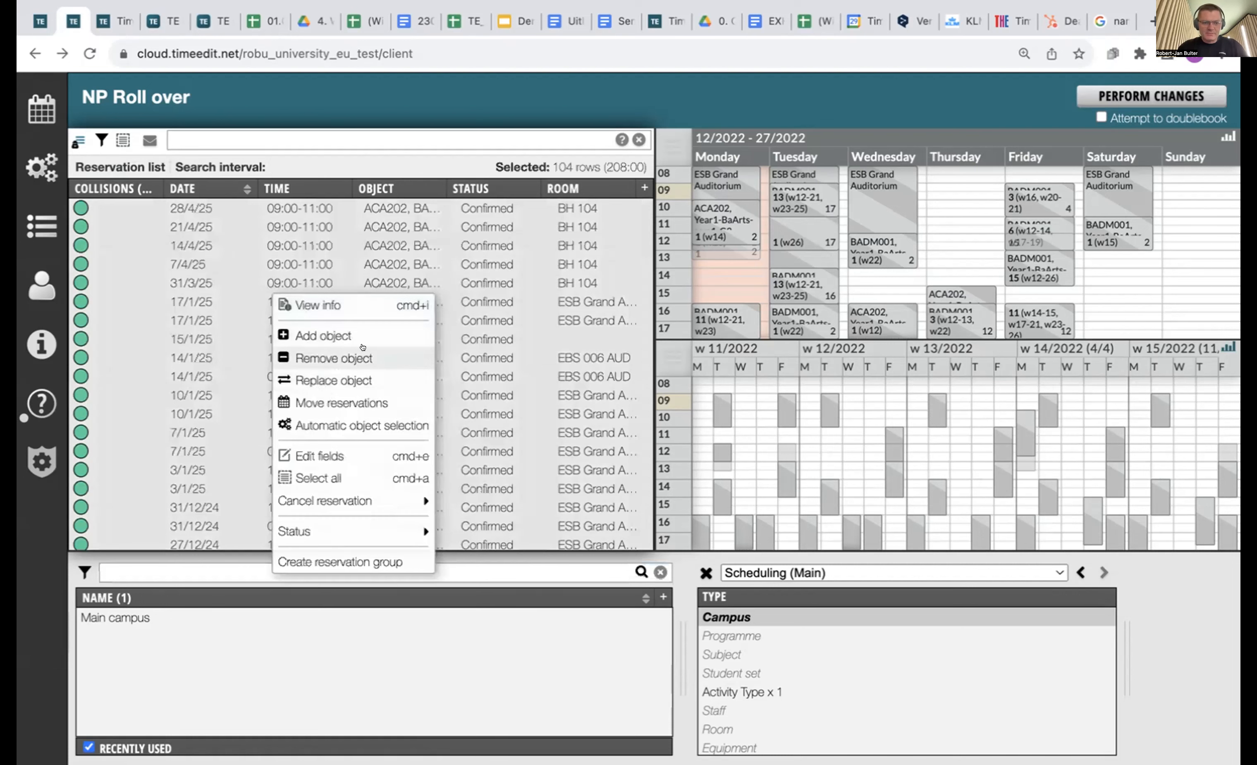
{"action": "left_click", "coordinate": [333, 358]}
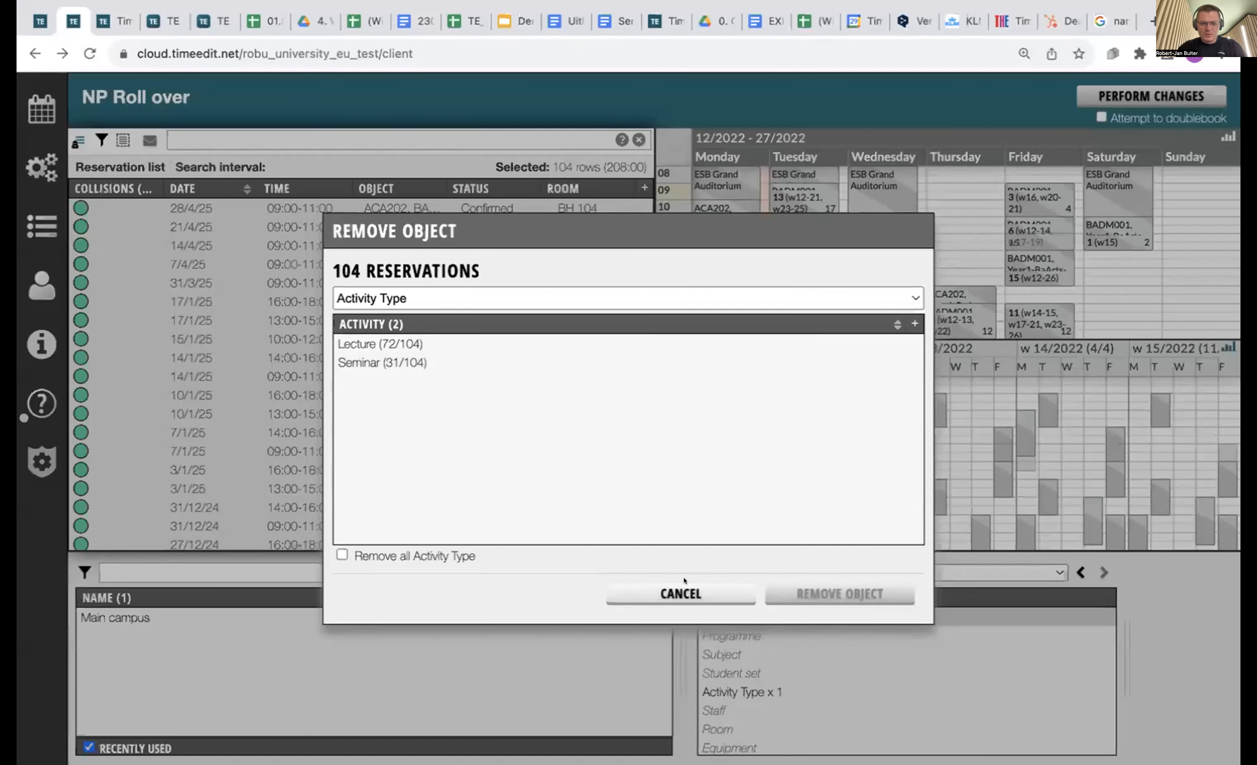
{"action": "left_click", "coordinate": [681, 594]}
{"action": "left_click", "coordinate": [663, 598]}
{"action": "left_click", "coordinate": [834, 464]}
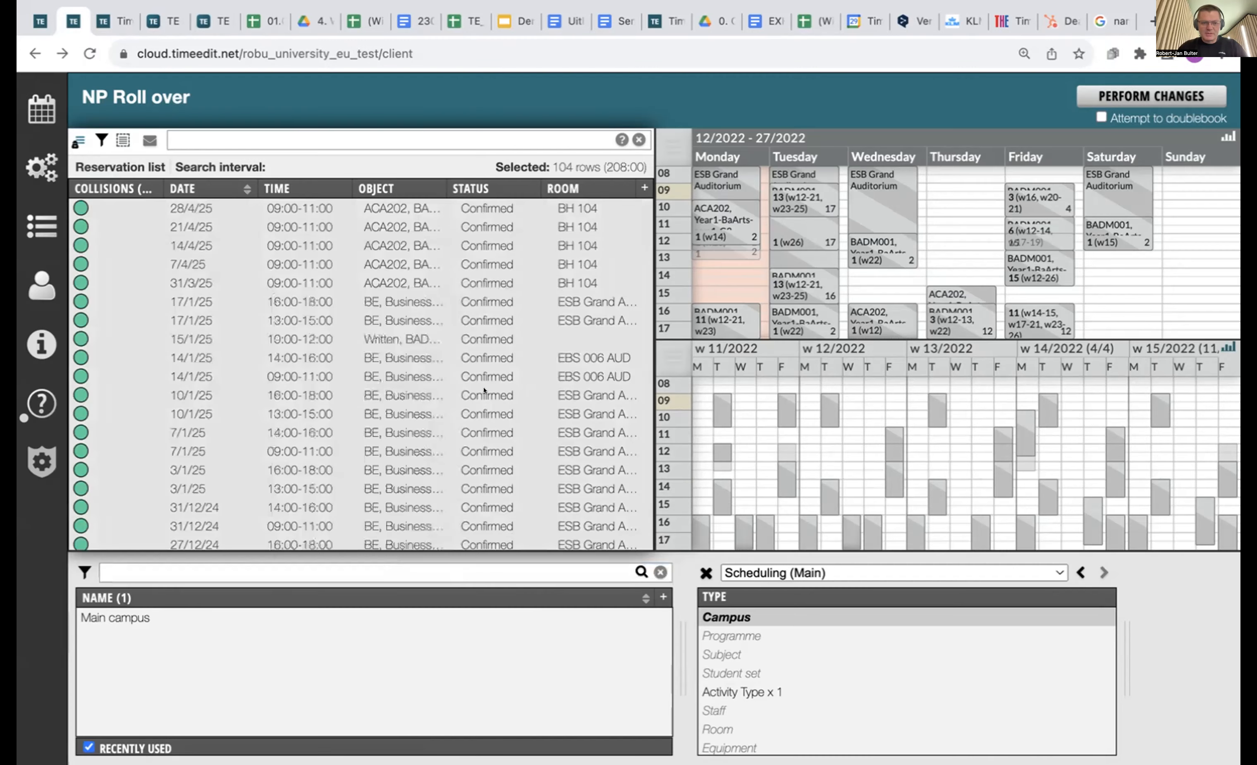
Replace room ESB Grand Auditorium with BH 108 on the Lecture reservations, confirming 66 changes.
{"action": "right_click", "coordinate": [320, 319]}
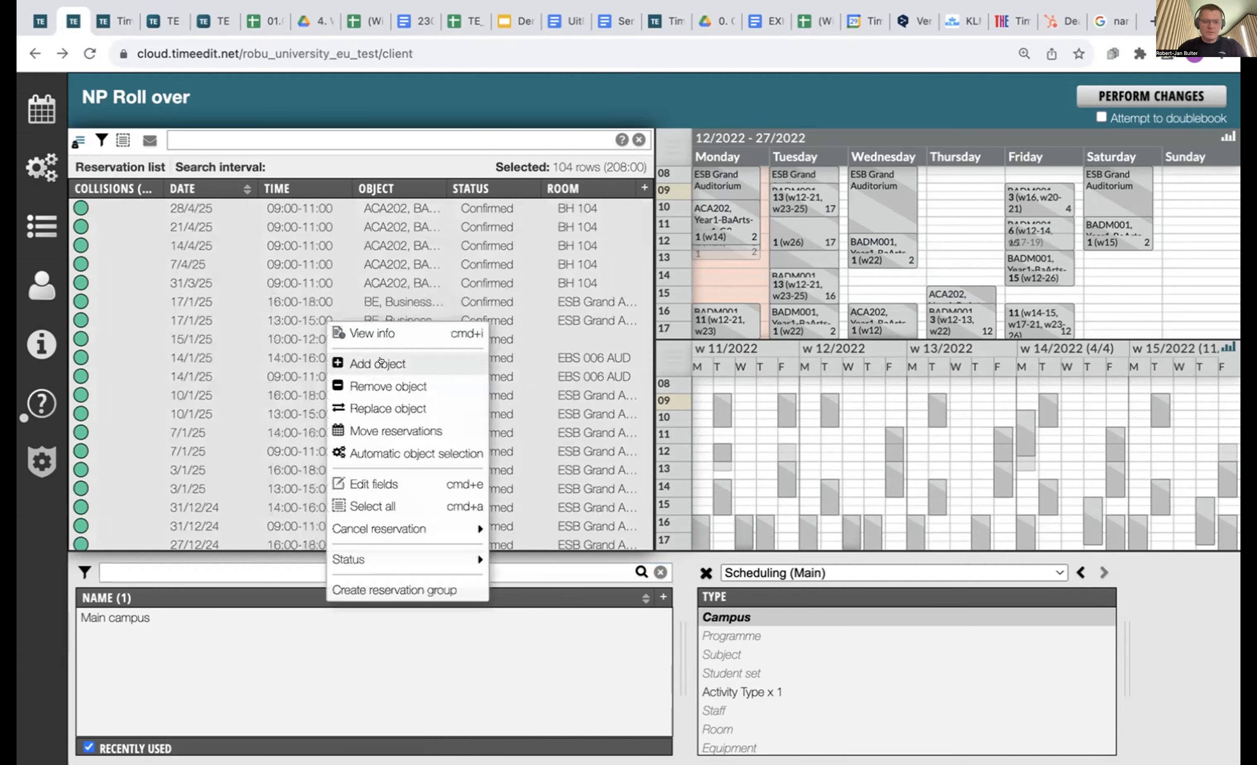
{"action": "left_click", "coordinate": [421, 407]}
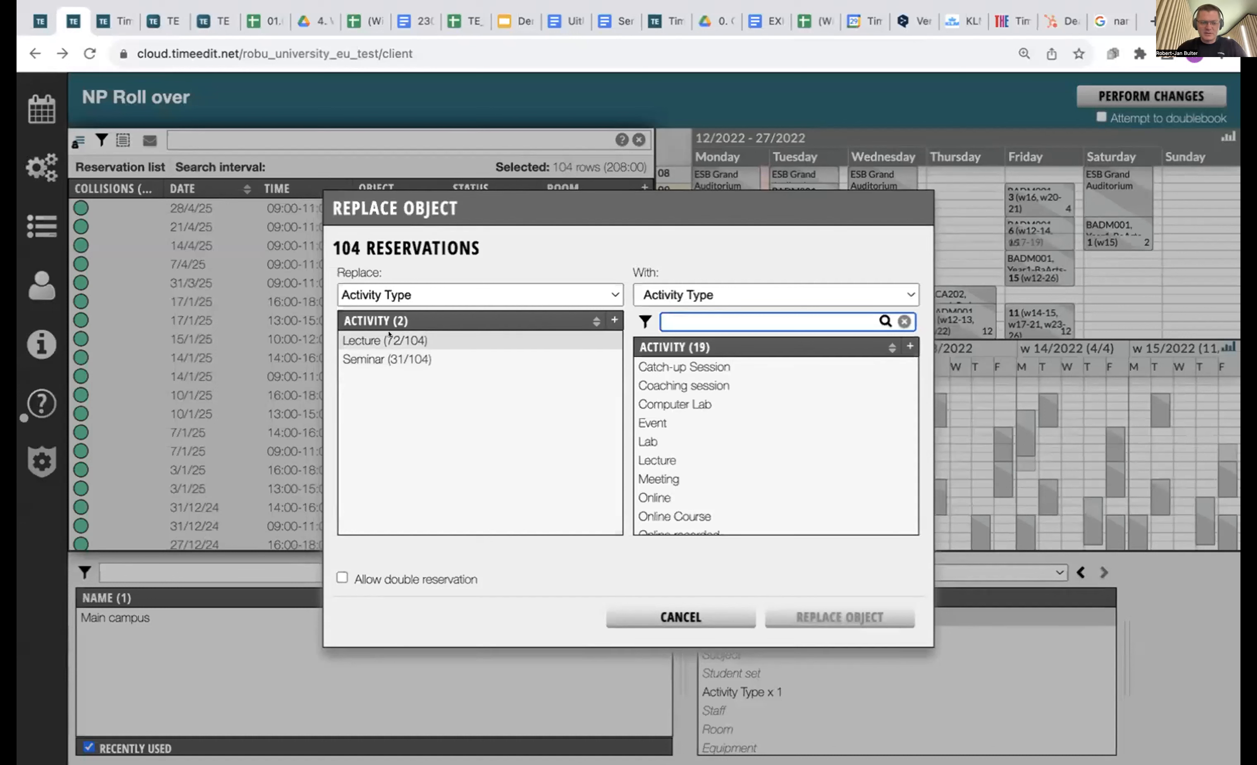
{"action": "left_click", "coordinate": [419, 335]}
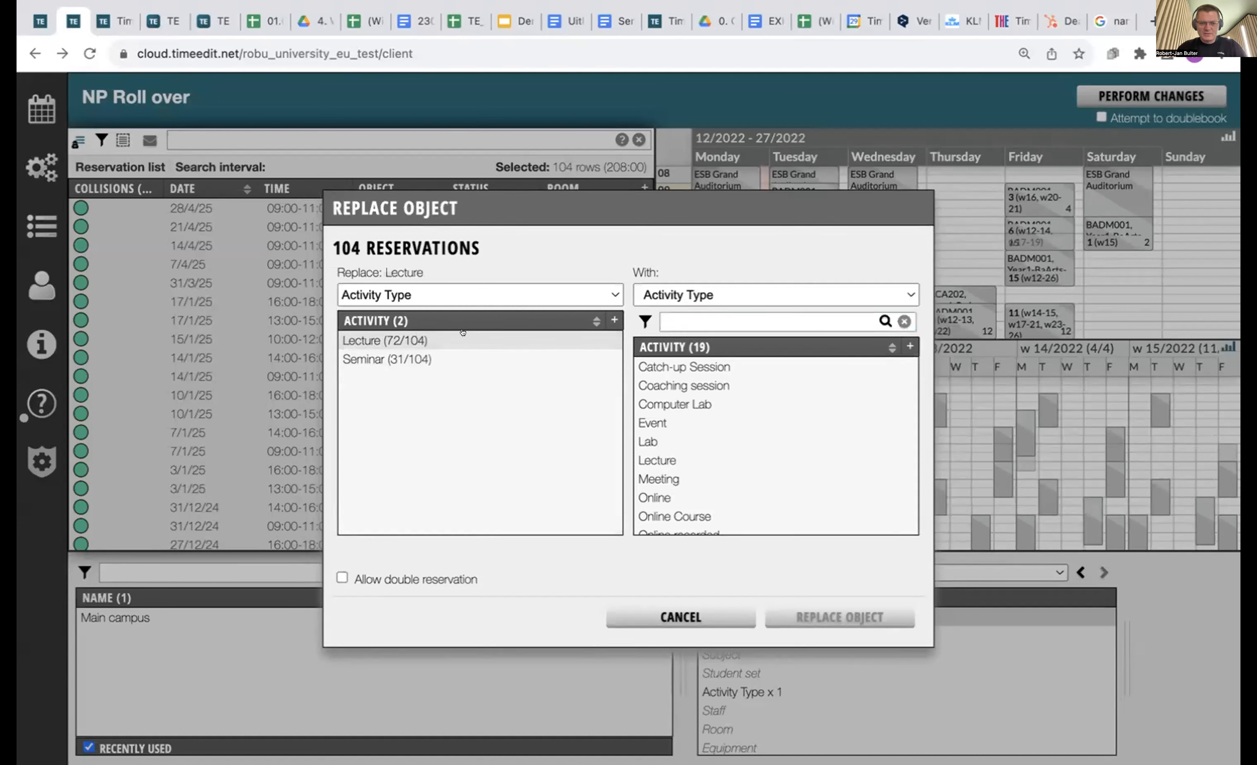
{"action": "left_click", "coordinate": [472, 291]}
{"action": "left_click", "coordinate": [427, 356]}
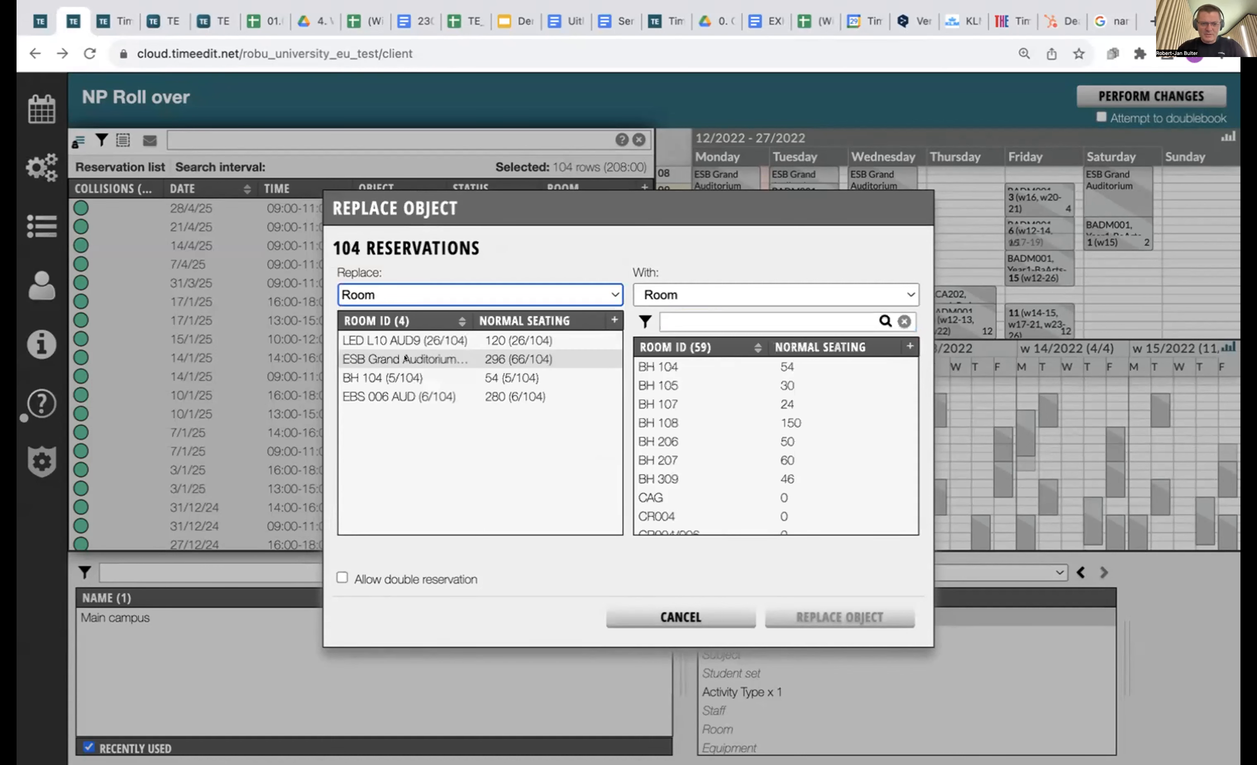
{"action": "left_click", "coordinate": [406, 358]}
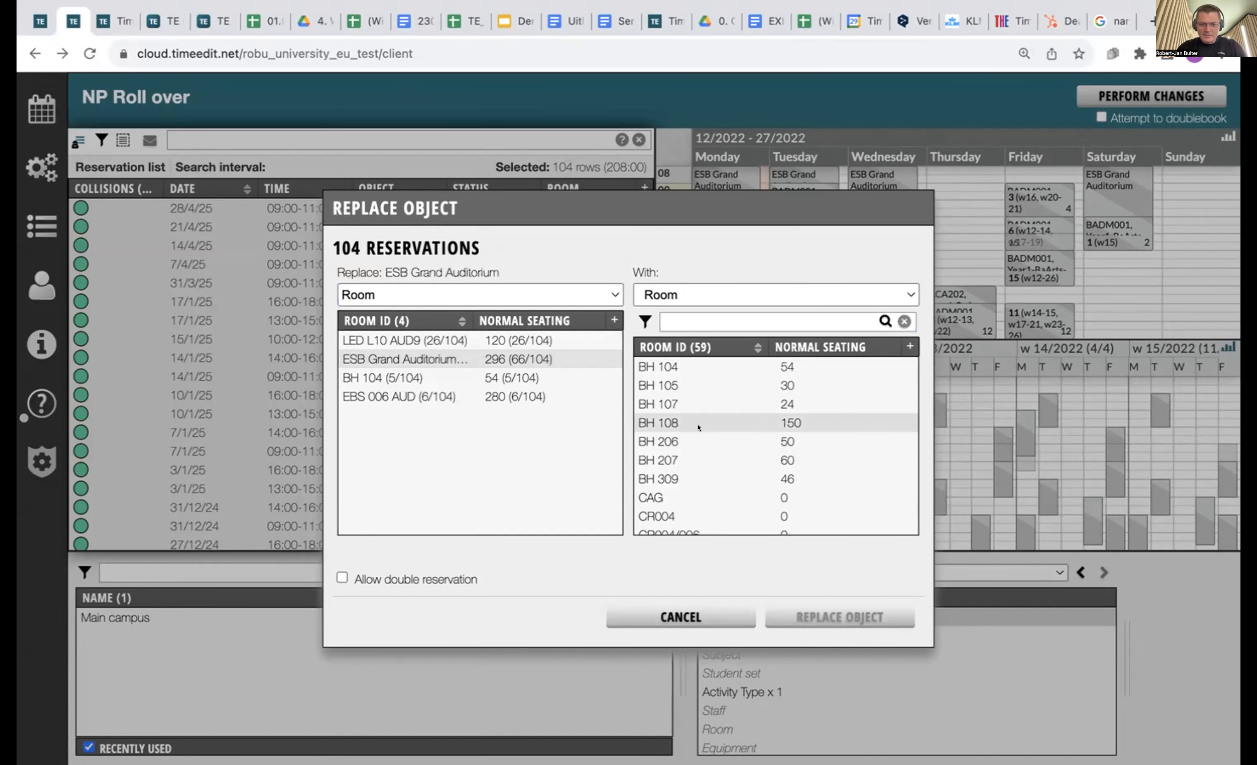
{"action": "left_click", "coordinate": [672, 416]}
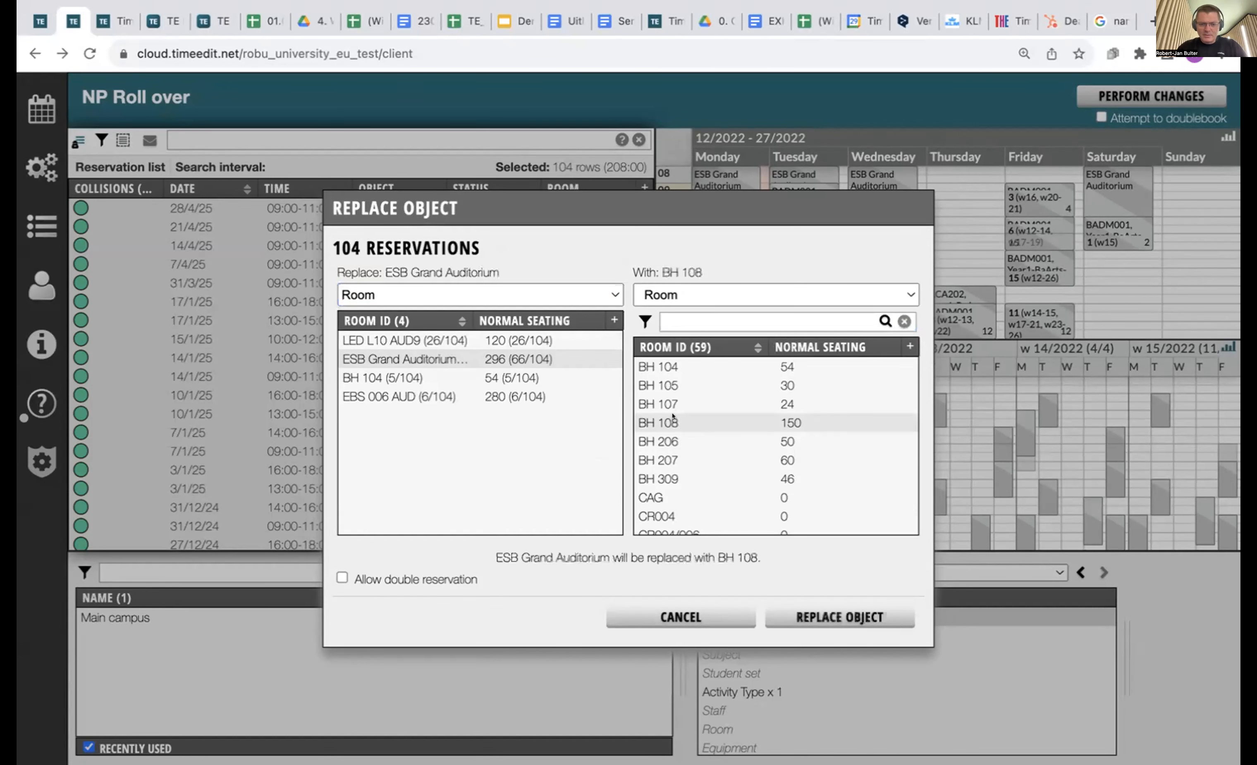
{"action": "left_click", "coordinate": [840, 610]}
{"action": "left_click", "coordinate": [847, 459]}
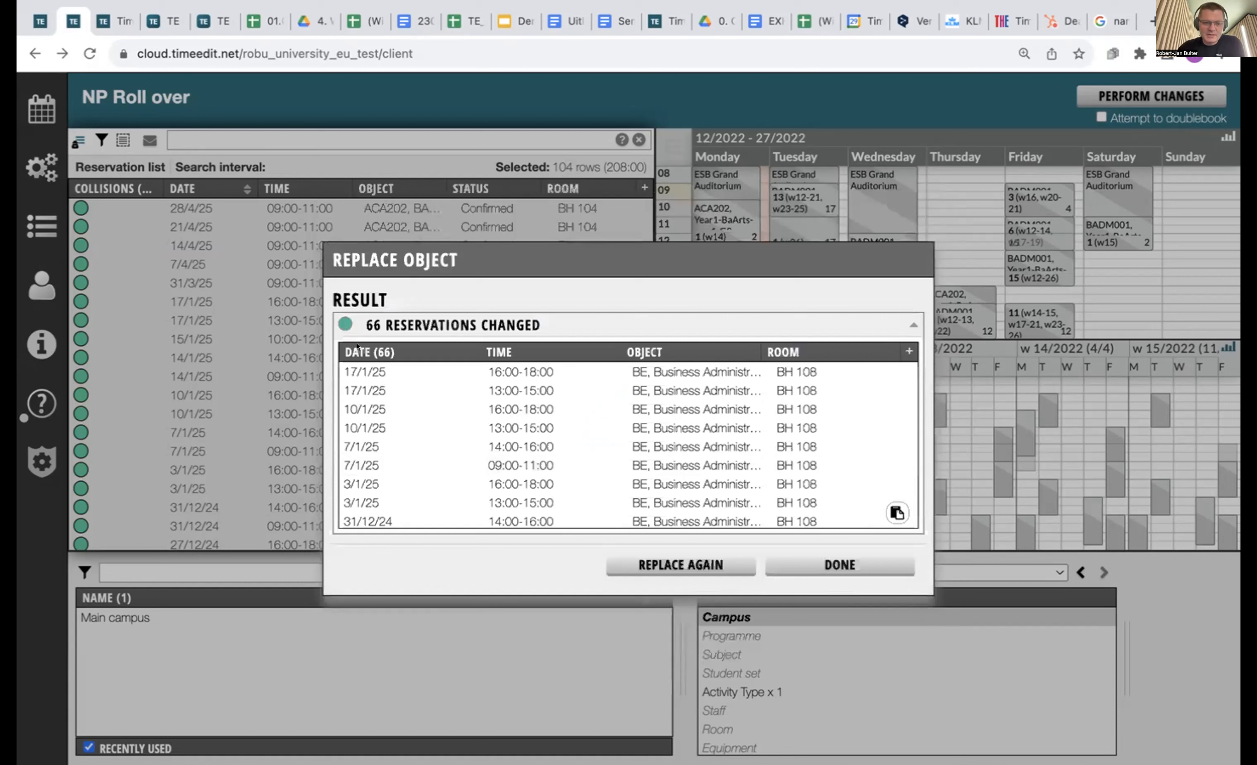
{"action": "left_click", "coordinate": [821, 563]}
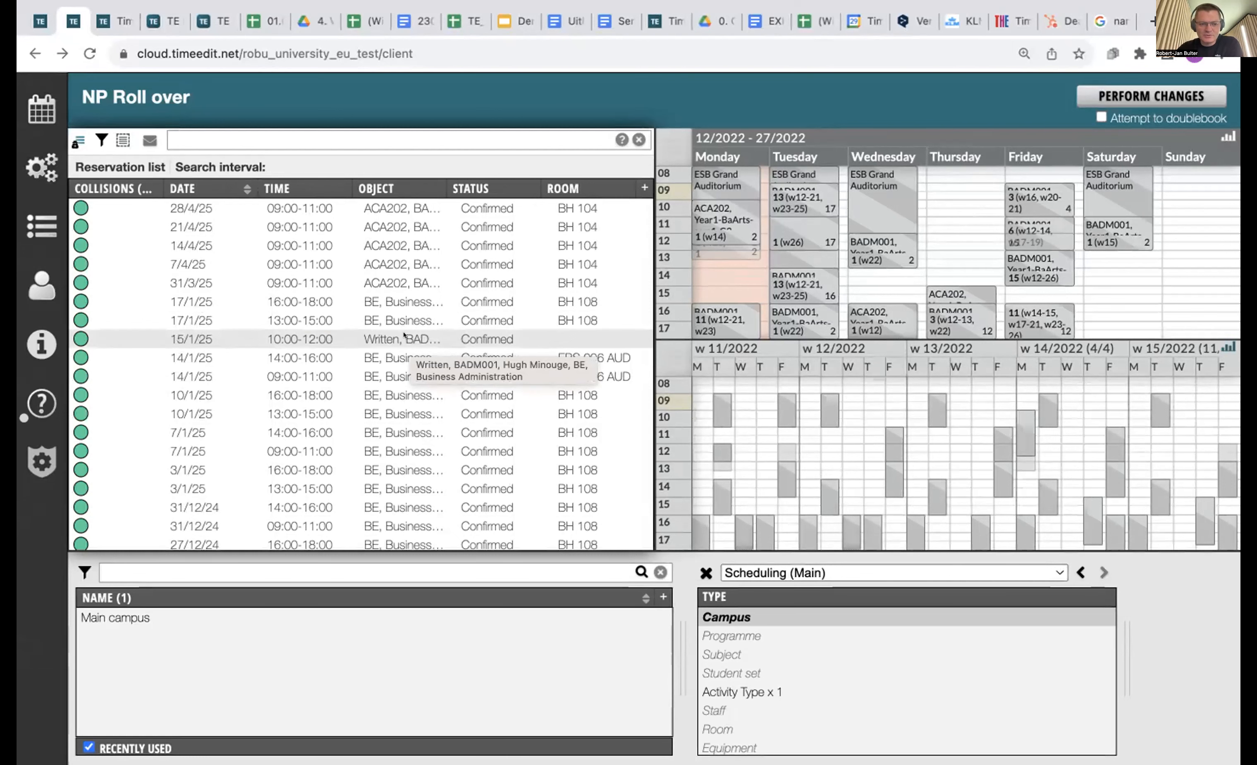
Scroll the reservation list and show a BADM001 lecture's programme, student sets, staff and room.
{"action": "scroll", "coordinate": [185, 236], "scroll_direction": "down", "scroll_amount": 3}
{"action": "scroll", "coordinate": [185, 236], "scroll_direction": "up", "scroll_amount": 5}
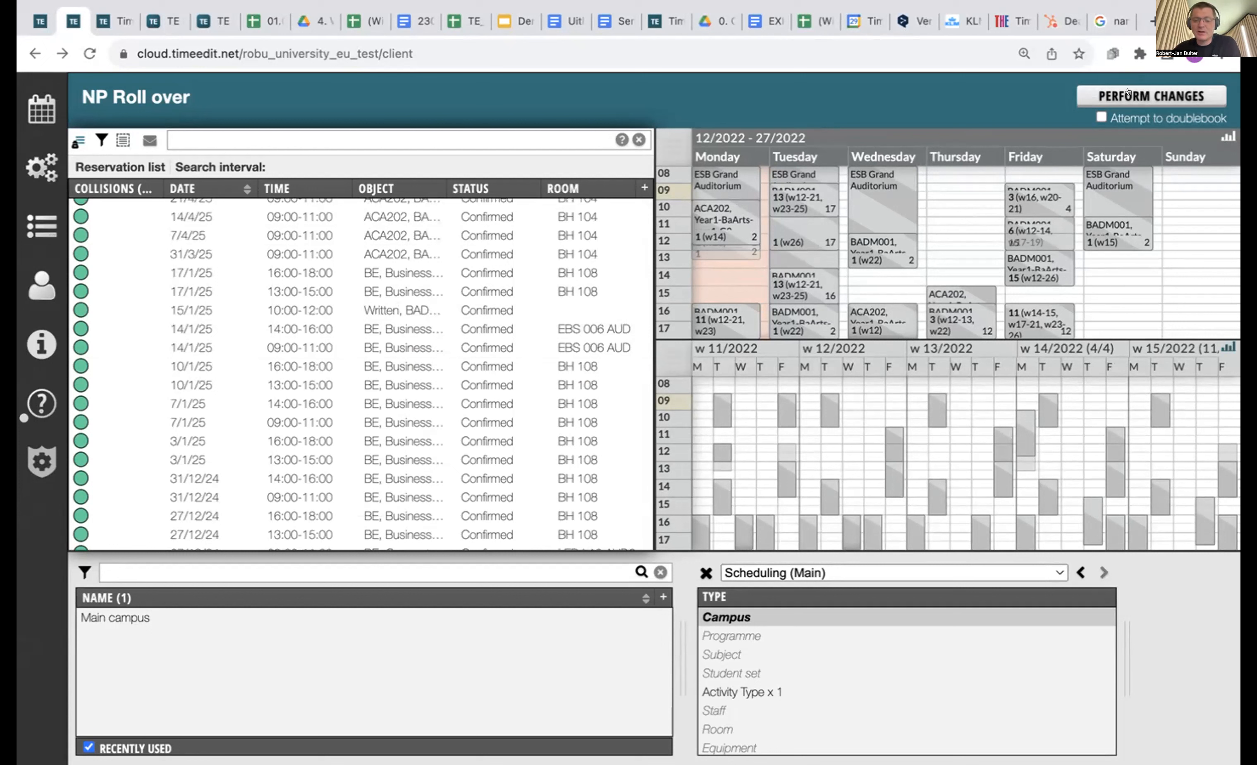
{"action": "left_click", "coordinate": [784, 411]}
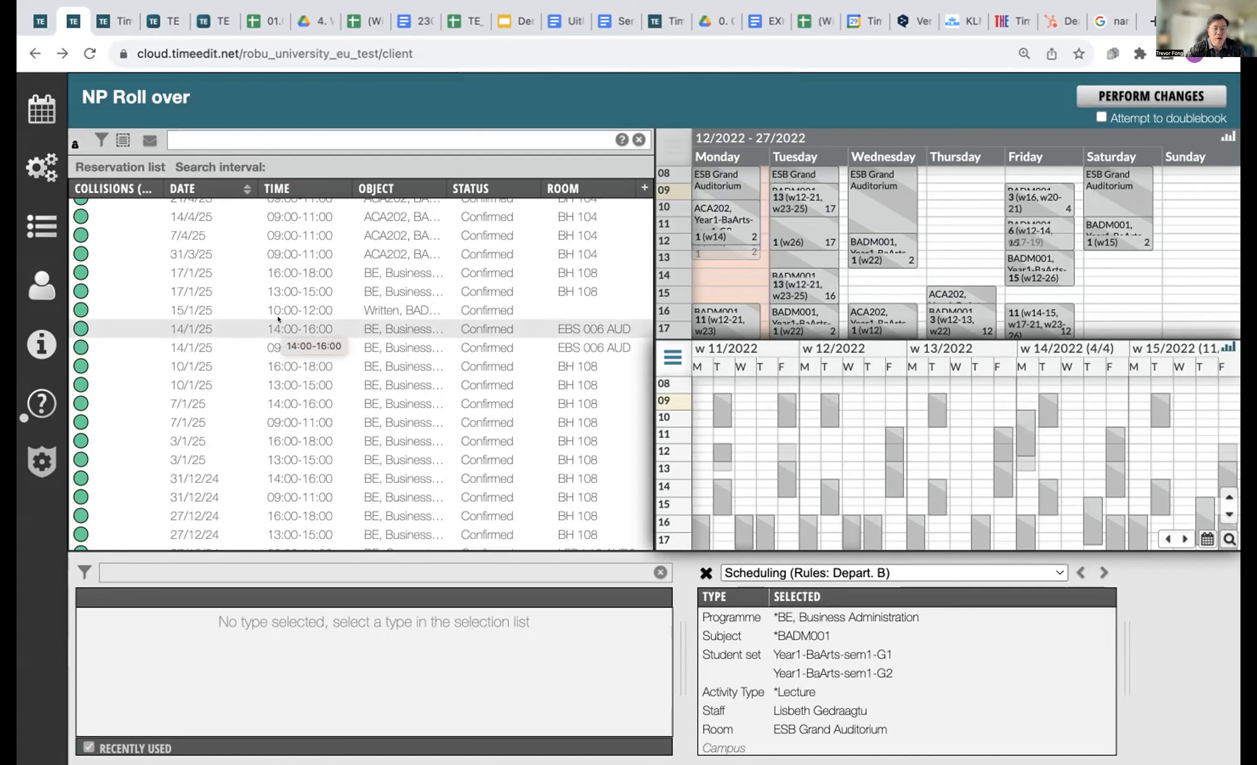
Load the Default view with No draft and show the Tue 3/10 booking's details.
{"action": "left_click", "coordinate": [41, 109]}
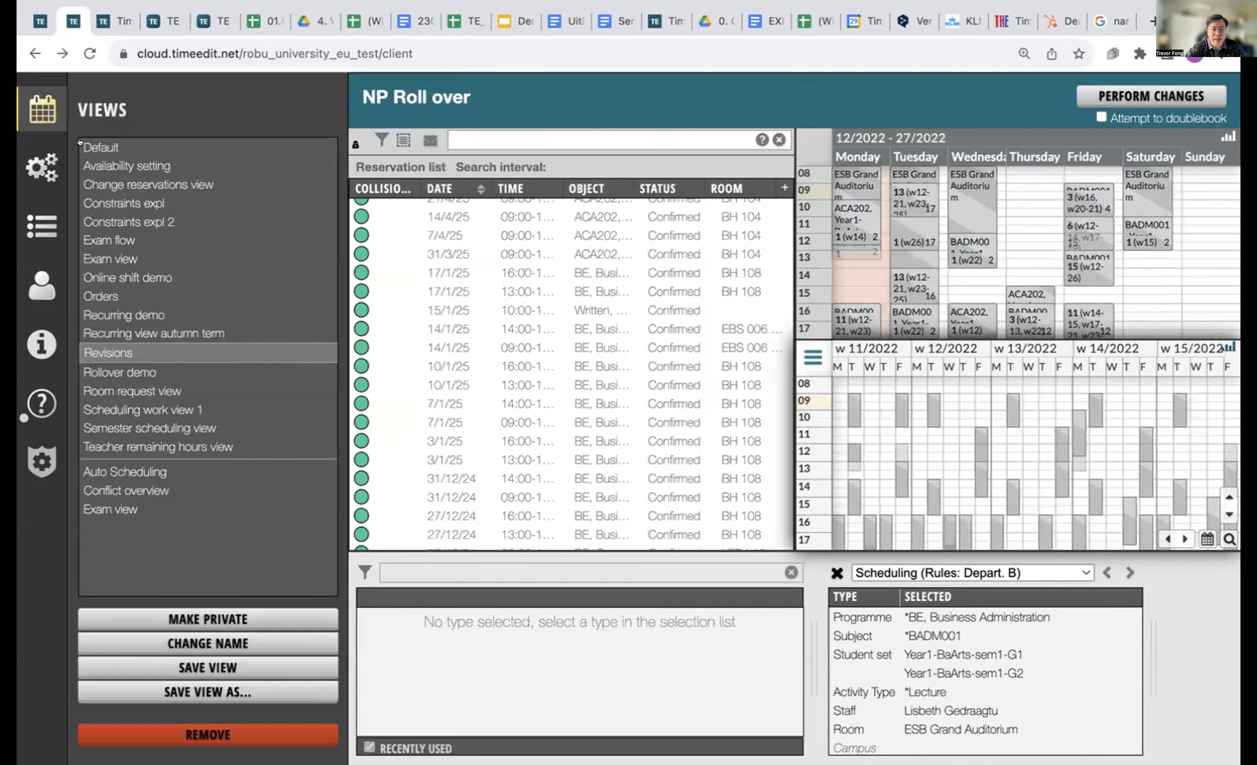
{"action": "left_click", "coordinate": [117, 146]}
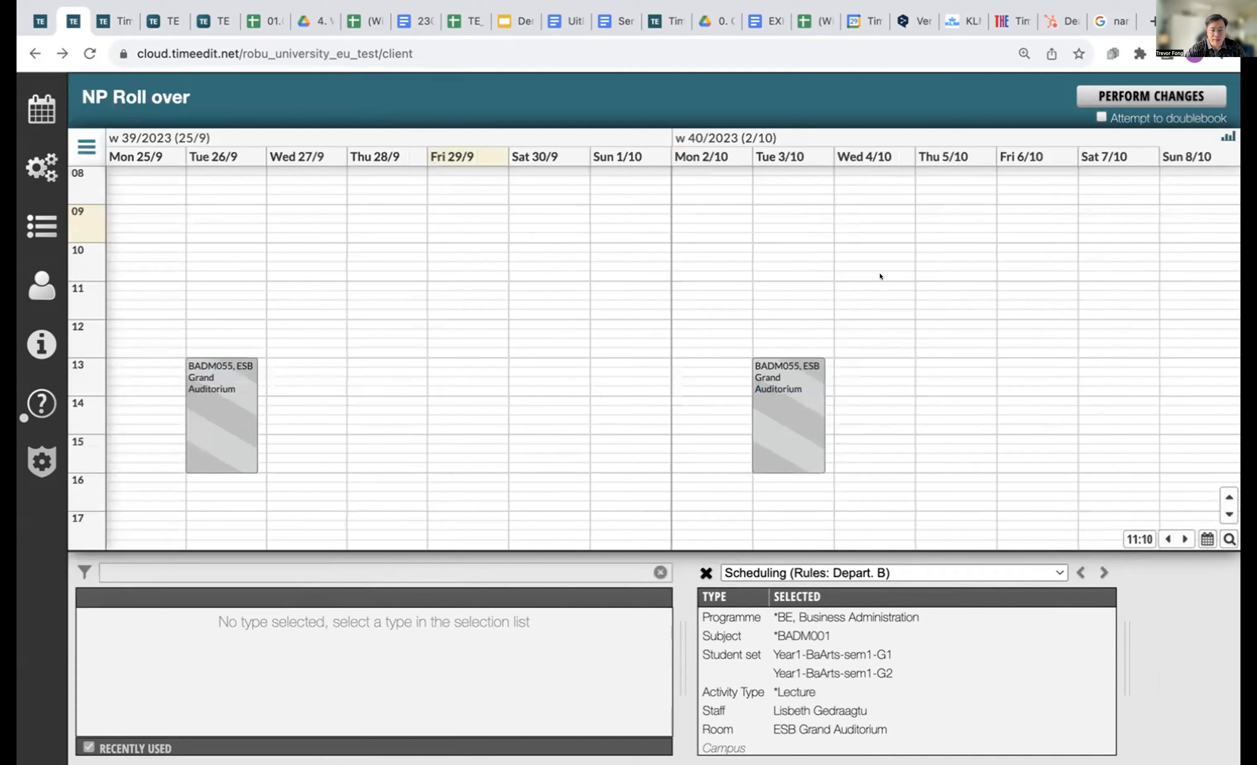
{"action": "left_click", "coordinate": [37, 226]}
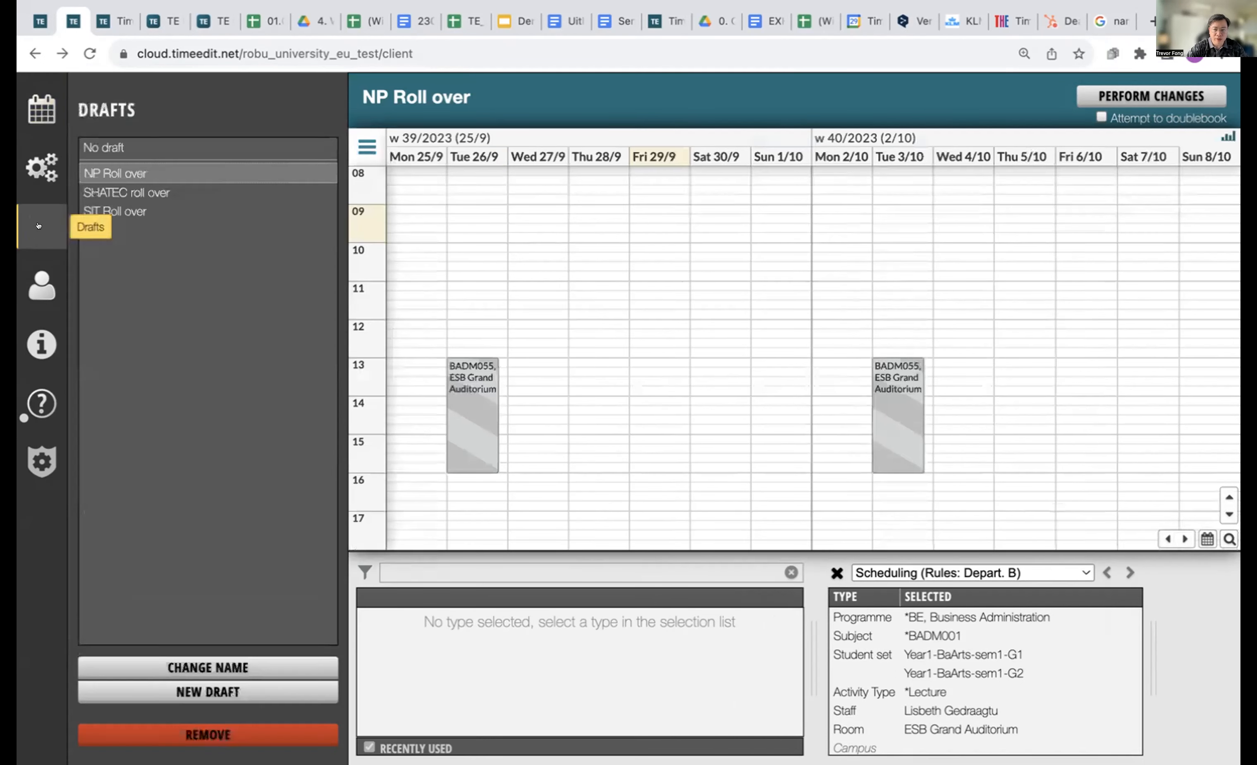
{"action": "left_click", "coordinate": [24, 92]}
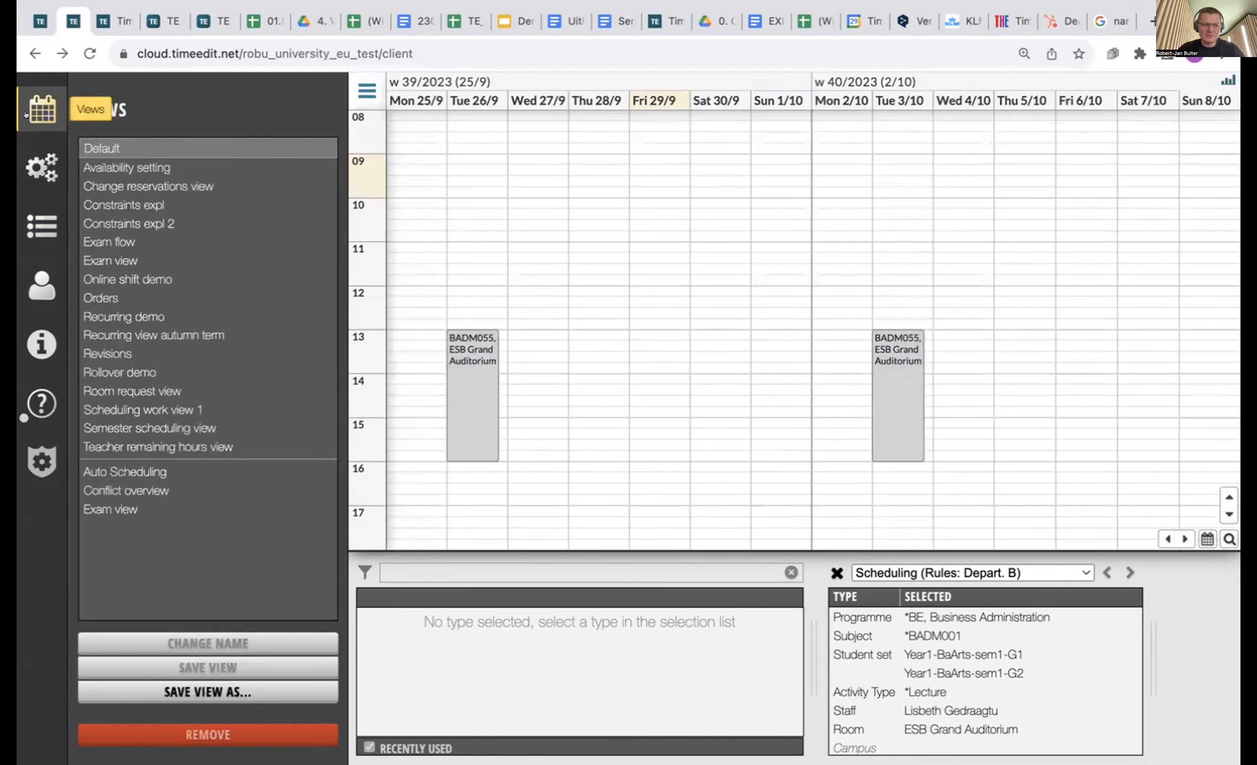
{"action": "left_click", "coordinate": [26, 115]}
{"action": "left_click", "coordinate": [771, 364]}
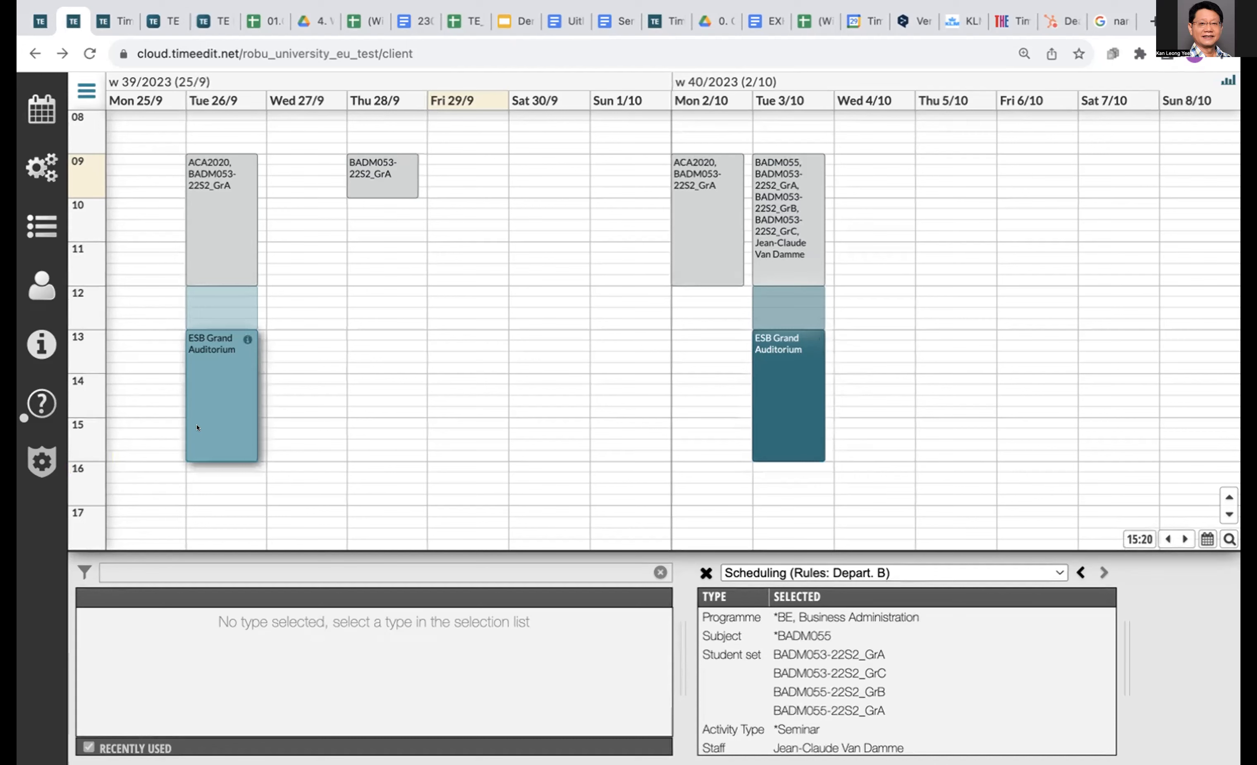
Drag the ESB Grand Auditorium booking from Tue 26/9 to Wed 27/9, 13:00–16:00.
{"action": "mouse_move", "coordinate": [198, 427]}
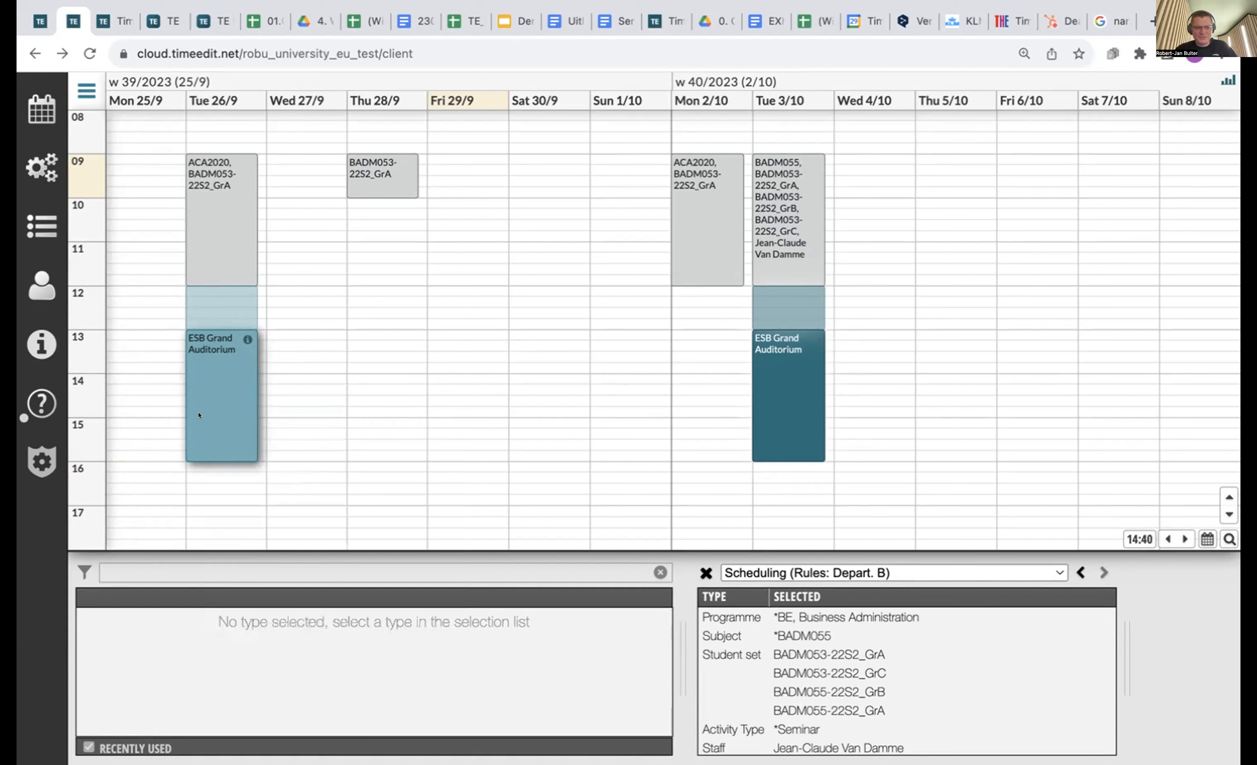
{"action": "mouse_move", "coordinate": [213, 386]}
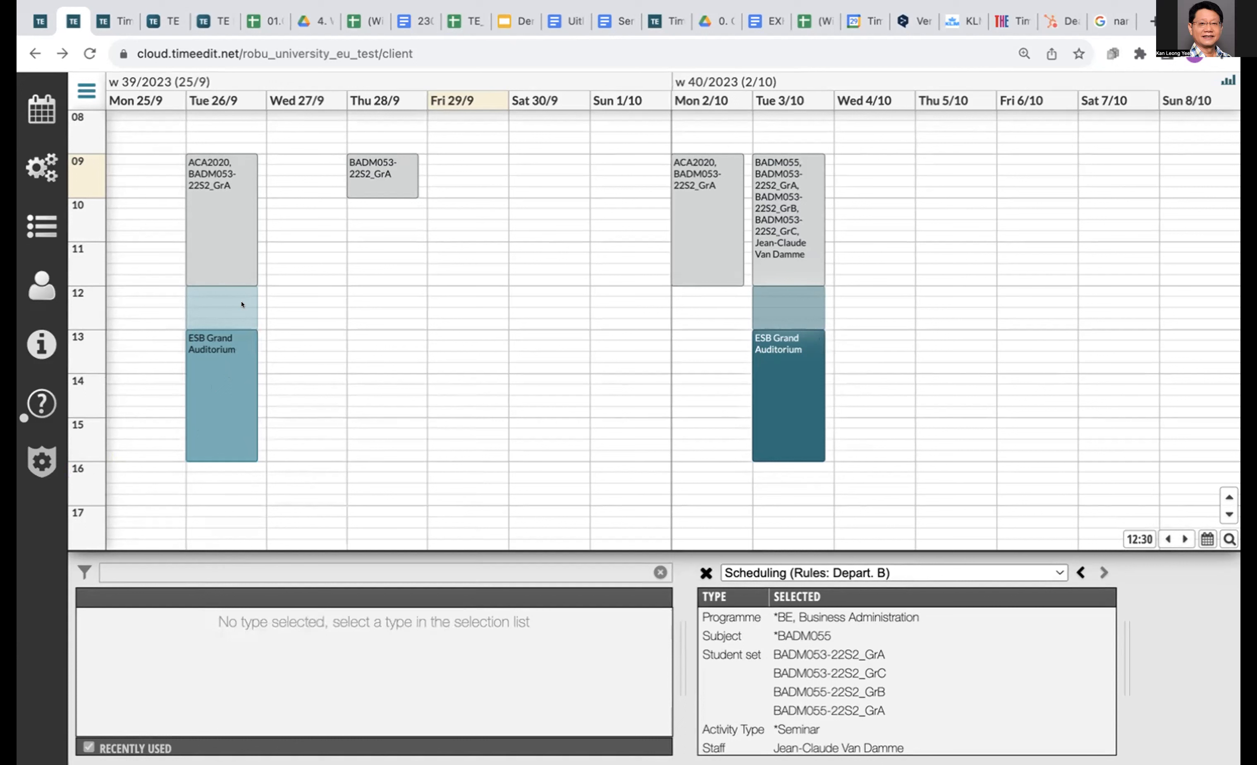
{"action": "mouse_move", "coordinate": [241, 305]}
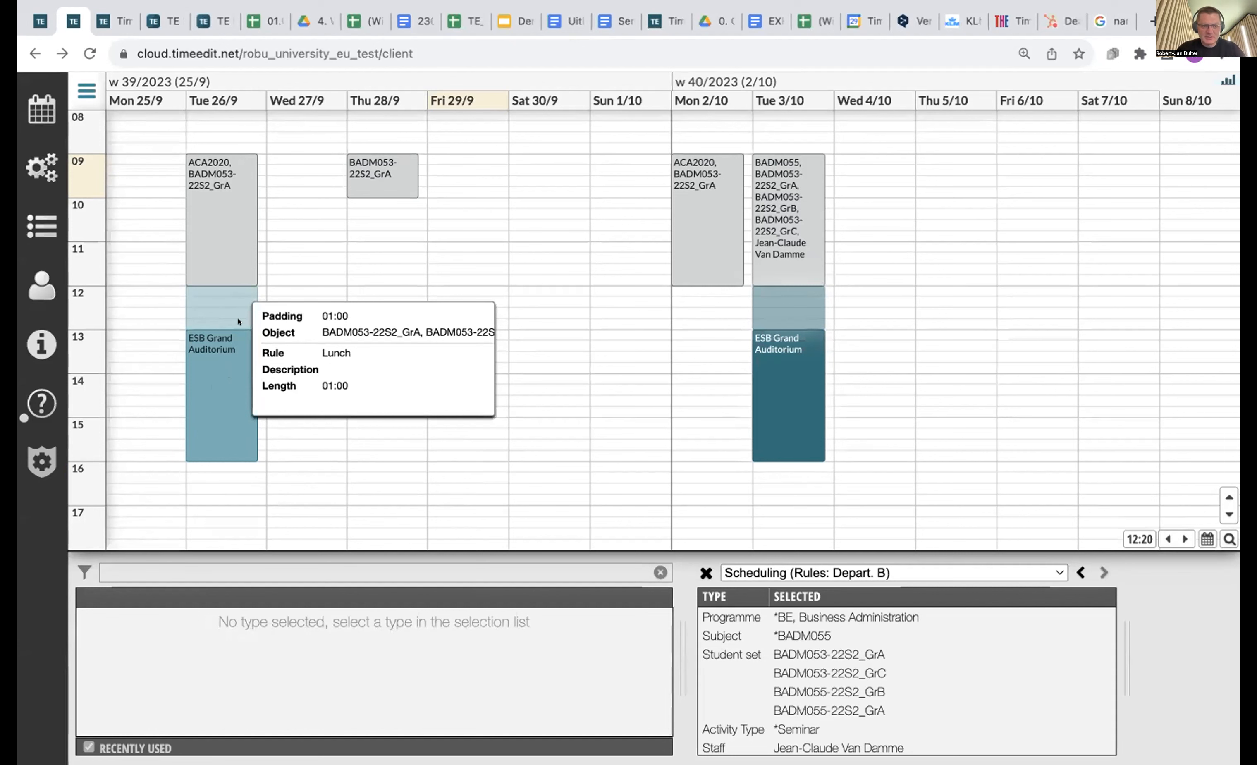
{"action": "left_click_drag", "start_coordinate": [237, 359], "coordinate": [227, 401]}
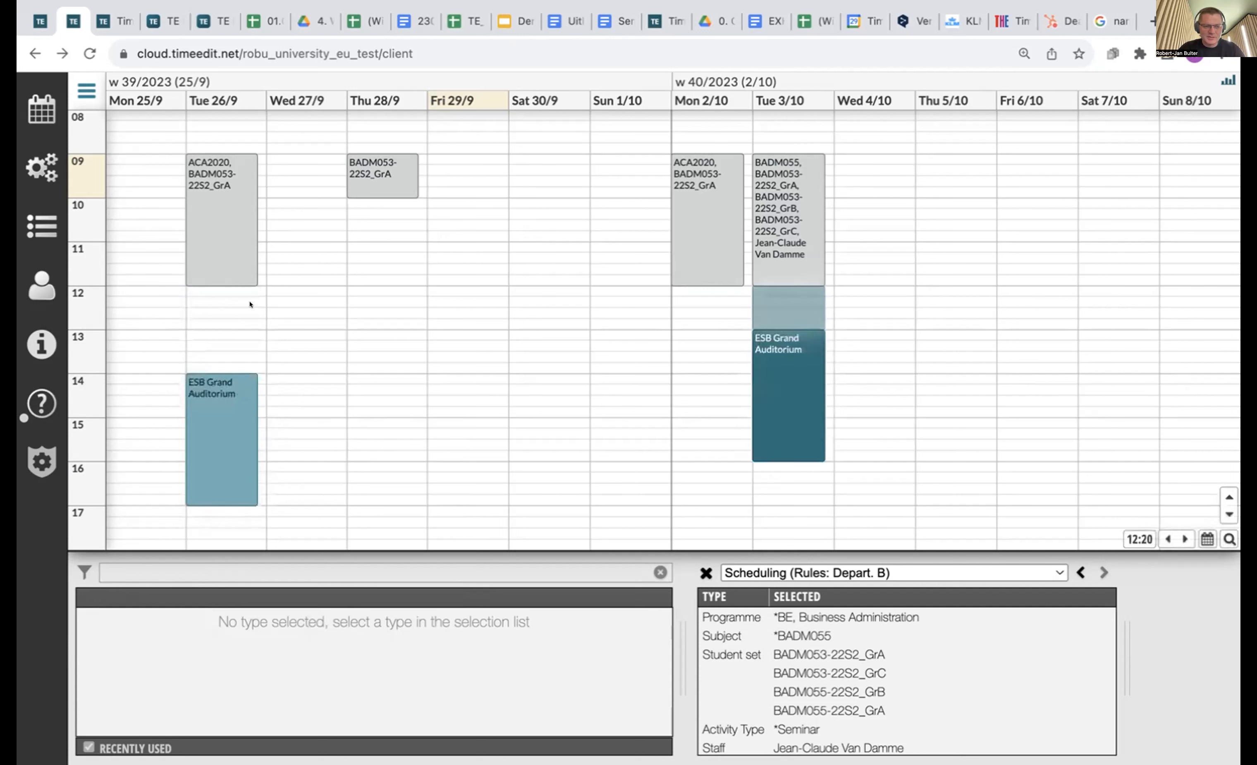
{"action": "left_click_drag", "start_coordinate": [226, 429], "coordinate": [224, 385]}
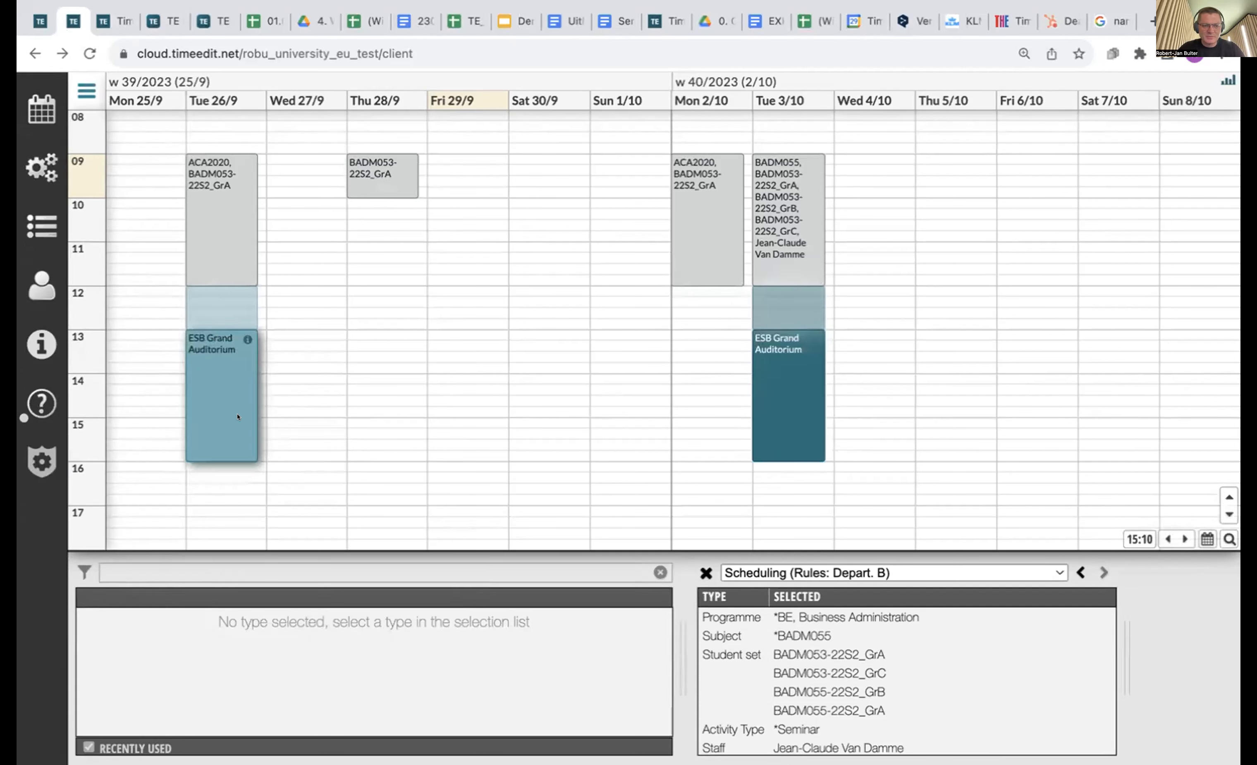
{"action": "left_click", "coordinate": [225, 390]}
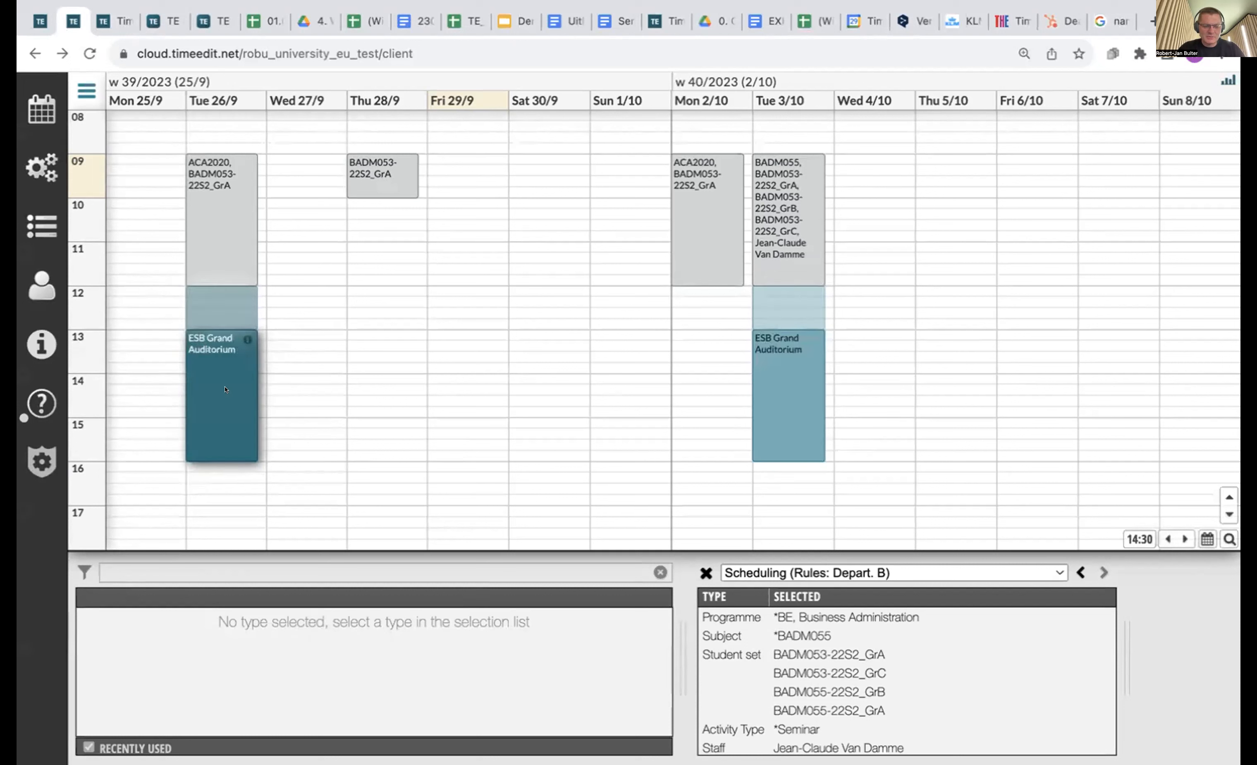
{"action": "left_click_drag", "start_coordinate": [225, 389], "coordinate": [294, 386]}
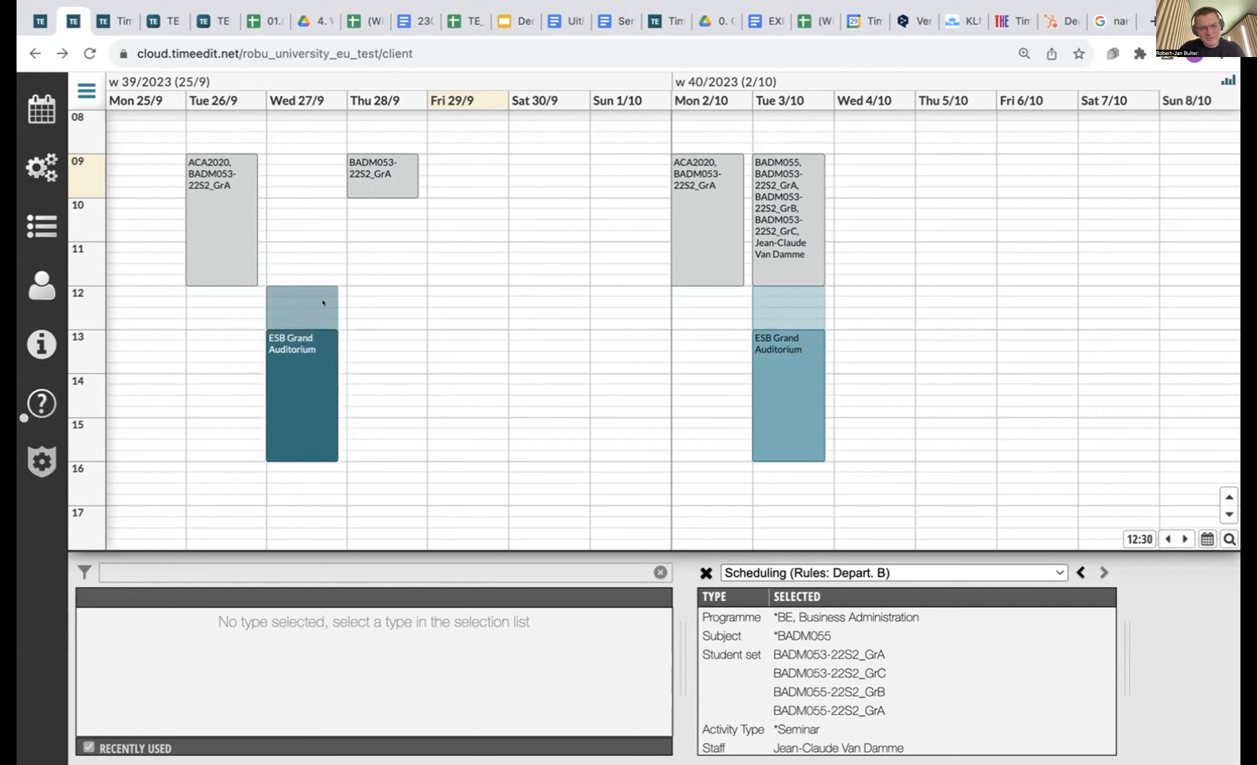
{"action": "mouse_move", "coordinate": [323, 306]}
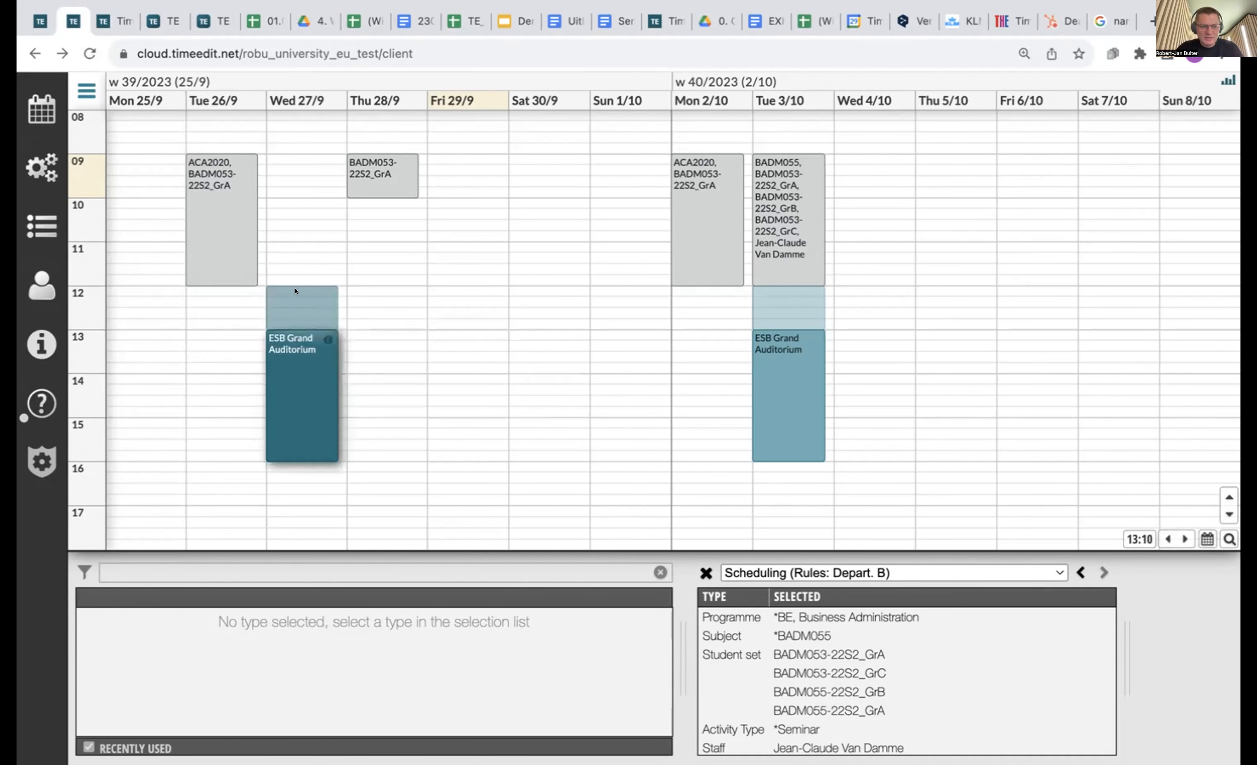
{"action": "mouse_move", "coordinate": [291, 360]}
{"action": "left_mouse_down"}
{"action": "mouse_move", "coordinate": [291, 388]}
{"action": "mouse_move", "coordinate": [291, 349]}
{"action": "left_mouse_up"}
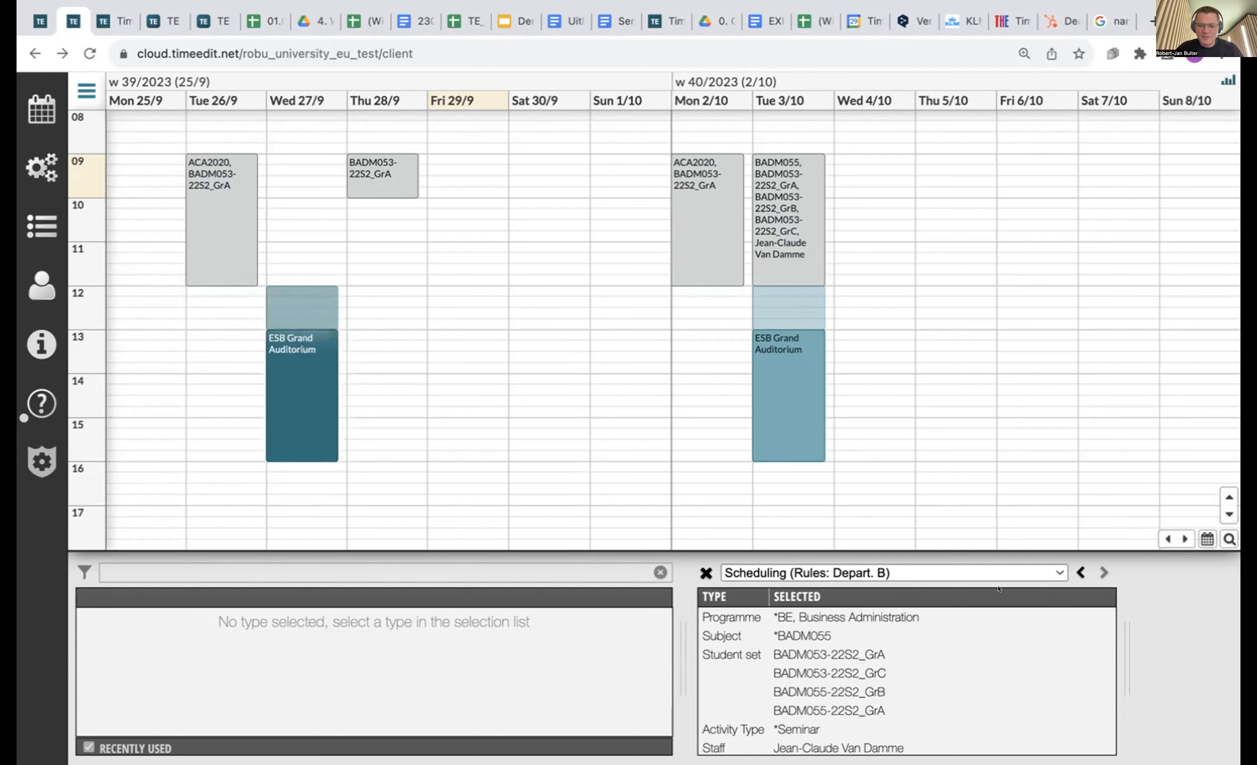
Apply the Depart. A rules, then create and cancel a trial Fri 29/9 11:00–12:00 booking.
{"action": "left_click", "coordinate": [928, 573]}
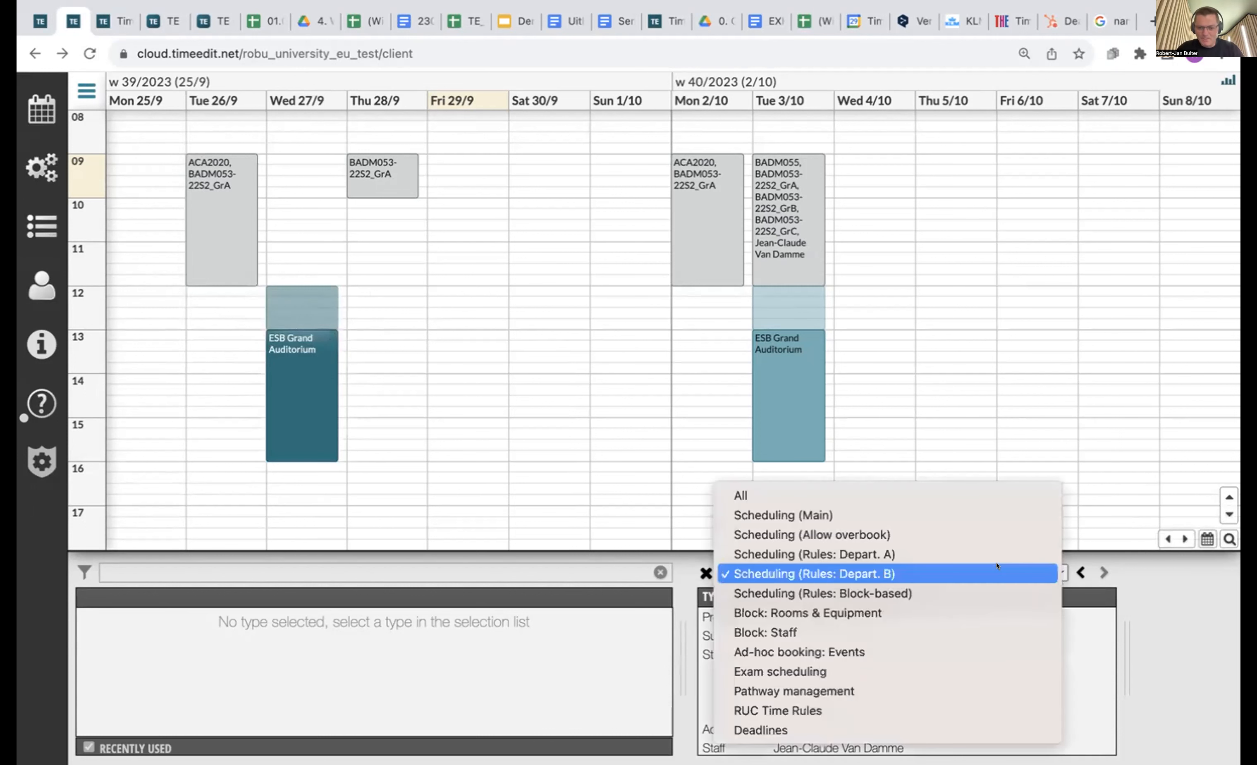
{"action": "left_click", "coordinate": [932, 550]}
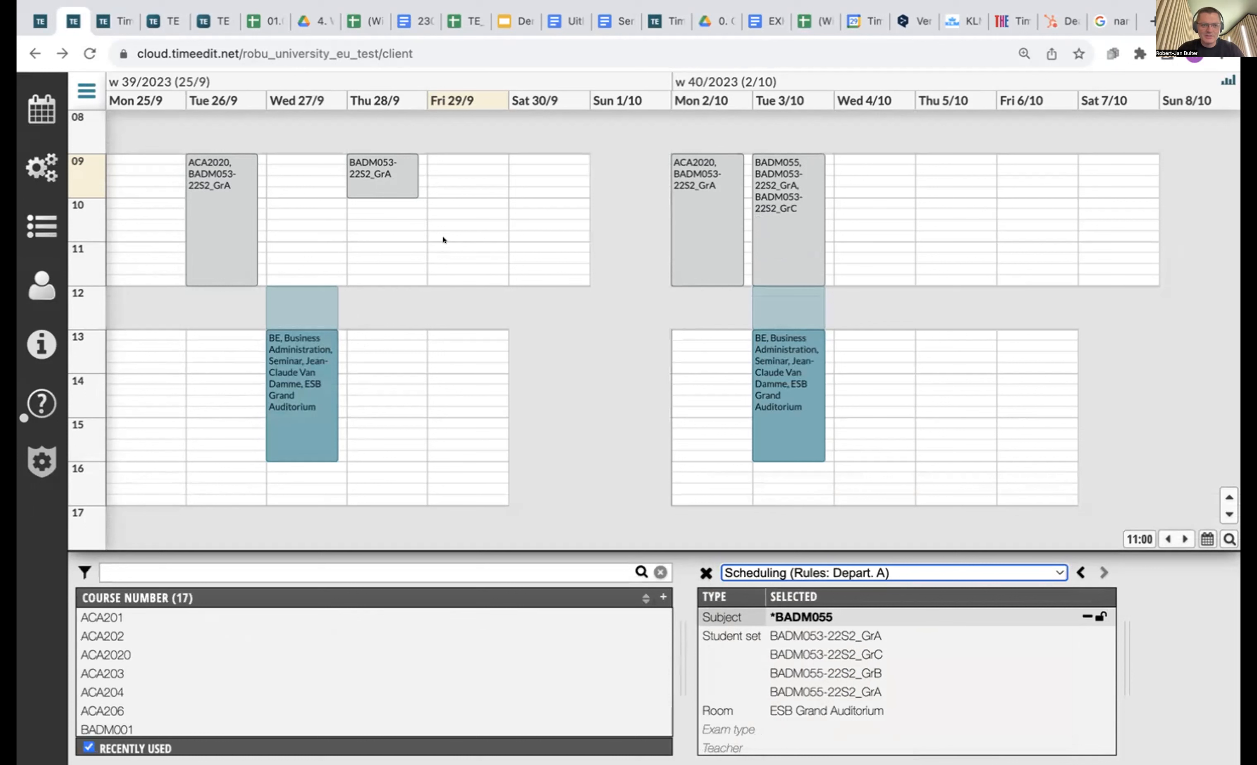
{"action": "left_click_drag", "start_coordinate": [444, 248], "coordinate": [445, 319]}
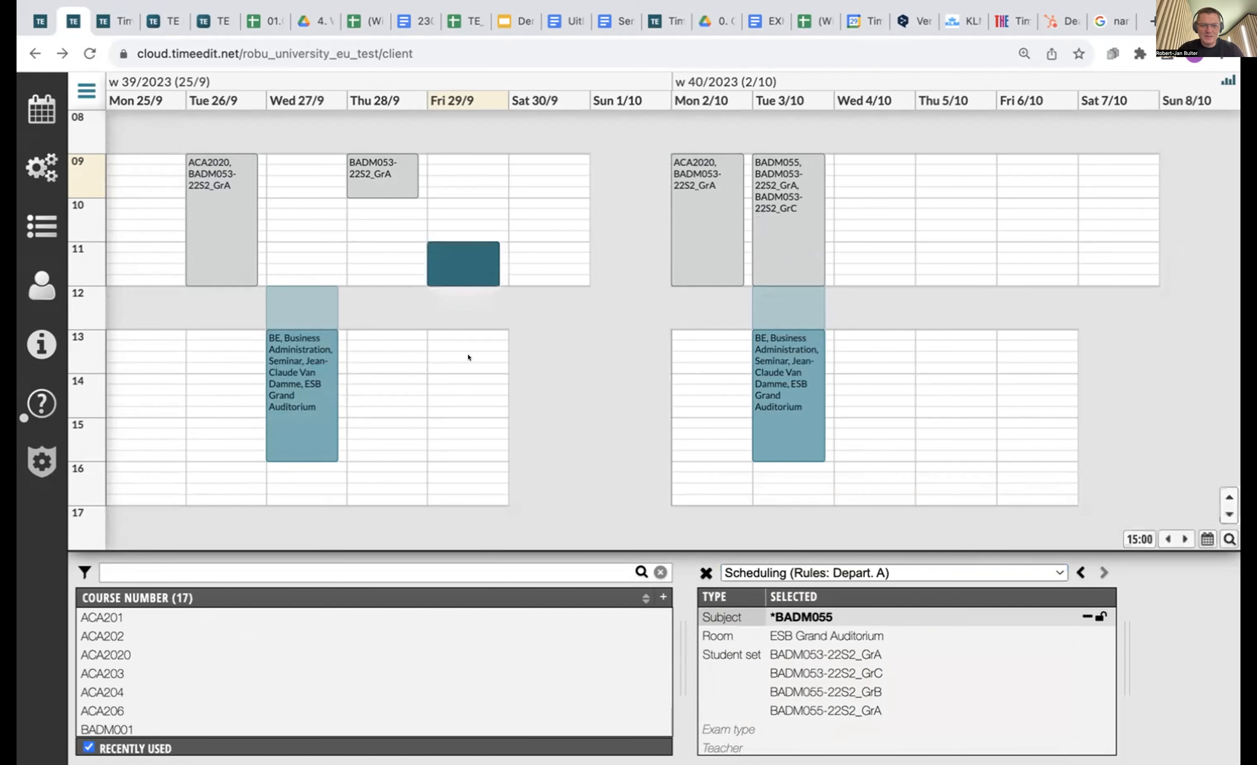
{"action": "right_click", "coordinate": [482, 257]}
{"action": "mouse_move", "coordinate": [598, 489]}
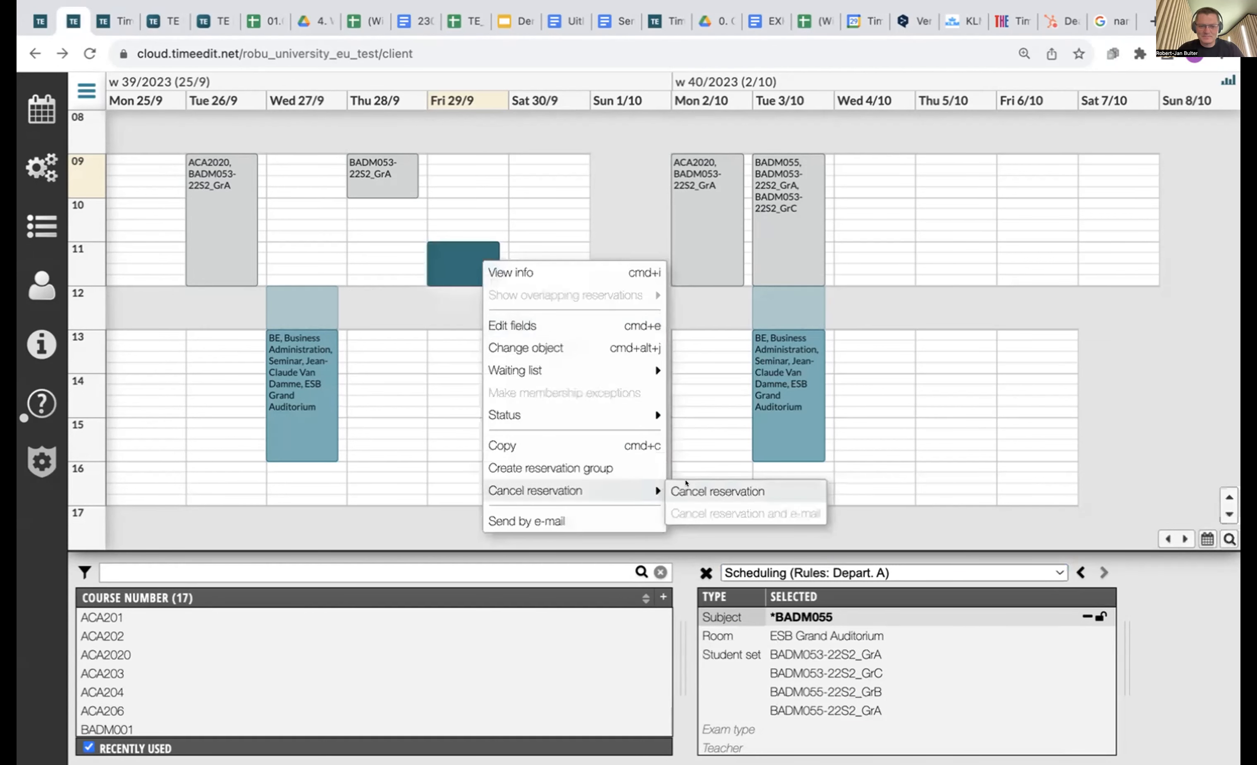
{"action": "left_click", "coordinate": [687, 485]}
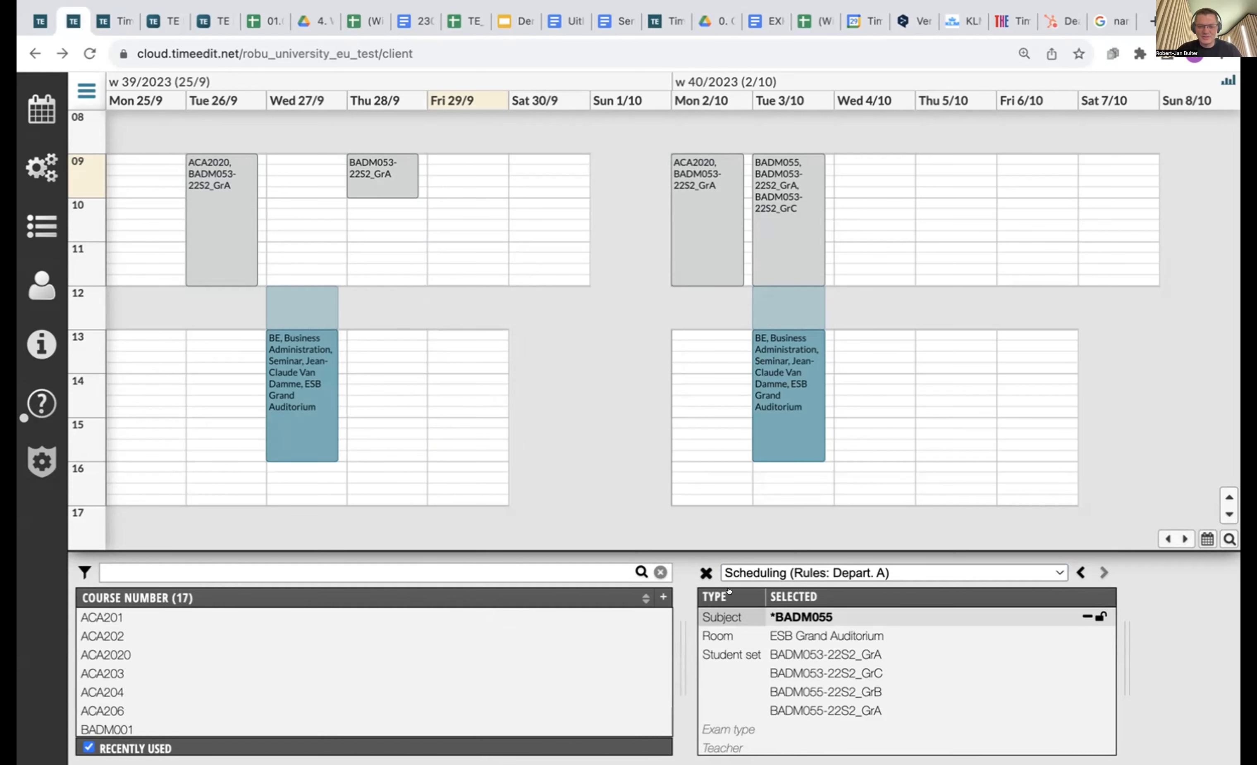
{"action": "left_click", "coordinate": [851, 566]}
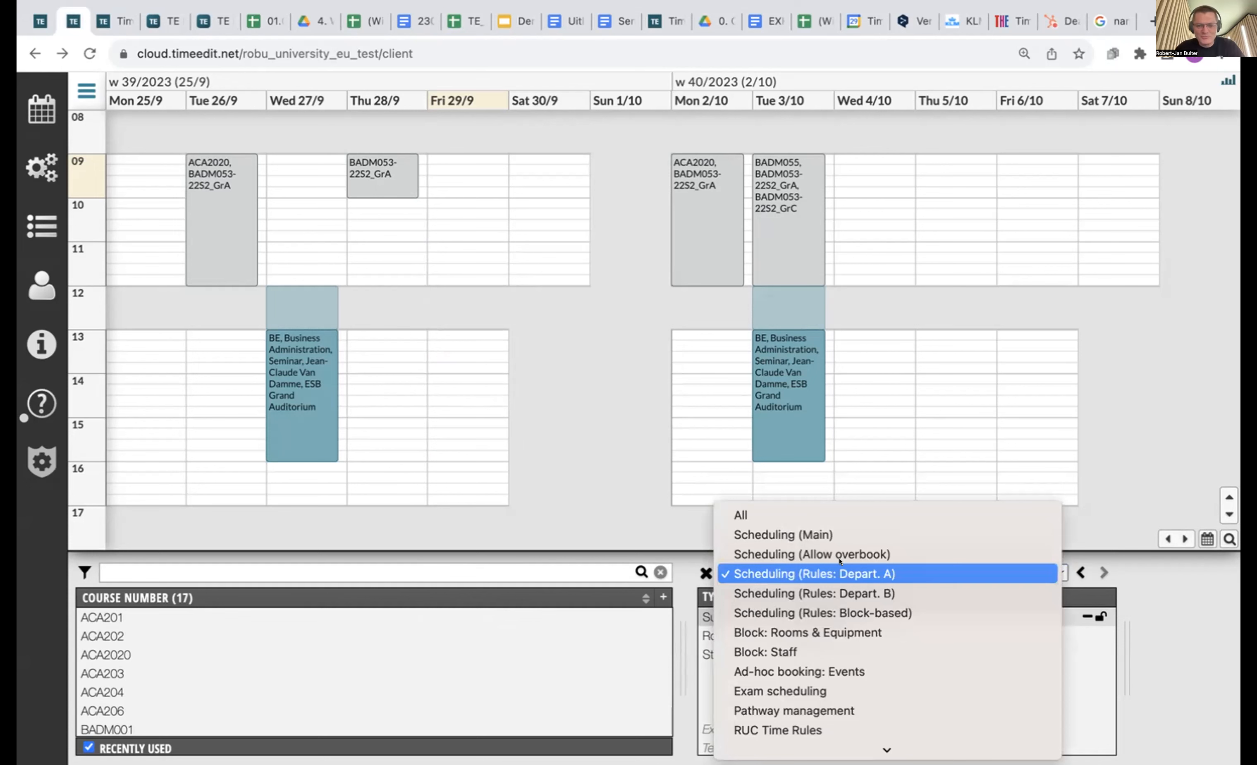
Switch to the Main scheduling rules and bring weeks 35–36 into view.
{"action": "left_click", "coordinate": [828, 534]}
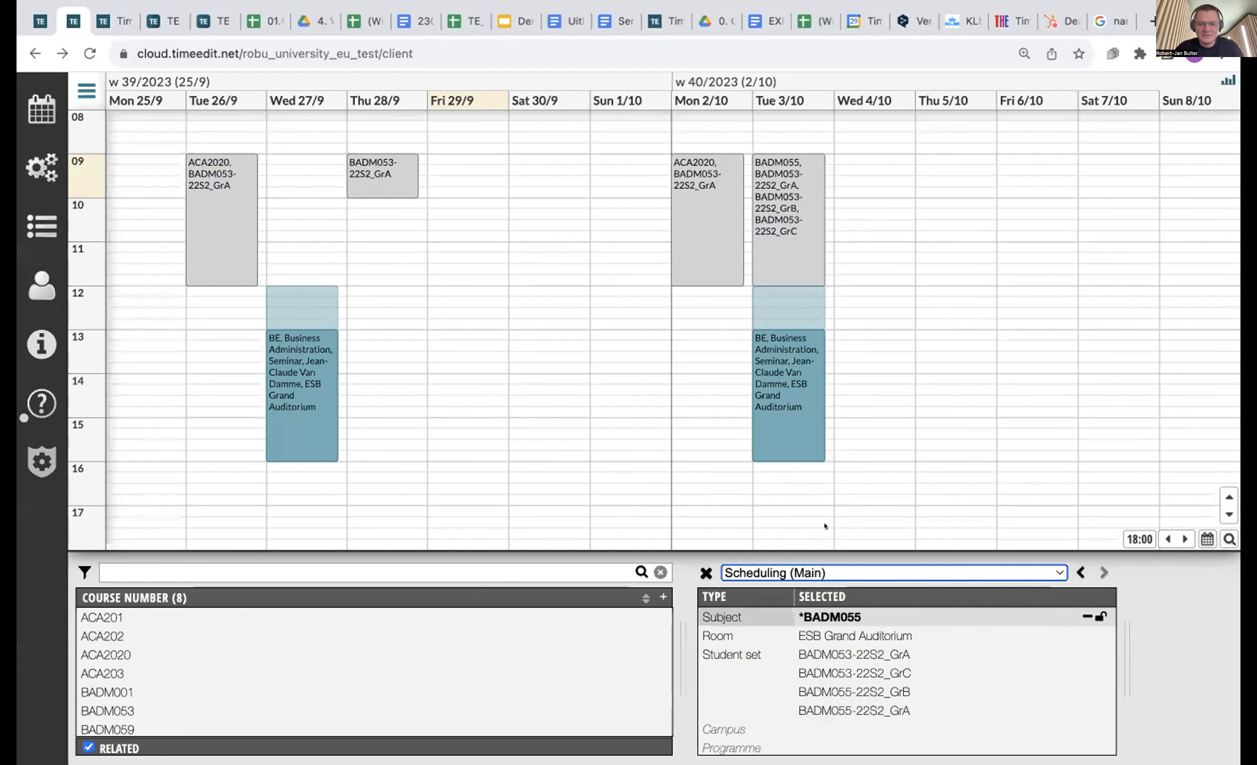
{"action": "scroll", "coordinate": [461, 467], "scroll_direction": "left", "scroll_amount": 9}
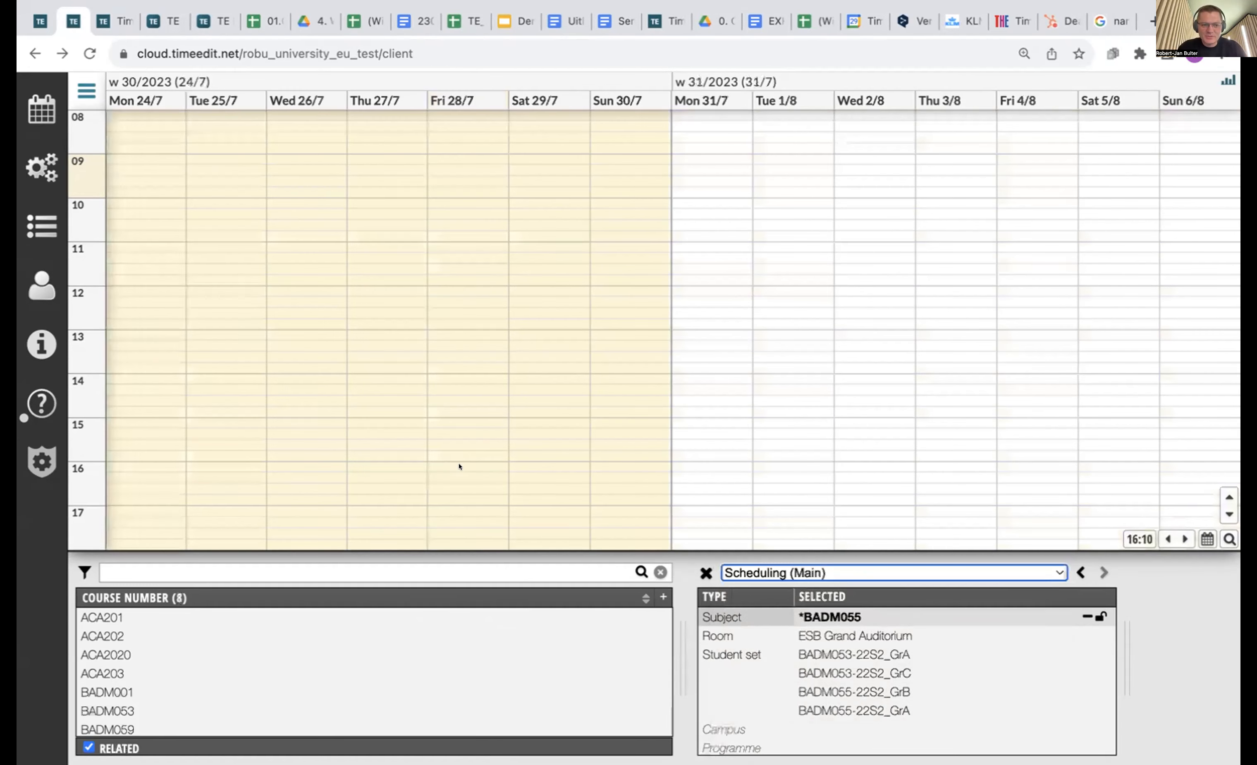
{"action": "left_click", "coordinate": [468, 469]}
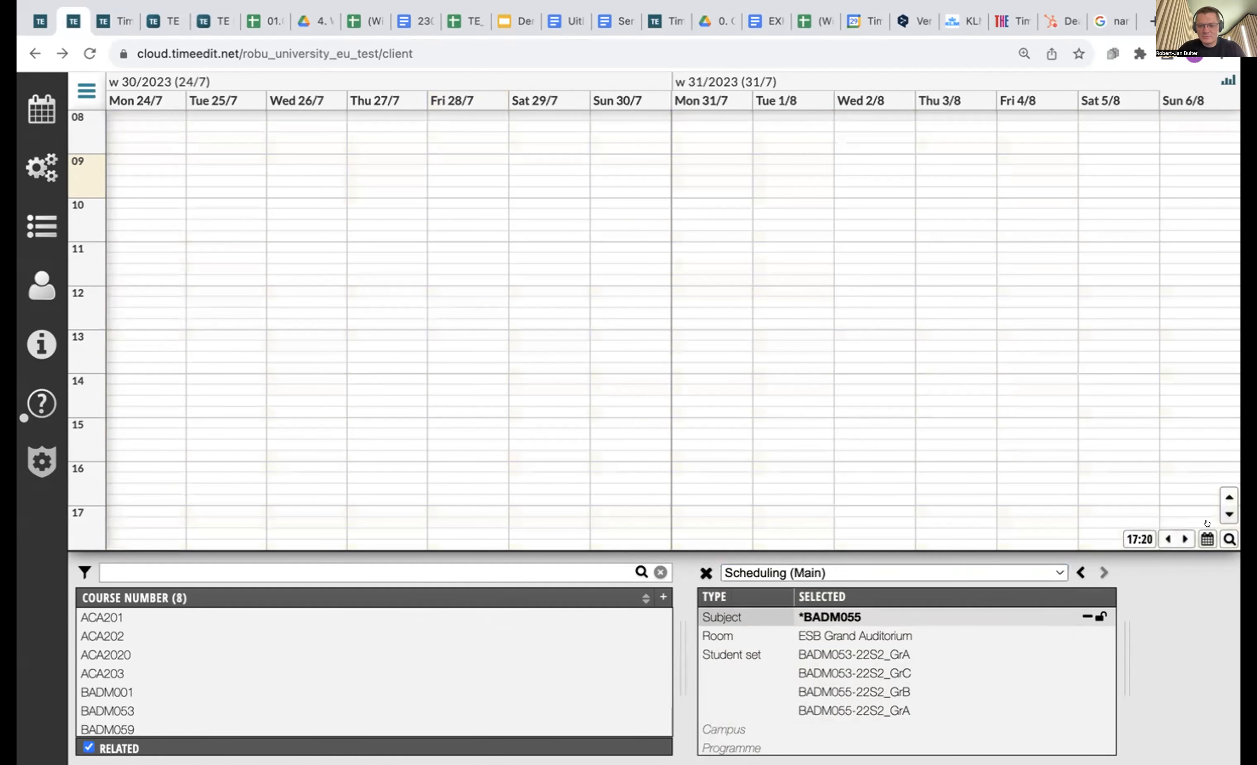
{"action": "left_click", "coordinate": [1179, 538]}
{"action": "left_click", "coordinate": [1180, 538]}
{"action": "left_click", "coordinate": [1179, 538]}
{"action": "left_click", "coordinate": [1179, 538]}
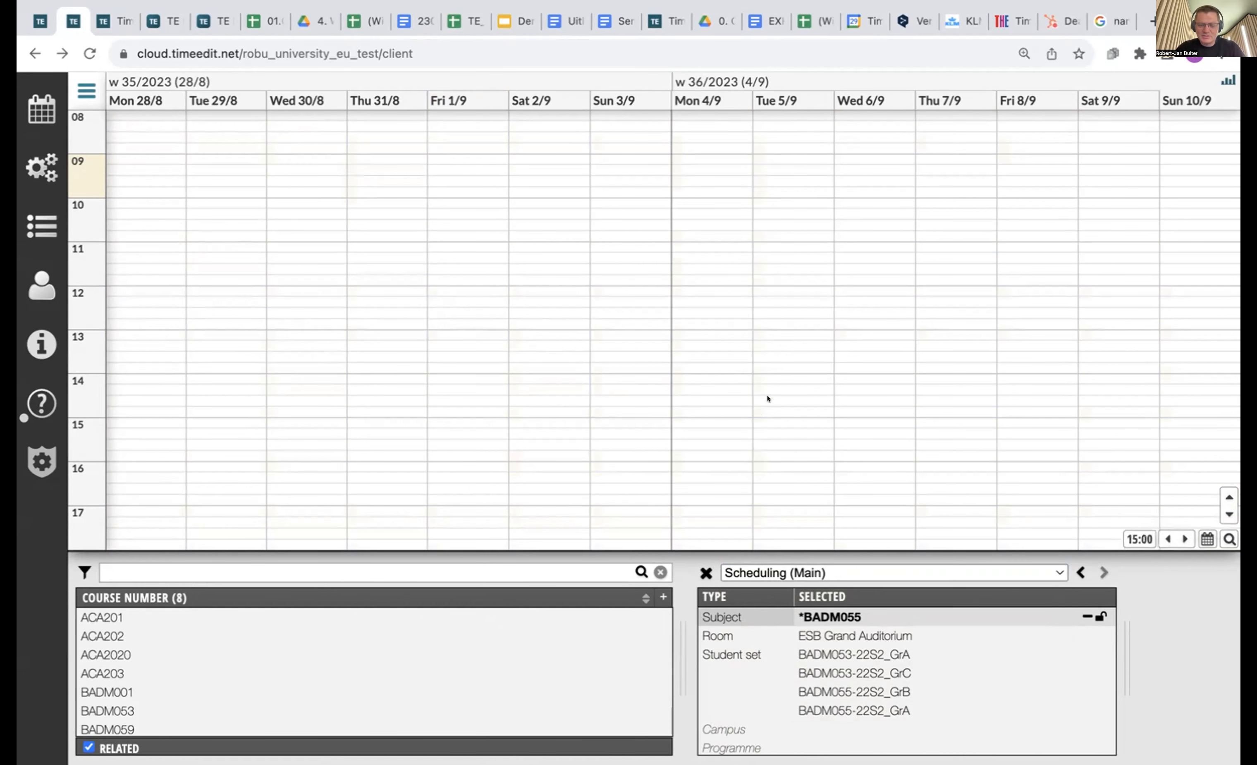
Draw a 12:00–15:00 booking on Tue 5/9 and list its activity type choices.
{"action": "left_click_drag", "start_coordinate": [772, 282], "coordinate": [794, 415]}
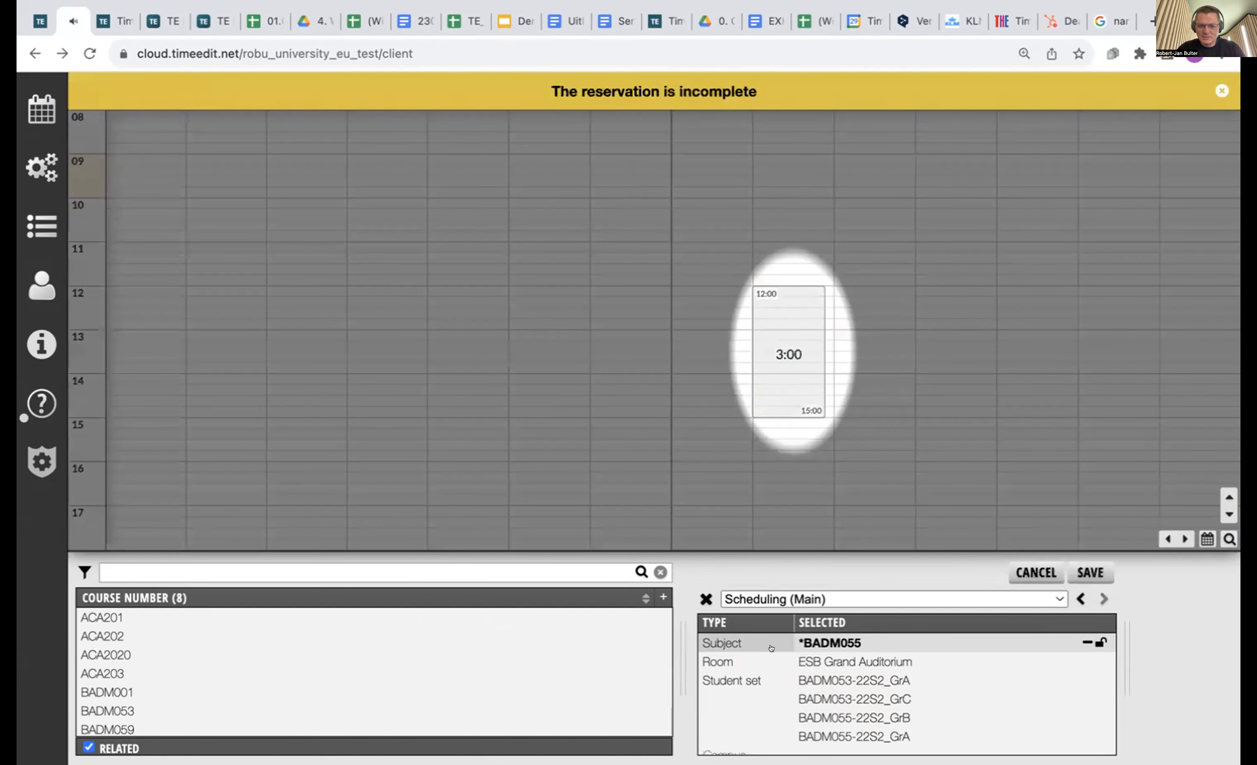
{"action": "scroll", "coordinate": [809, 673], "scroll_direction": "down", "scroll_amount": 3}
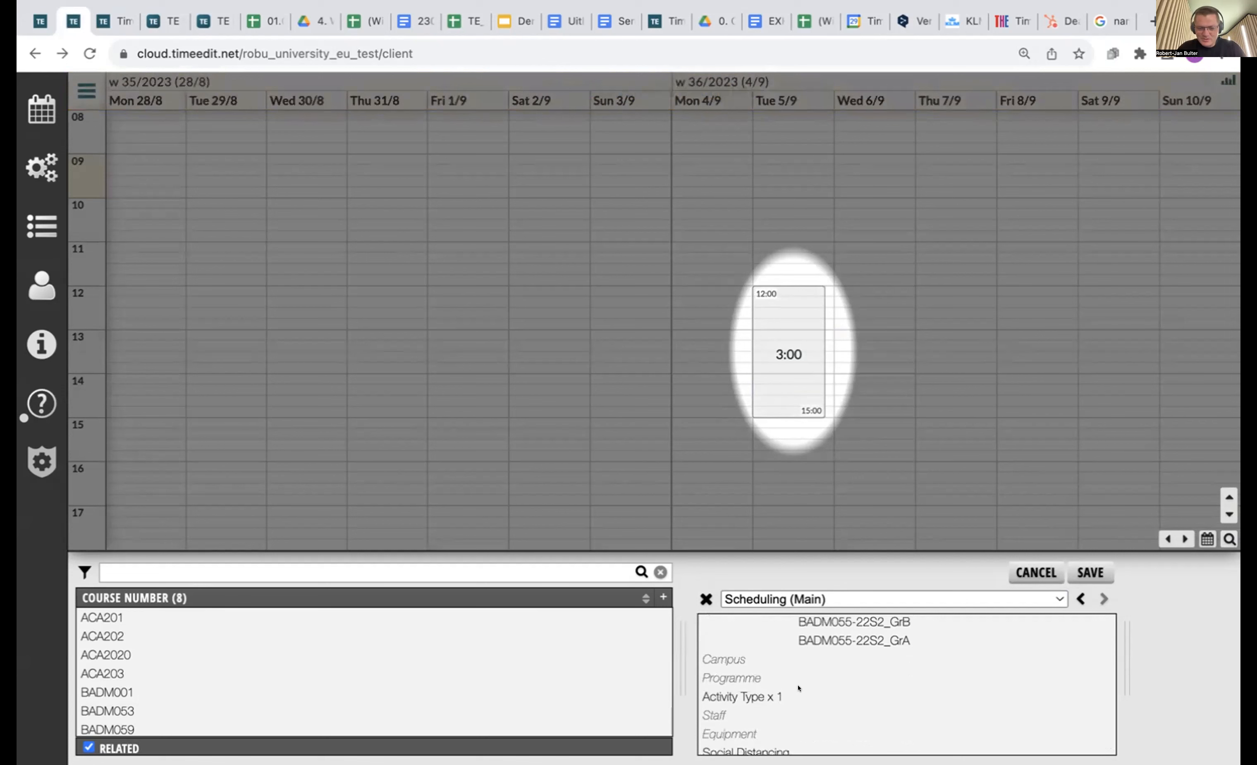
{"action": "left_click", "coordinate": [773, 691]}
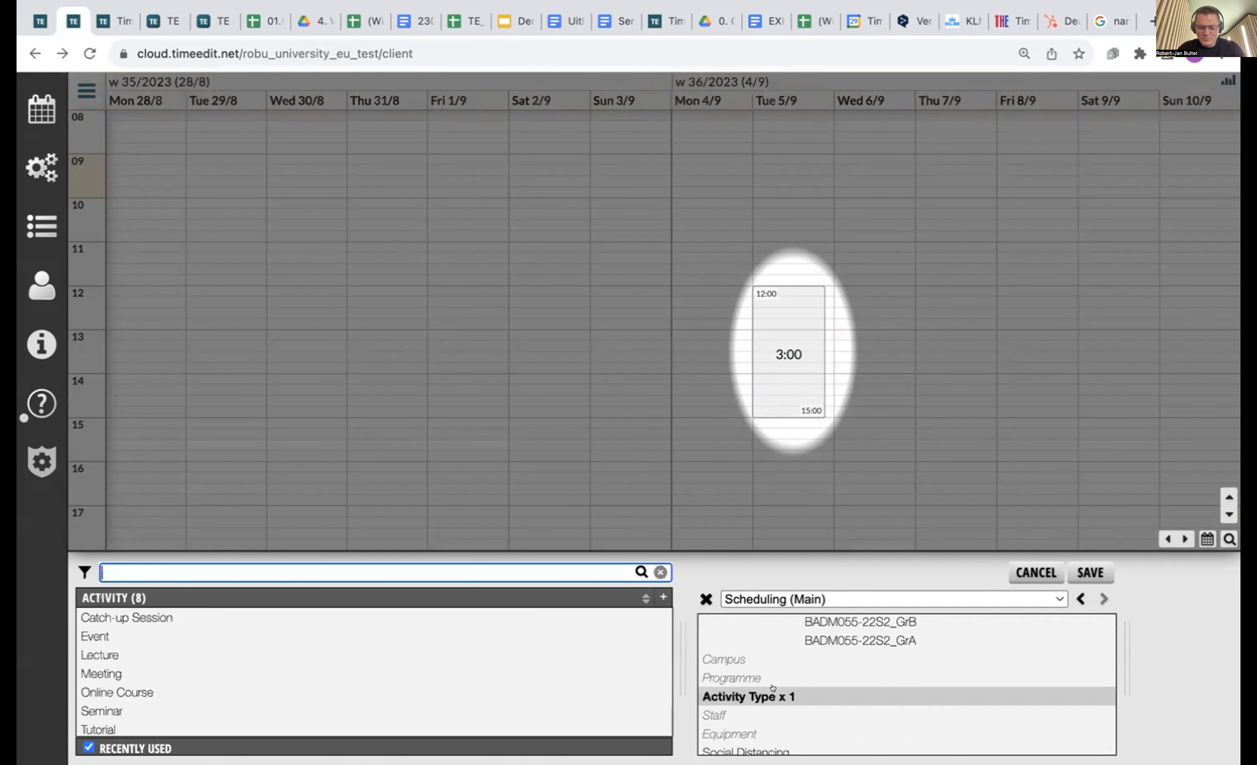
Set the Tue 5/9 booking's activity to Lecture, save it, and check its lunch padding.
{"action": "left_click", "coordinate": [102, 657]}
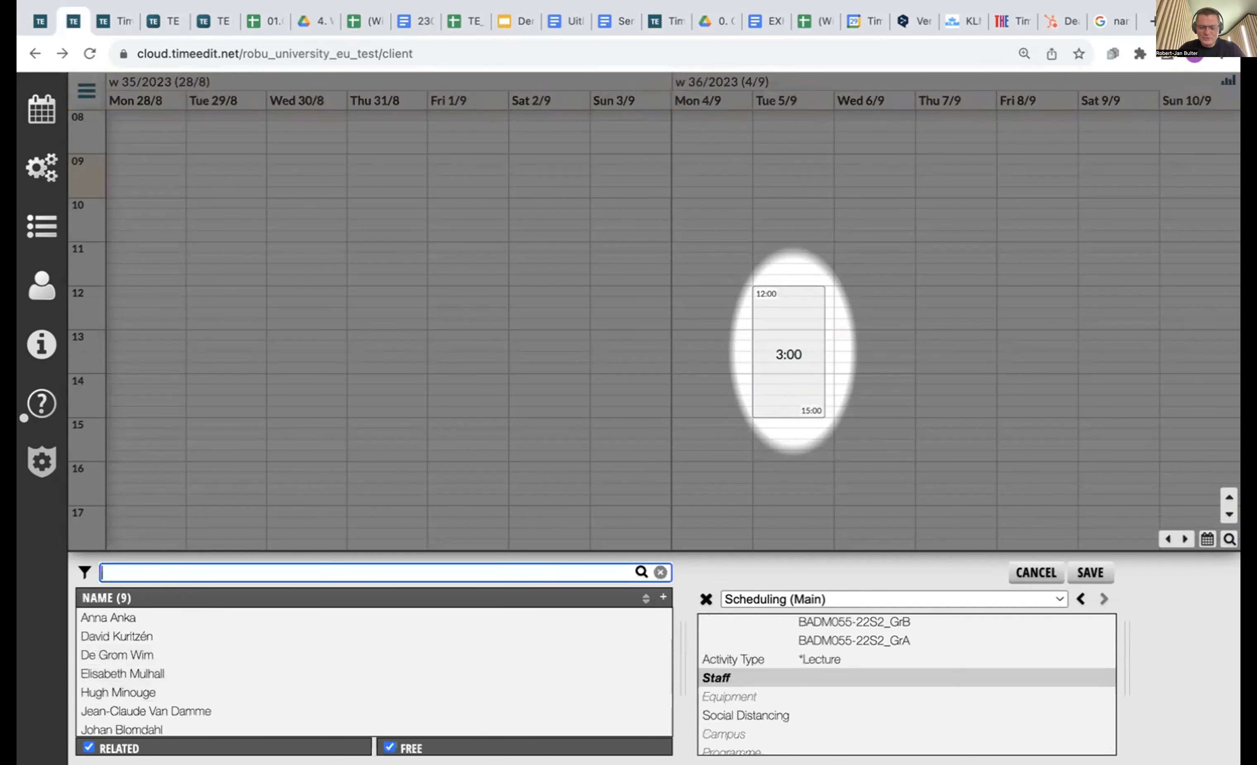
{"action": "left_click", "coordinate": [1090, 573]}
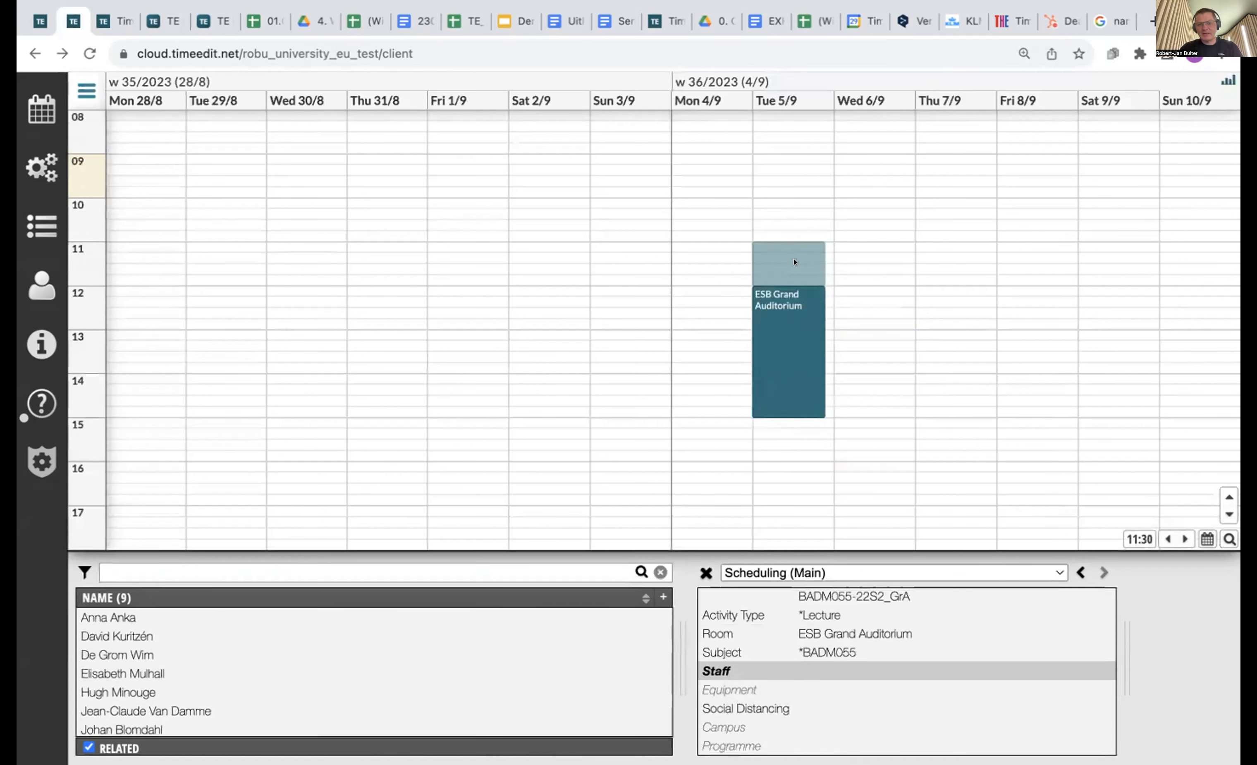
{"action": "mouse_move", "coordinate": [795, 262]}
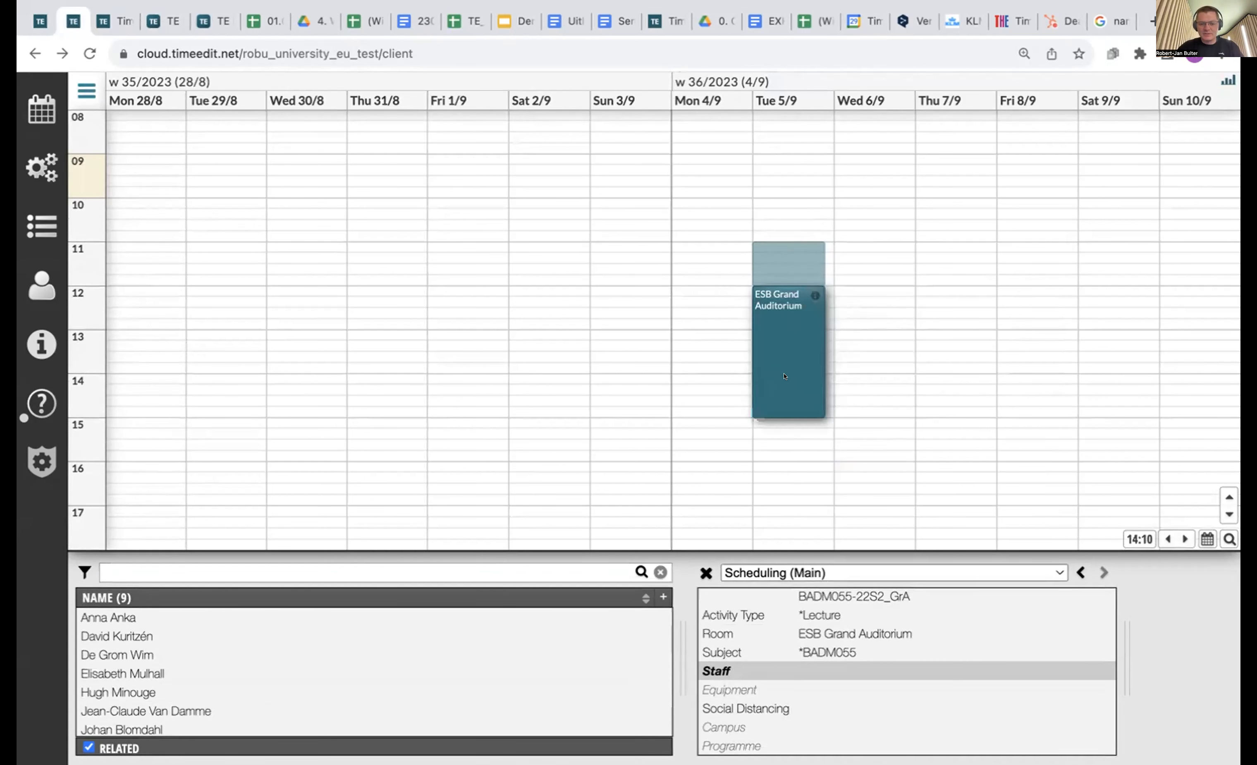
{"action": "mouse_move", "coordinate": [785, 377]}
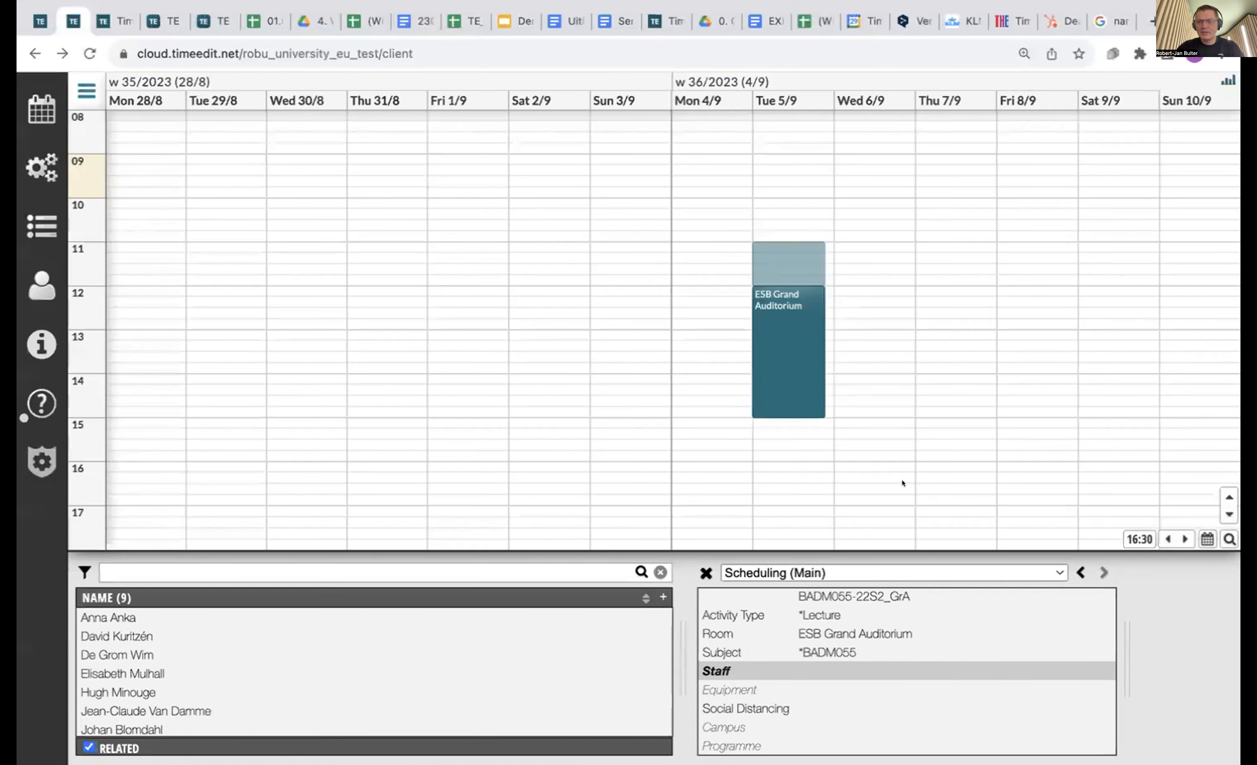
{"action": "scroll", "coordinate": [316, 402], "scroll_direction": "left", "scroll_amount": 10}
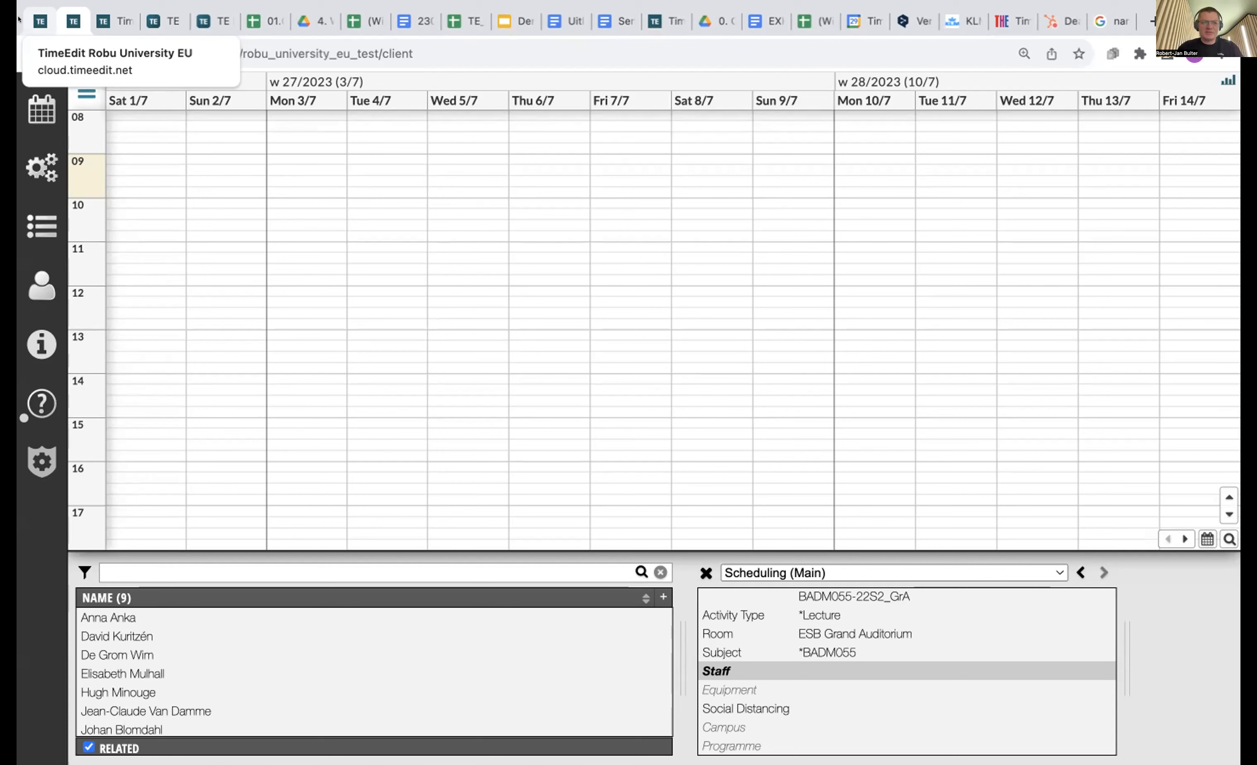
Split the calendar into two stacked panes and give the upper pane a Weekday header.
{"action": "left_click", "coordinate": [87, 90]}
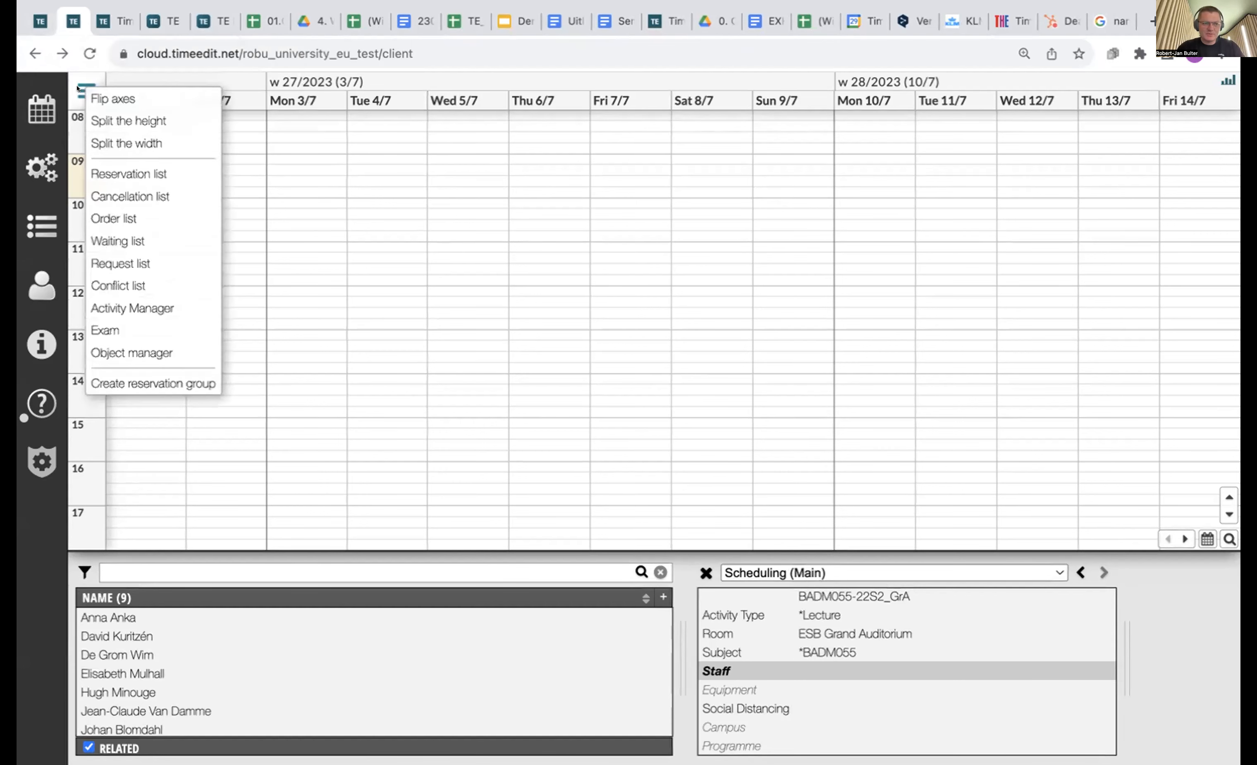
{"action": "left_click", "coordinate": [147, 120]}
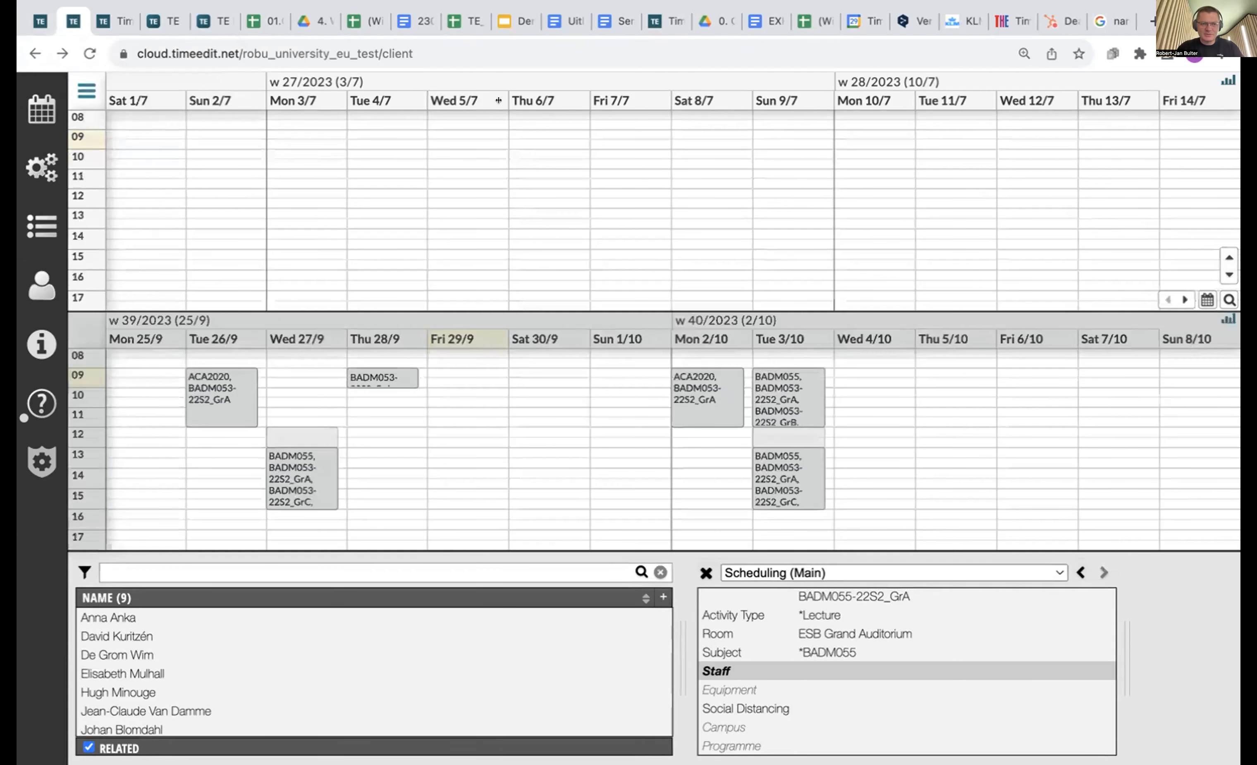
{"action": "right_click", "coordinate": [430, 93]}
{"action": "mouse_move", "coordinate": [648, 158]}
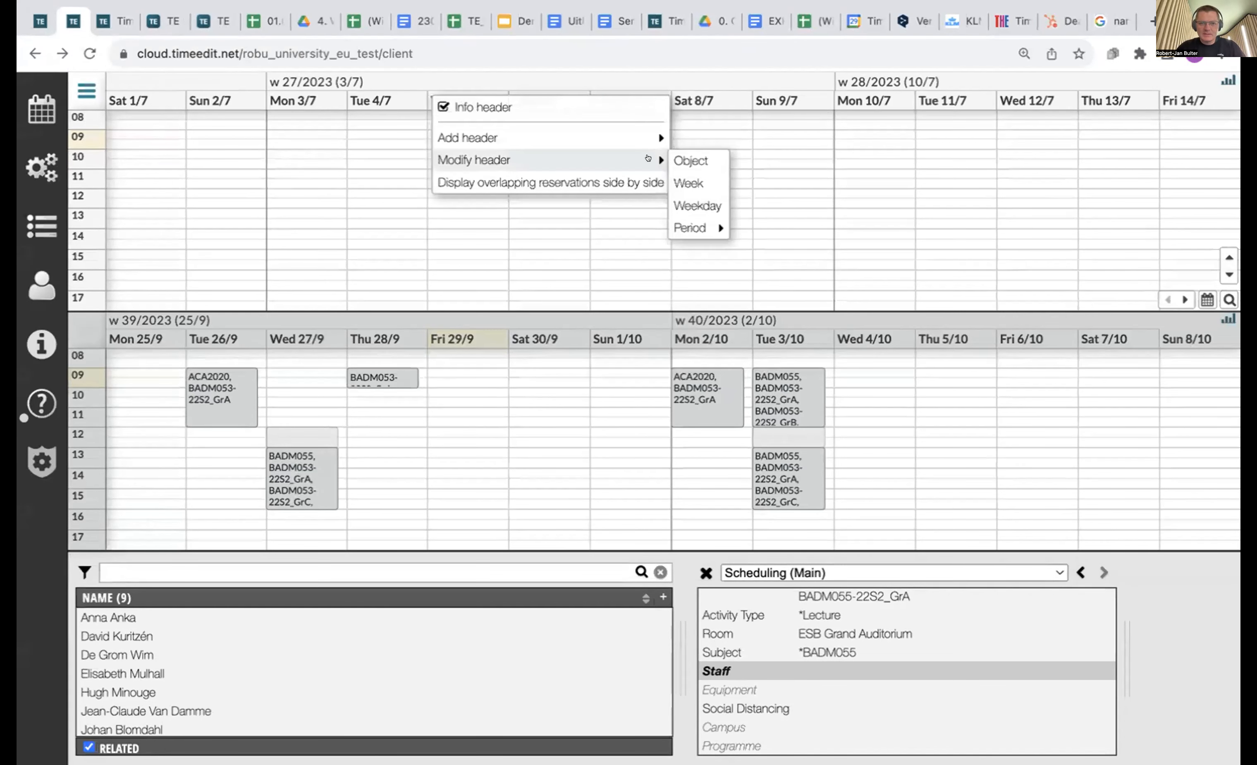
{"action": "left_click", "coordinate": [689, 198]}
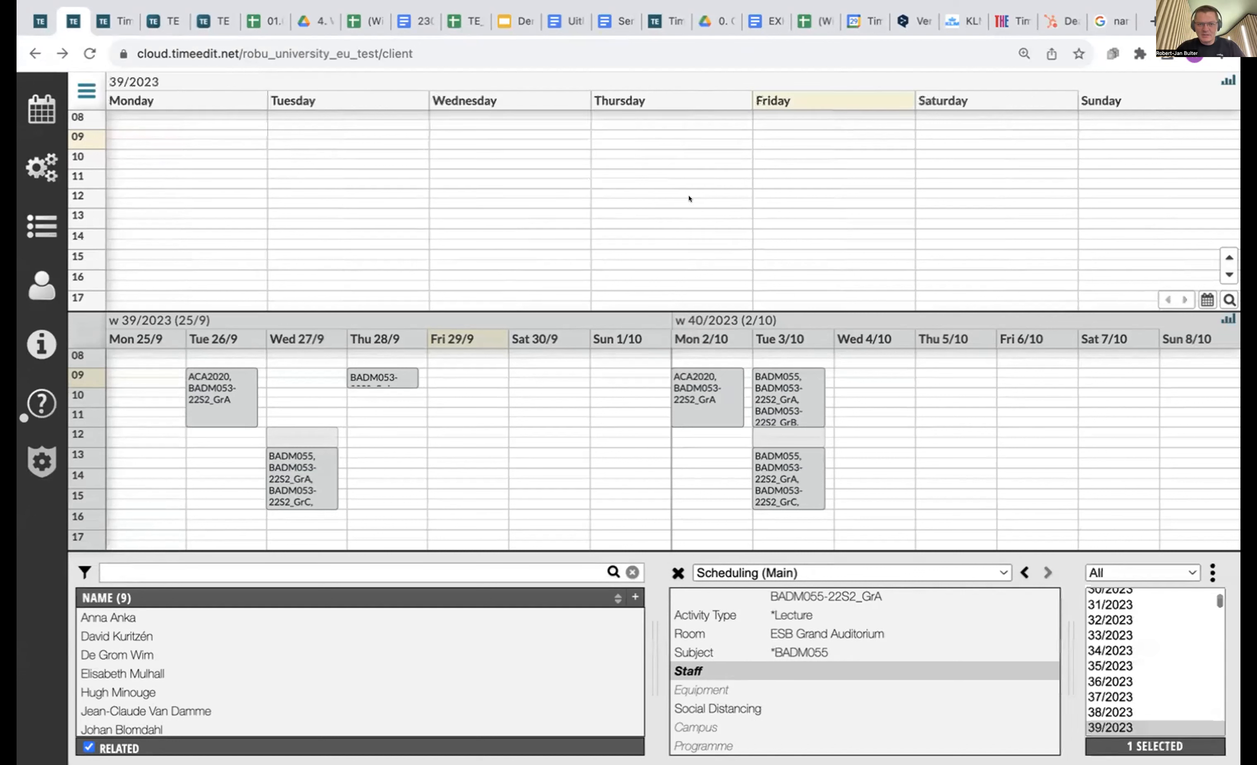
Combine weeks 37/2023 through 42/2023 in the upper weekday calendar.
{"action": "left_click", "coordinate": [1122, 619]}
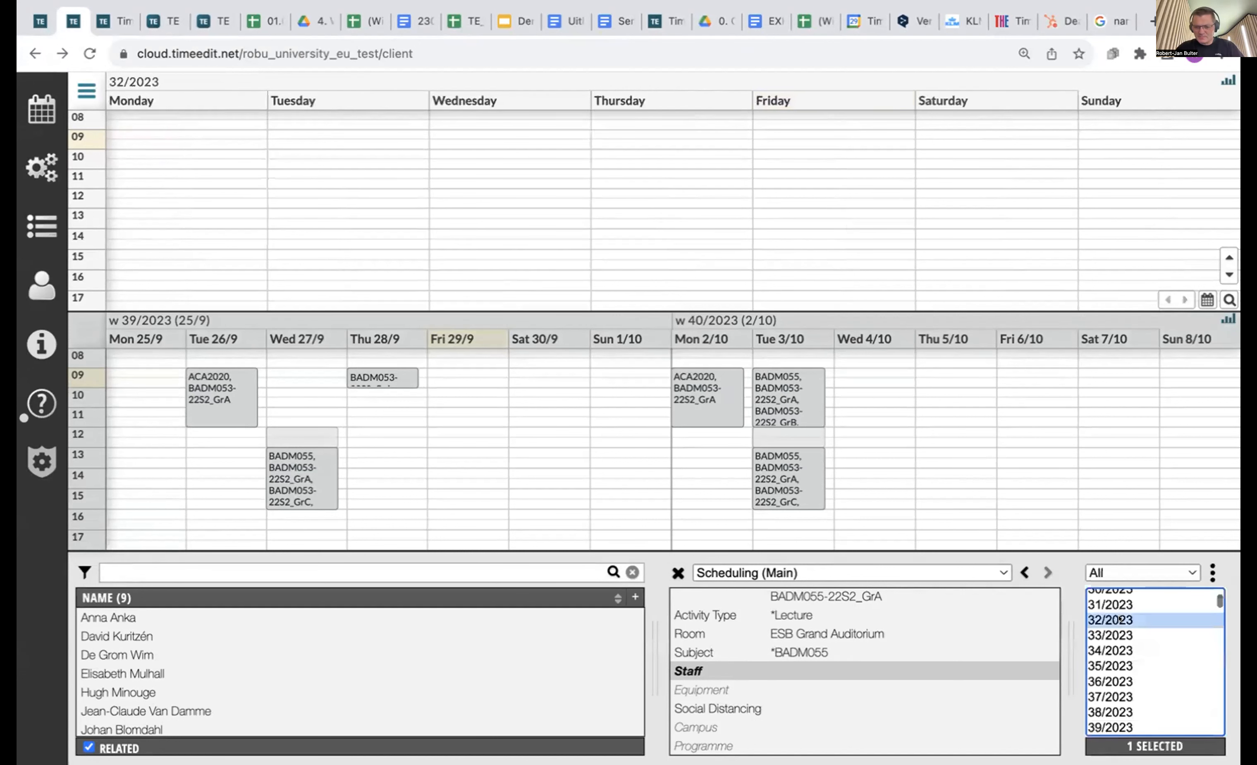
{"action": "left_click", "coordinate": [1137, 690]}
{"action": "scroll", "coordinate": [1136, 689], "scroll_direction": "down", "scroll_amount": 3}
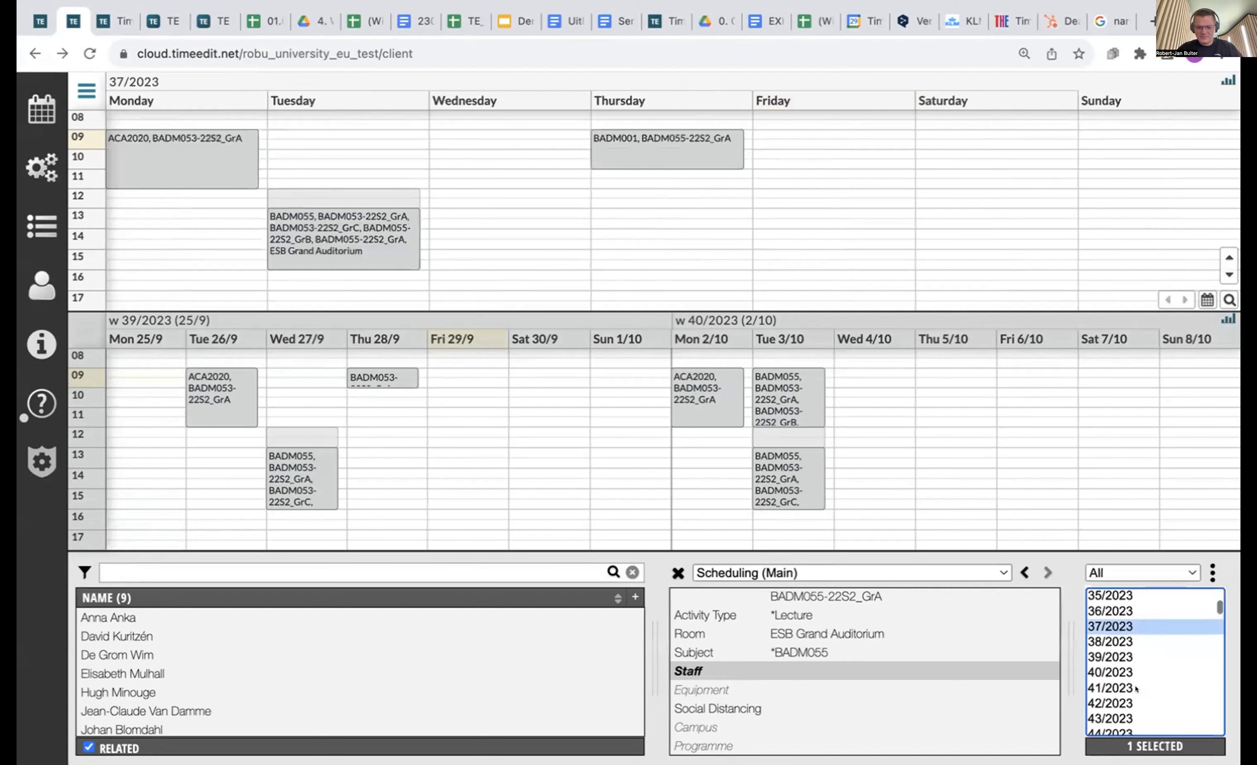
{"action": "left_click", "coordinate": [1137, 703], "text": "shift"}
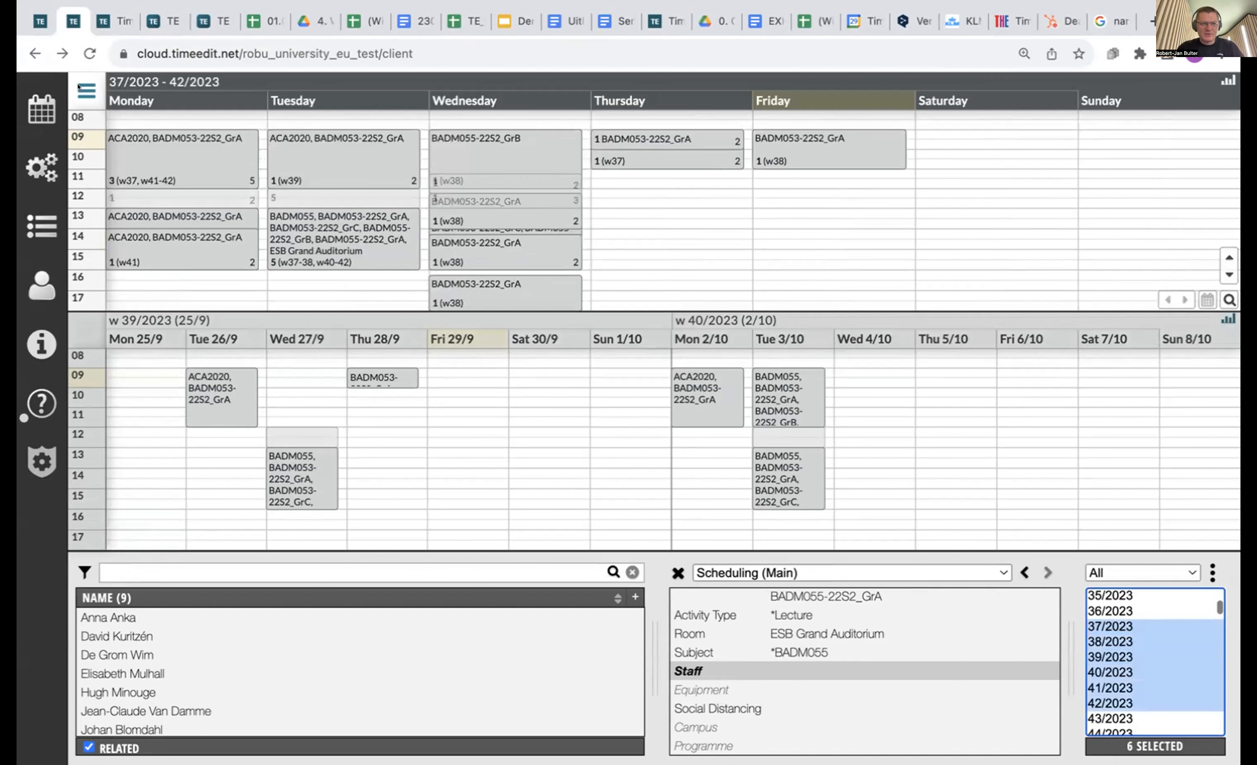
Show booking details with the Scheduling (Main) template, ending on the Tuesday BADM055 seminar.
{"action": "left_click", "coordinate": [825, 158]}
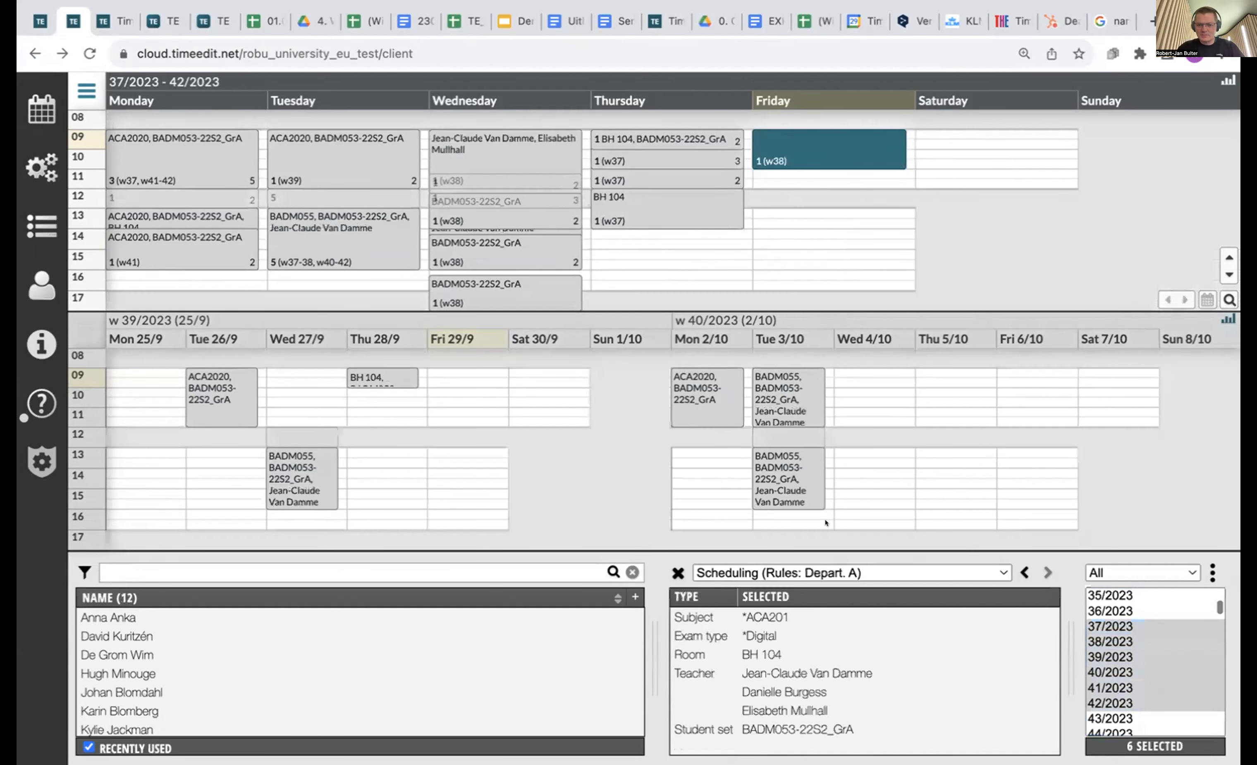
{"action": "left_click", "coordinate": [772, 577]}
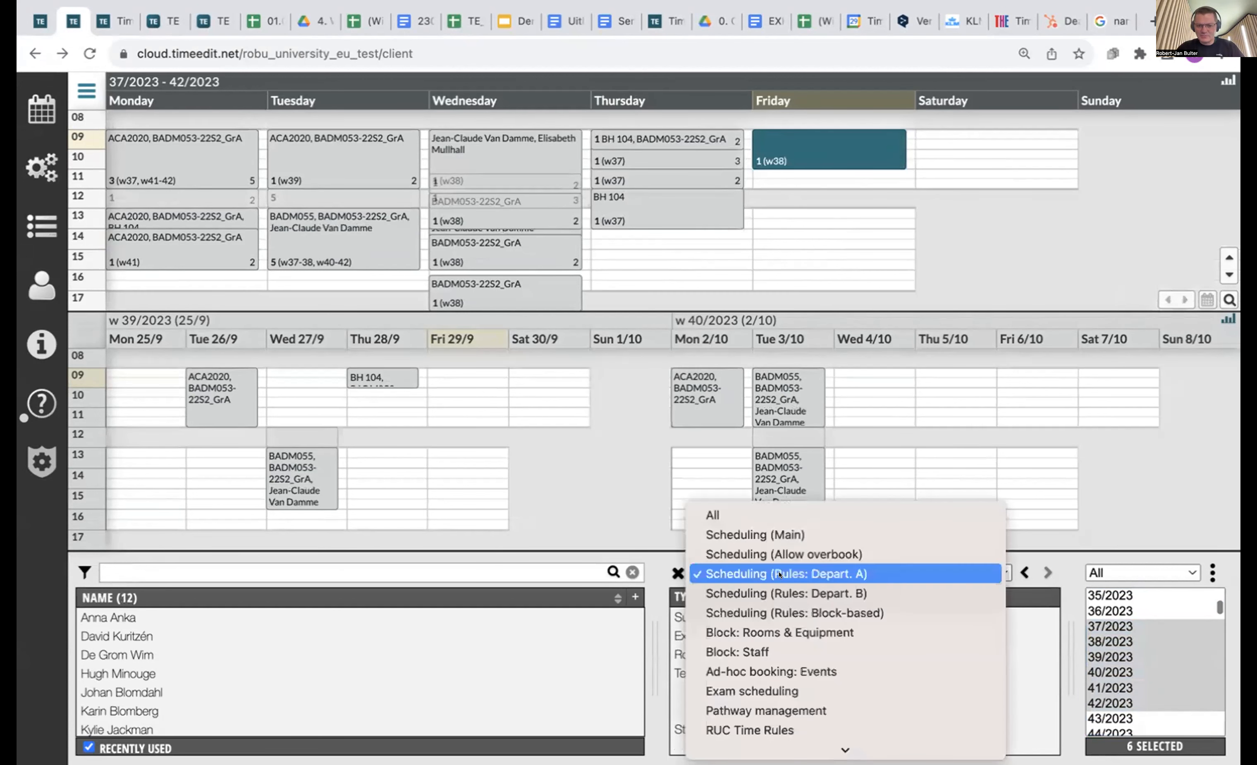
{"action": "left_click", "coordinate": [772, 535]}
{"action": "left_click", "coordinate": [808, 154]}
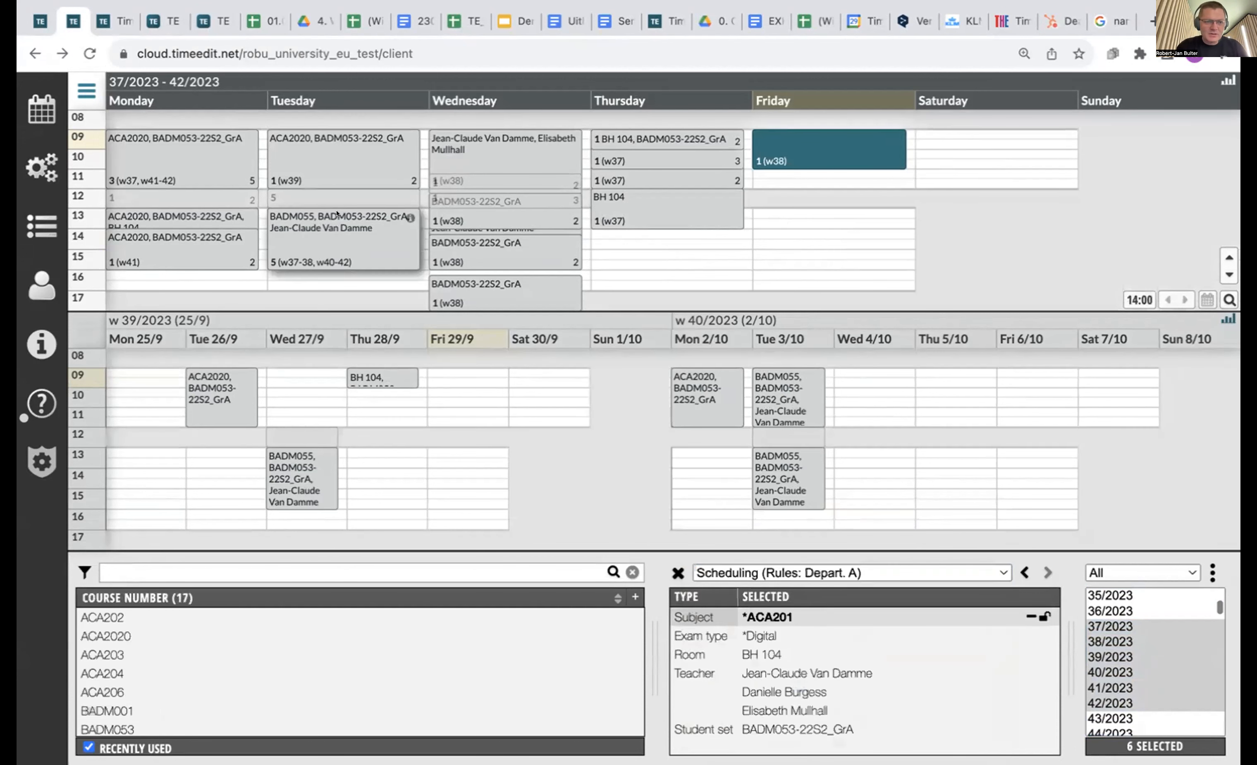
{"action": "left_click", "coordinate": [307, 199]}
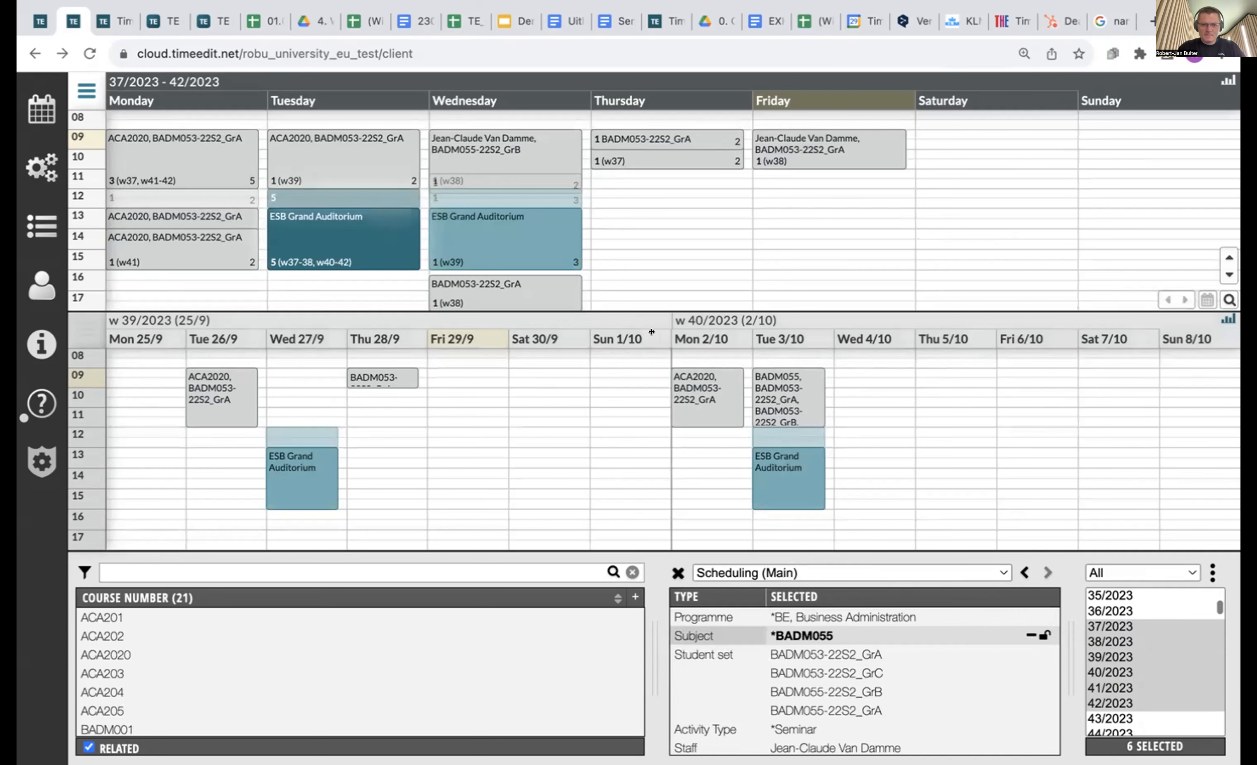
Narrow the lower calendar's week columns, then trial-move the seminar series to Thursday and back.
{"action": "left_click_drag", "start_coordinate": [663, 331], "coordinate": [263, 332]}
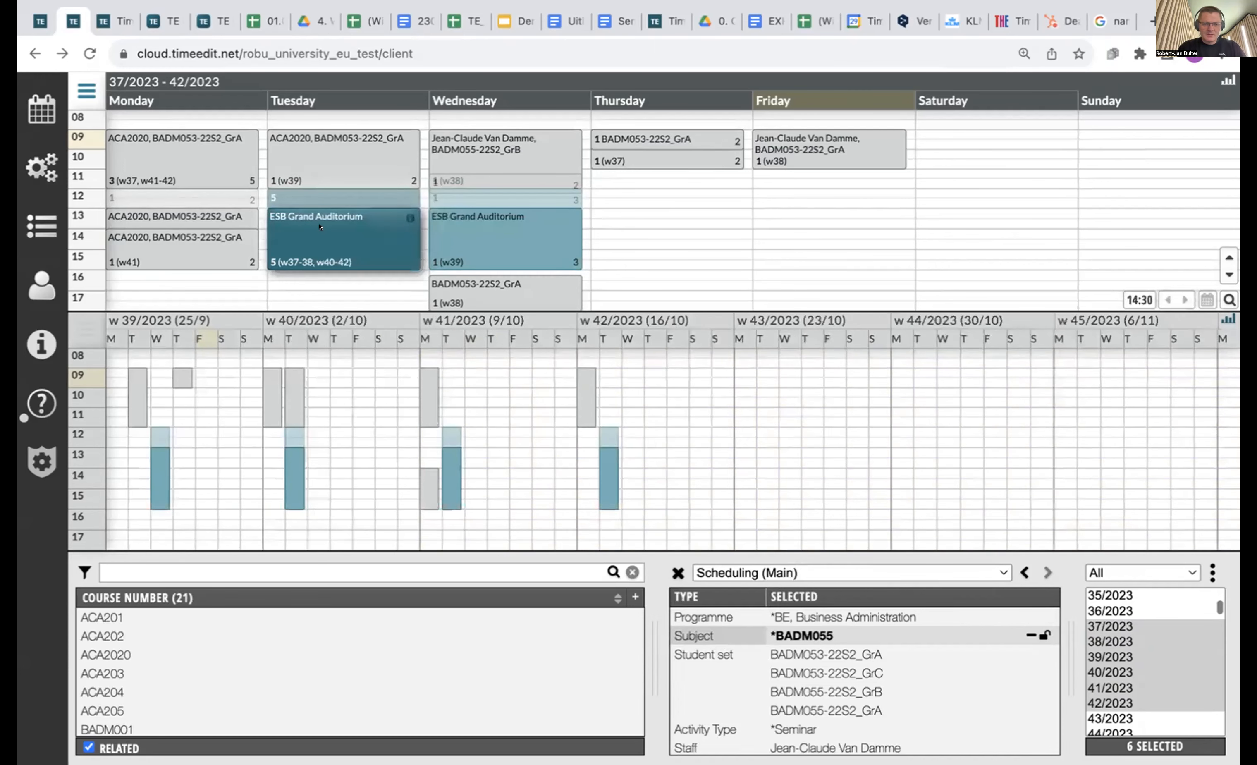
{"action": "left_click_drag", "start_coordinate": [306, 225], "coordinate": [647, 226]}
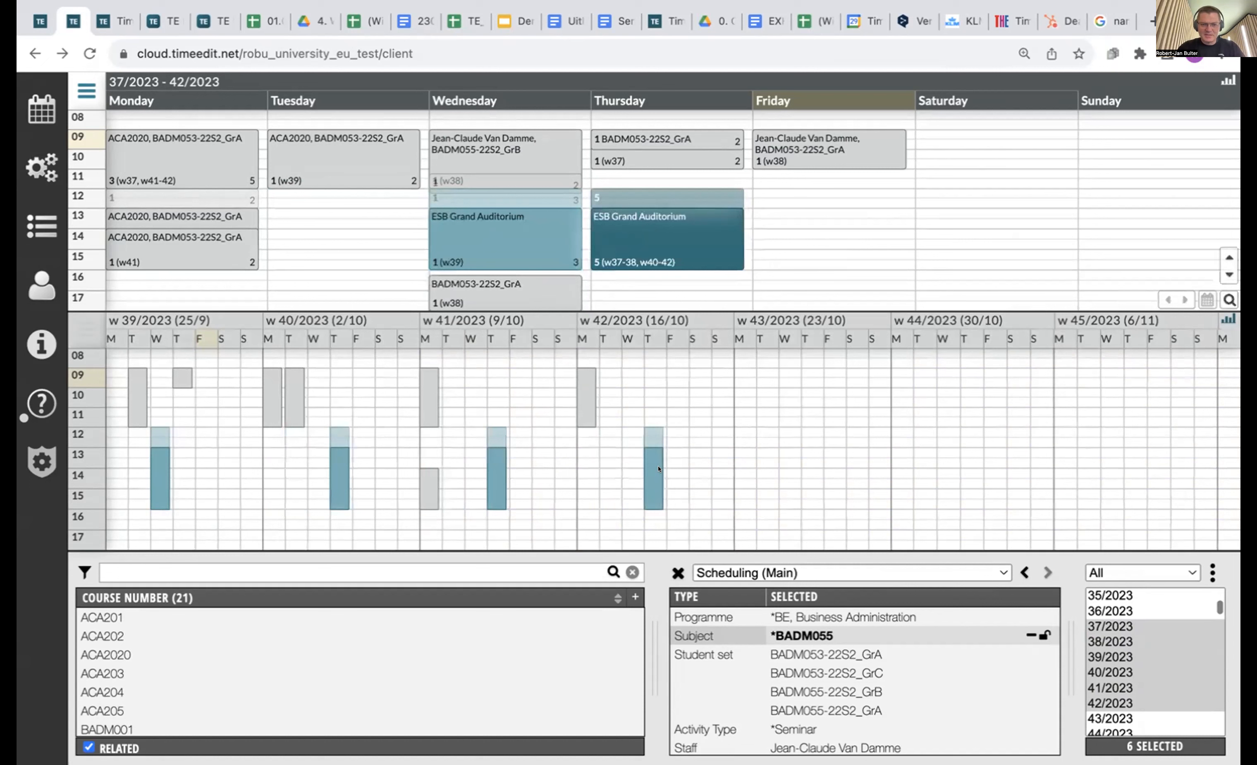
{"action": "mouse_move", "coordinate": [650, 468]}
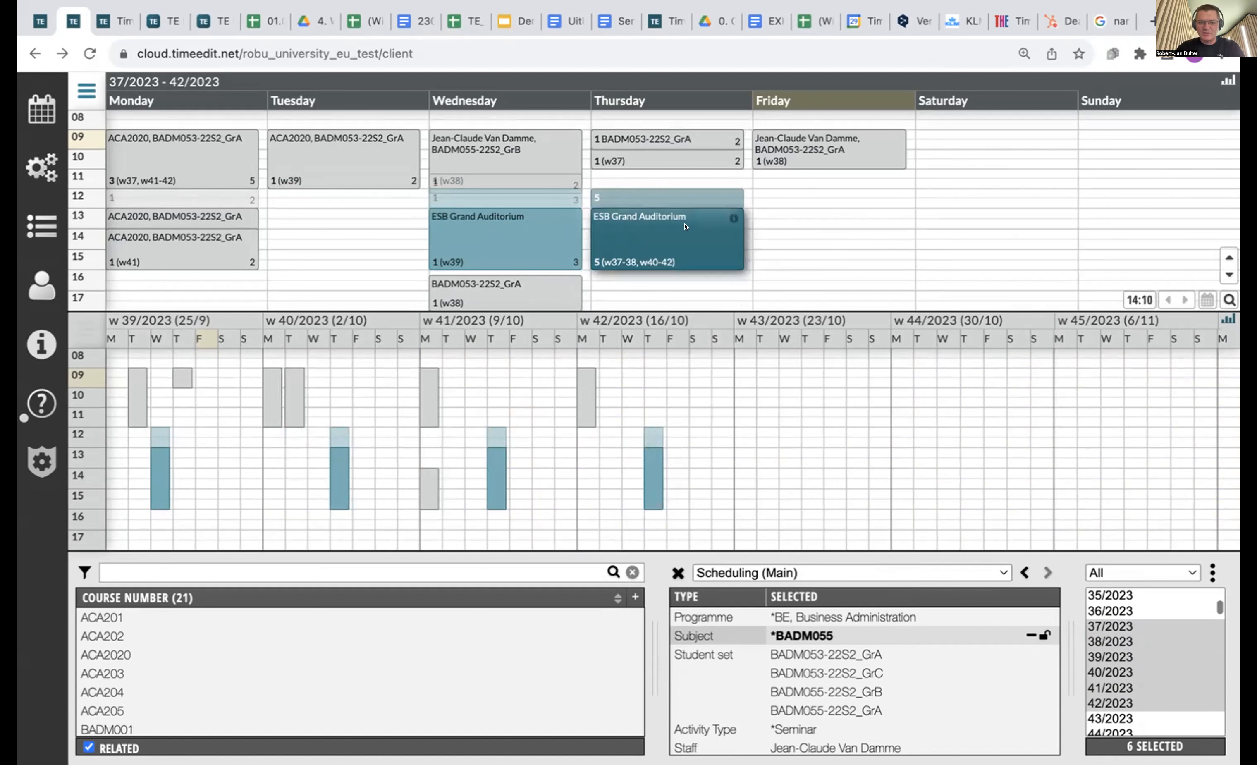
{"action": "left_click_drag", "start_coordinate": [648, 237], "coordinate": [321, 227]}
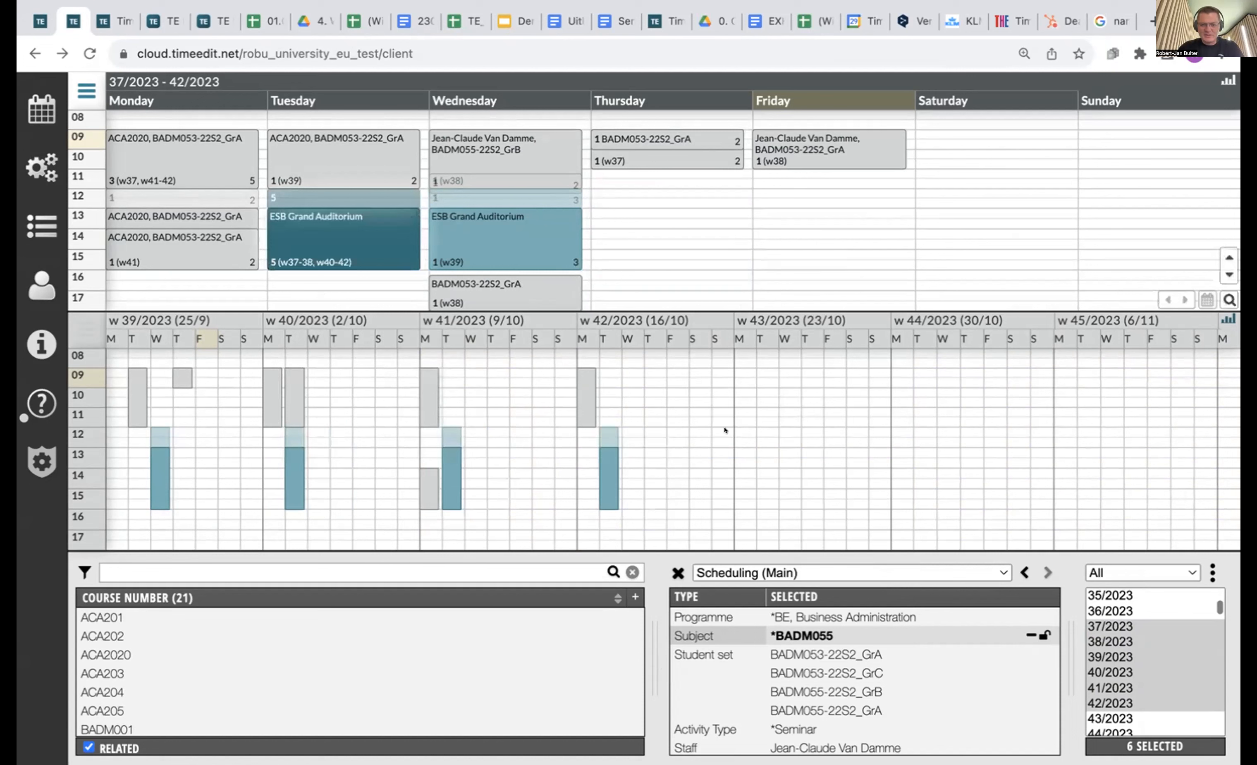
Step the lower calendar back to week 35 and pick up the Tuesday seminar series.
{"action": "left_click", "coordinate": [987, 469]}
{"action": "left_click", "coordinate": [1164, 538]}
{"action": "left_click", "coordinate": [1164, 538]}
{"action": "left_click", "coordinate": [1164, 538]}
{"action": "left_click", "coordinate": [1164, 539]}
{"action": "left_click", "coordinate": [363, 227]}
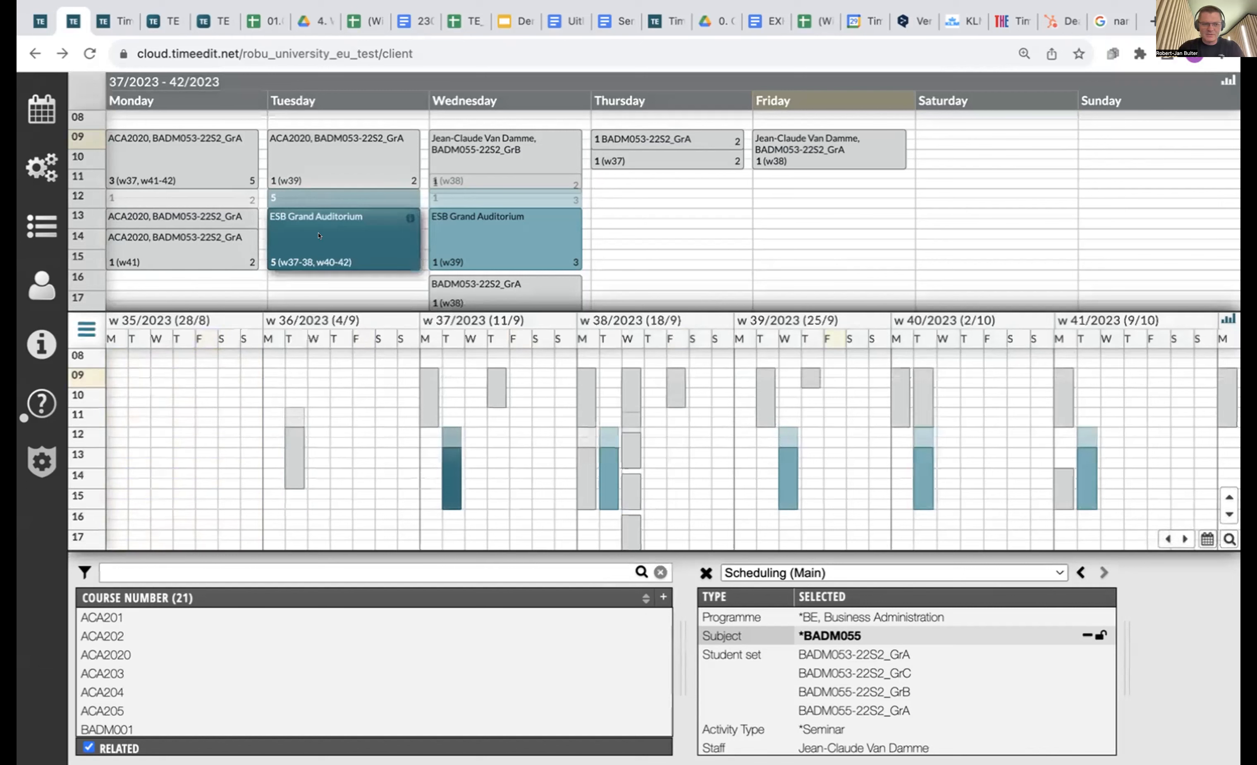
Drop the seminar series on Thursday 13:00–16:00, then move the week 37 occurrence to Tuesday and back.
{"action": "left_click", "coordinate": [648, 232]}
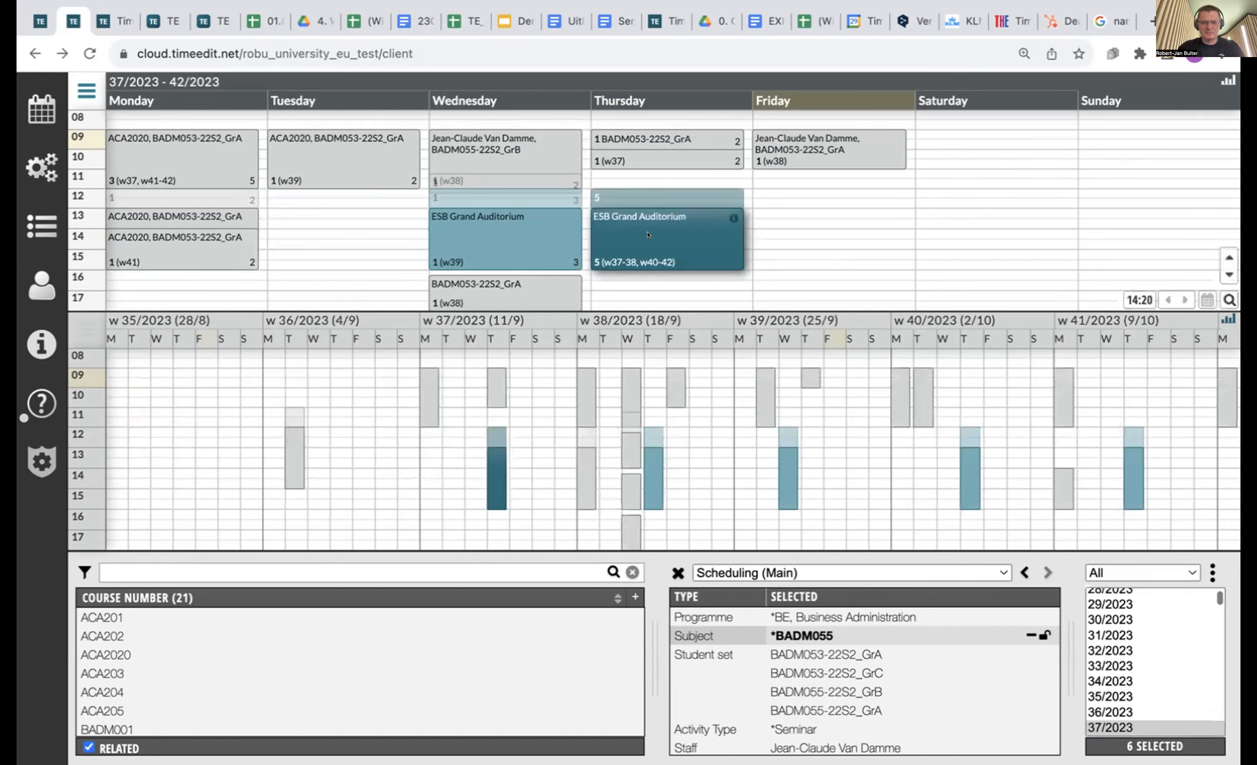
{"action": "left_click", "coordinate": [487, 480]}
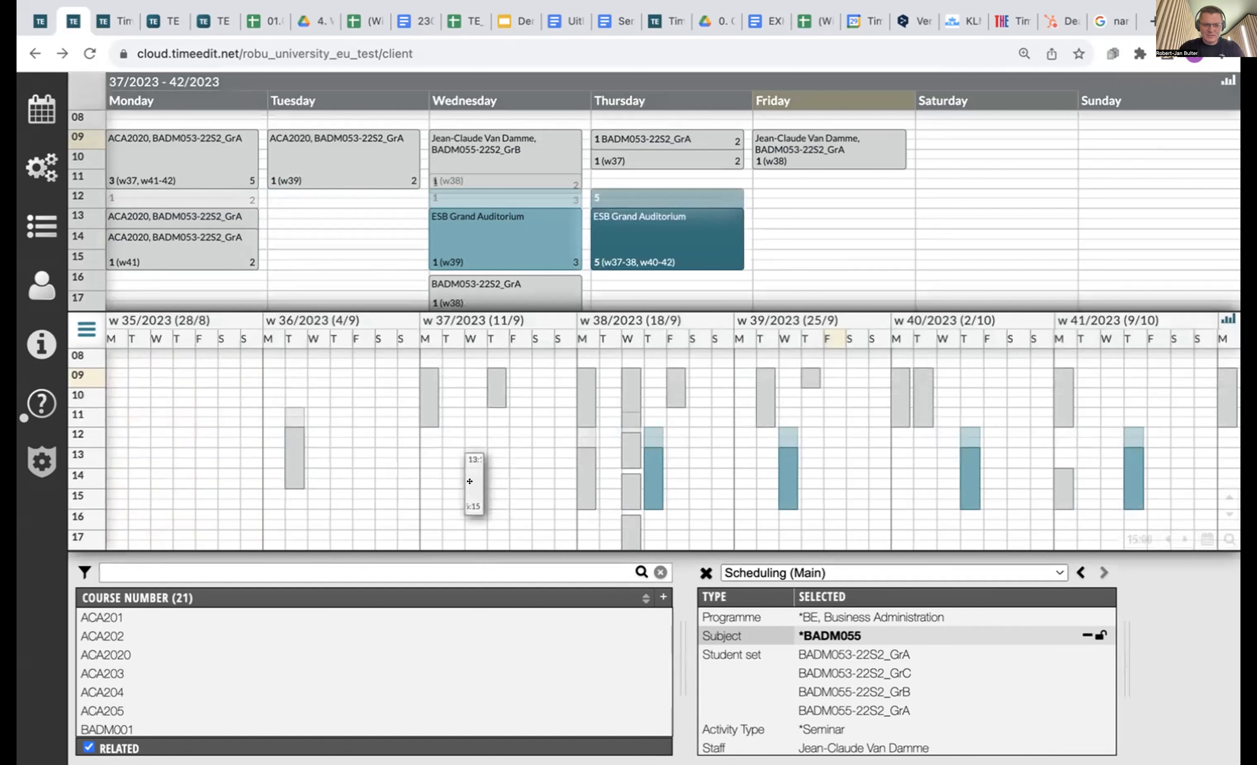
{"action": "left_click", "coordinate": [456, 481]}
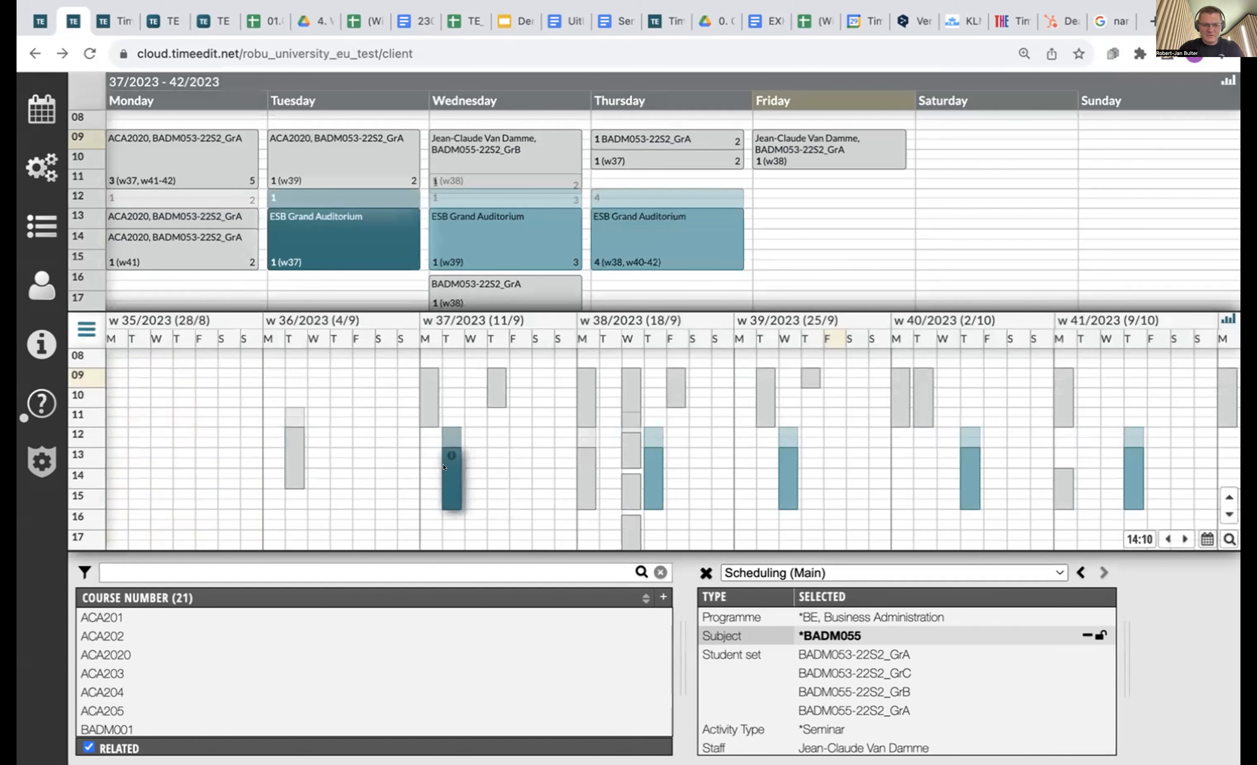
{"action": "mouse_move", "coordinate": [444, 467]}
{"action": "left_click_drag", "start_coordinate": [444, 467], "coordinate": [486, 457]}
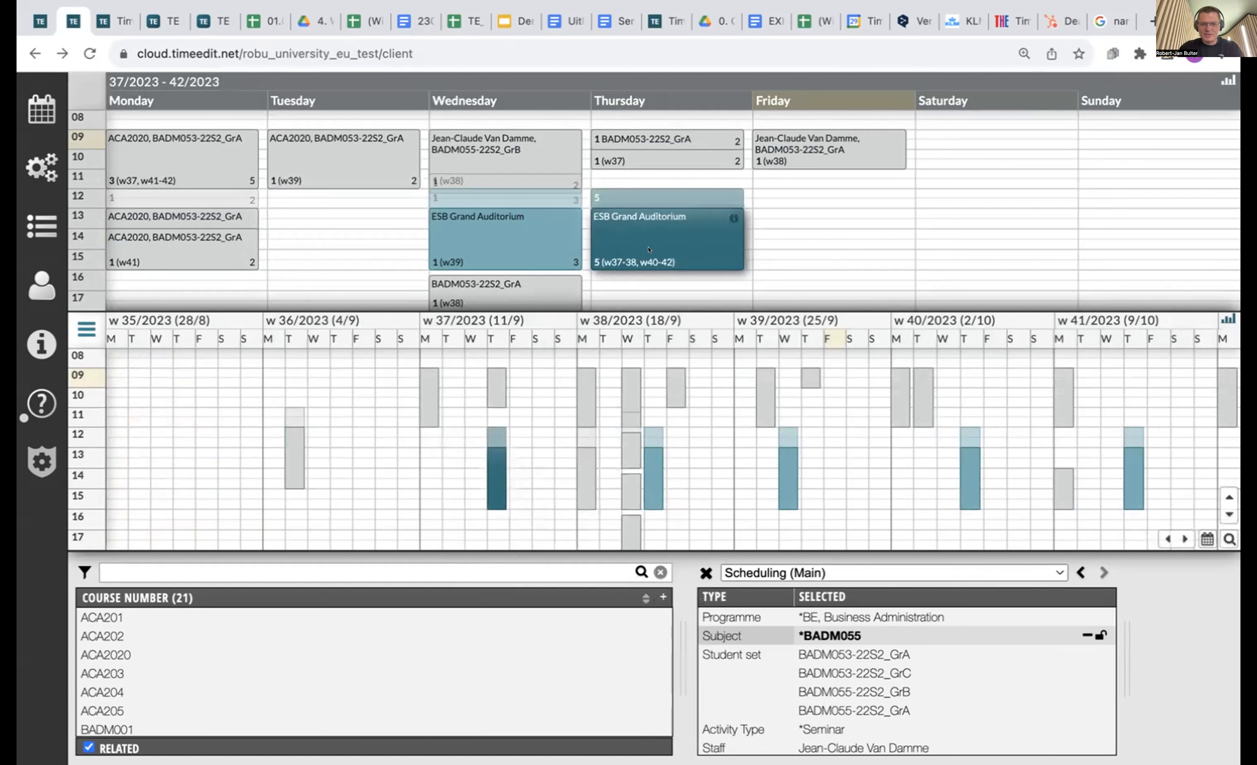
{"action": "mouse_move", "coordinate": [649, 249]}
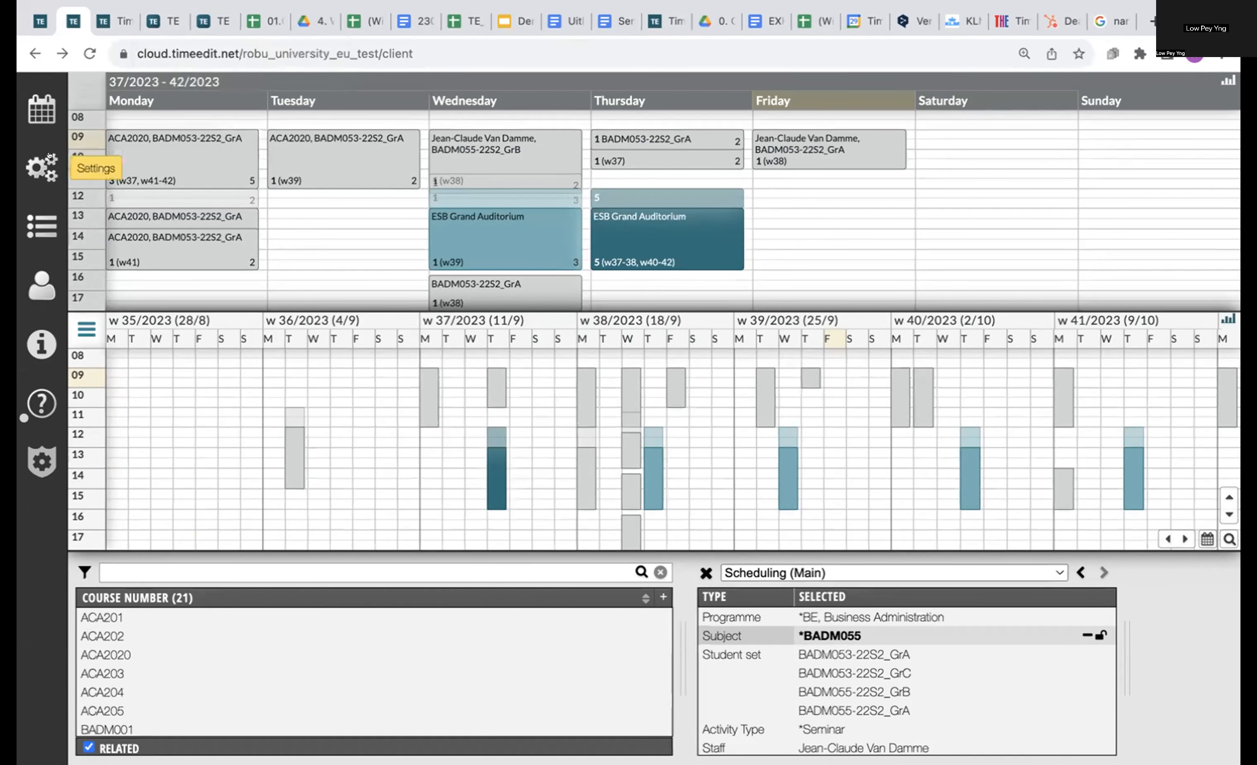
In calendar settings, try the absolute and time-period interval types, then revert to relative to today.
{"action": "left_click", "coordinate": [44, 166]}
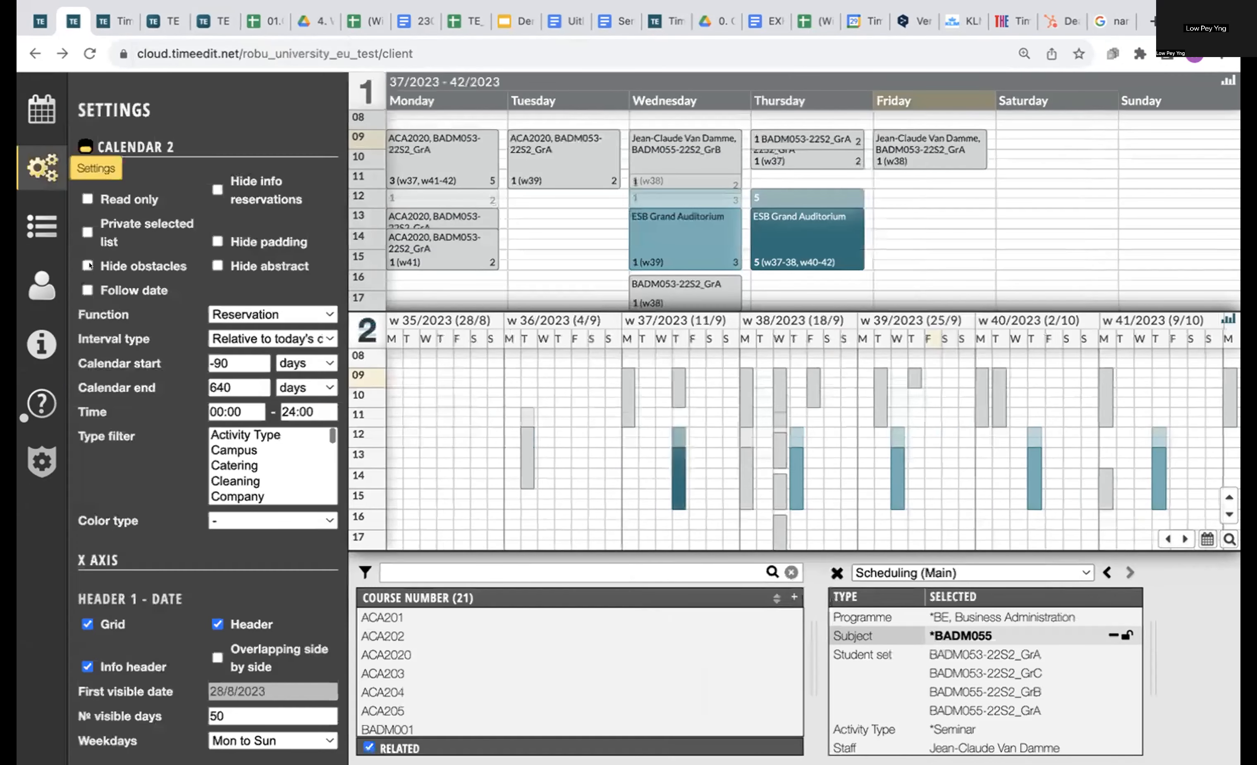
{"action": "left_click", "coordinate": [268, 332]}
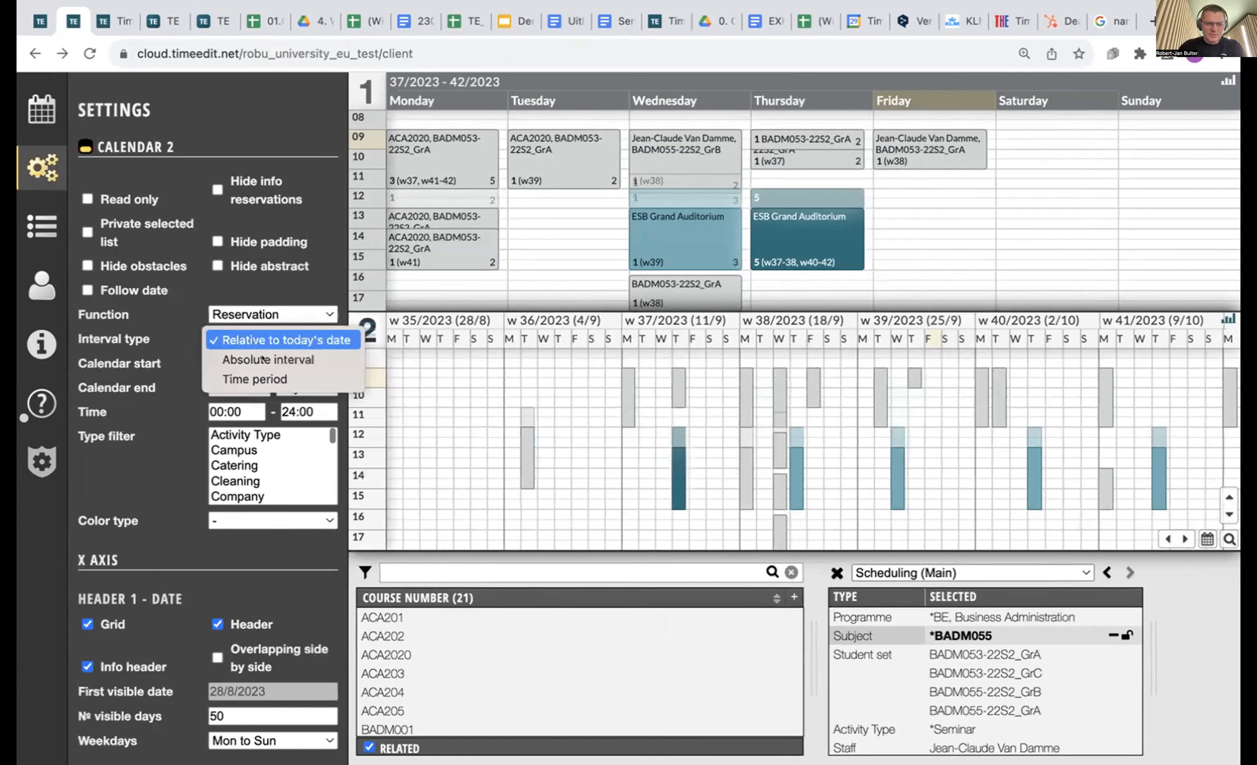
{"action": "left_click", "coordinate": [283, 359]}
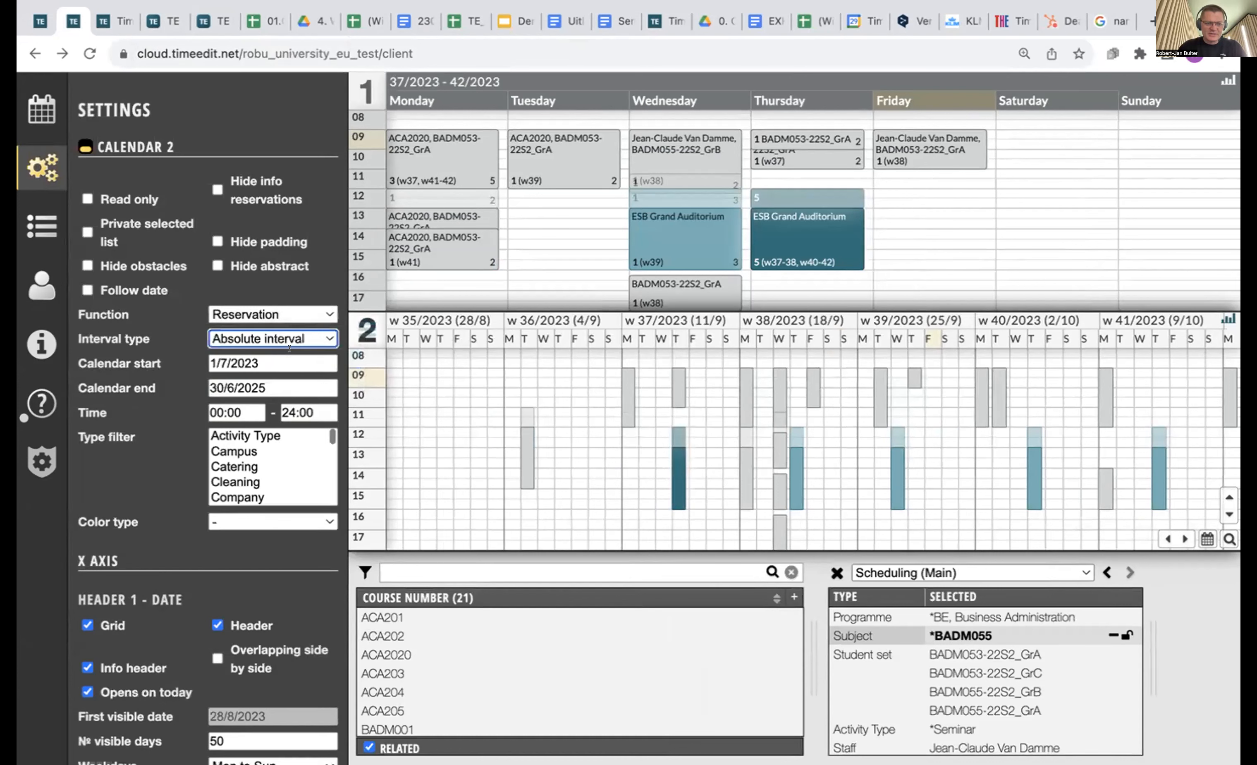
{"action": "left_click", "coordinate": [266, 338]}
{"action": "left_click", "coordinate": [268, 357]}
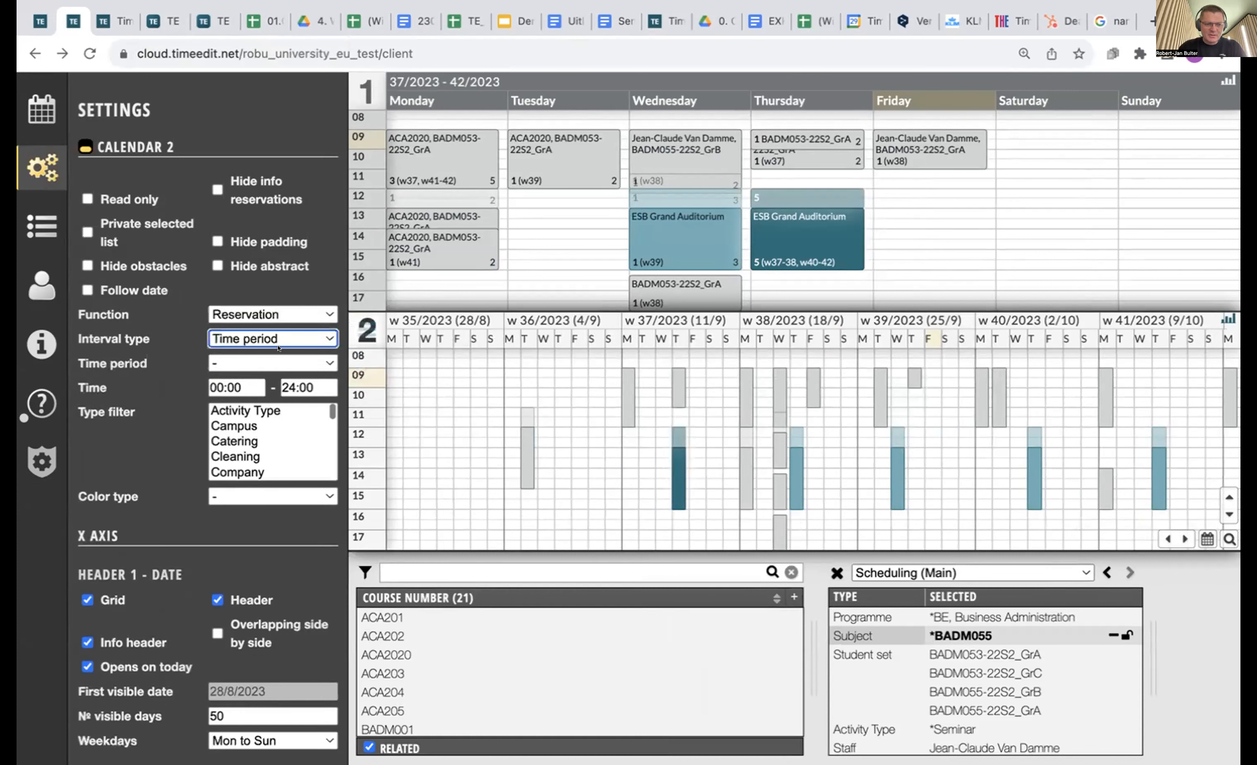
{"action": "left_click", "coordinate": [276, 363]}
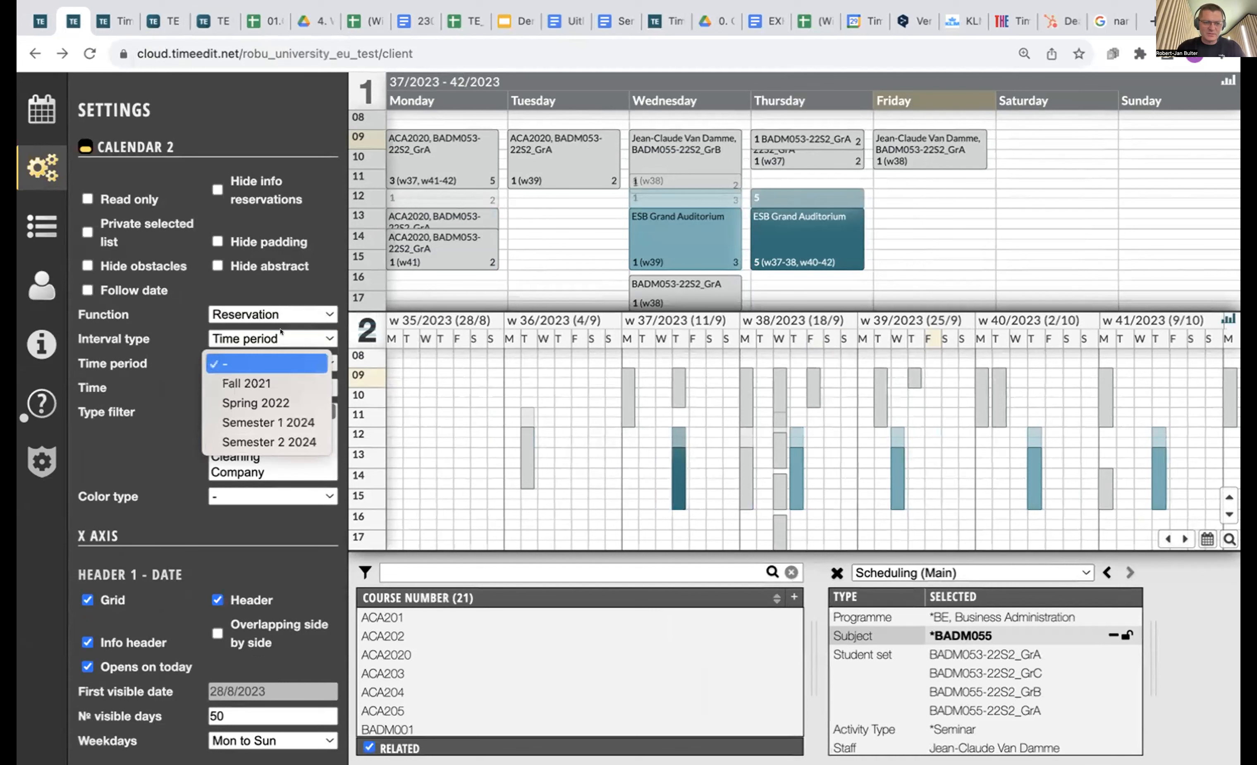
{"action": "left_click", "coordinate": [308, 291]}
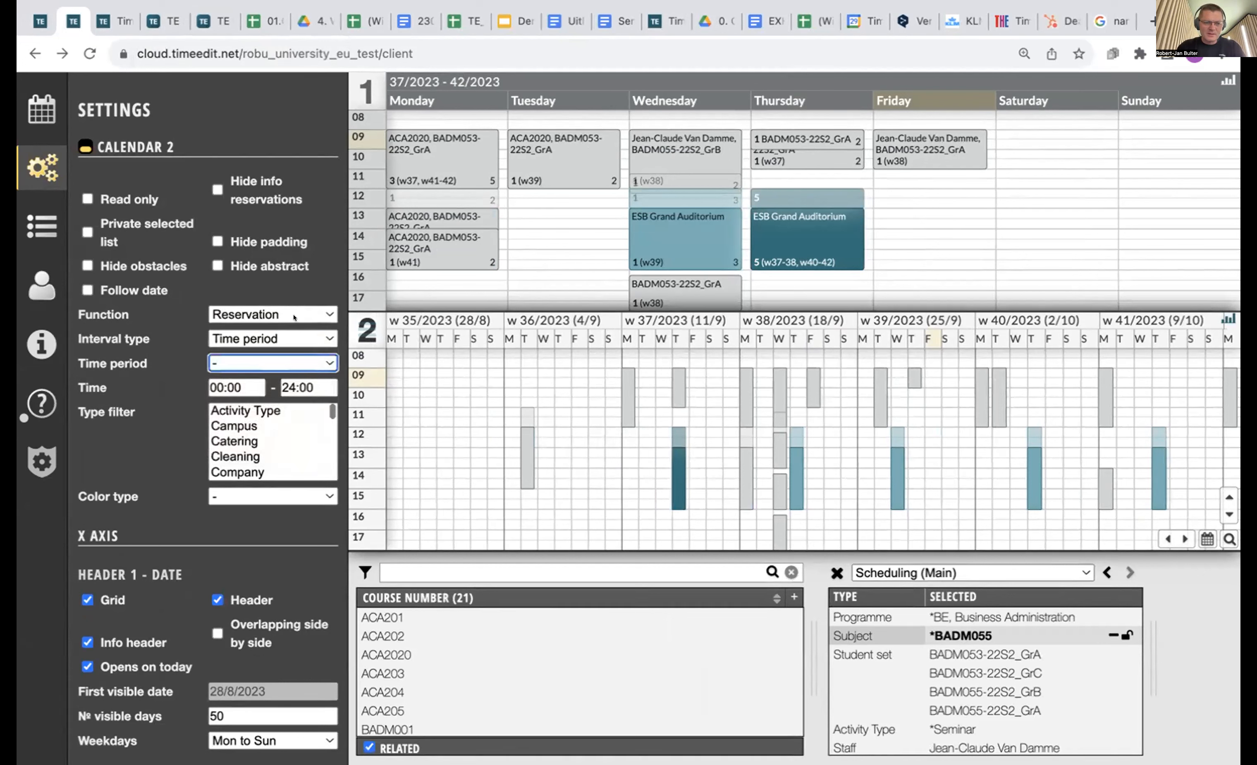
{"action": "left_click", "coordinate": [294, 331]}
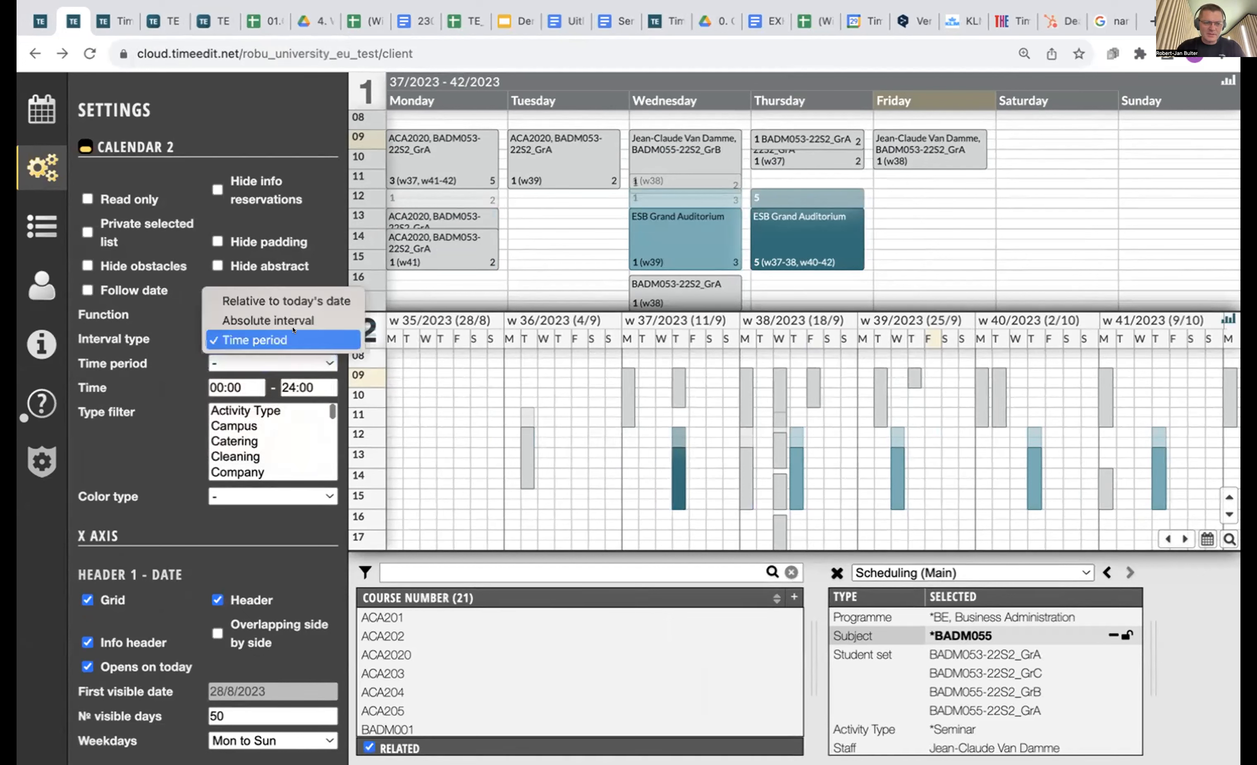
{"action": "left_click", "coordinate": [307, 302]}
Review the relative interval's start offset of -90 days and end value of 640 days.
{"action": "left_click", "coordinate": [239, 358]}
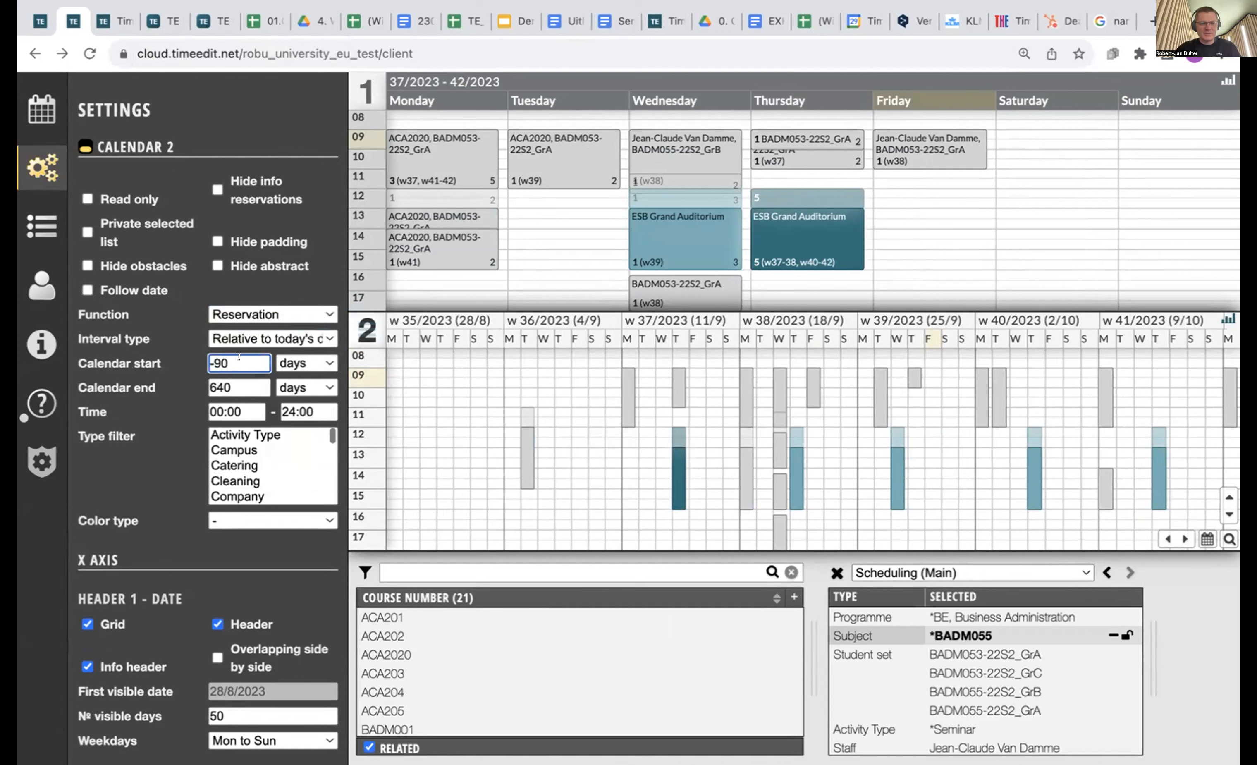
{"action": "type", "text": "0"}
{"action": "key", "text": "BackSpace"}
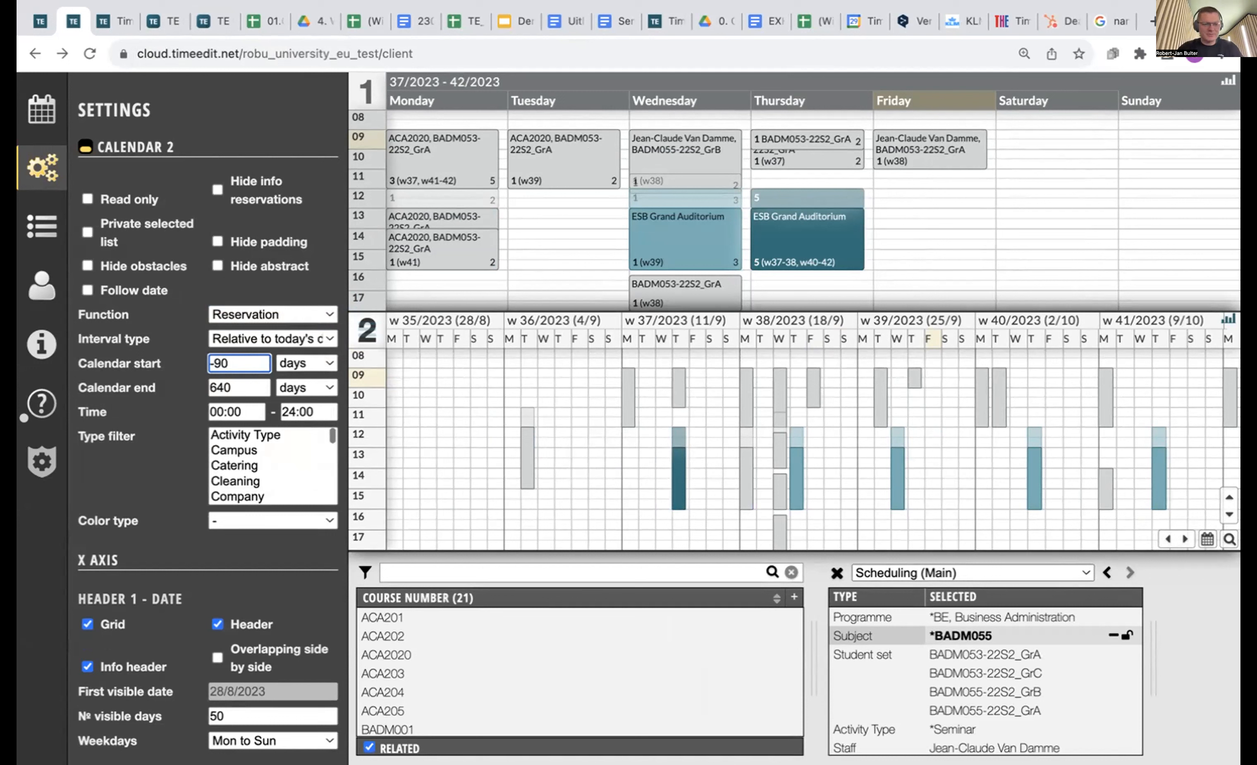
{"action": "left_click", "coordinate": [227, 386]}
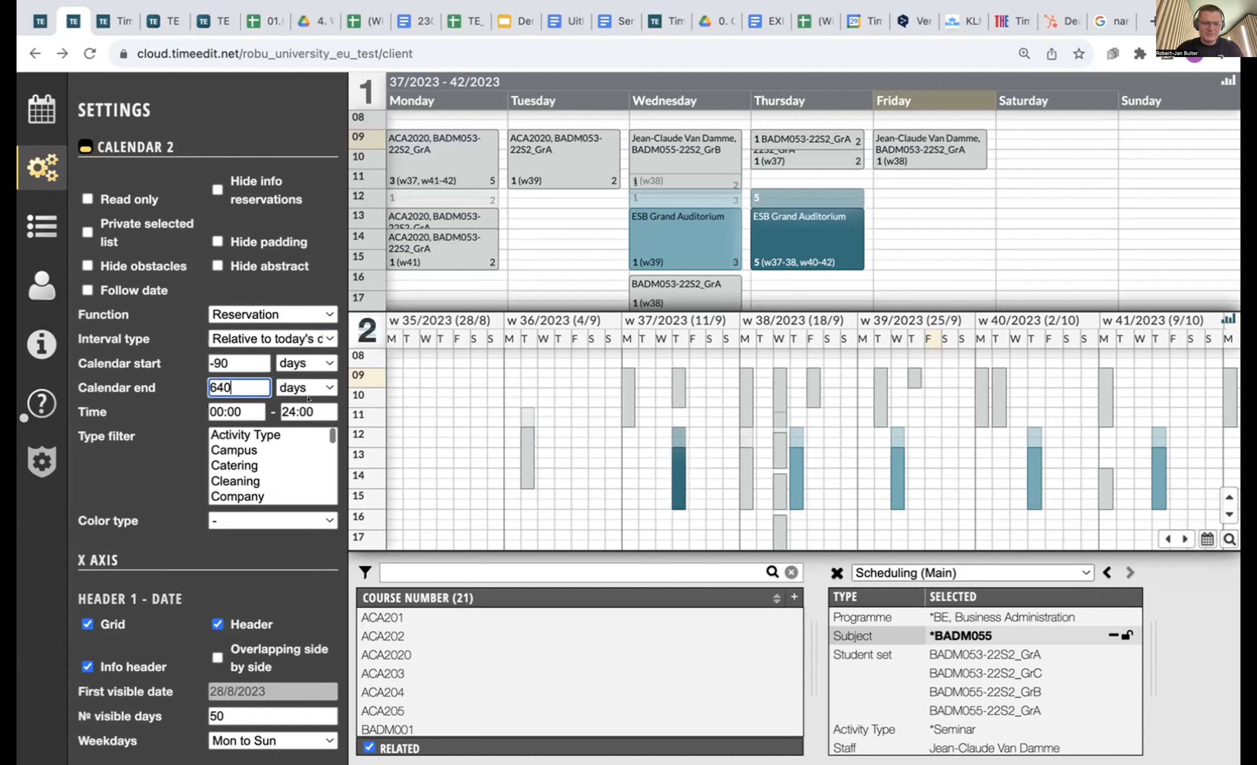
Limit calendar 2 to the Semester 2 2024 time period.
{"action": "left_click", "coordinate": [291, 335]}
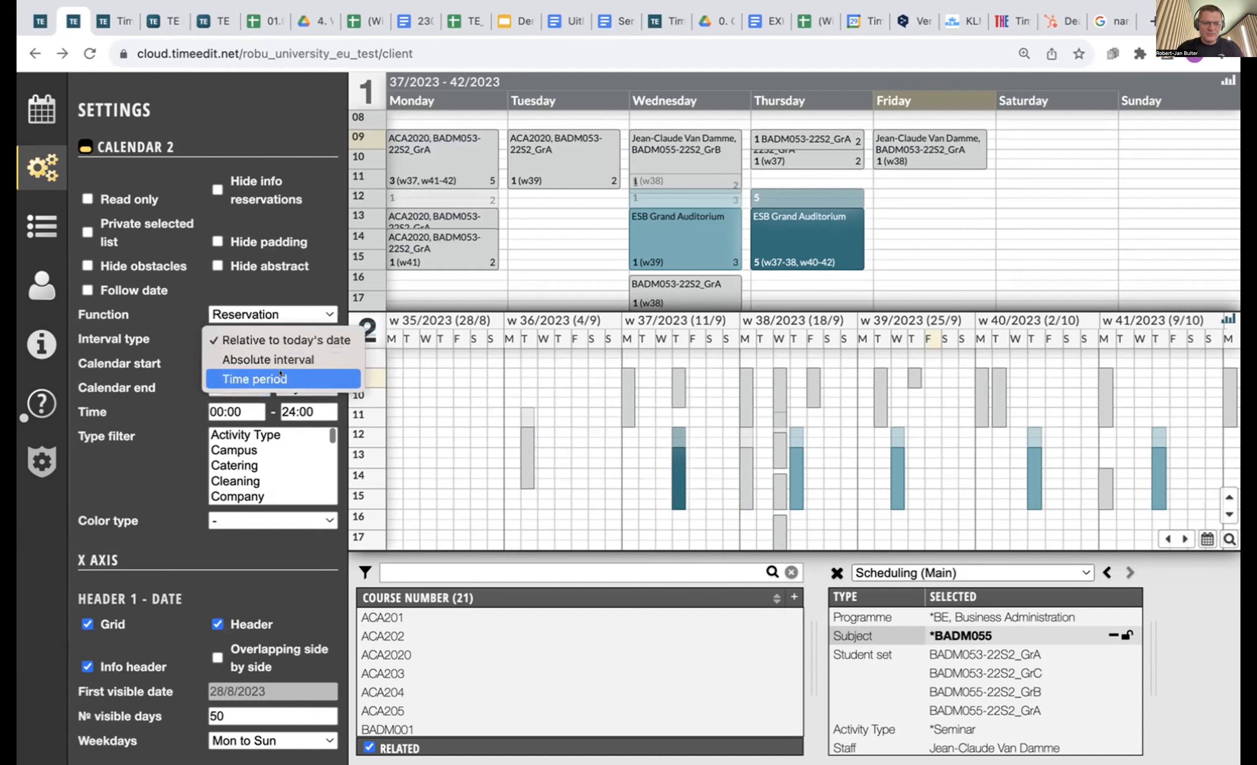
{"action": "left_click", "coordinate": [304, 378]}
{"action": "left_click", "coordinate": [305, 362]}
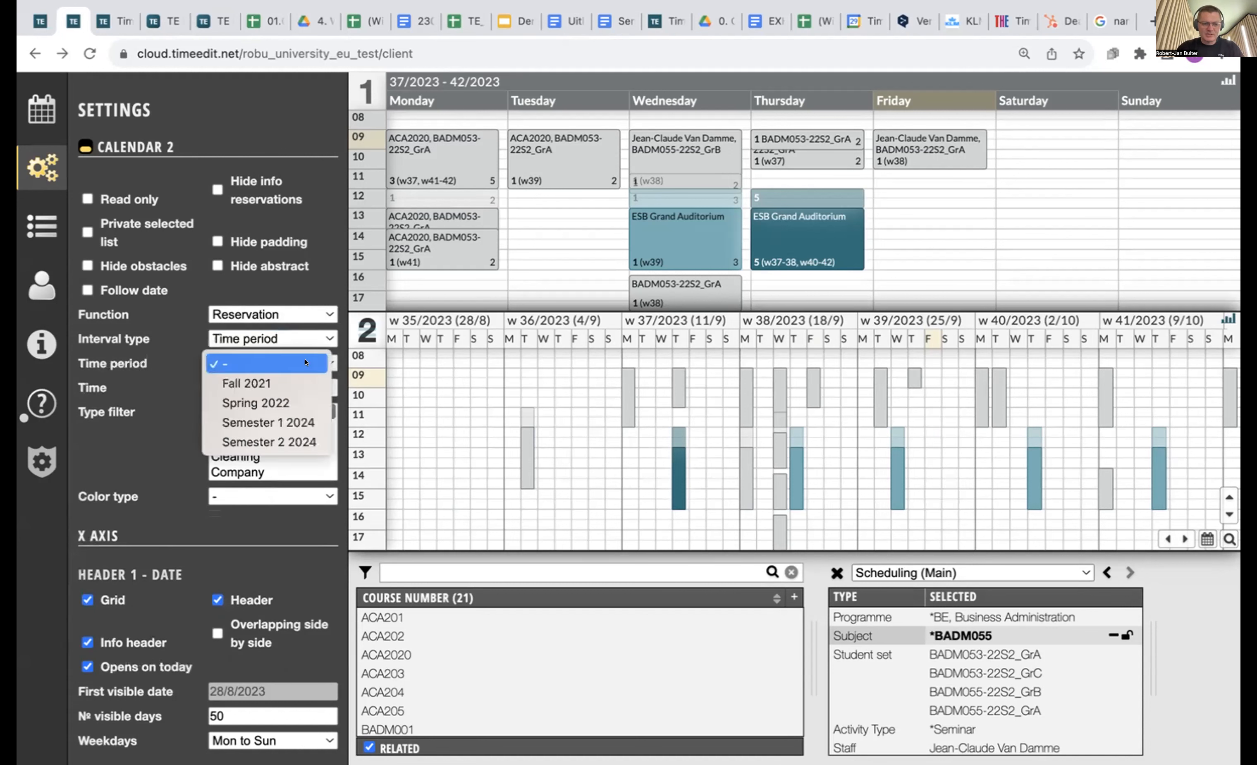
{"action": "left_click", "coordinate": [294, 443]}
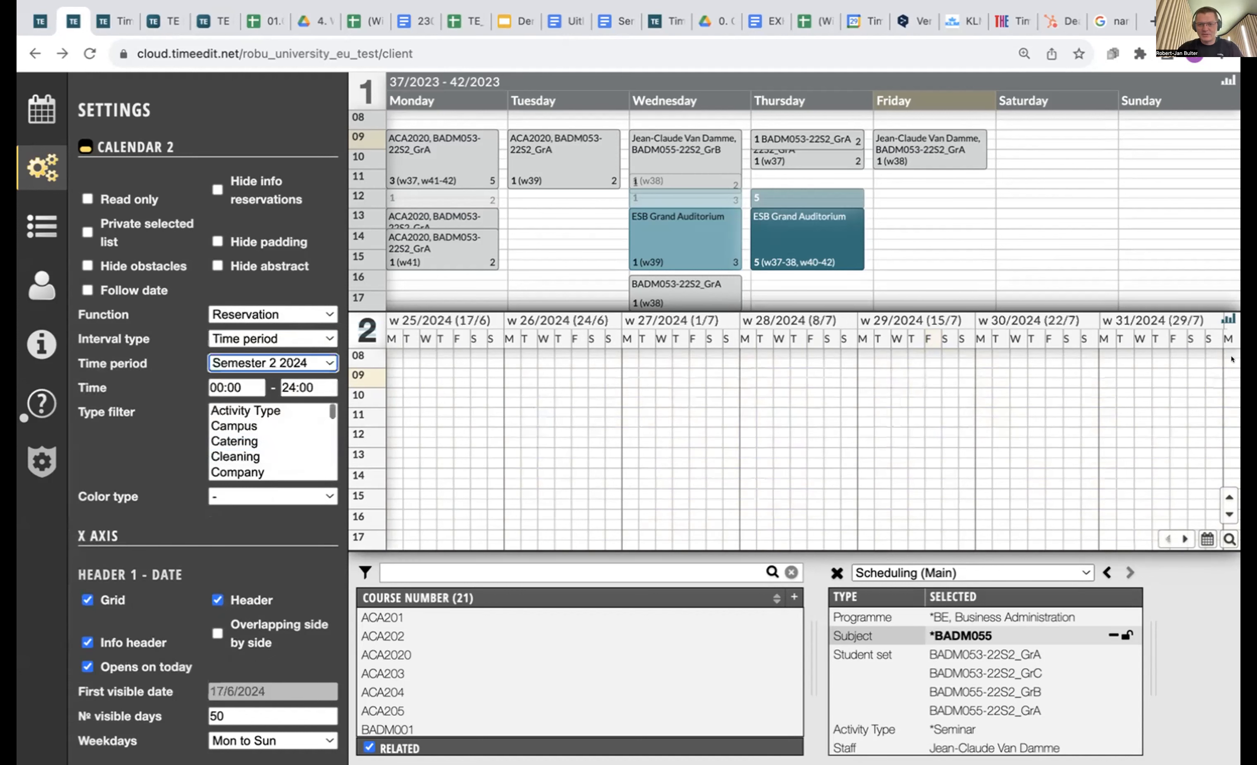
Set calendar 2's Color type to Activity Type and hide the settings panel.
{"action": "left_click", "coordinate": [39, 171]}
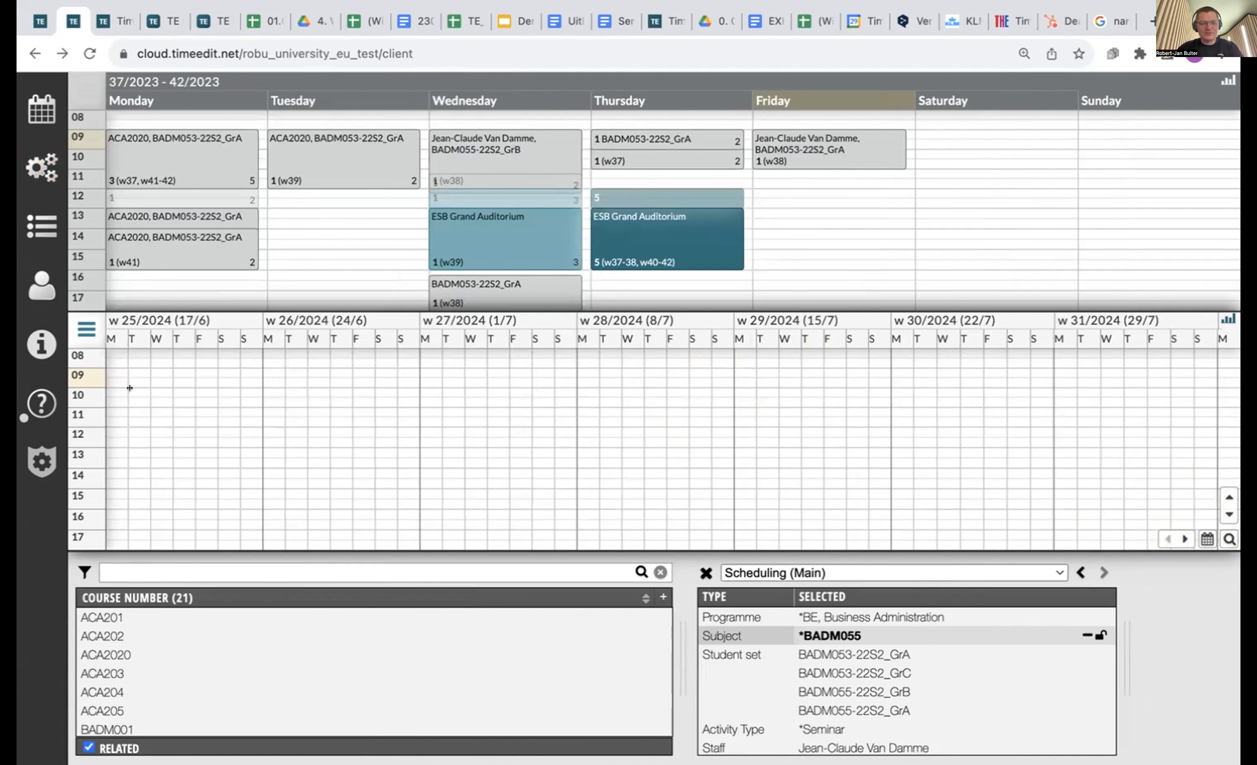
{"action": "left_click", "coordinate": [28, 169]}
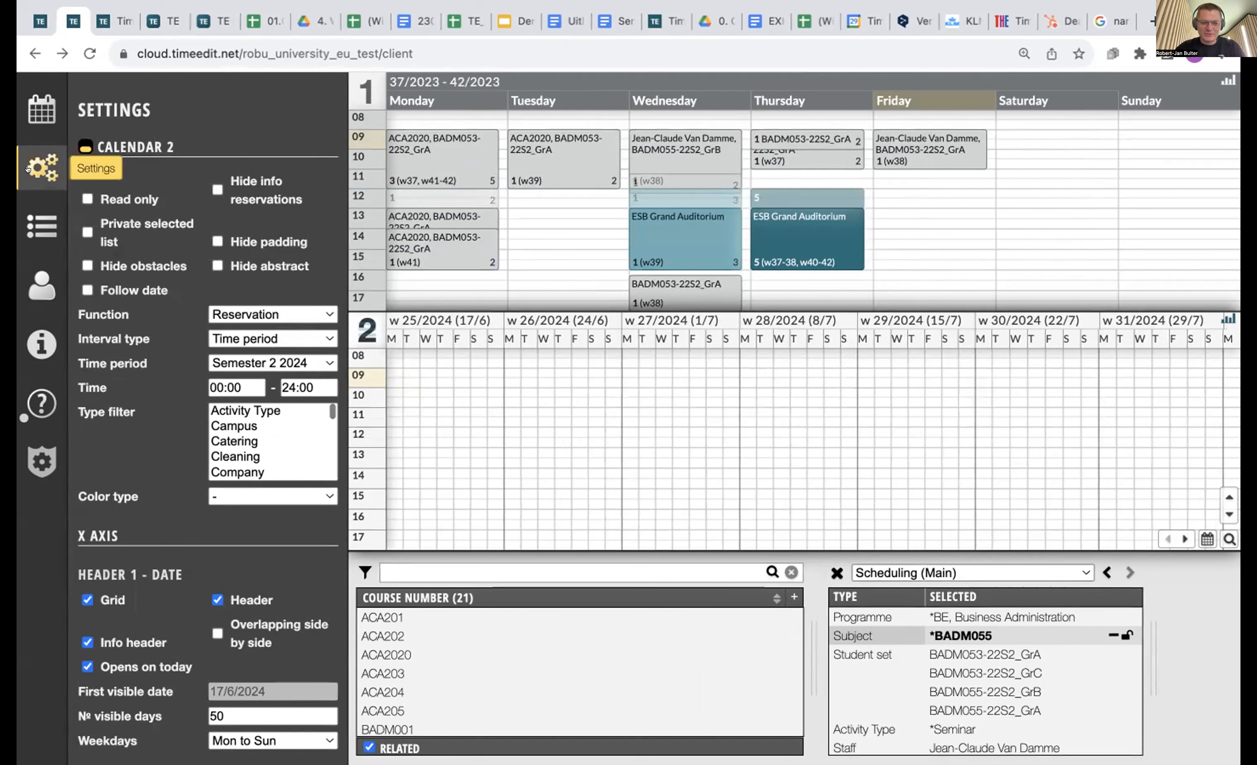
{"action": "left_click", "coordinate": [273, 496]}
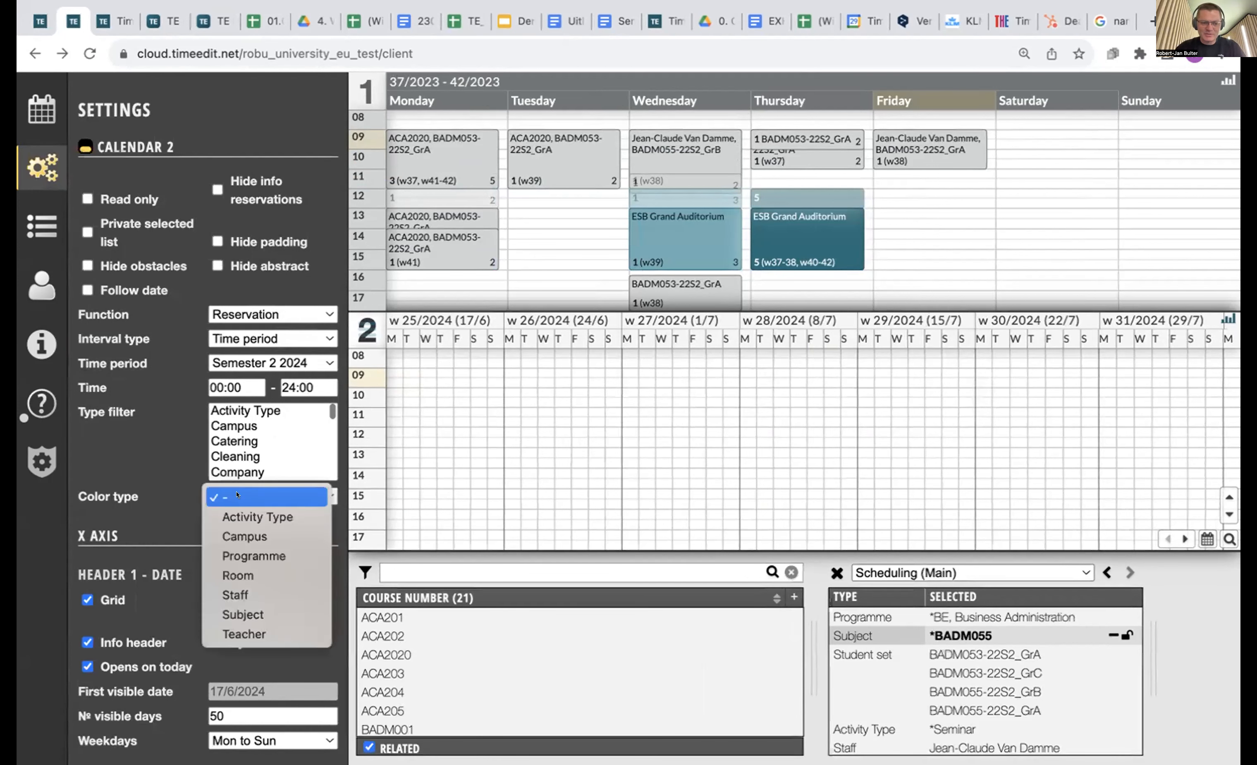
{"action": "left_click", "coordinate": [258, 515]}
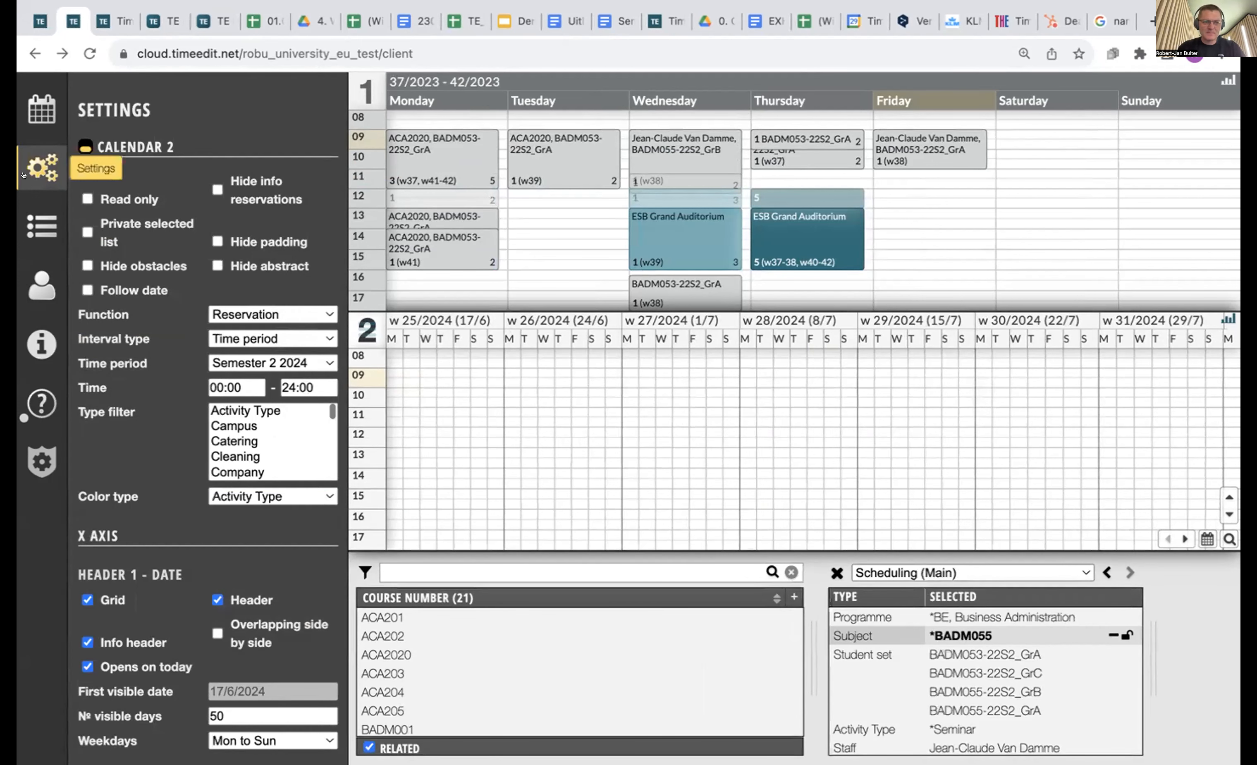
{"action": "left_click", "coordinate": [60, 160]}
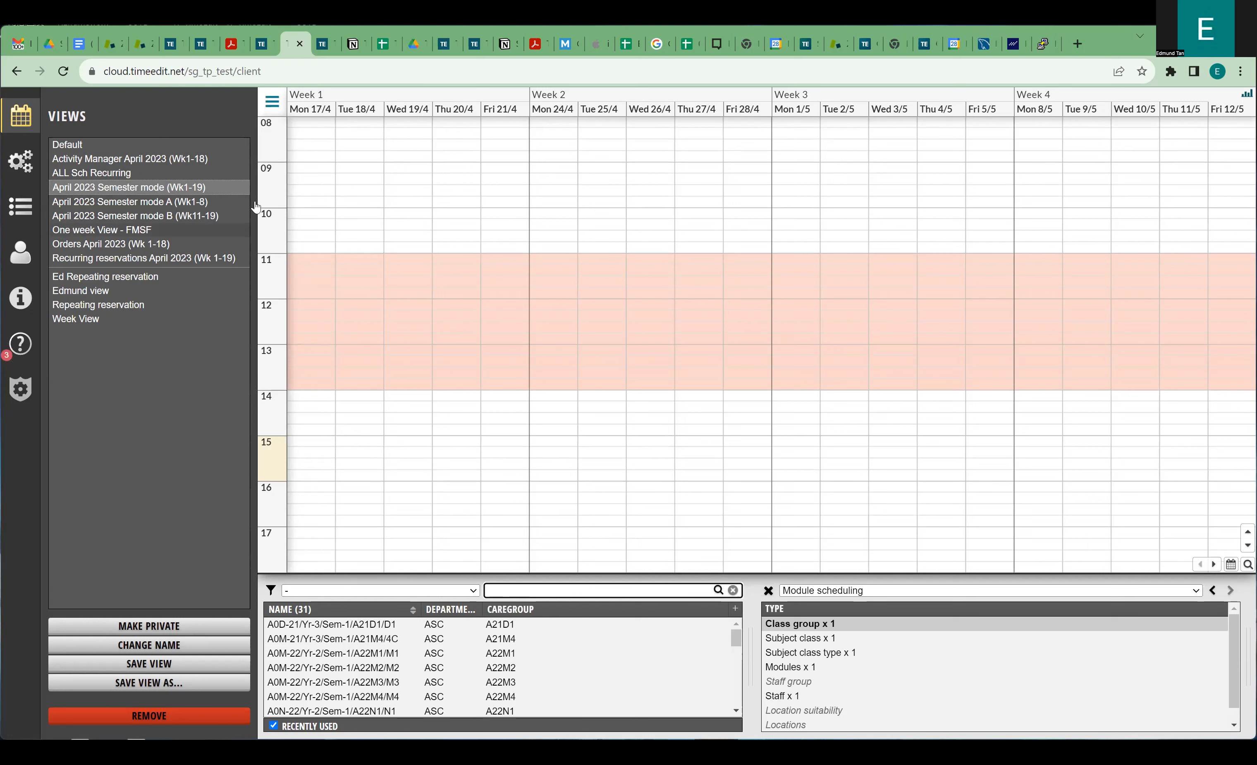
Load class group A0M-22/Yr-2/Sem-1/A22M2/M2's reservations in the One week View - FMSF.
{"action": "left_click", "coordinate": [142, 234]}
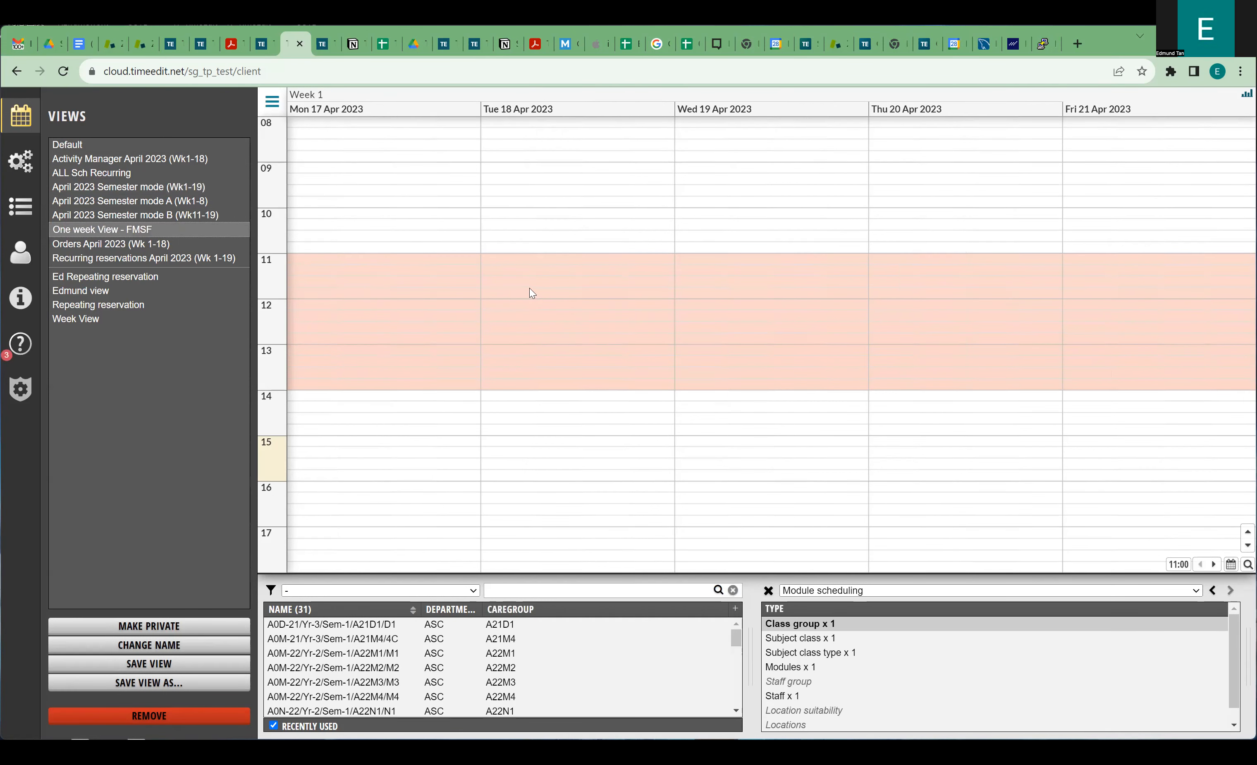
{"action": "double_click", "coordinate": [378, 667]}
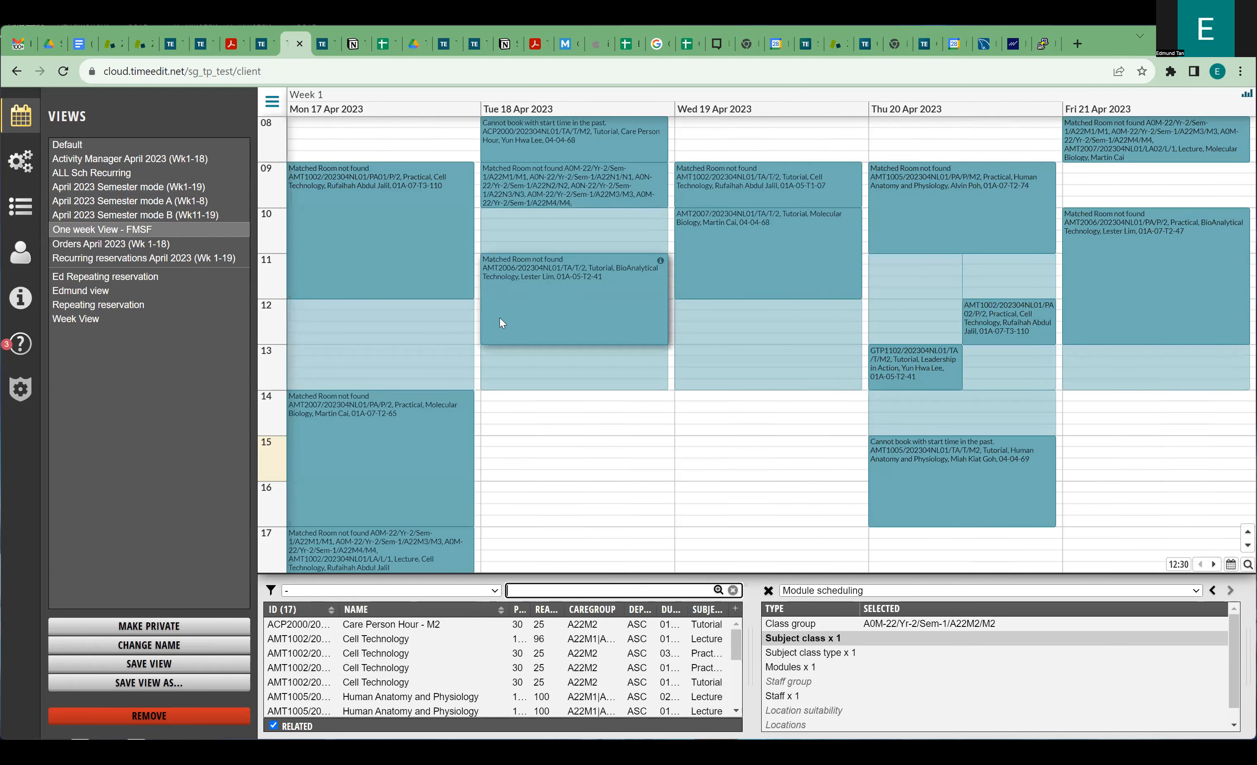
{"action": "scroll", "coordinate": [500, 318], "scroll_direction": "up", "scroll_amount": 2}
{"action": "scroll", "coordinate": [486, 238], "scroll_direction": "down", "scroll_amount": 2}
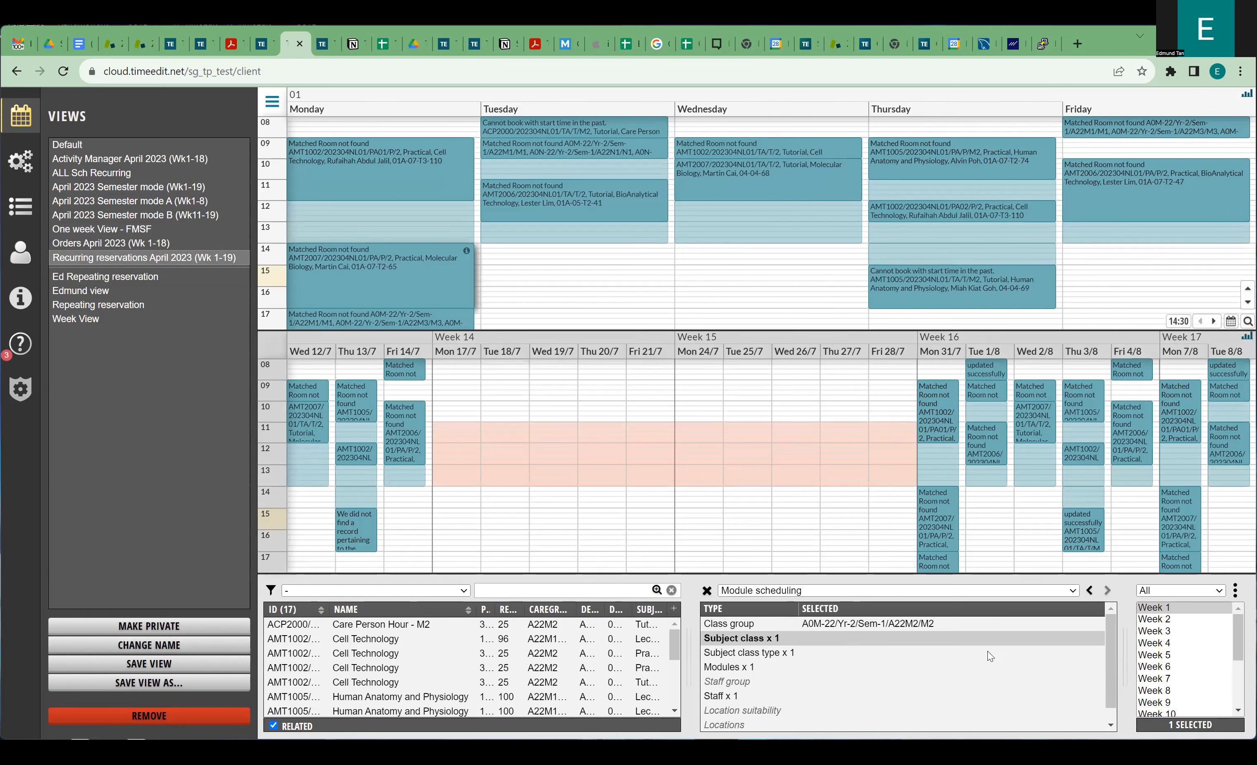
Select Weeks 2–5 plus Weeks 12 and 13 in the week selection.
{"action": "left_click", "coordinate": [1220, 592]}
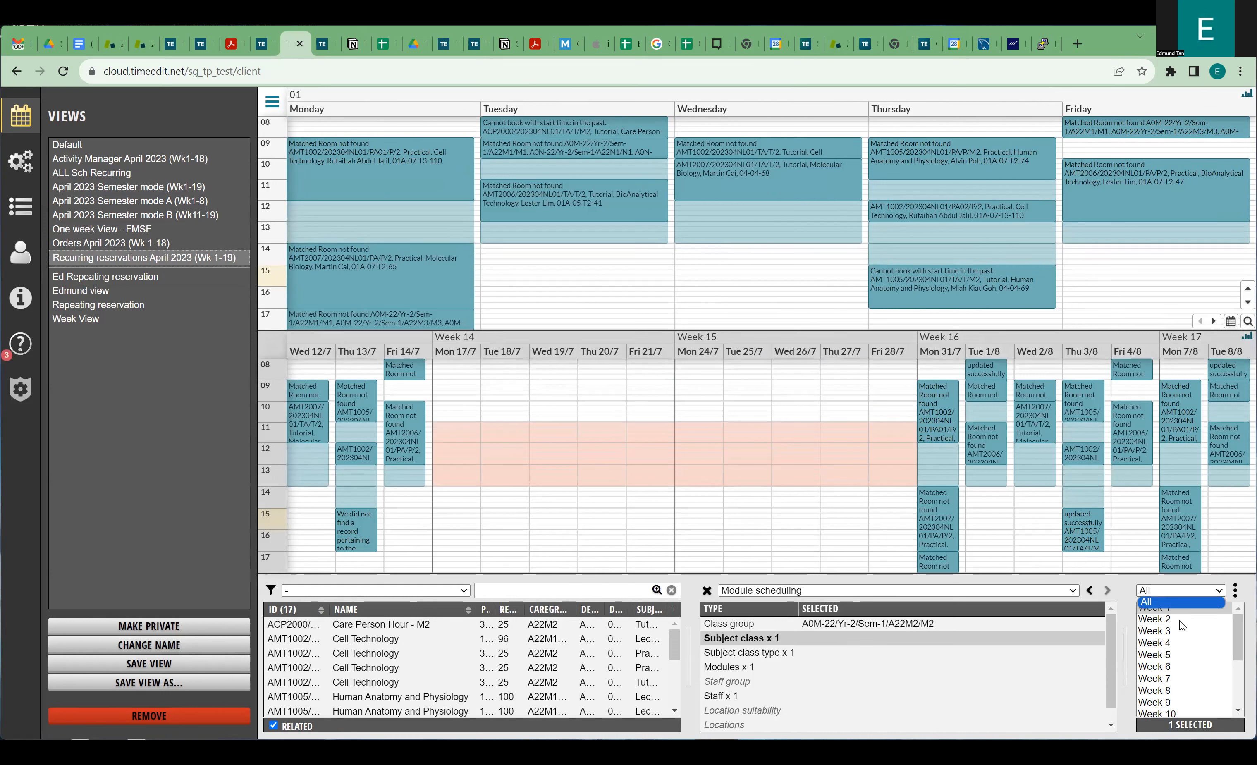
{"action": "left_click", "coordinate": [1162, 625]}
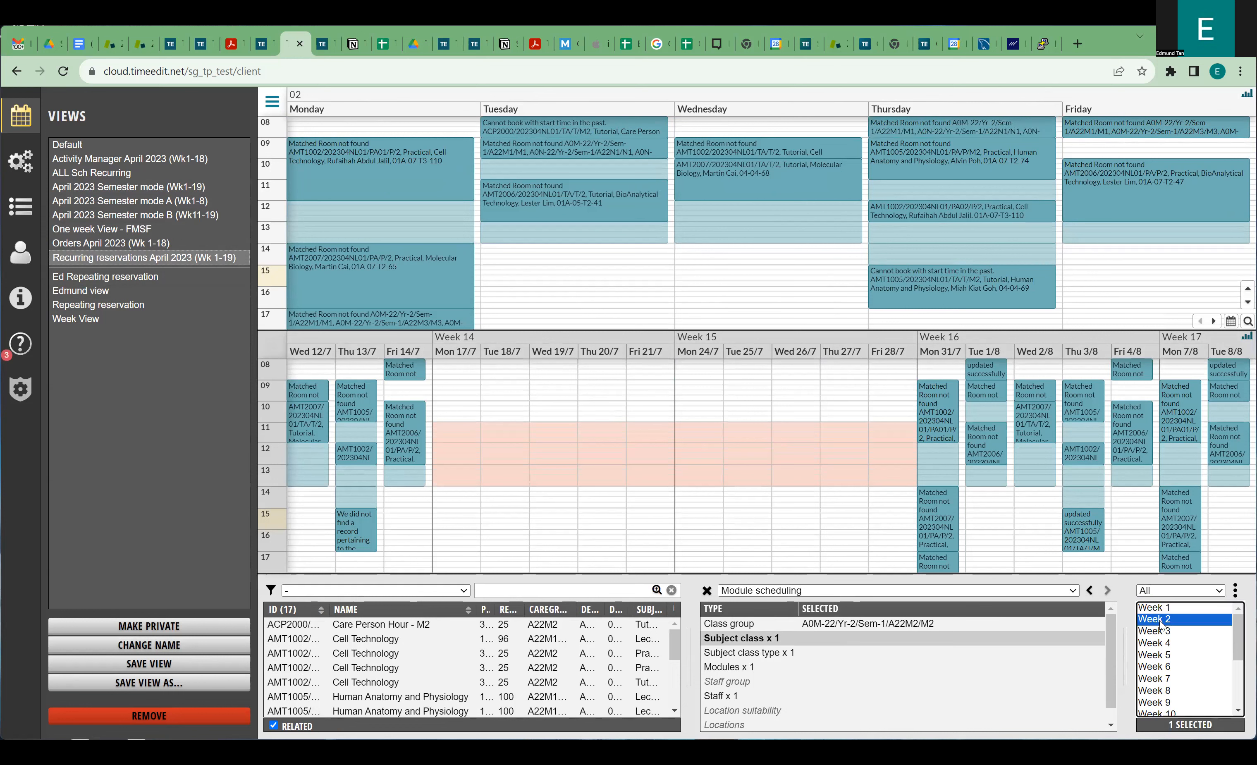
{"action": "left_click_drag", "start_coordinate": [1161, 625], "coordinate": [1177, 680]}
{"action": "scroll", "coordinate": [1178, 681], "scroll_direction": "down", "scroll_amount": 2}
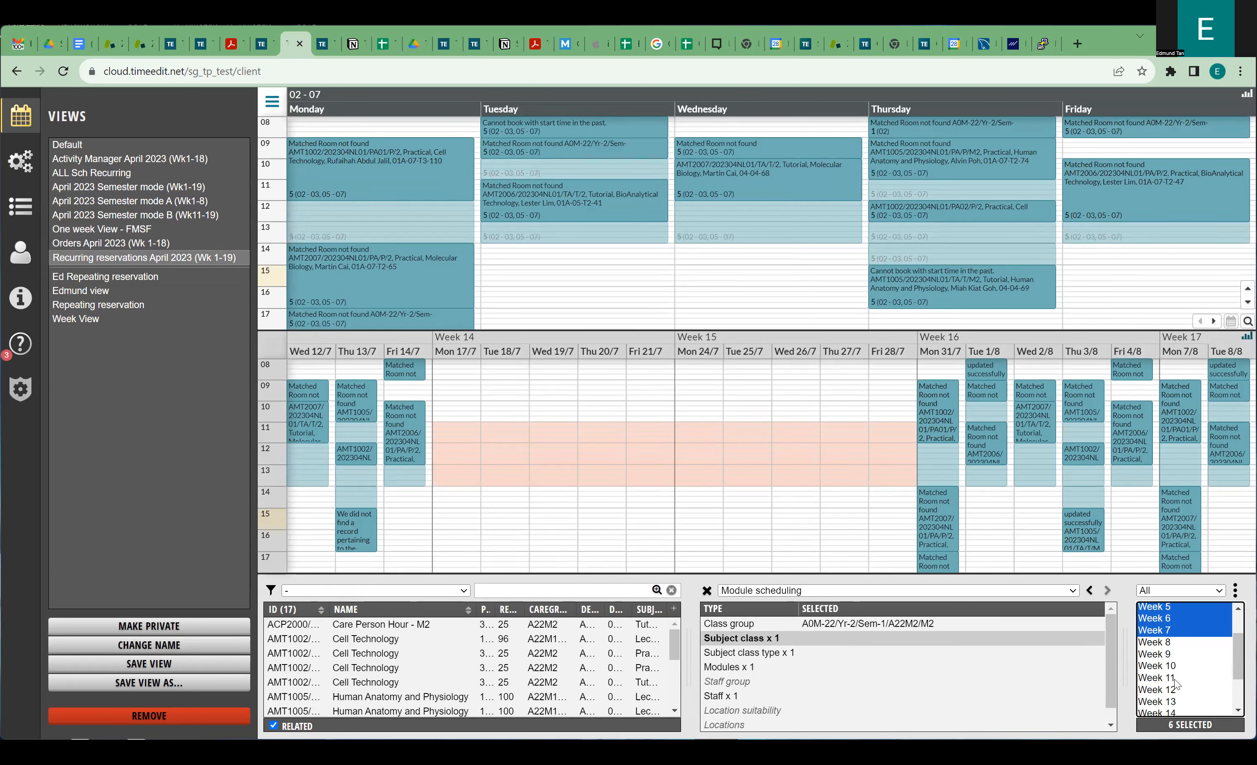
{"action": "left_click", "coordinate": [1176, 692], "text": "ctrl"}
{"action": "left_click", "coordinate": [1177, 701], "text": "ctrl"}
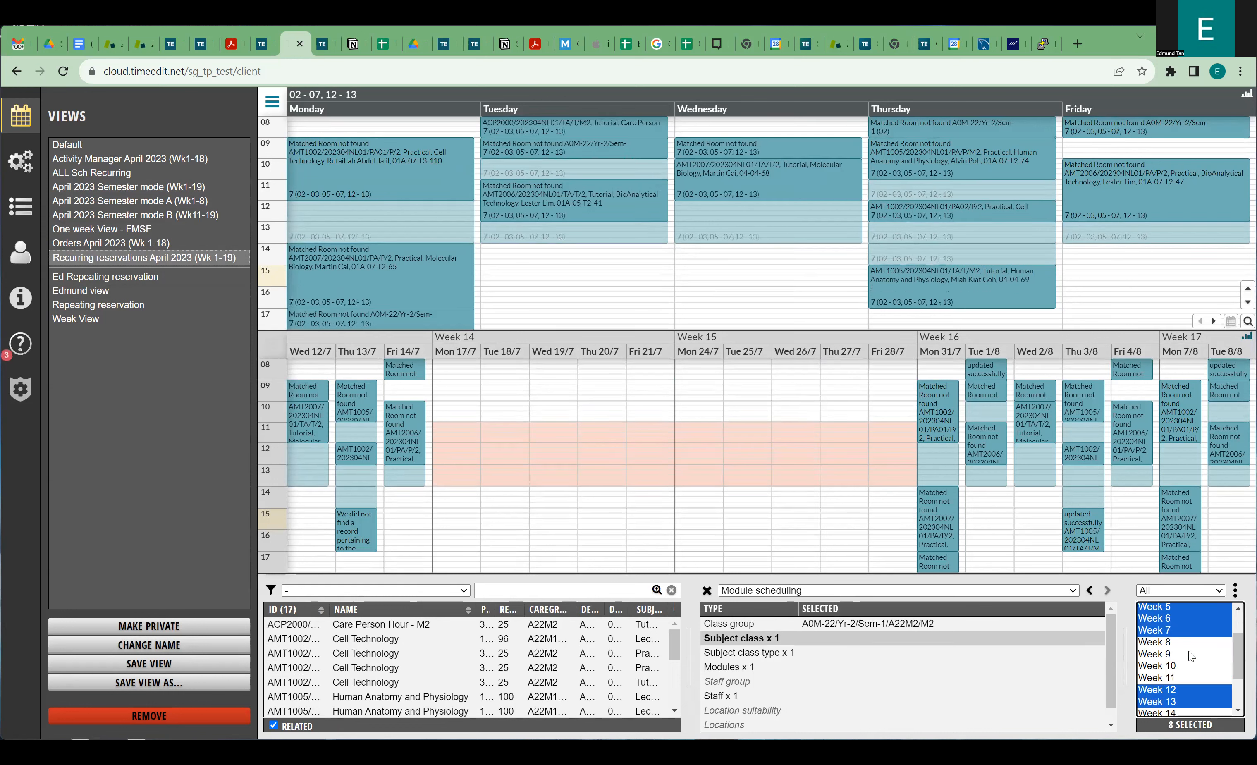
Save the current week selection as 'PAttern 1'.
{"action": "left_click", "coordinate": [1236, 593]}
{"action": "left_click", "coordinate": [1211, 597]}
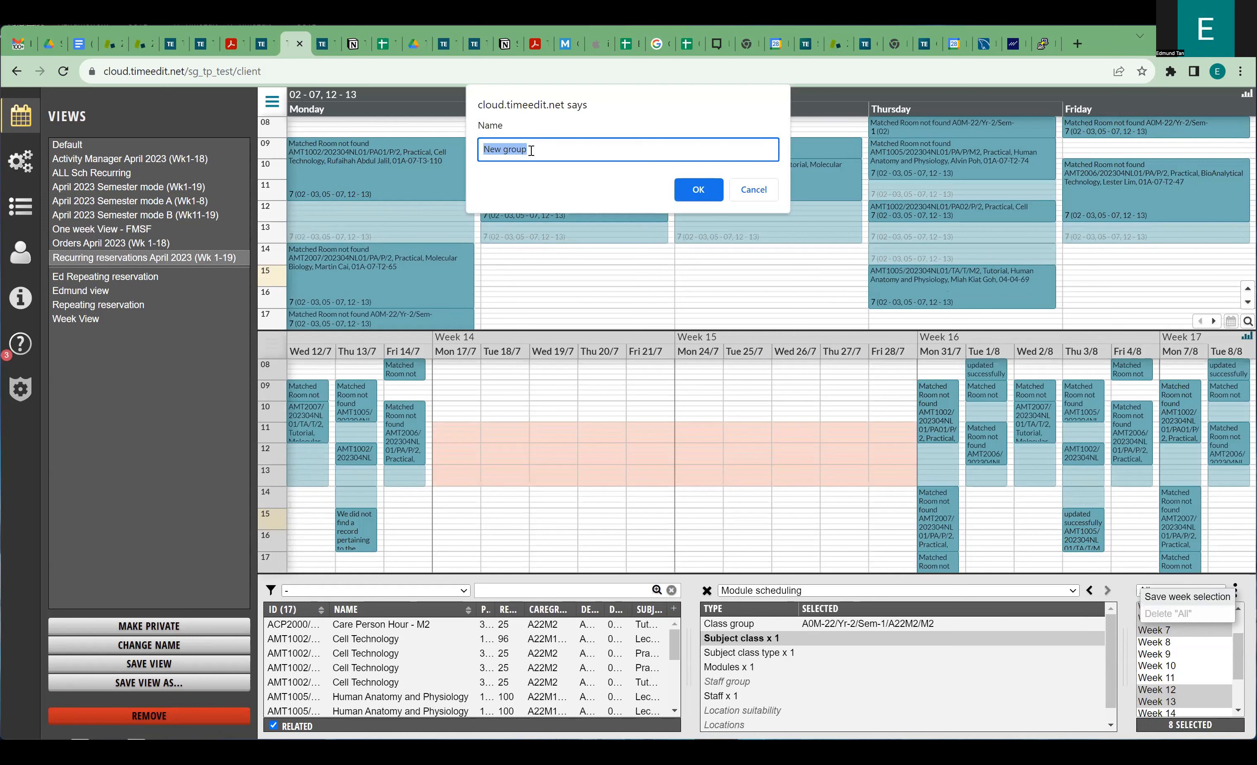
{"action": "type", "text": "PA"}
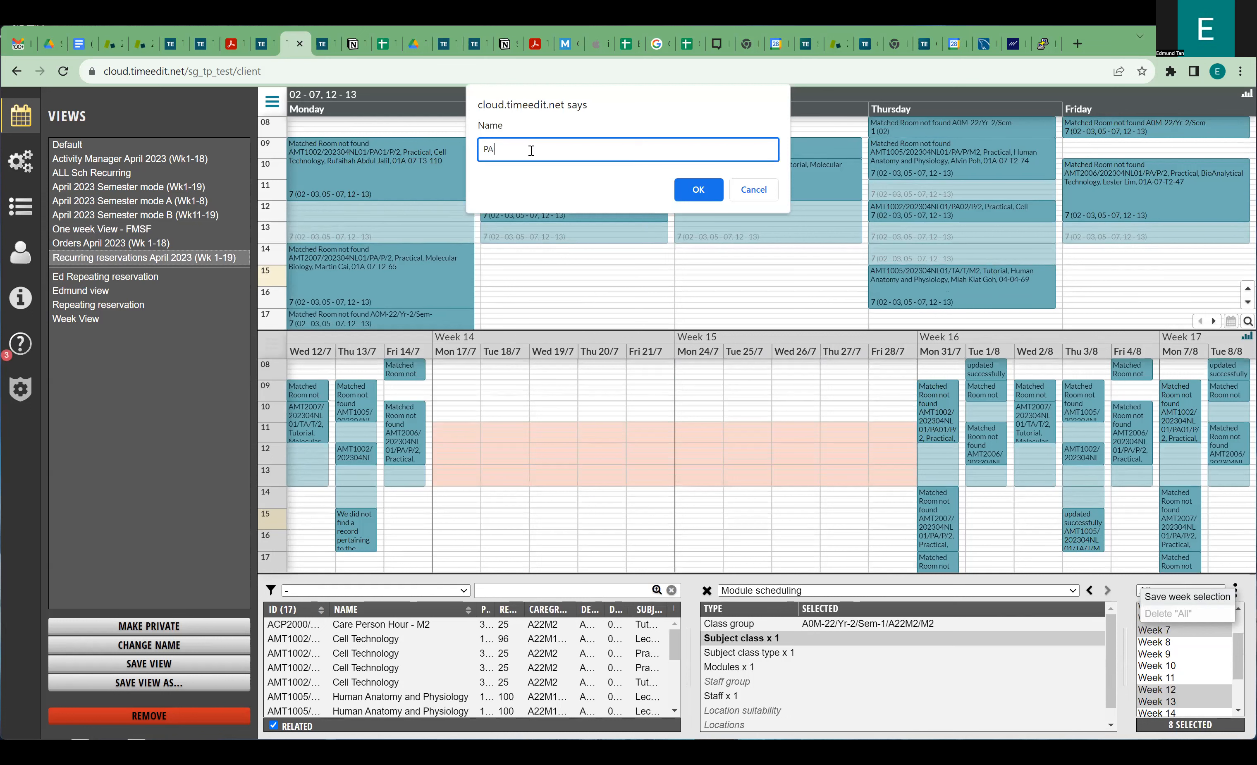
{"action": "type", "text": "ttern 1"}
{"action": "left_click", "coordinate": [686, 193]}
Apply the saved PAttern 1 week pattern, then delete it.
{"action": "left_click", "coordinate": [1183, 592]}
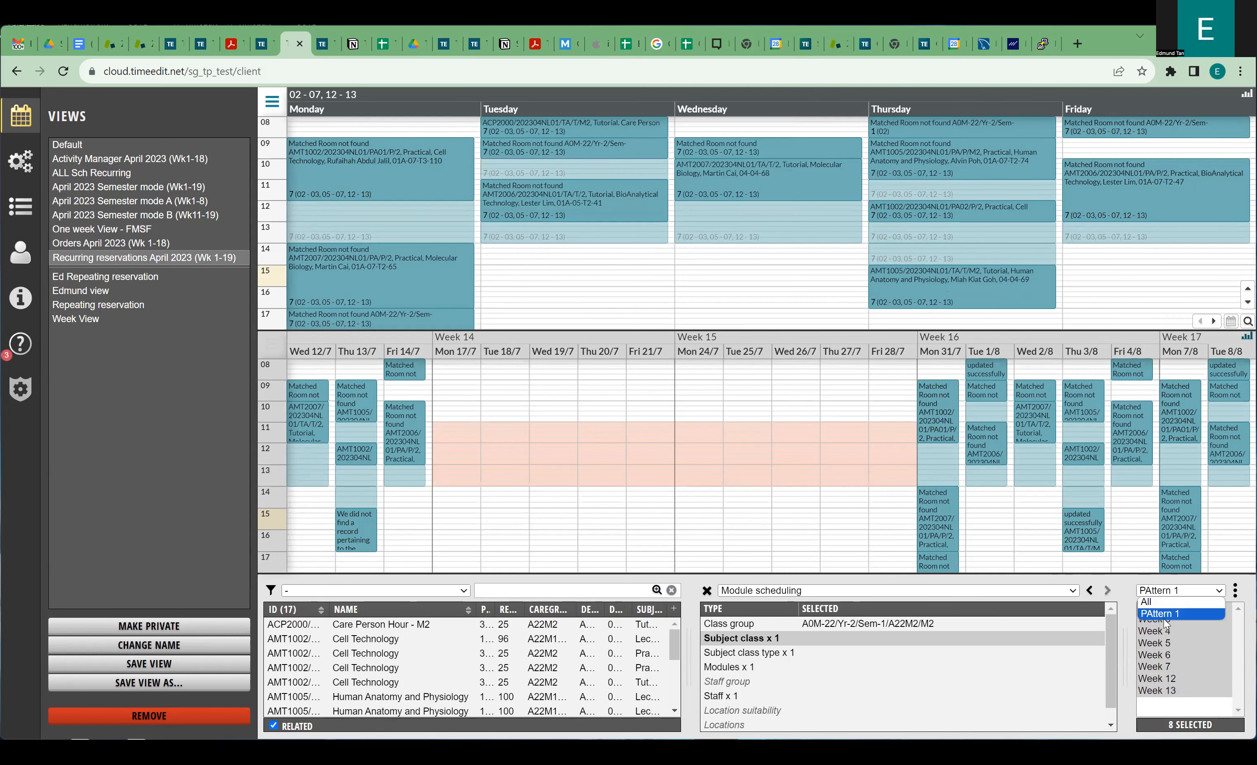
{"action": "left_click", "coordinate": [1164, 615]}
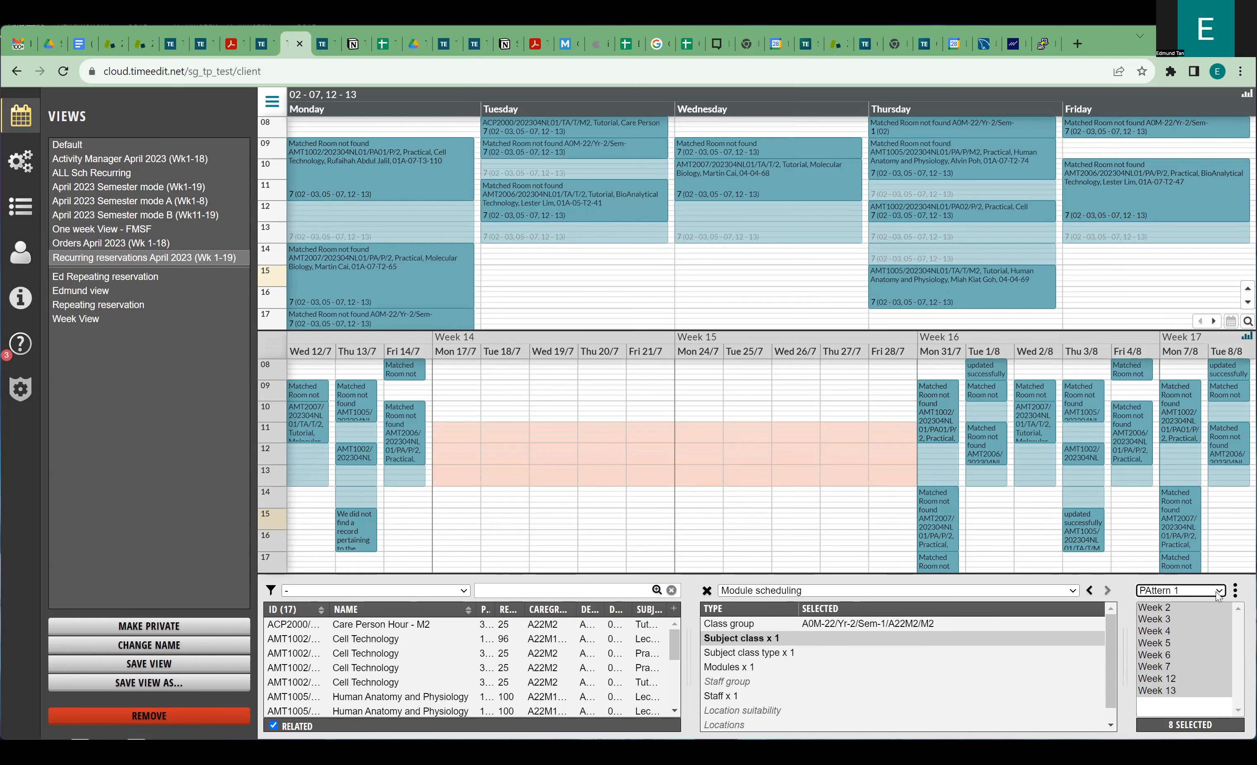
{"action": "left_click", "coordinate": [1237, 591]}
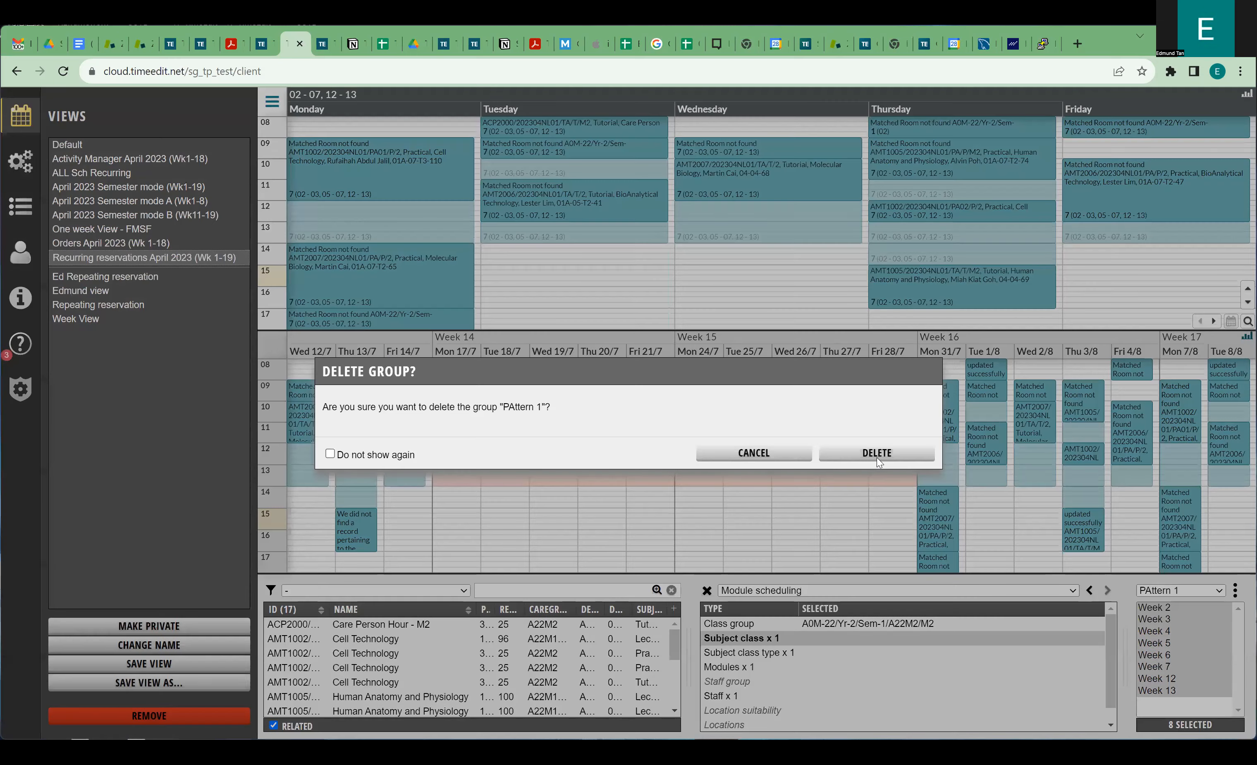
{"action": "left_click", "coordinate": [877, 458]}
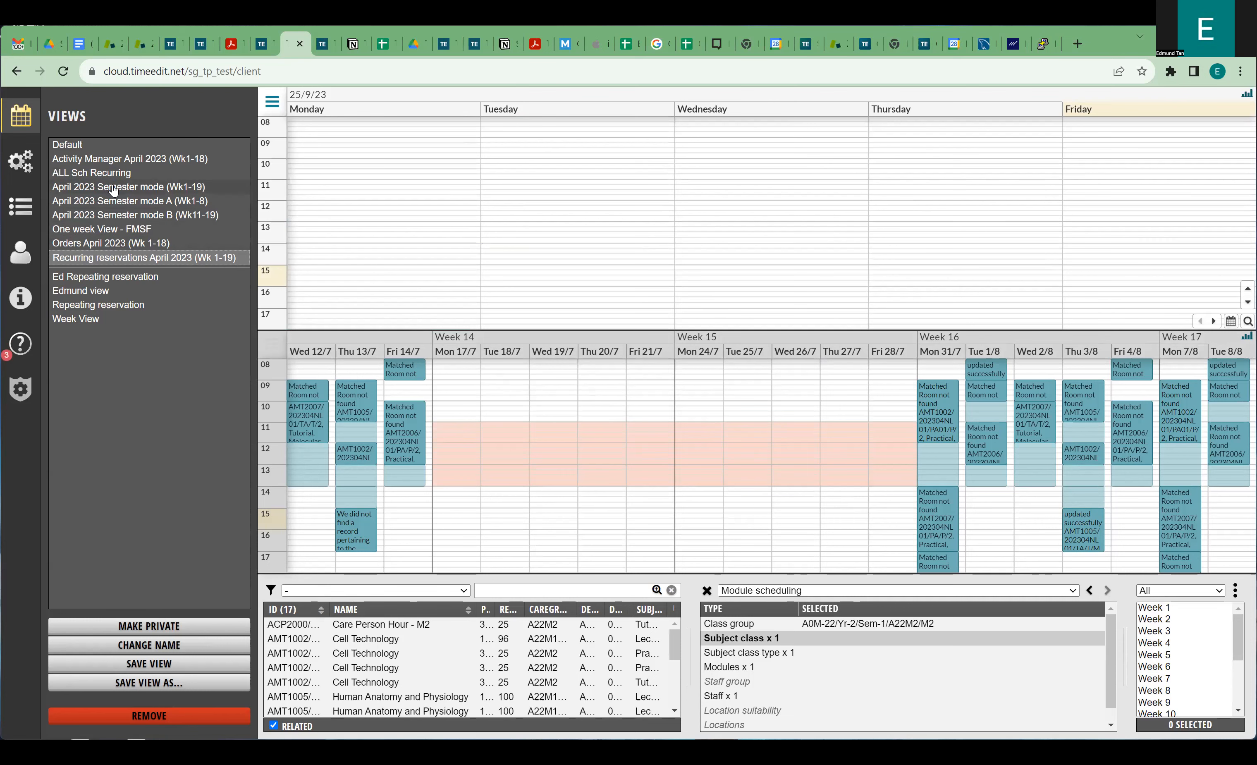
Switch to the April 2023 Semester mode (Wk1-19) view and step forward six weeks.
{"action": "left_click_drag", "start_coordinate": [113, 190], "coordinate": [123, 189]}
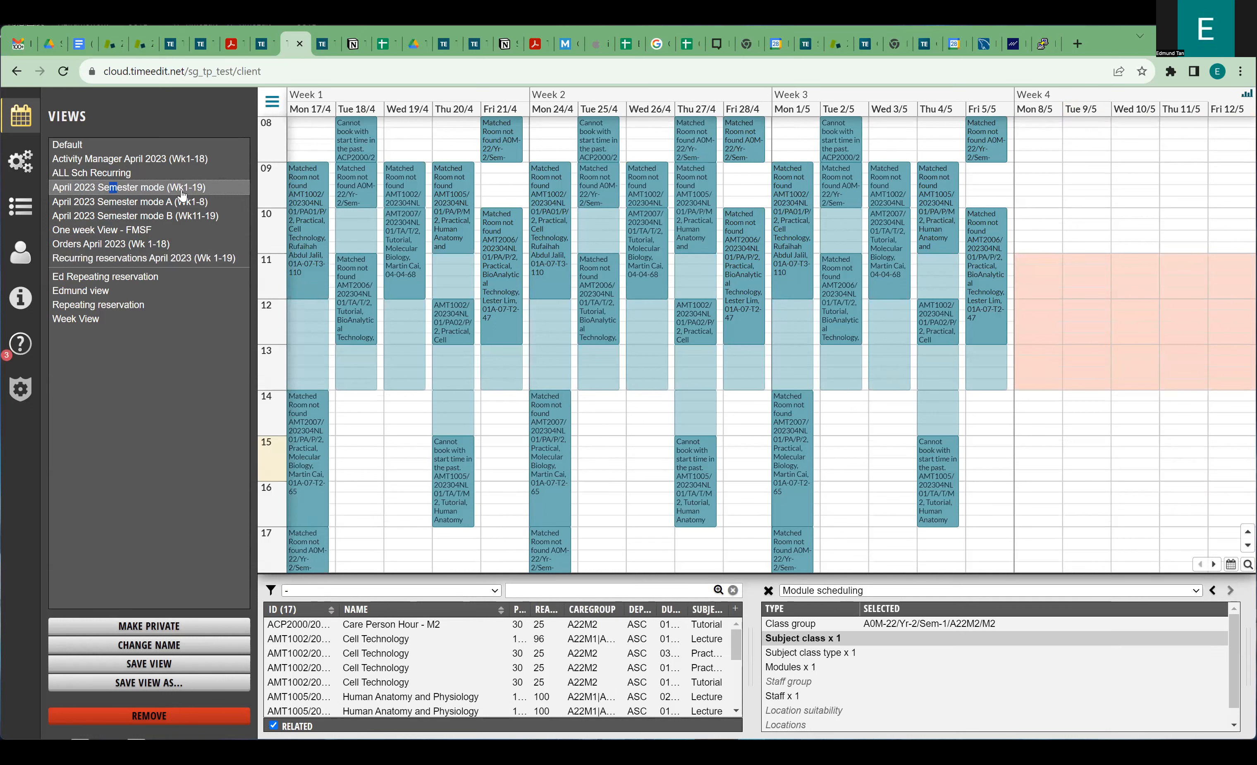
{"action": "left_click", "coordinate": [1213, 565]}
{"action": "left_click", "coordinate": [1213, 565]}
{"action": "left_click", "coordinate": [1213, 565]}
{"action": "left_click", "coordinate": [1213, 565]}
{"action": "left_click", "coordinate": [1213, 565]}
{"action": "left_click", "coordinate": [1213, 565]}
{"action": "left_click", "coordinate": [1213, 565]}
{"action": "left_click", "coordinate": [1213, 565]}
{"action": "left_click", "coordinate": [1212, 565]}
{"action": "left_click", "coordinate": [1213, 565]}
{"action": "left_click", "coordinate": [1213, 565]}
{"action": "left_click", "coordinate": [1213, 565]}
{"action": "left_click", "coordinate": [1213, 565]}
{"action": "left_click", "coordinate": [1212, 565]}
{"action": "left_click", "coordinate": [1213, 565]}
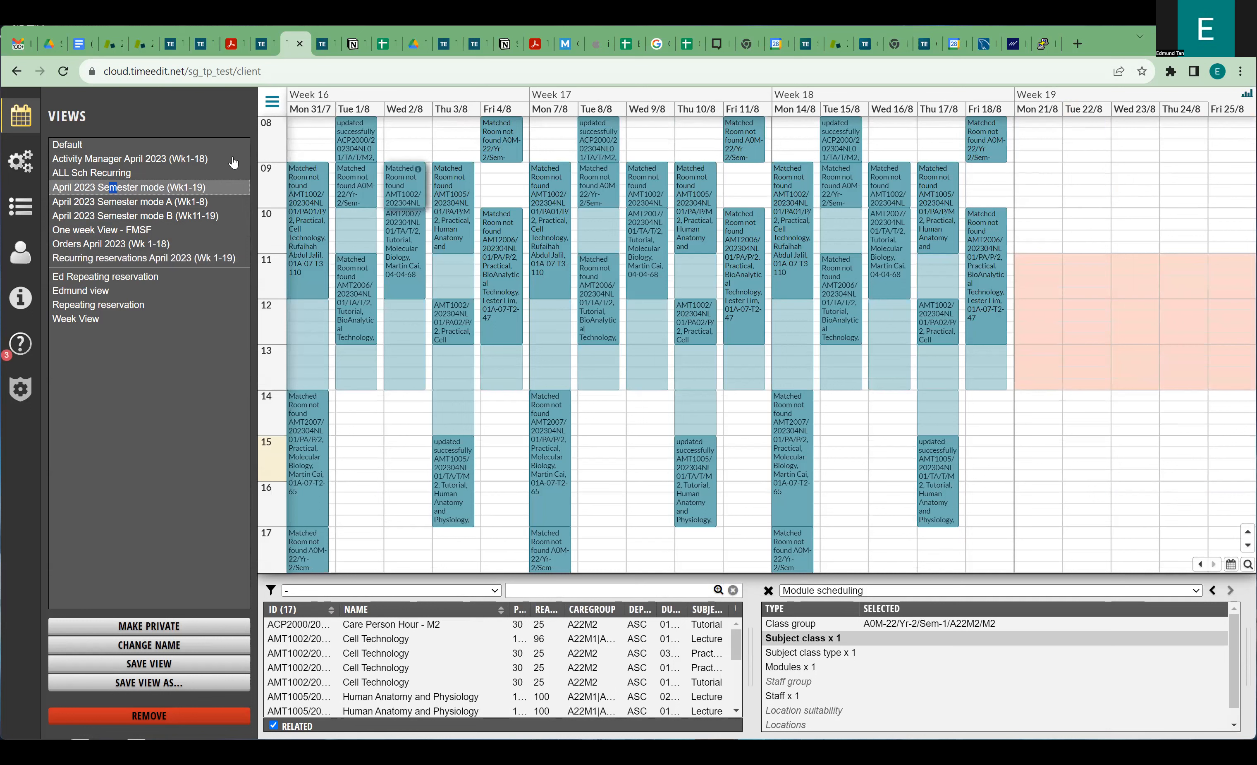
Switch to the April 2023 Semester mode A (Wk1-8) view and advance to weeks 5–8.
{"action": "left_click", "coordinate": [140, 204]}
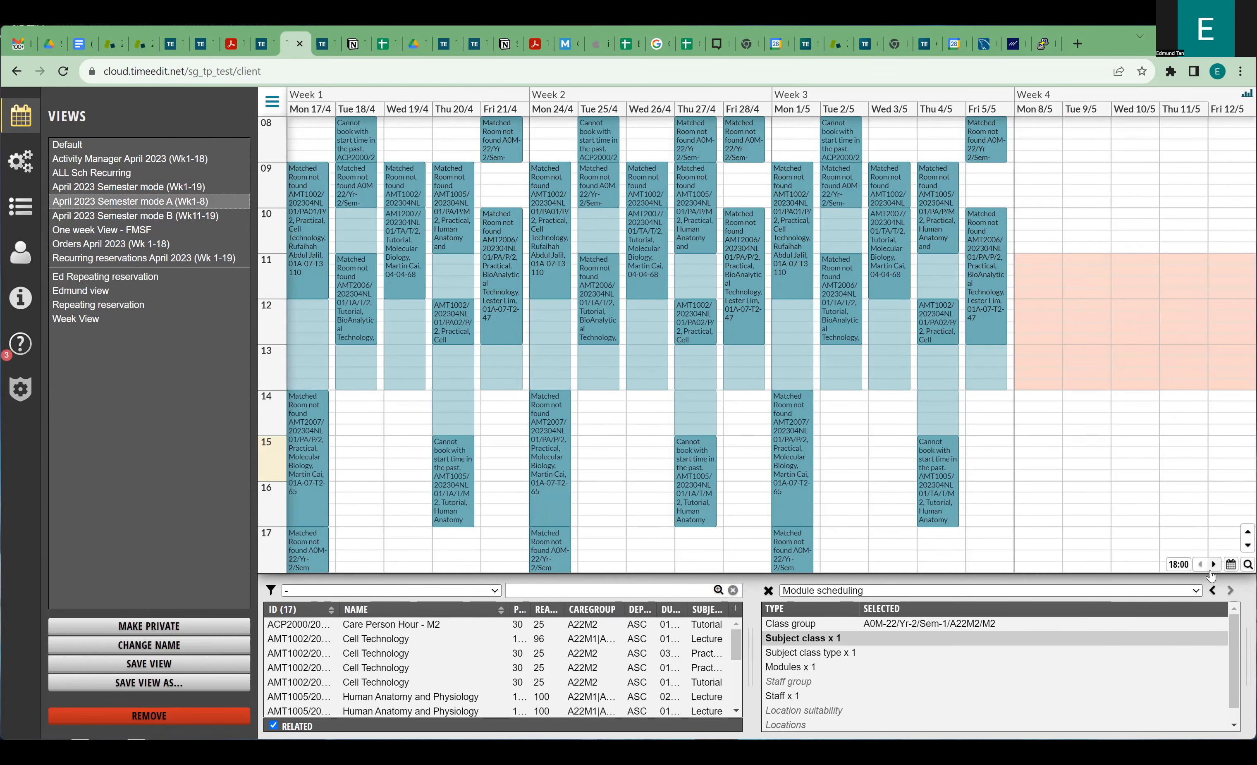
{"action": "left_click", "coordinate": [1213, 565]}
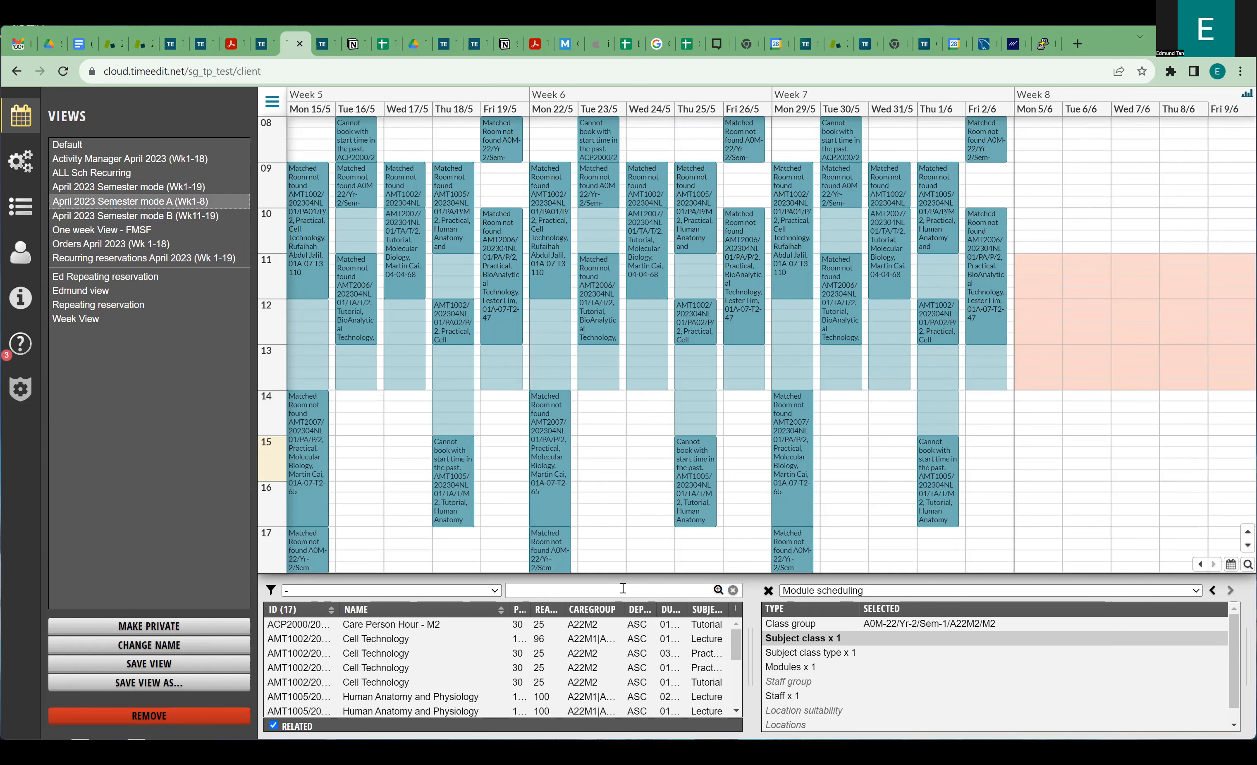
{"action": "left_click", "coordinate": [778, 629]}
Start creating a new class group, then abandon it.
{"action": "right_click", "coordinate": [779, 630]}
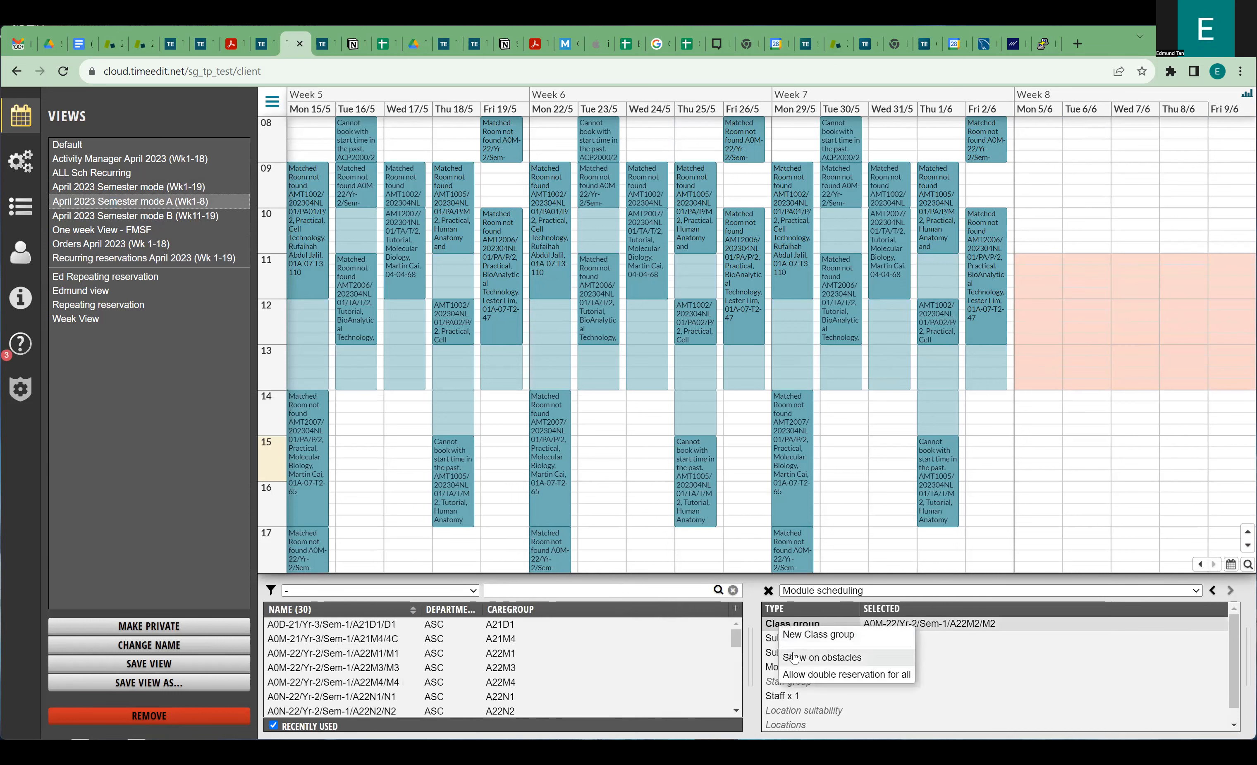
{"action": "left_click", "coordinate": [818, 635]}
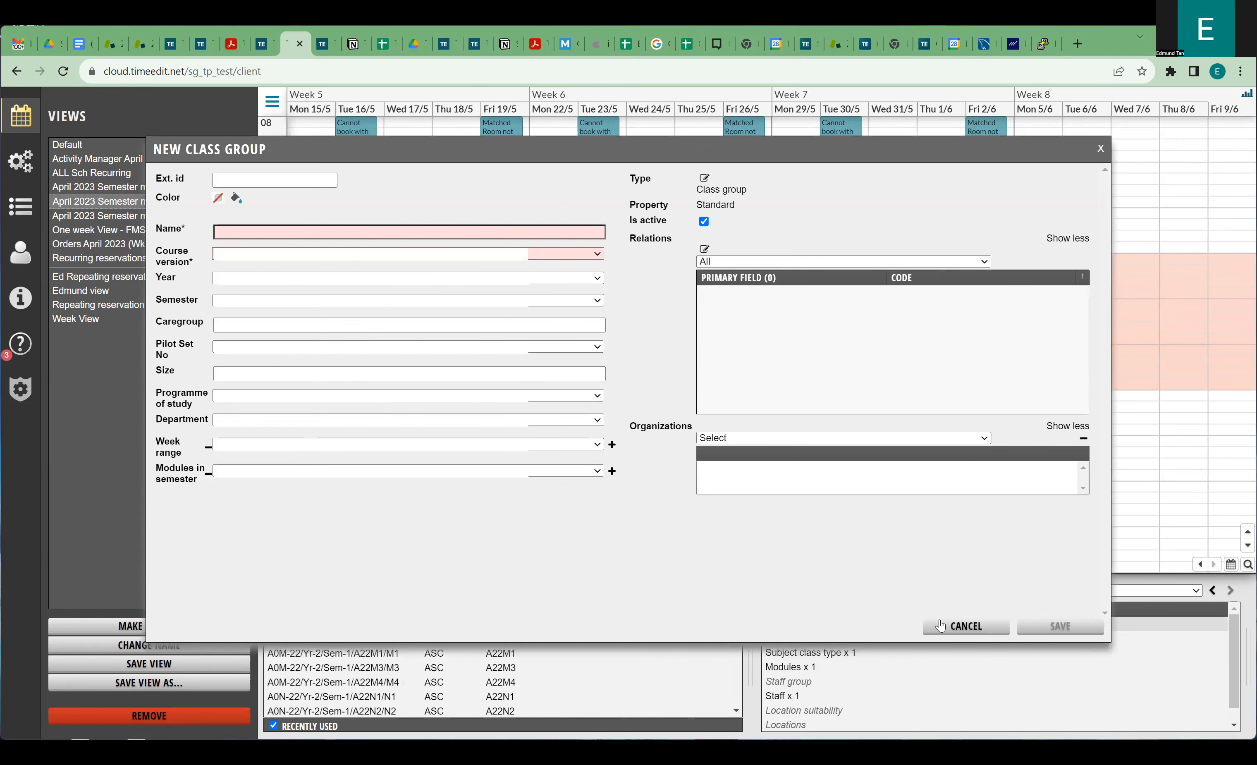
{"action": "left_click", "coordinate": [946, 624]}
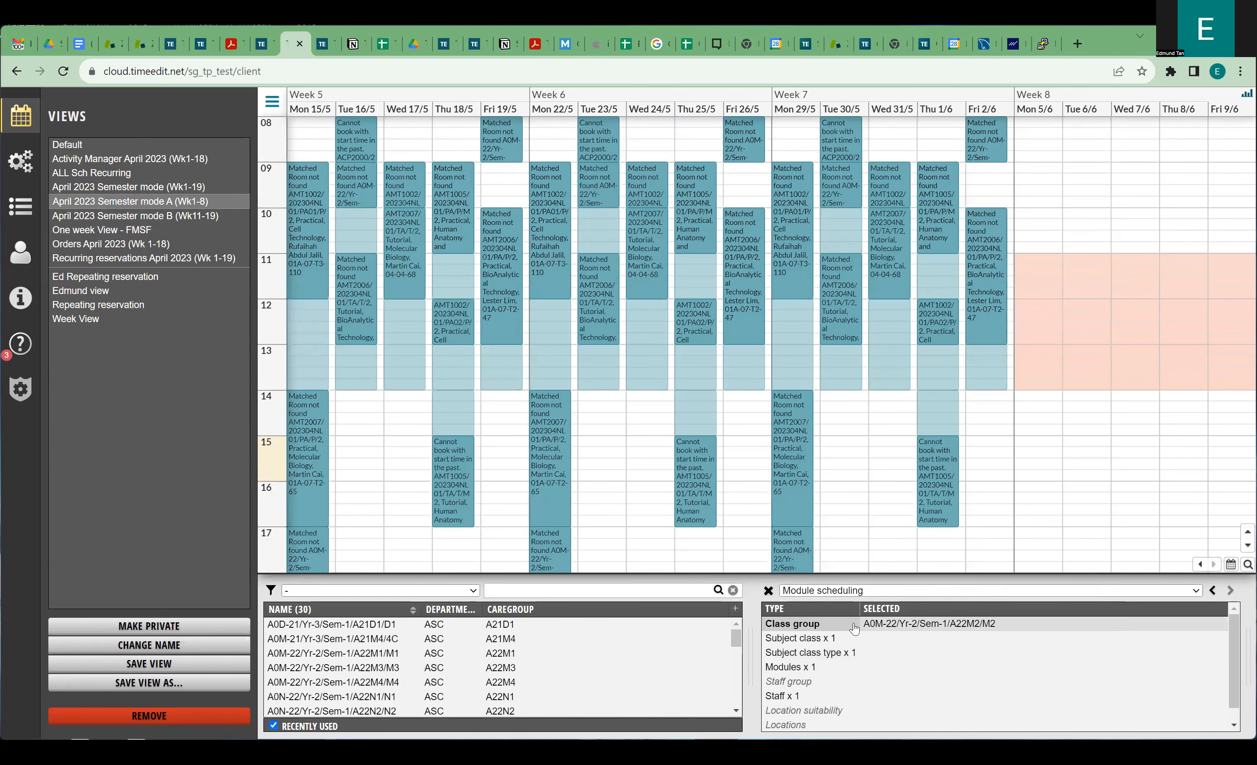
Review A22M2/M2's 17 related subject classes and 6 modules, then cancel without saving.
{"action": "right_click", "coordinate": [901, 630]}
{"action": "left_click", "coordinate": [914, 665]}
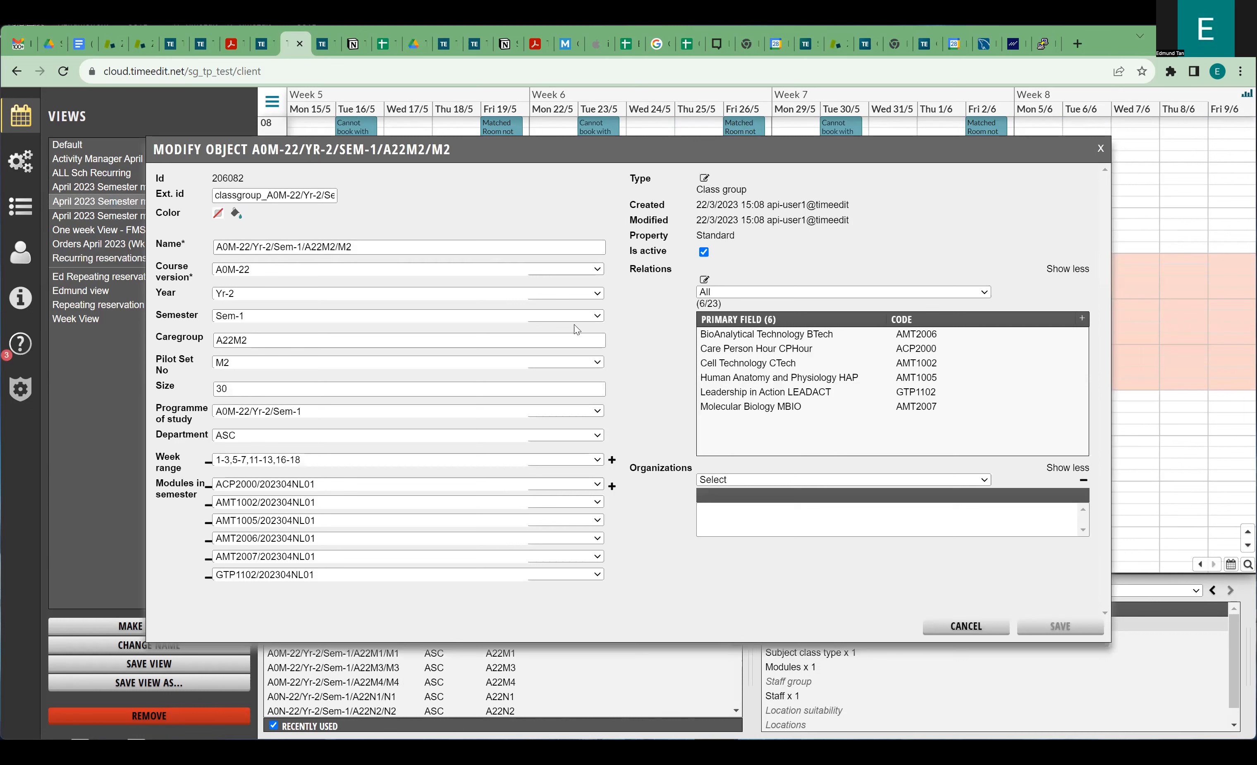
{"action": "left_click", "coordinate": [734, 293]}
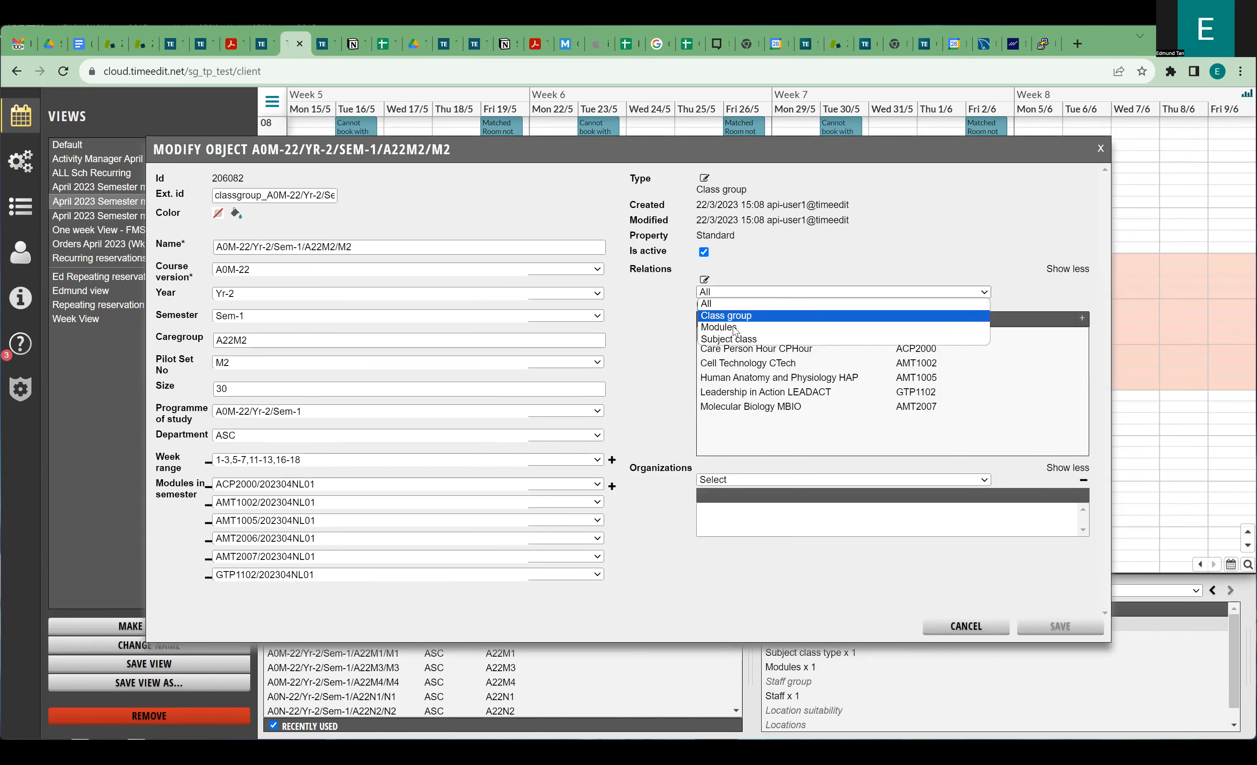
{"action": "left_click", "coordinate": [735, 340]}
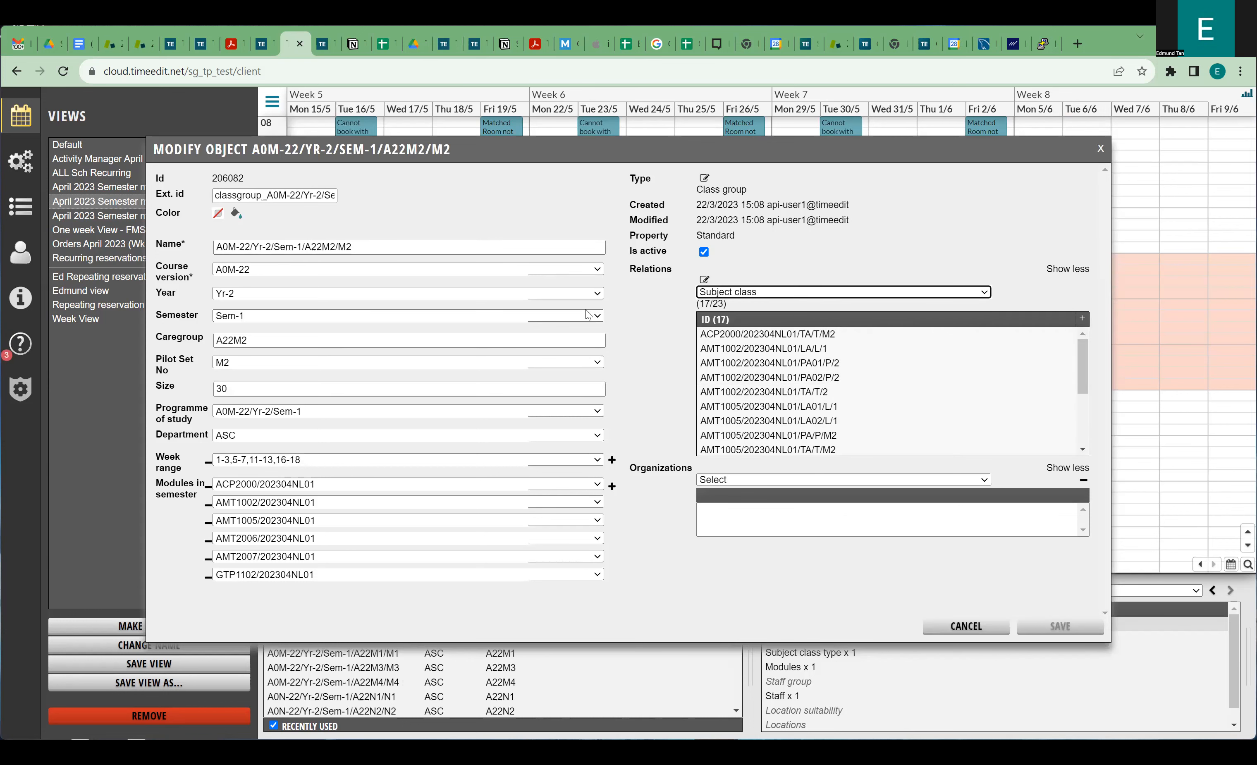
{"action": "left_click", "coordinate": [754, 297]}
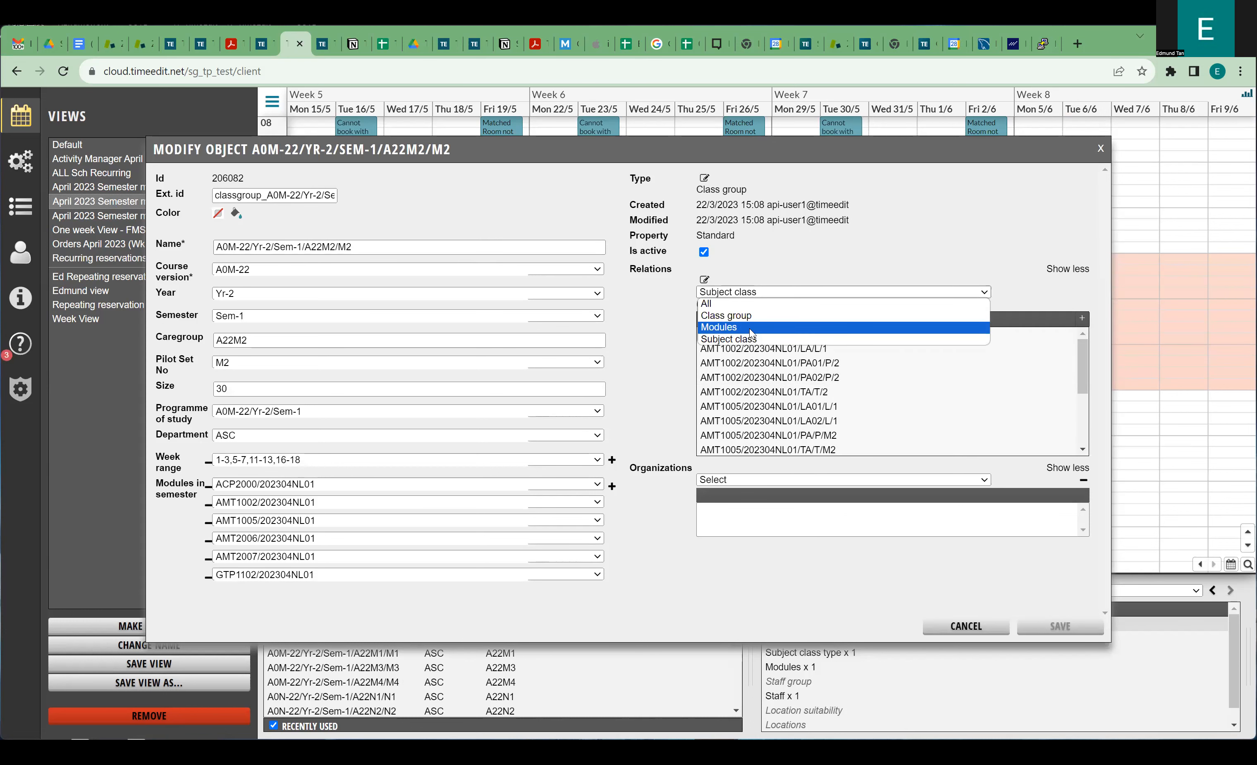
{"action": "left_click", "coordinate": [754, 324]}
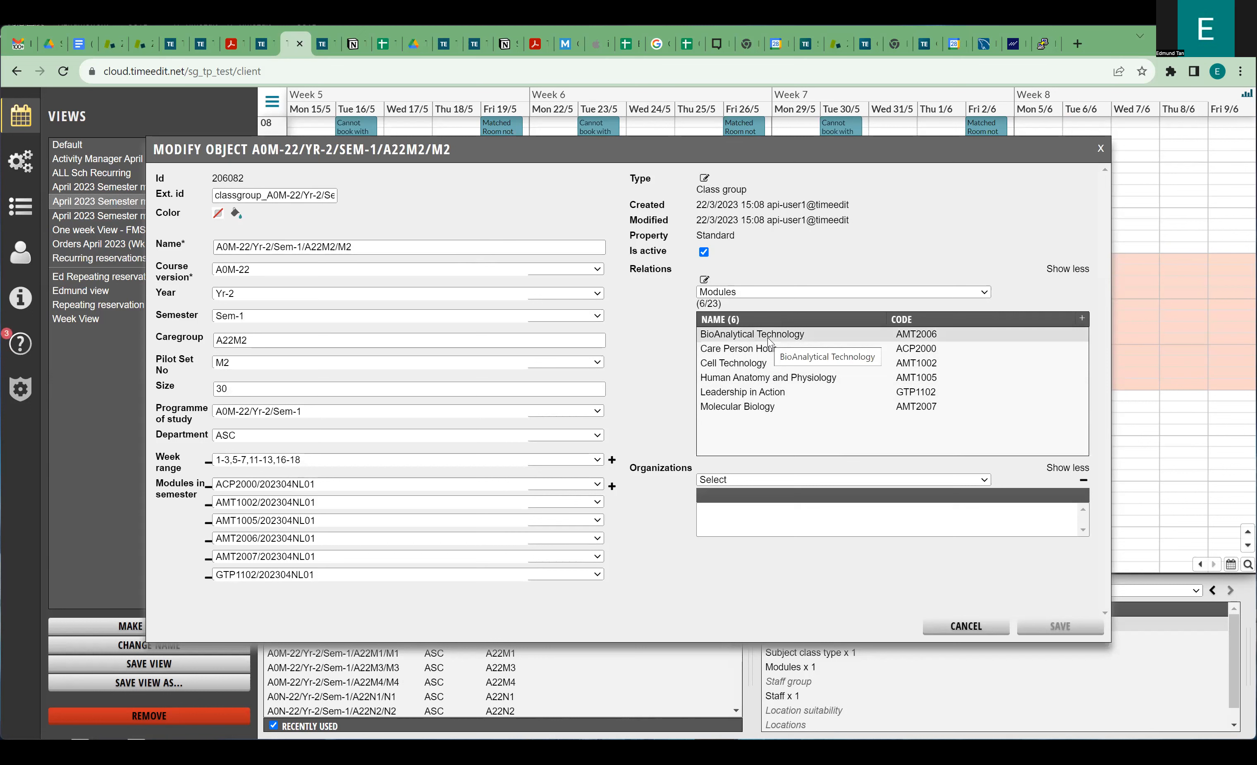
{"action": "left_click", "coordinate": [763, 294]}
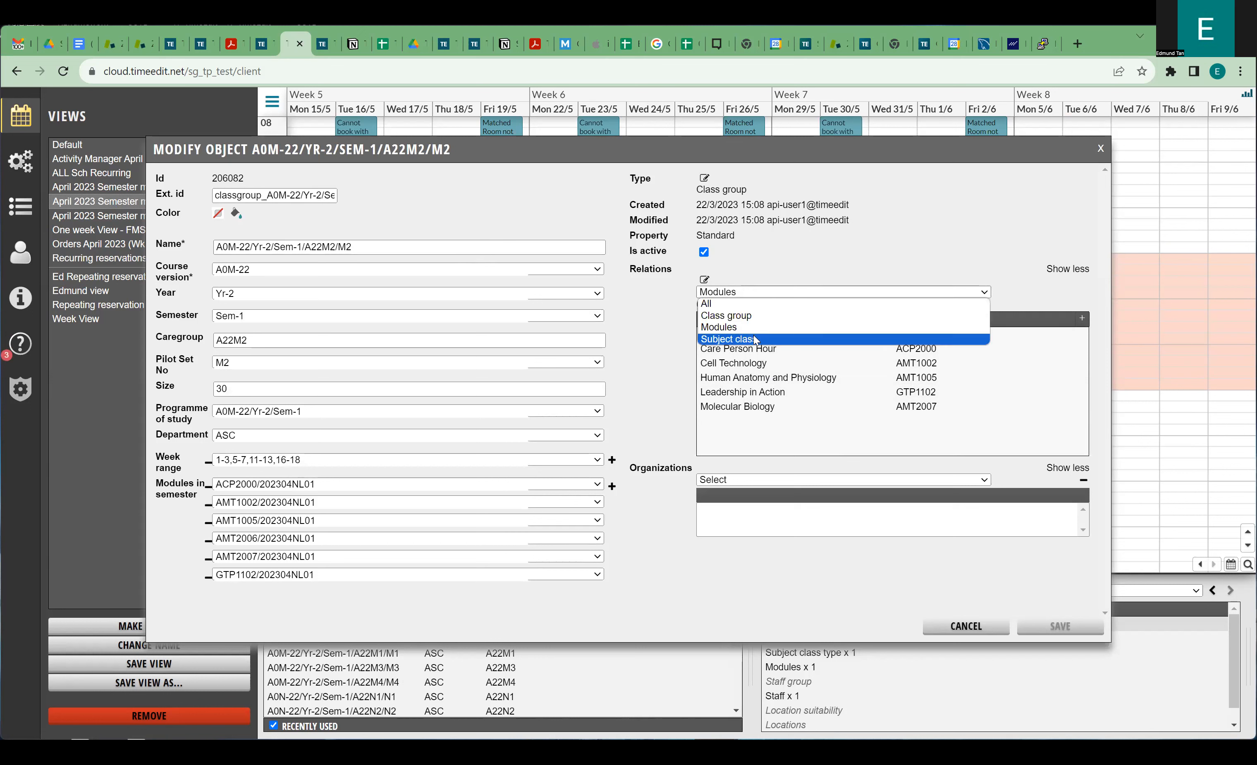
{"action": "left_click", "coordinate": [742, 339]}
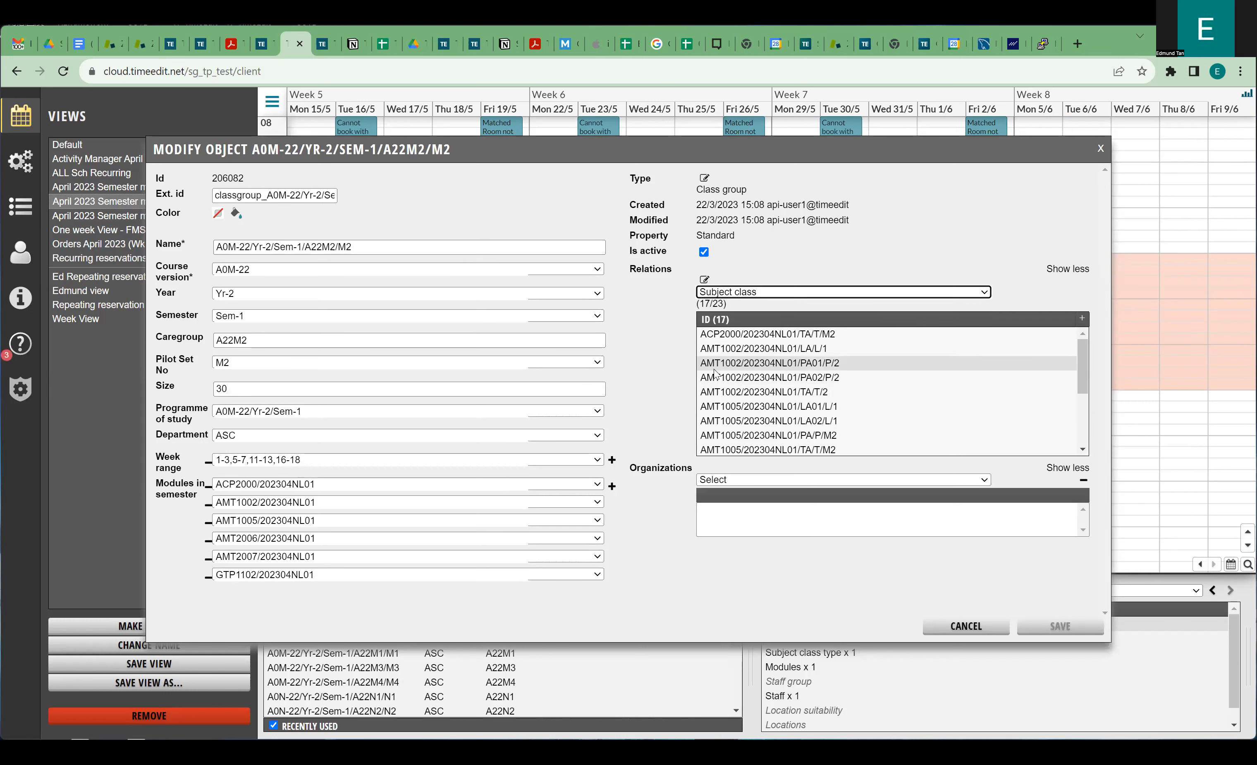
{"action": "left_click", "coordinate": [951, 626]}
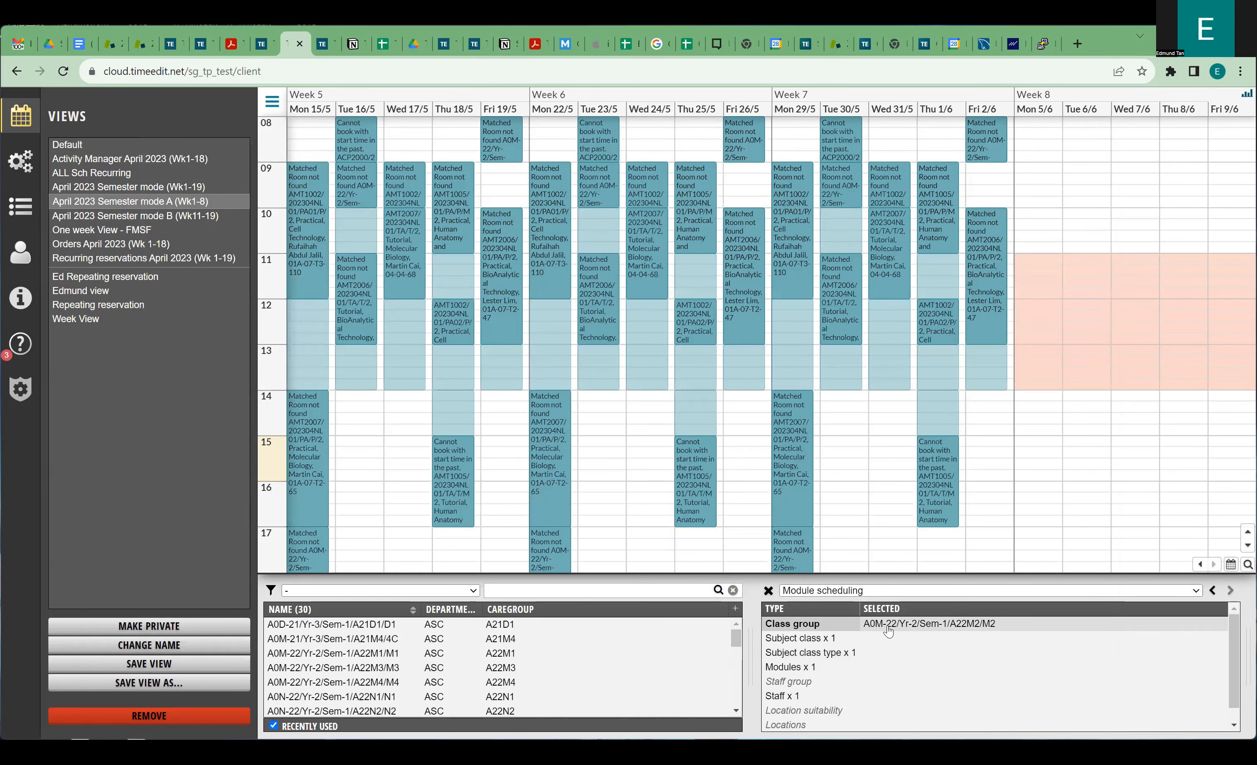
Browse the class group's related subject classes and the modules for module scheduling.
{"action": "left_click", "coordinate": [809, 644]}
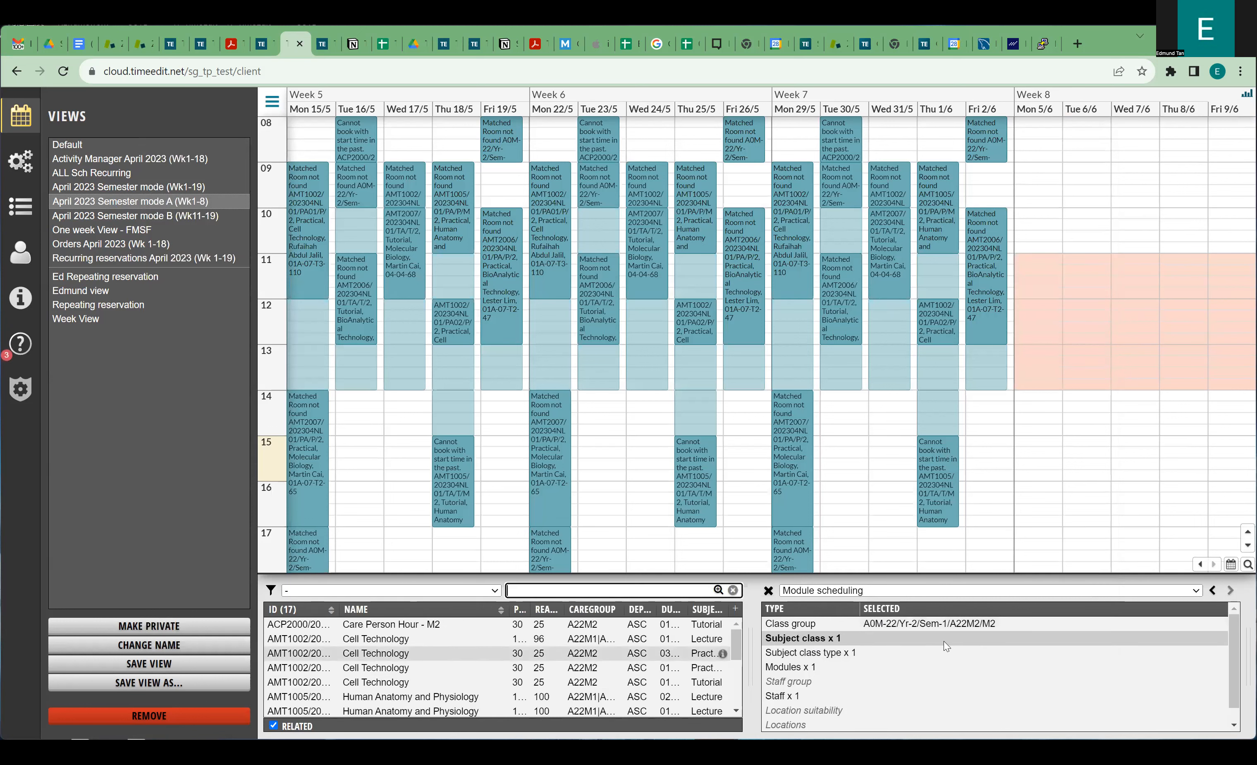
{"action": "scroll", "coordinate": [438, 672], "scroll_direction": "down", "scroll_amount": 3}
{"action": "scroll", "coordinate": [438, 672], "scroll_direction": "up", "scroll_amount": 3}
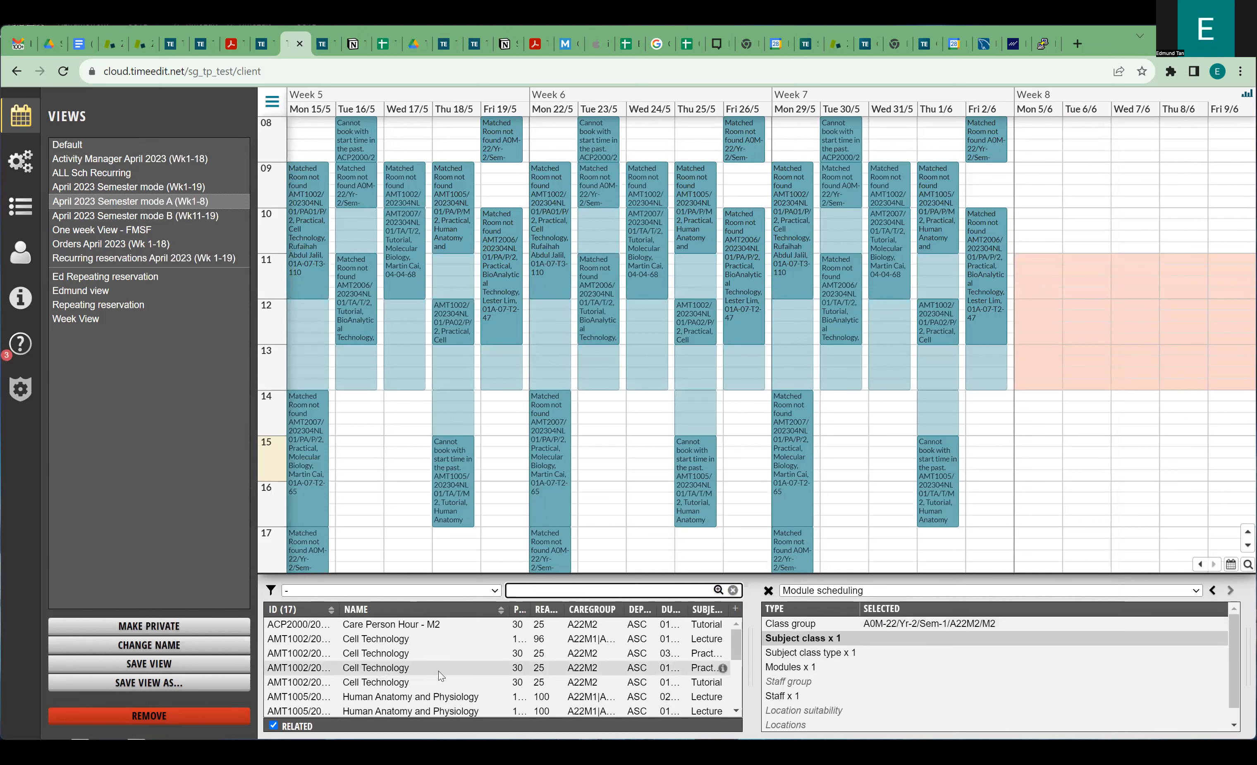
{"action": "scroll", "coordinate": [453, 661], "scroll_direction": "down", "scroll_amount": 3}
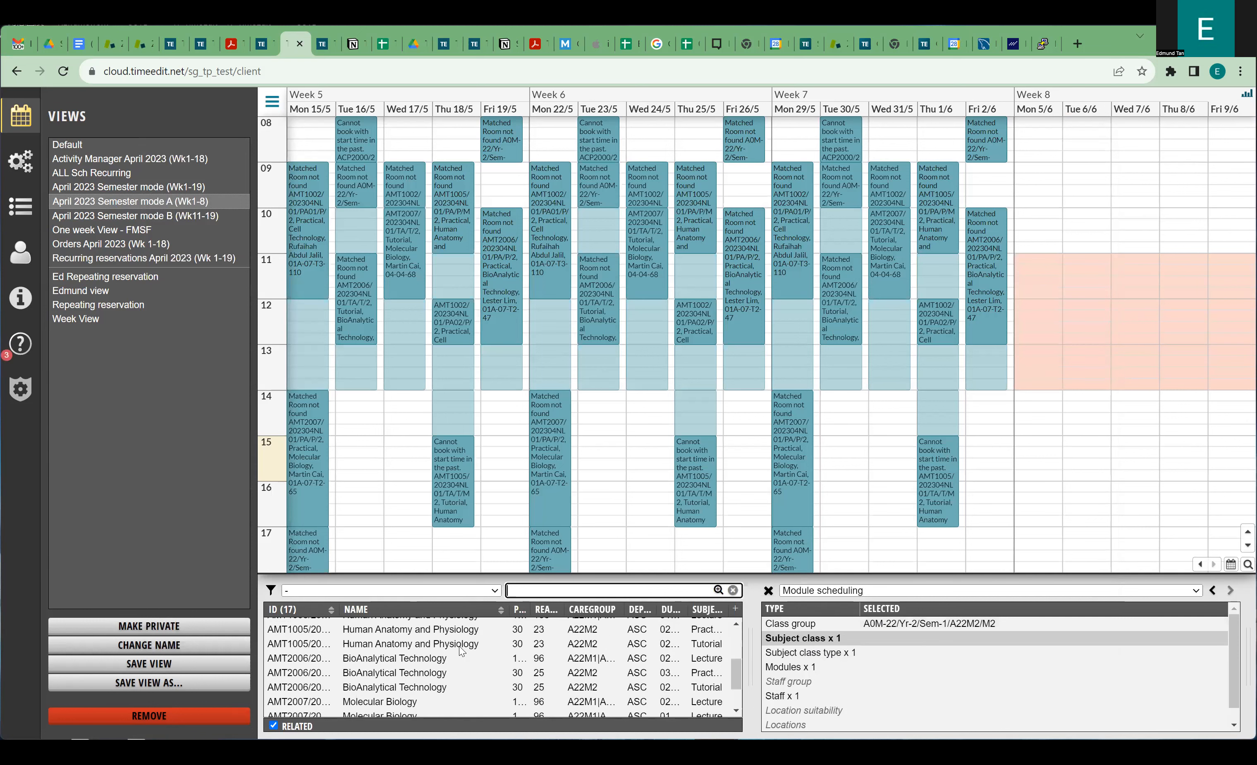
{"action": "scroll", "coordinate": [457, 659], "scroll_direction": "up", "scroll_amount": 3}
{"action": "scroll", "coordinate": [457, 657], "scroll_direction": "down", "scroll_amount": 3}
{"action": "scroll", "coordinate": [459, 658], "scroll_direction": "up", "scroll_amount": 3}
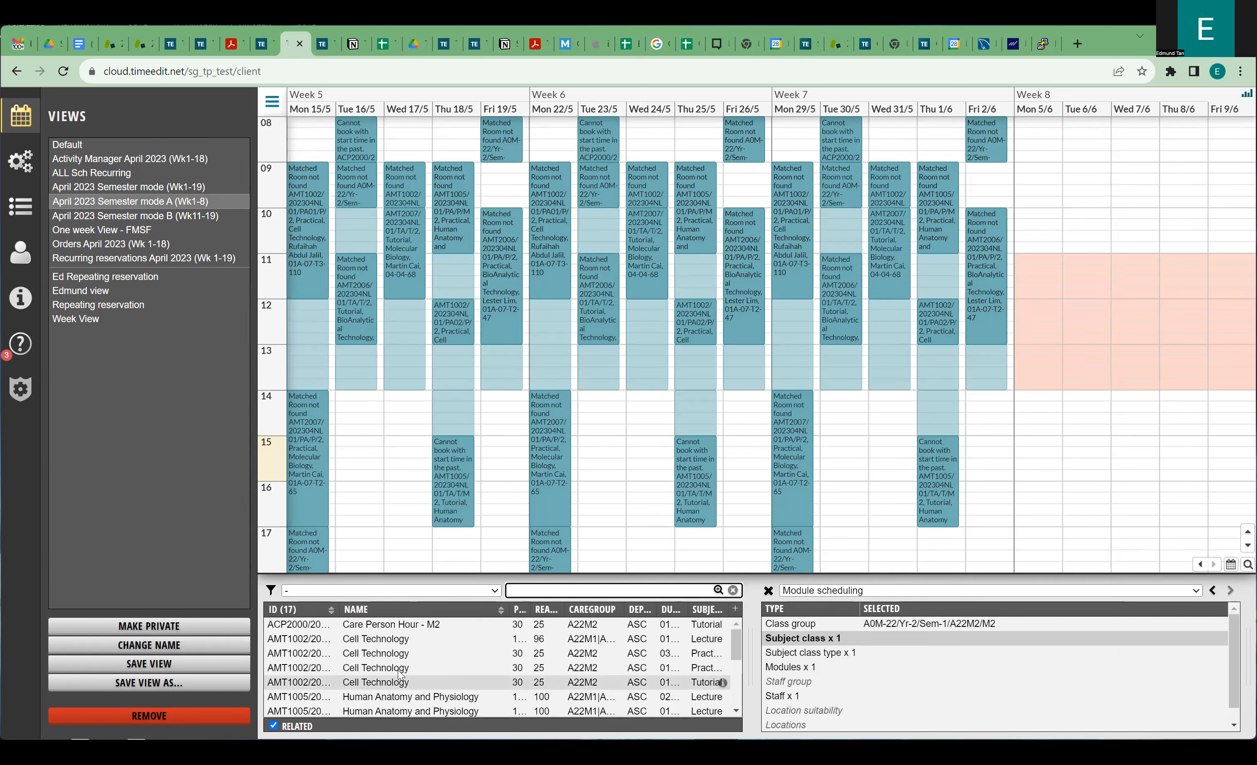
{"action": "left_click", "coordinate": [775, 668]}
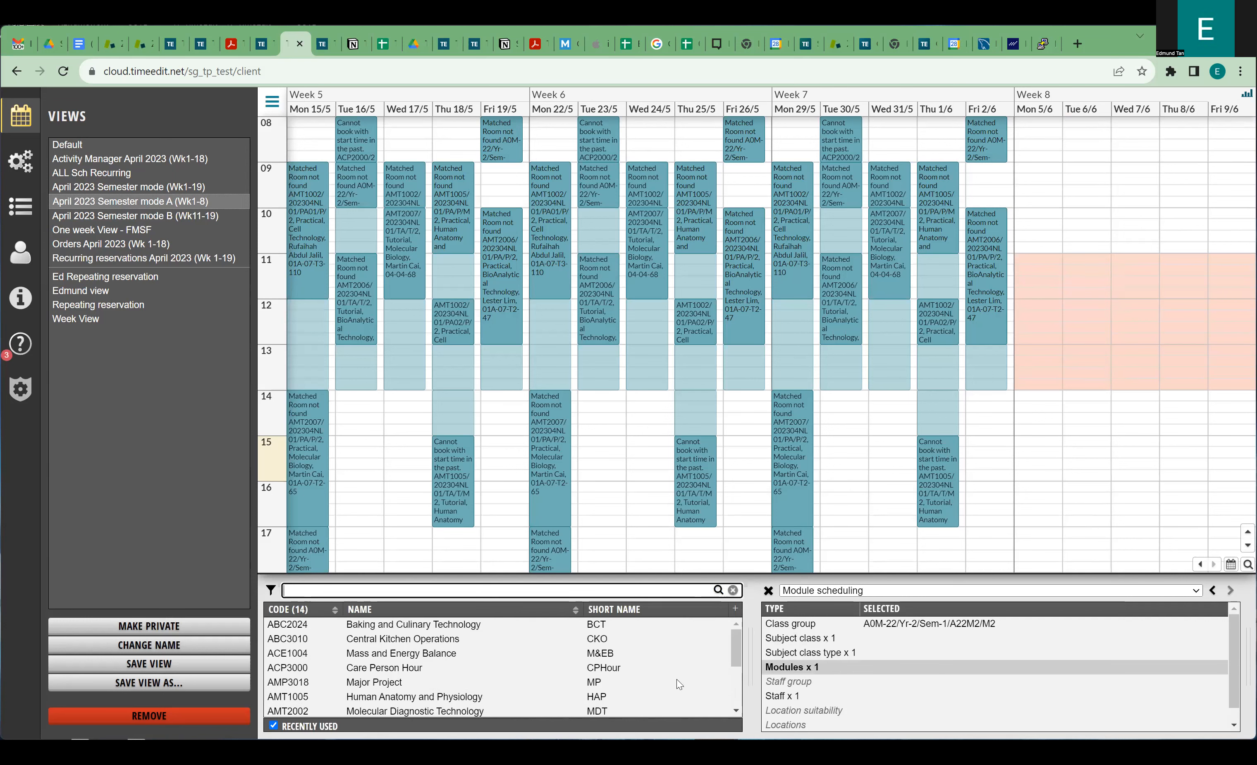
{"action": "scroll", "coordinate": [453, 665], "scroll_direction": "down", "scroll_amount": 3}
{"action": "scroll", "coordinate": [443, 659], "scroll_direction": "up", "scroll_amount": 3}
Set location suitability to BUS rooms from the full list of location groups.
{"action": "left_click", "coordinate": [794, 712]}
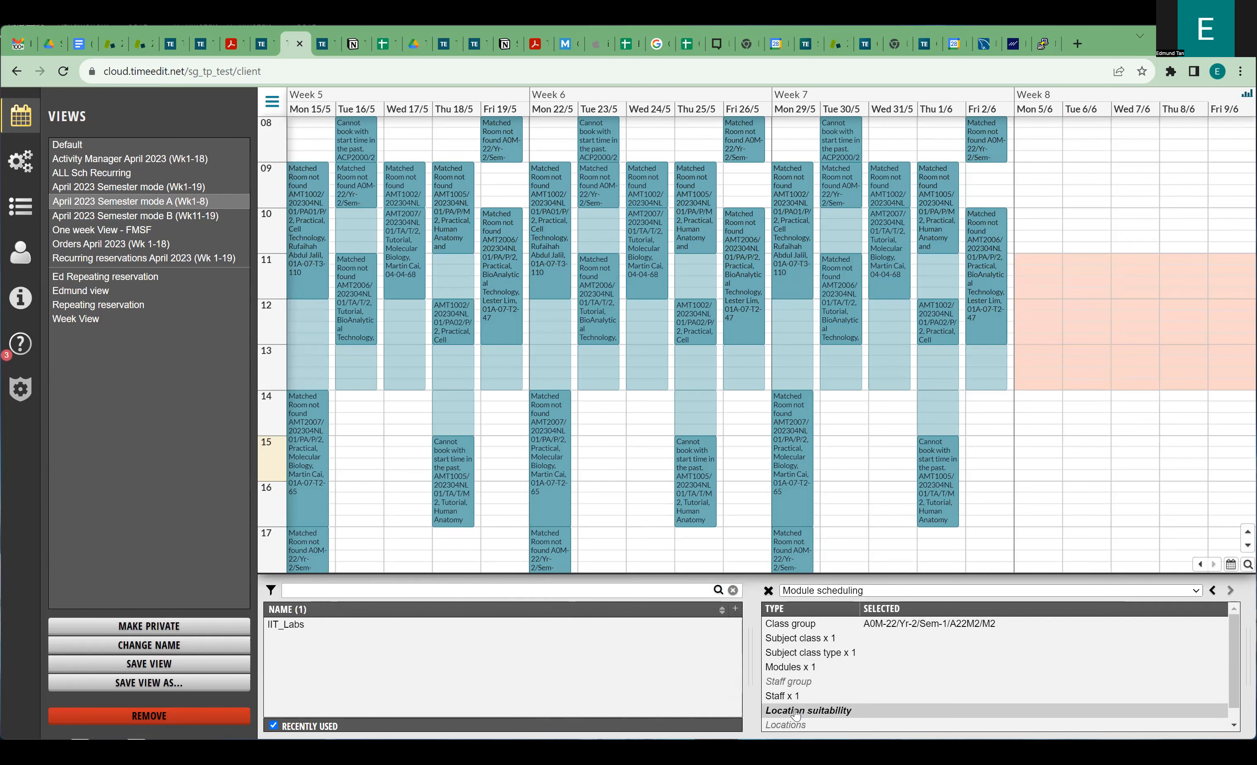
{"action": "left_click", "coordinate": [334, 728]}
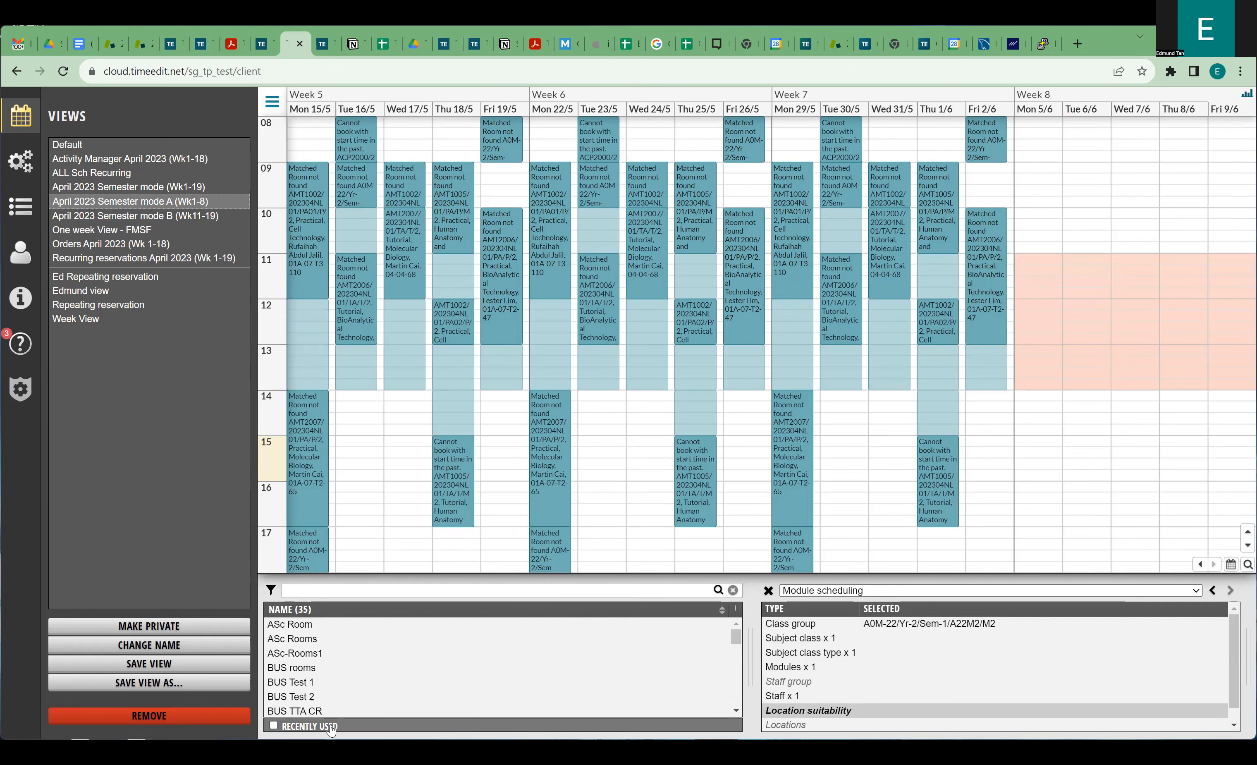
{"action": "left_click", "coordinate": [309, 668]}
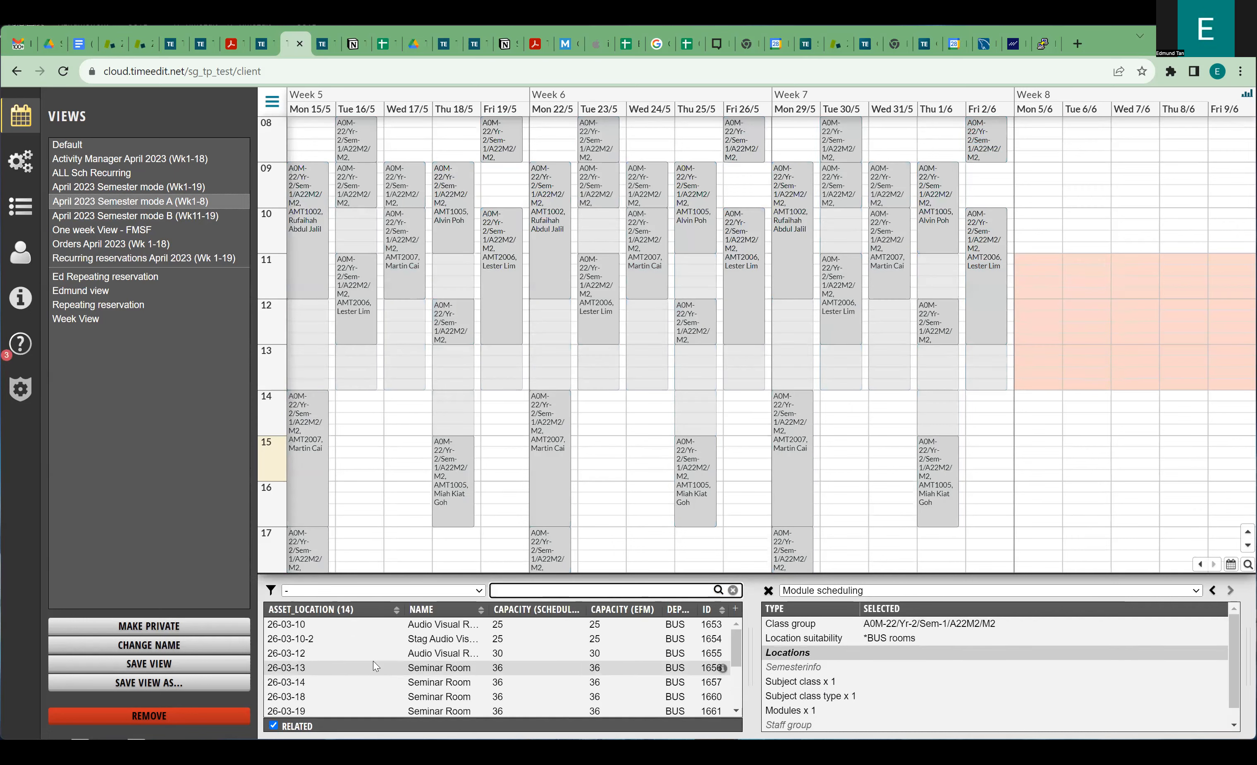
{"action": "scroll", "coordinate": [353, 653], "scroll_direction": "down", "scroll_amount": 3}
{"action": "scroll", "coordinate": [362, 670], "scroll_direction": "up", "scroll_amount": 3}
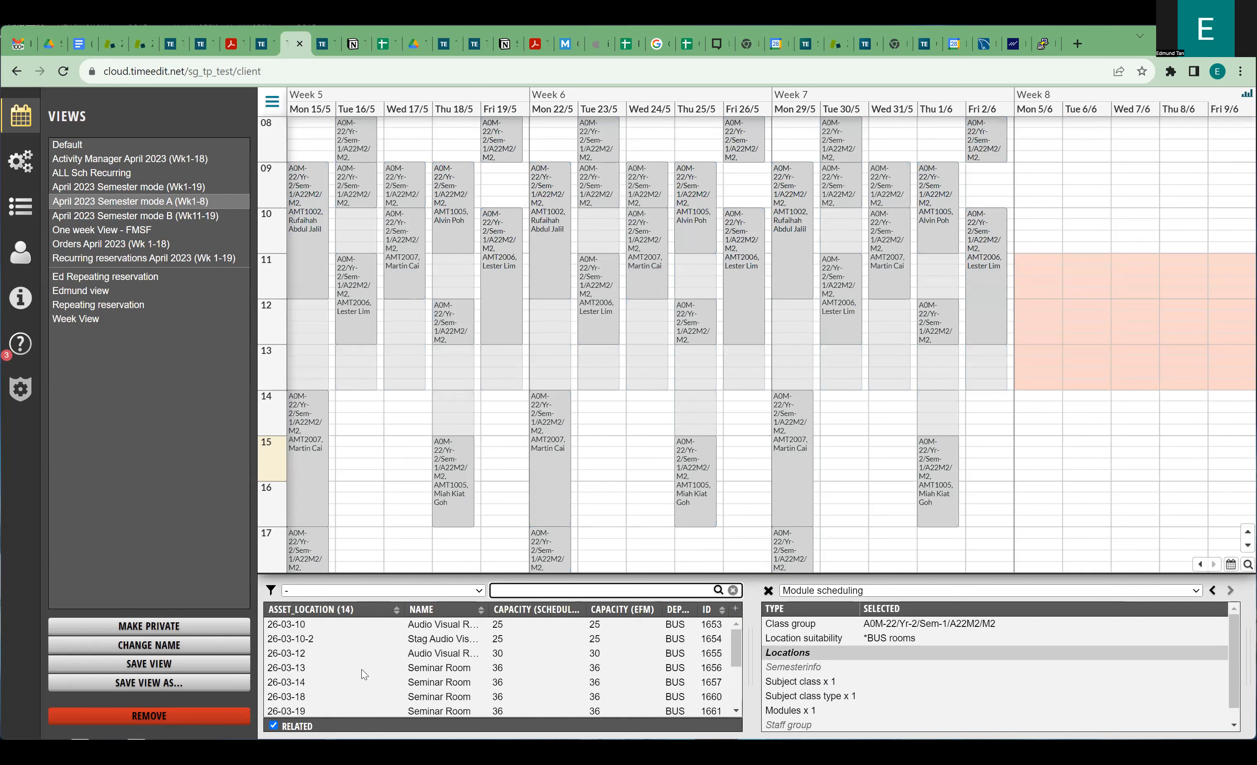
{"action": "scroll", "coordinate": [358, 653], "scroll_direction": "down", "scroll_amount": 3}
{"action": "scroll", "coordinate": [360, 653], "scroll_direction": "up", "scroll_amount": 3}
Review subject classes and all staff, then open the Recurring reservations April 2023 (Wk 1-19) view.
{"action": "left_click", "coordinate": [799, 686]}
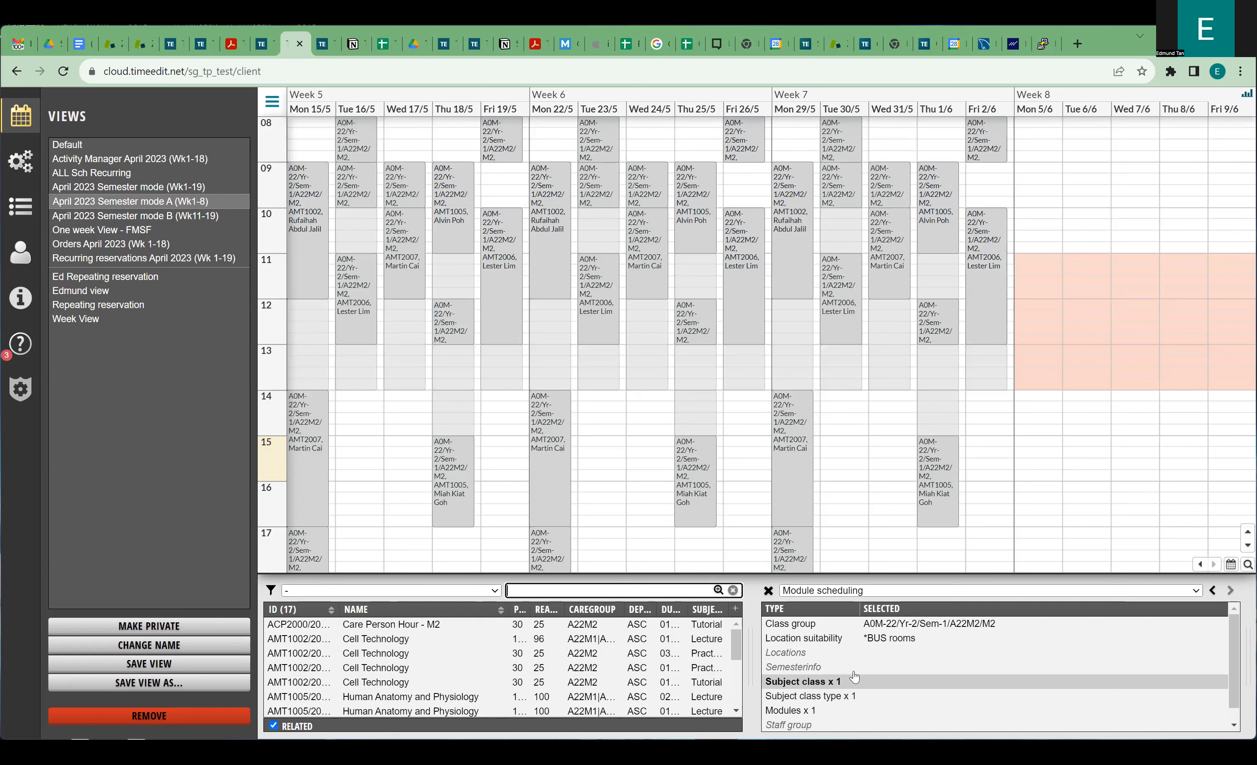
{"action": "scroll", "coordinate": [834, 683], "scroll_direction": "down", "scroll_amount": 1}
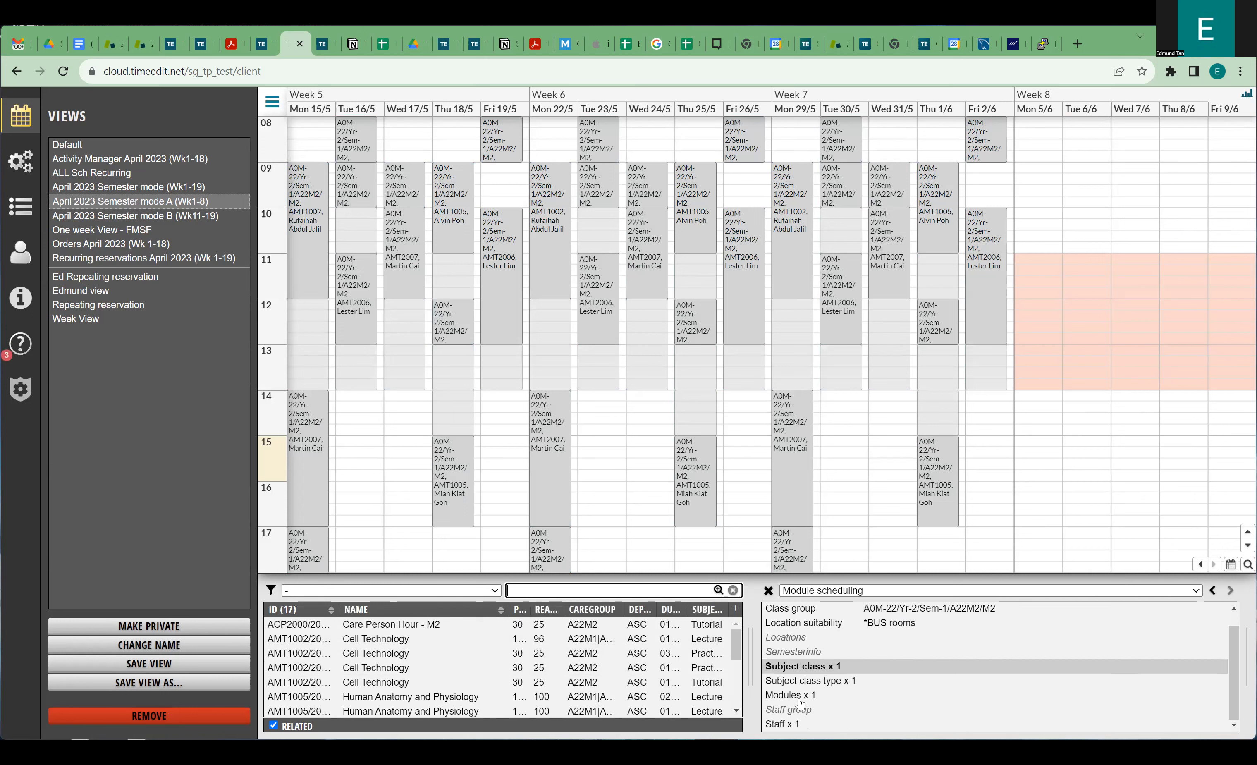
{"action": "left_click", "coordinate": [783, 726]}
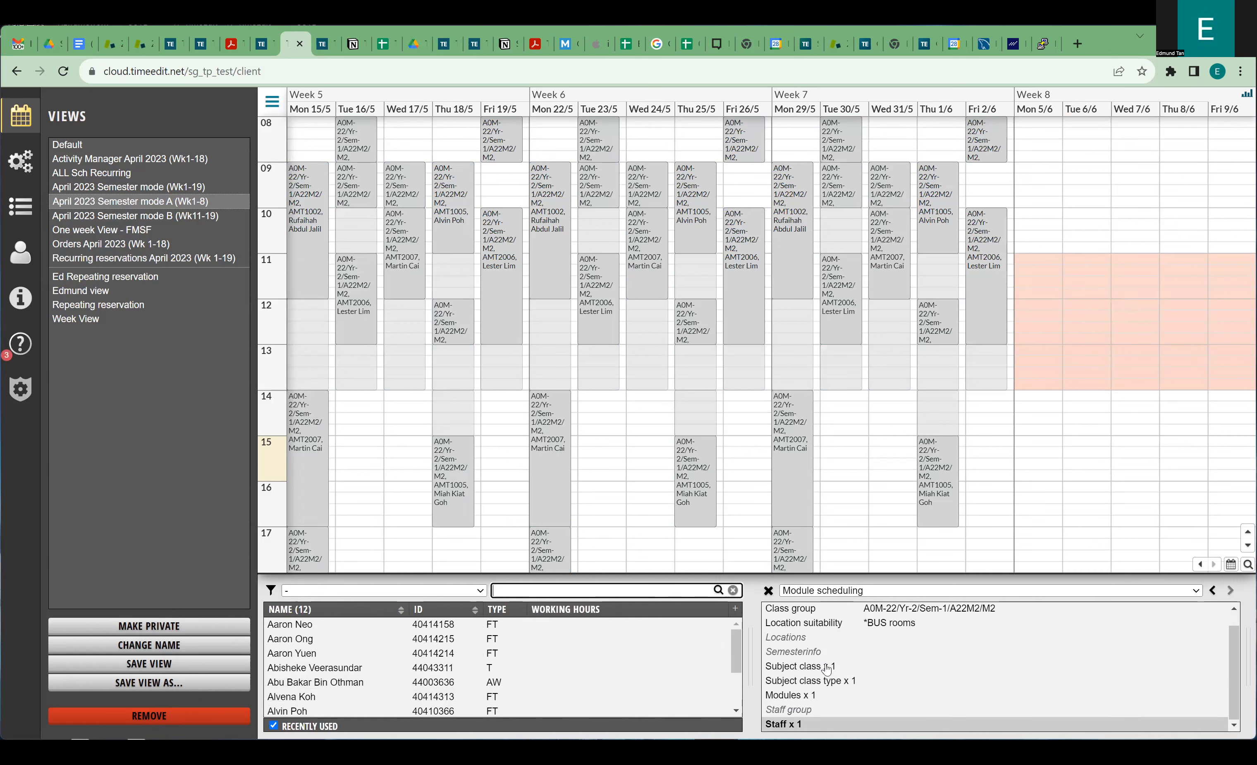
{"action": "scroll", "coordinate": [827, 669], "scroll_direction": "up", "scroll_amount": 1}
{"action": "scroll", "coordinate": [827, 669], "scroll_direction": "down", "scroll_amount": 1}
{"action": "left_click", "coordinate": [326, 726]}
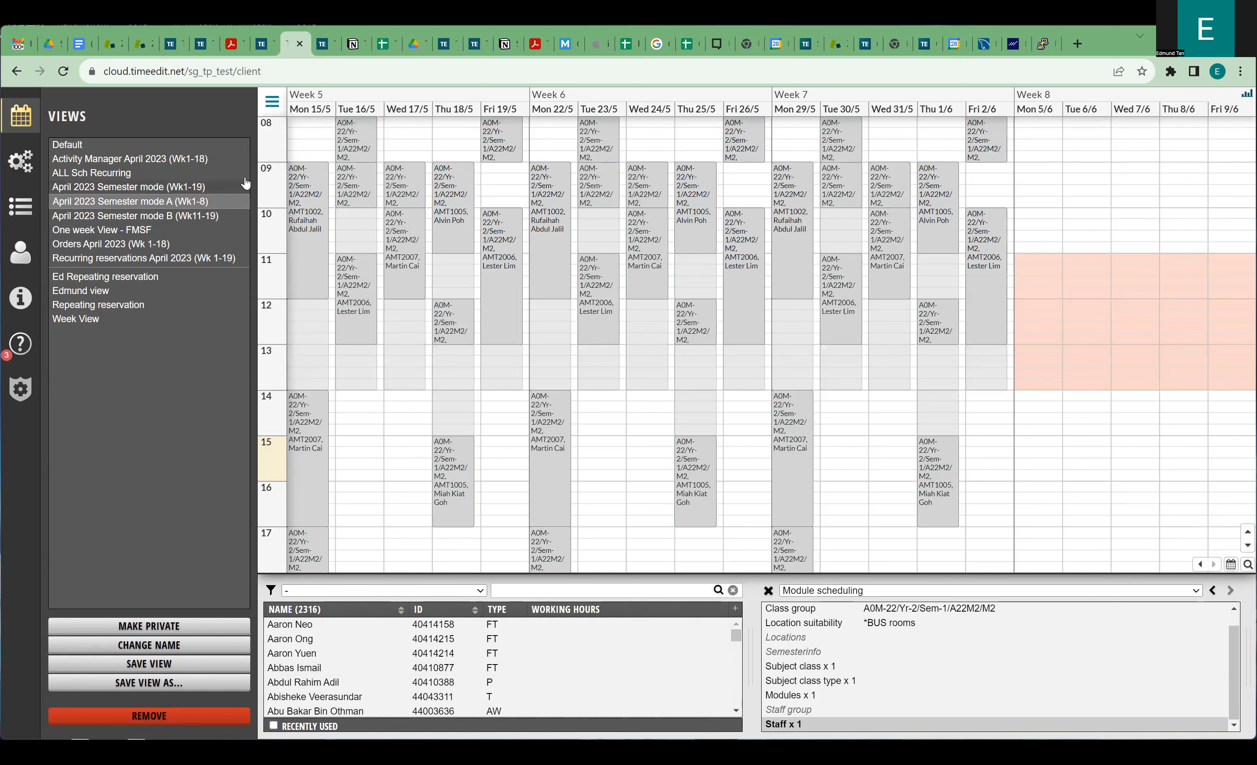
{"action": "left_click", "coordinate": [110, 259]}
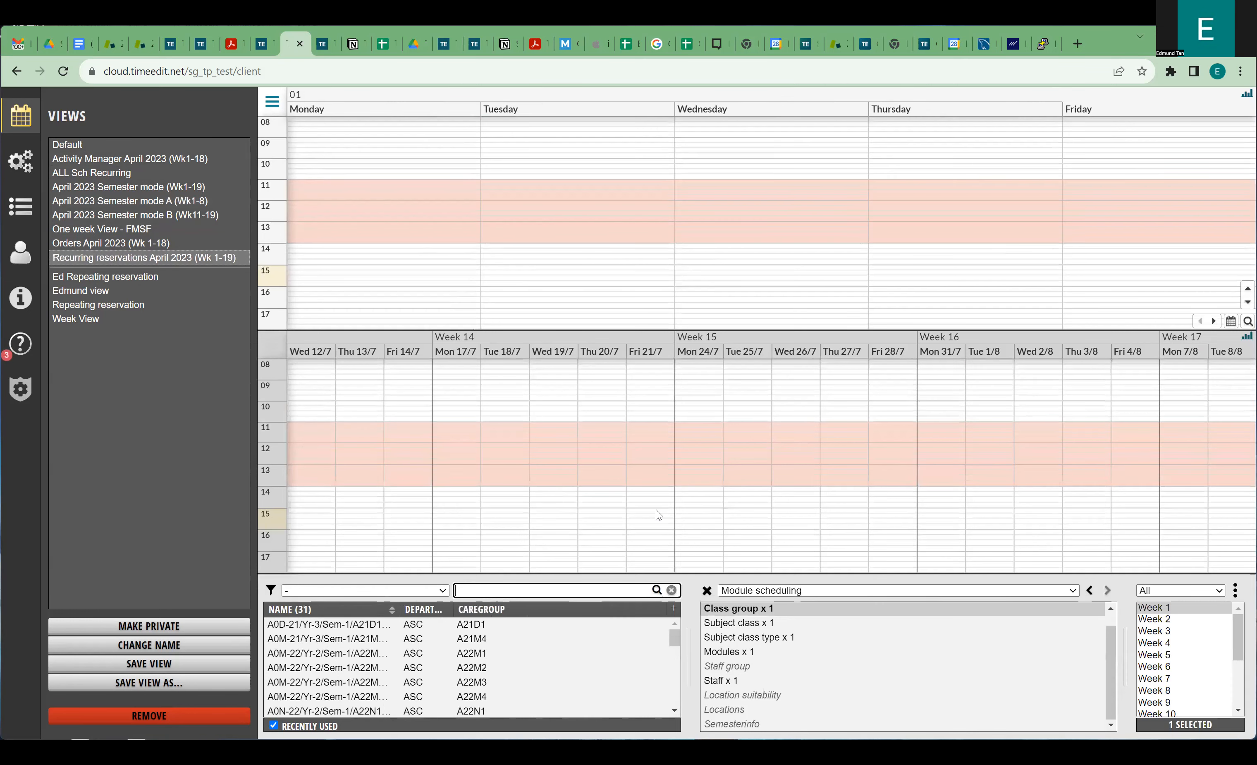
Load A22M2's reservations, fit weeks 01–19 in the lower calendar, and select the Monday 09–11 AMT1002 practical.
{"action": "left_click", "coordinate": [403, 669]}
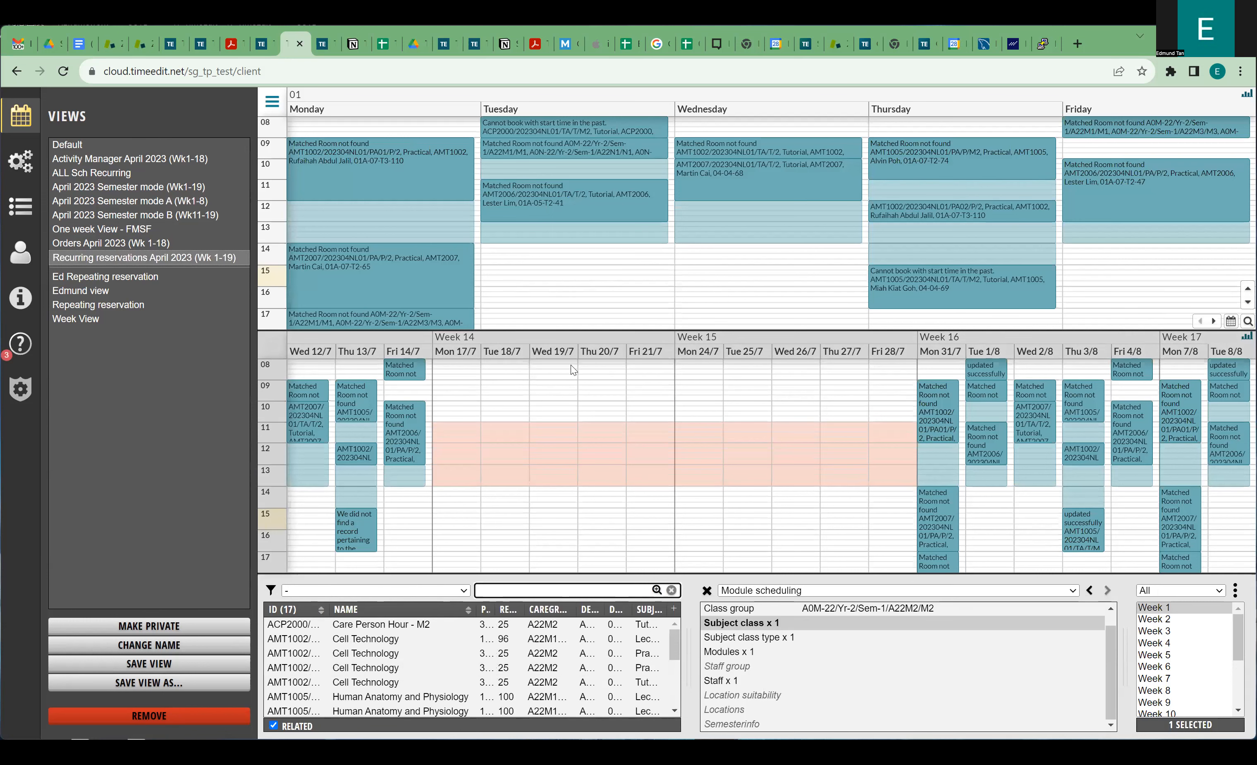
{"action": "left_click_drag", "start_coordinate": [674, 339], "coordinate": [616, 341]}
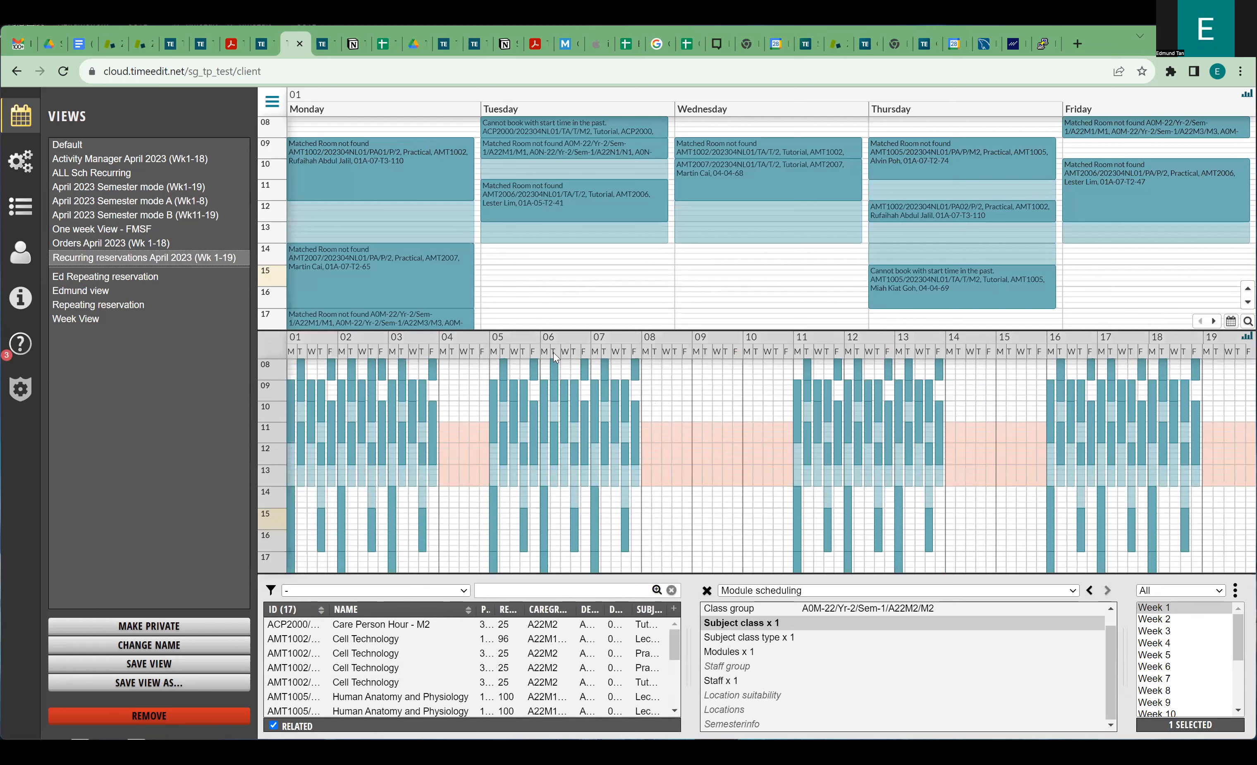
{"action": "left_click", "coordinate": [372, 165]}
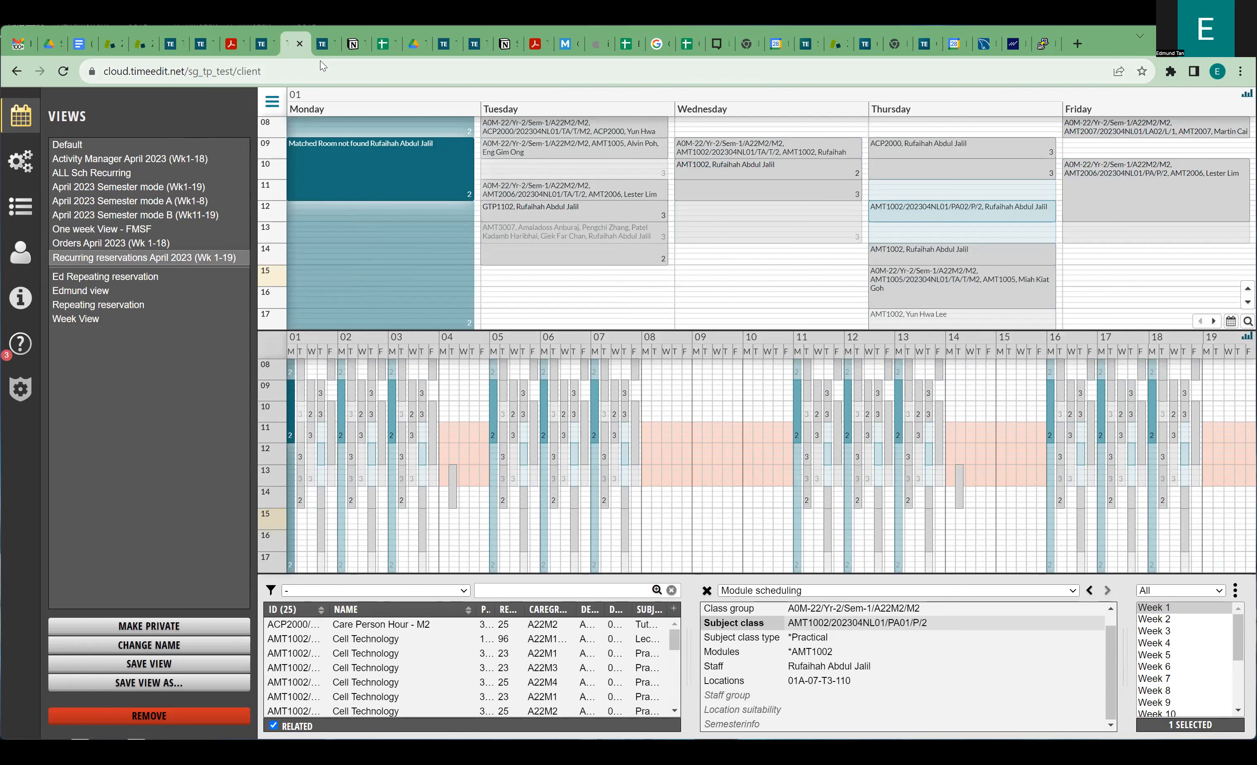
{"action": "mouse_move", "coordinate": [320, 44]}
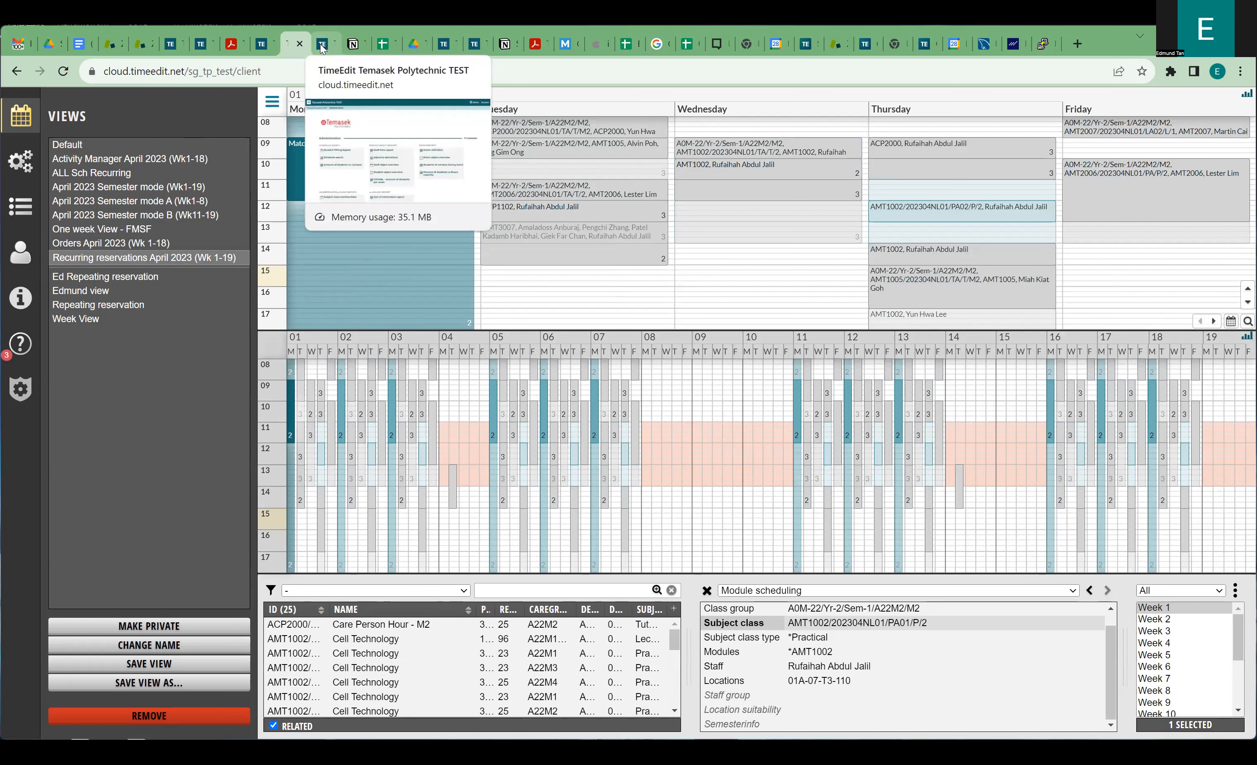
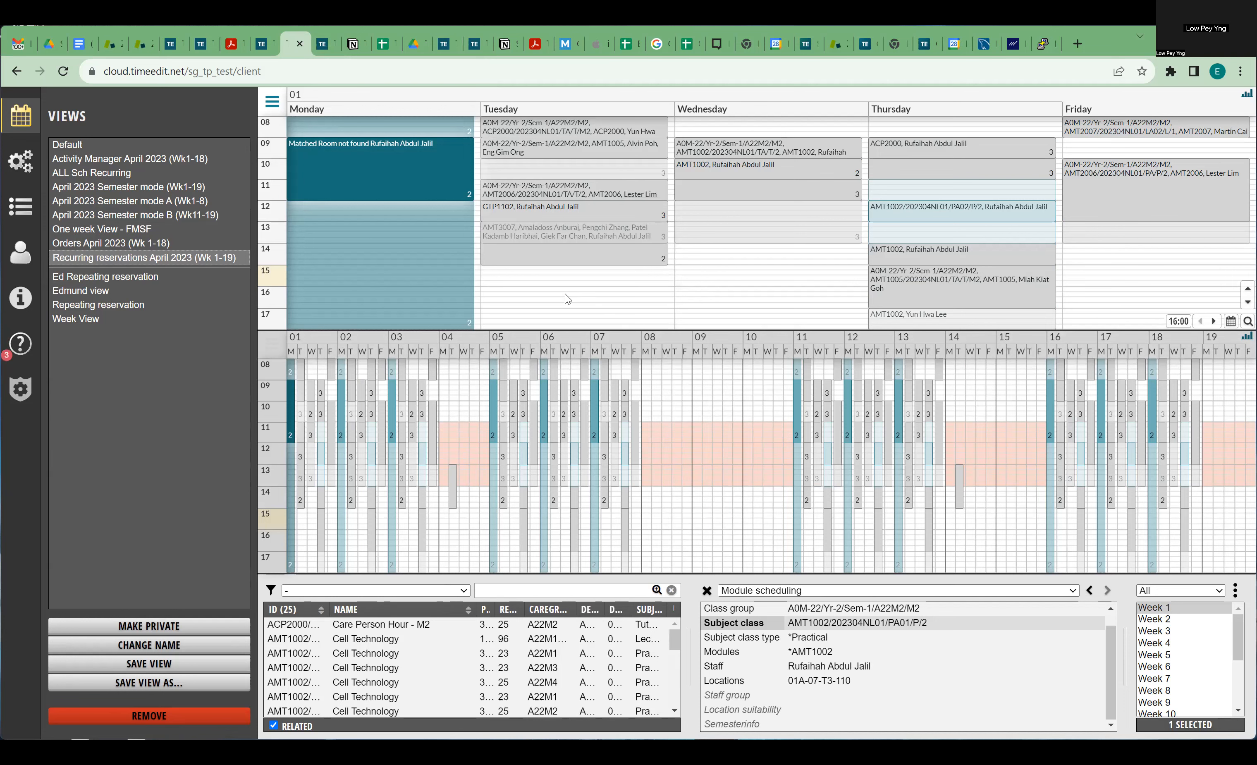
Go from the TimeEdit tab to the start page and switch between the administrator and student login forms.
{"action": "left_click", "coordinate": [321, 45]}
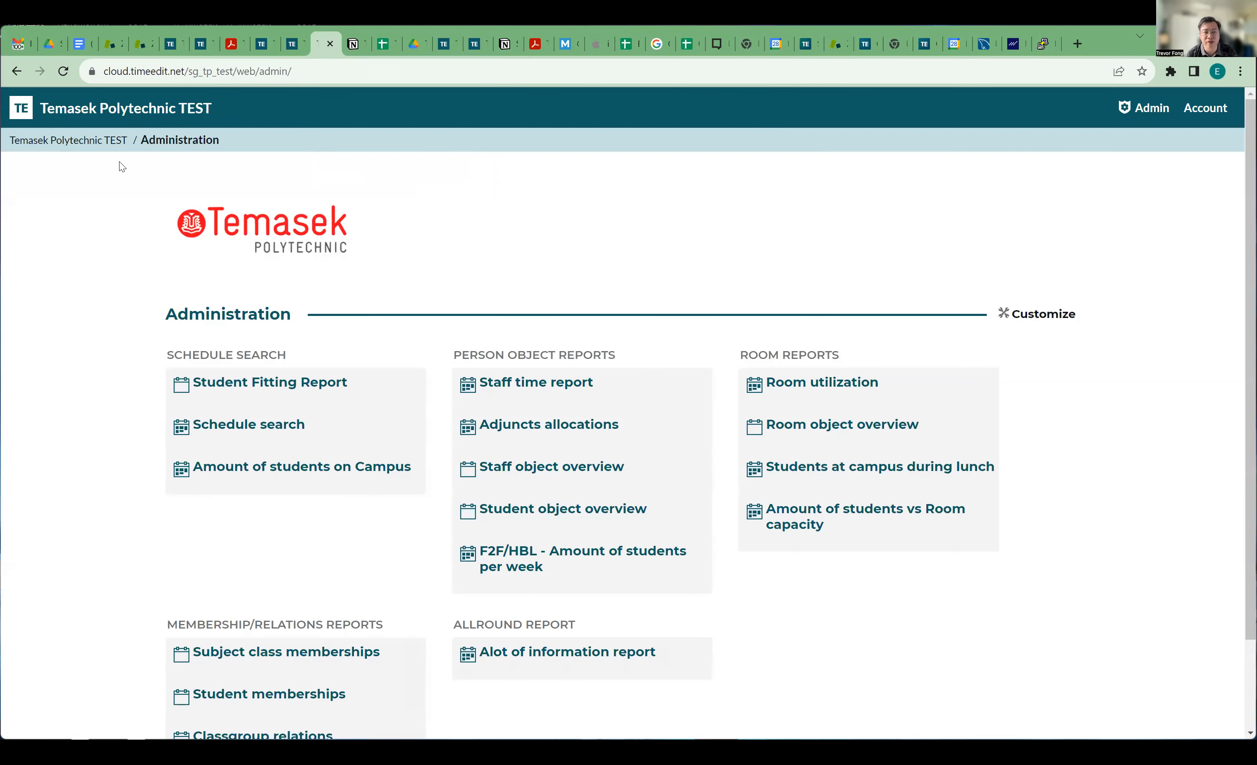
{"action": "left_click", "coordinate": [92, 141]}
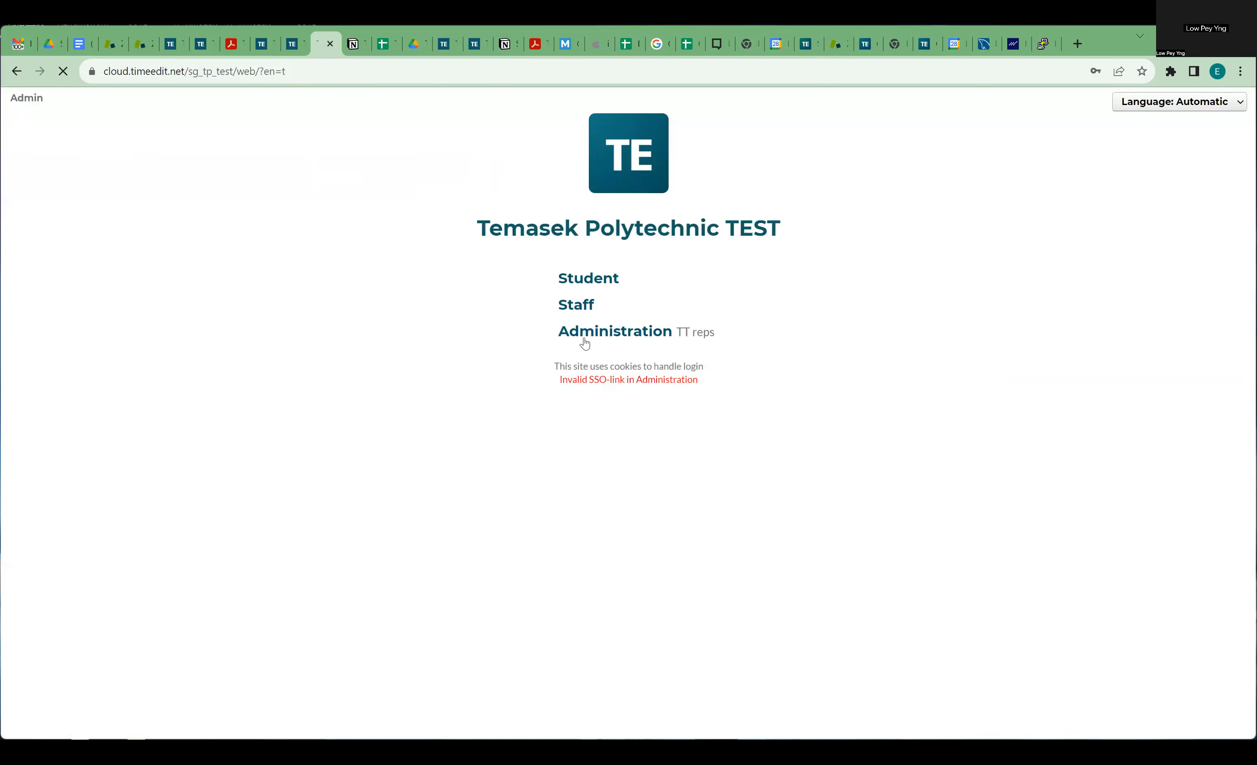
{"action": "left_click", "coordinate": [572, 282]}
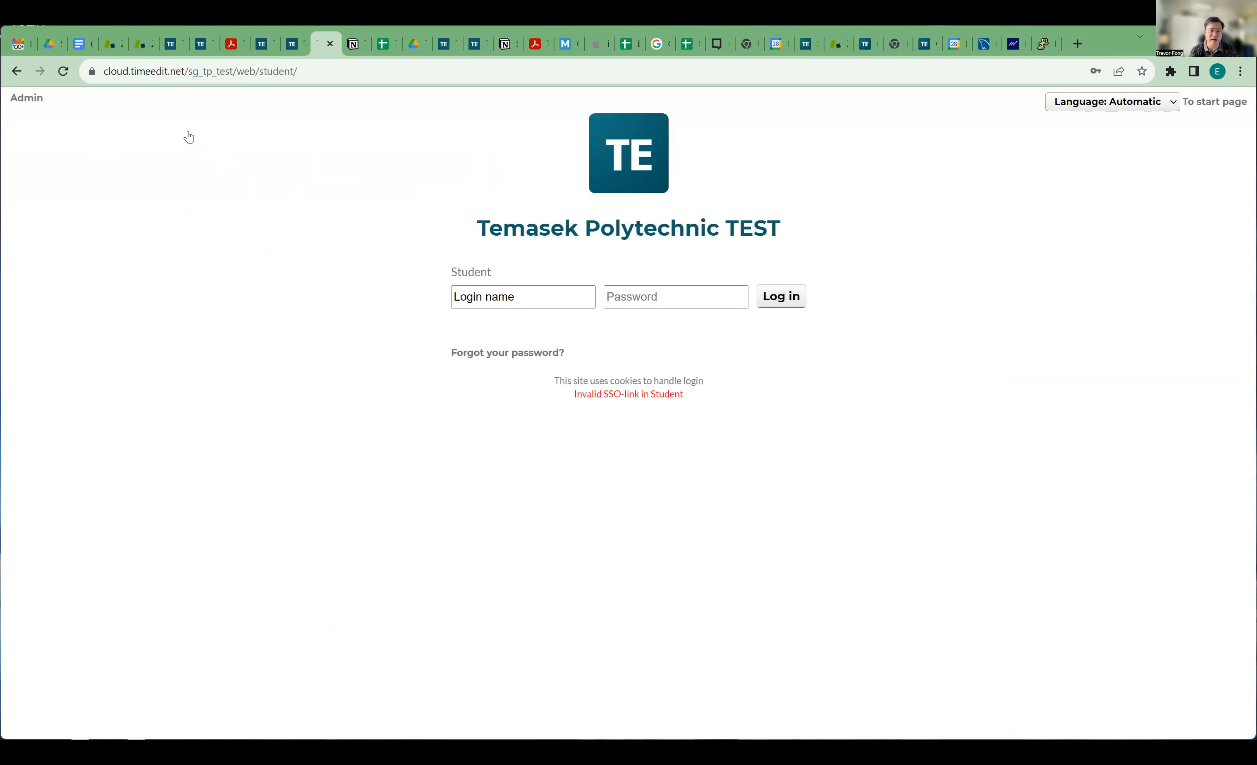
{"action": "left_click", "coordinate": [17, 71]}
{"action": "left_click", "coordinate": [29, 98]}
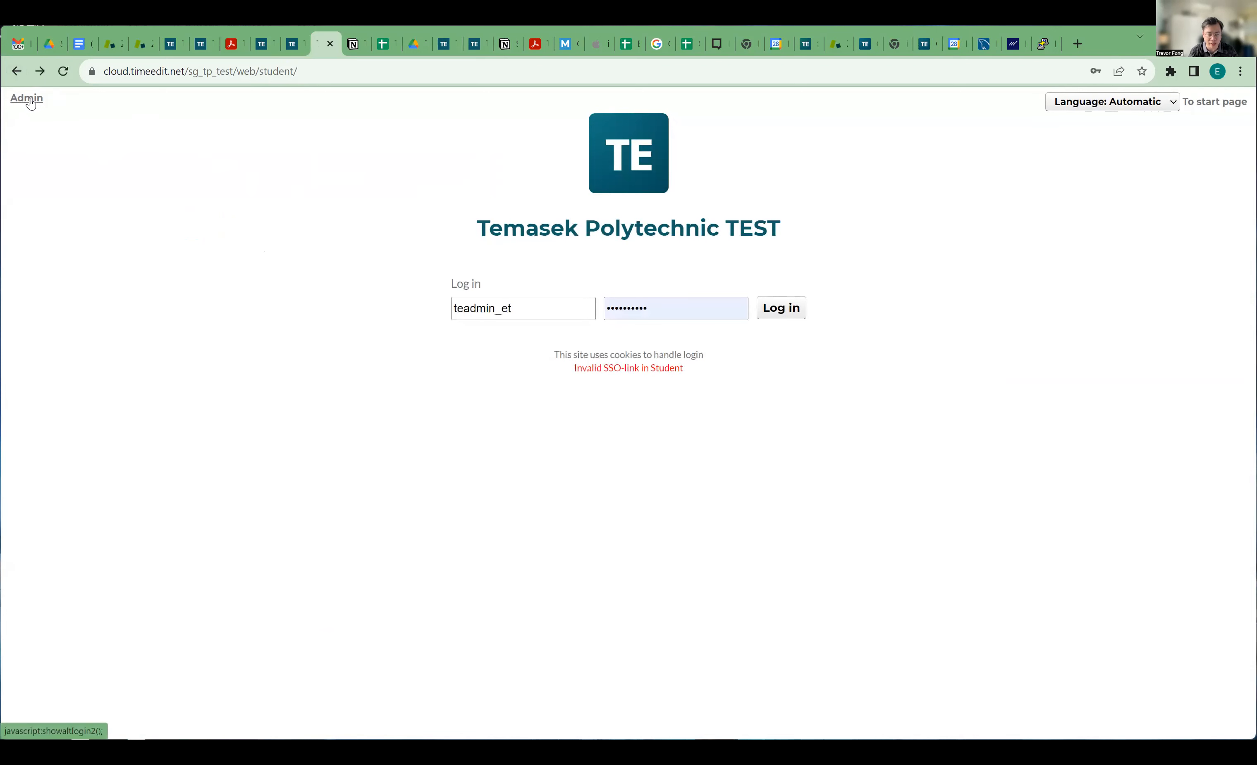
{"action": "left_click", "coordinate": [31, 101]}
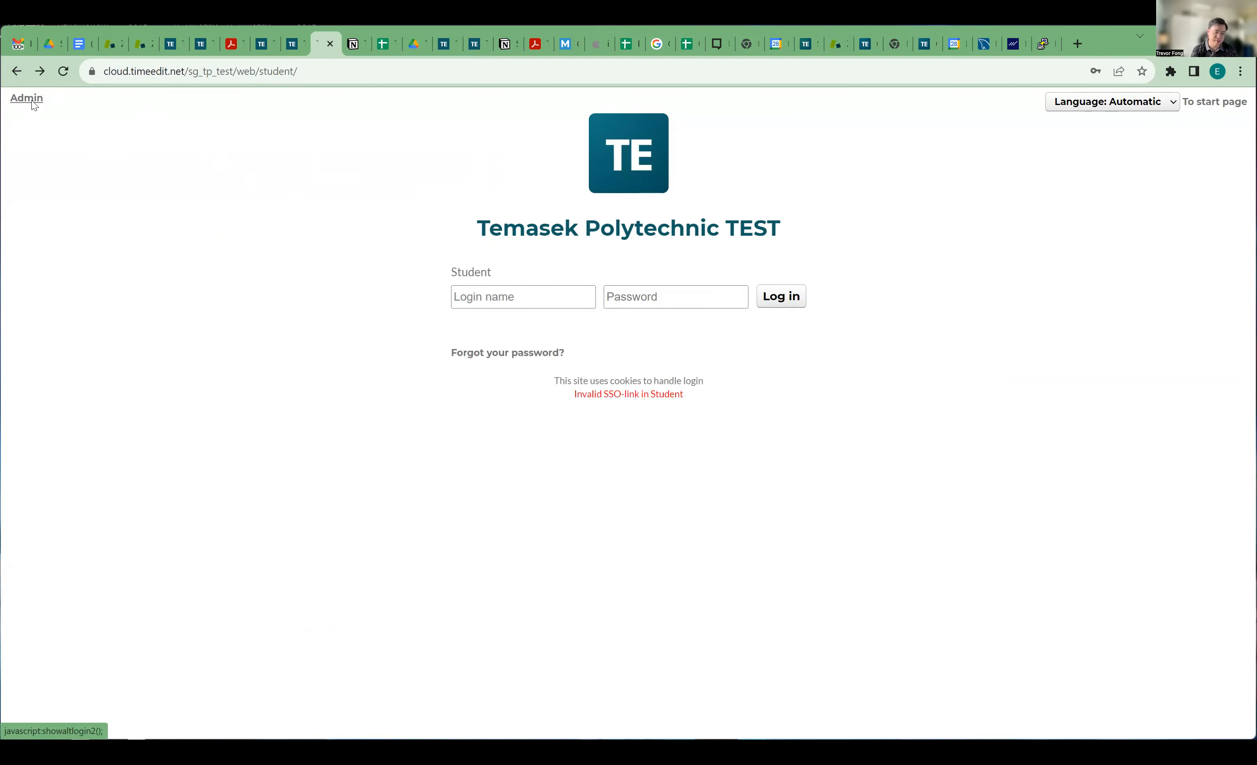
{"action": "left_click", "coordinate": [17, 70]}
{"action": "left_click", "coordinate": [17, 71]}
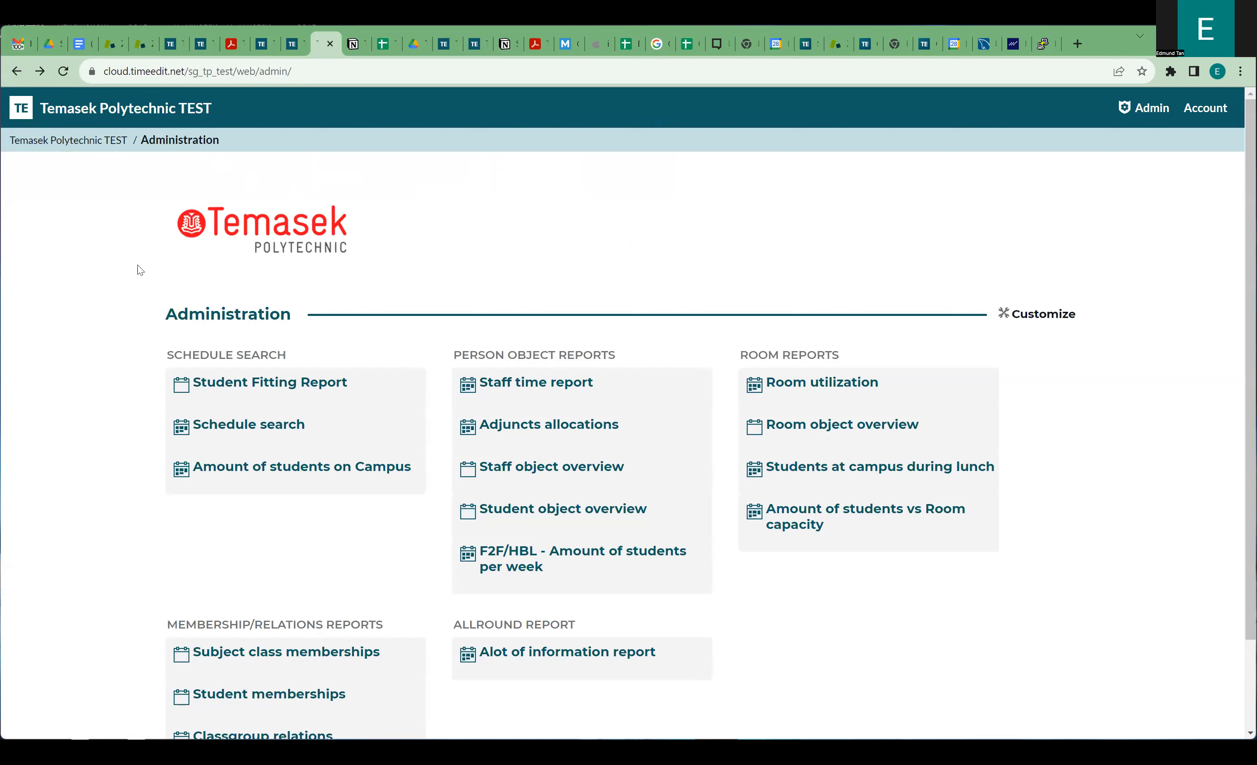
Open Schedule search and log in with the saved administrator credentials.
{"action": "left_click", "coordinate": [248, 425]}
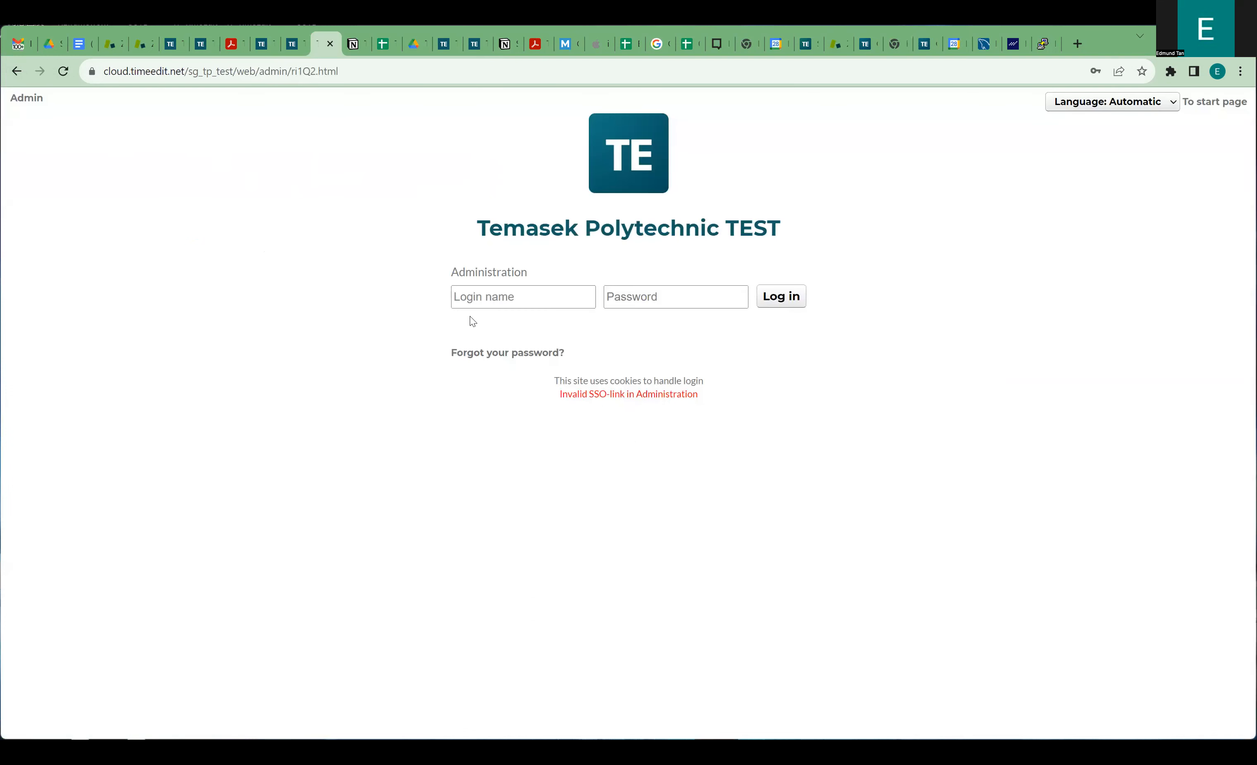
{"action": "left_click", "coordinate": [561, 299]}
{"action": "left_click", "coordinate": [570, 338]}
{"action": "left_click", "coordinate": [781, 299]}
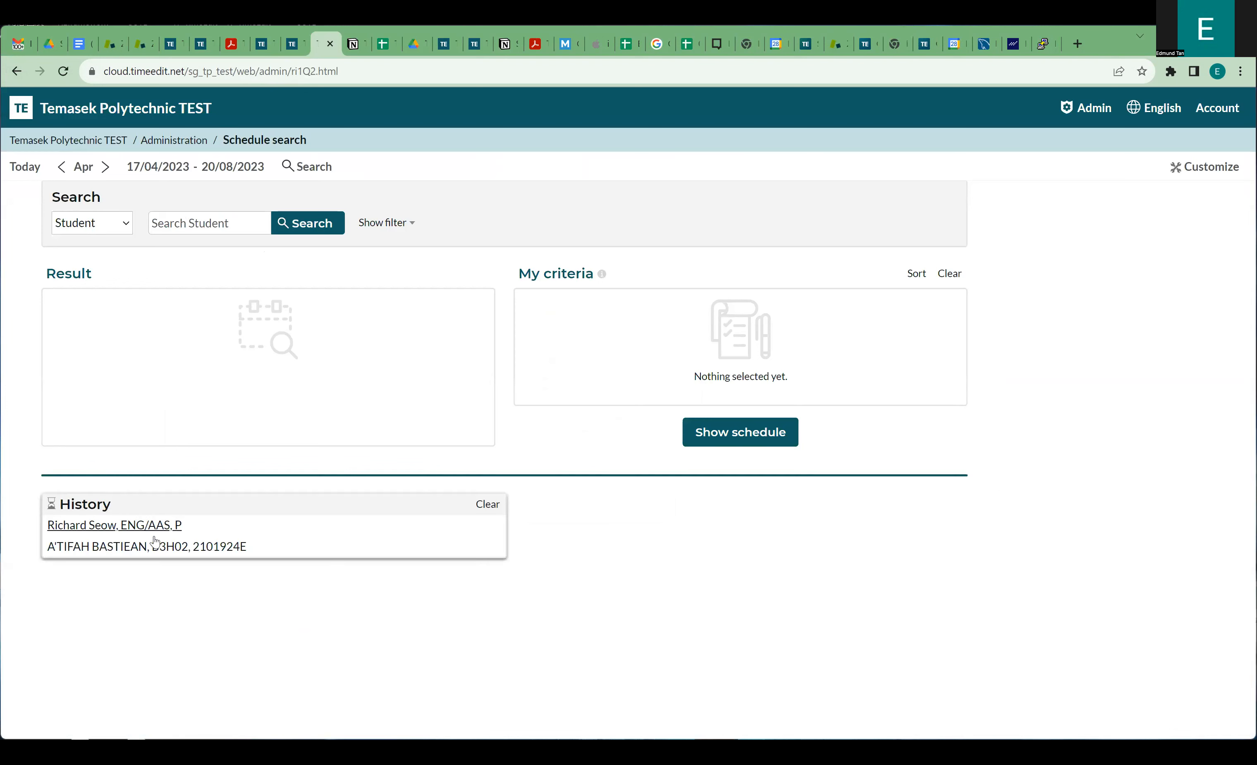
Add the previously searched student from History and show their 17–21 April timetable.
{"action": "left_click", "coordinate": [143, 547]}
{"action": "left_click", "coordinate": [692, 432]}
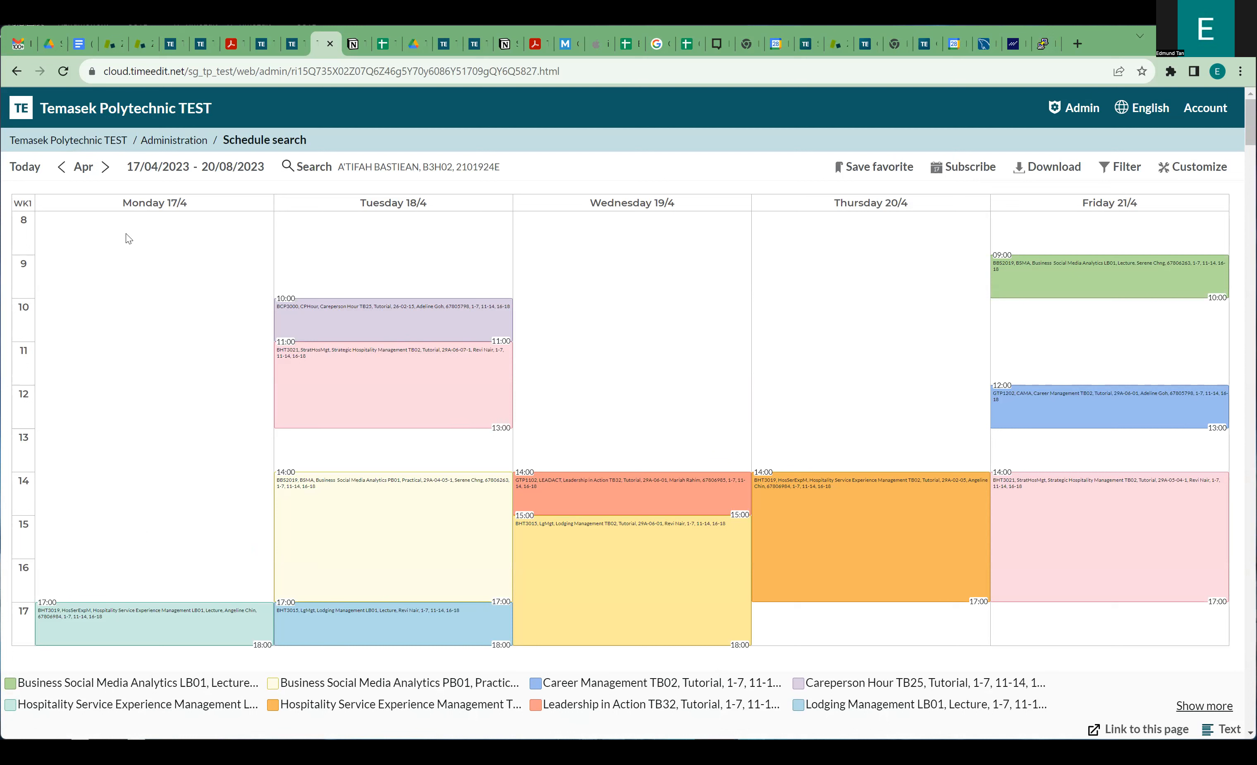
{"action": "scroll", "coordinate": [543, 331], "scroll_direction": "down", "scroll_amount": 2}
{"action": "scroll", "coordinate": [520, 323], "scroll_direction": "up", "scroll_amount": 2}
{"action": "scroll", "coordinate": [196, 435], "scroll_direction": "down", "scroll_amount": 1}
{"action": "scroll", "coordinate": [515, 464], "scroll_direction": "up", "scroll_amount": 1}
{"action": "left_click", "coordinate": [1179, 177]}
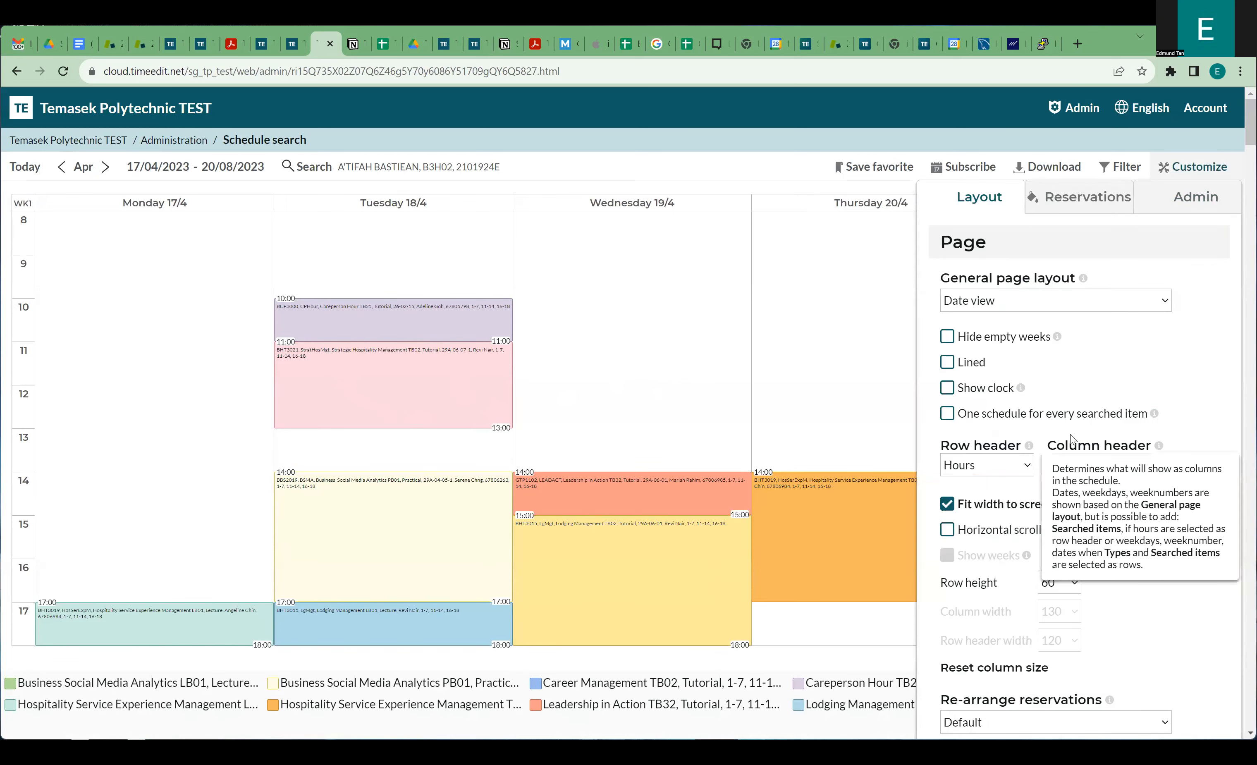
{"action": "scroll", "coordinate": [1069, 430], "scroll_direction": "down", "scroll_amount": 3}
{"action": "scroll", "coordinate": [1069, 430], "scroll_direction": "down", "scroll_amount": 3}
{"action": "scroll", "coordinate": [1069, 429], "scroll_direction": "up", "scroll_amount": 7}
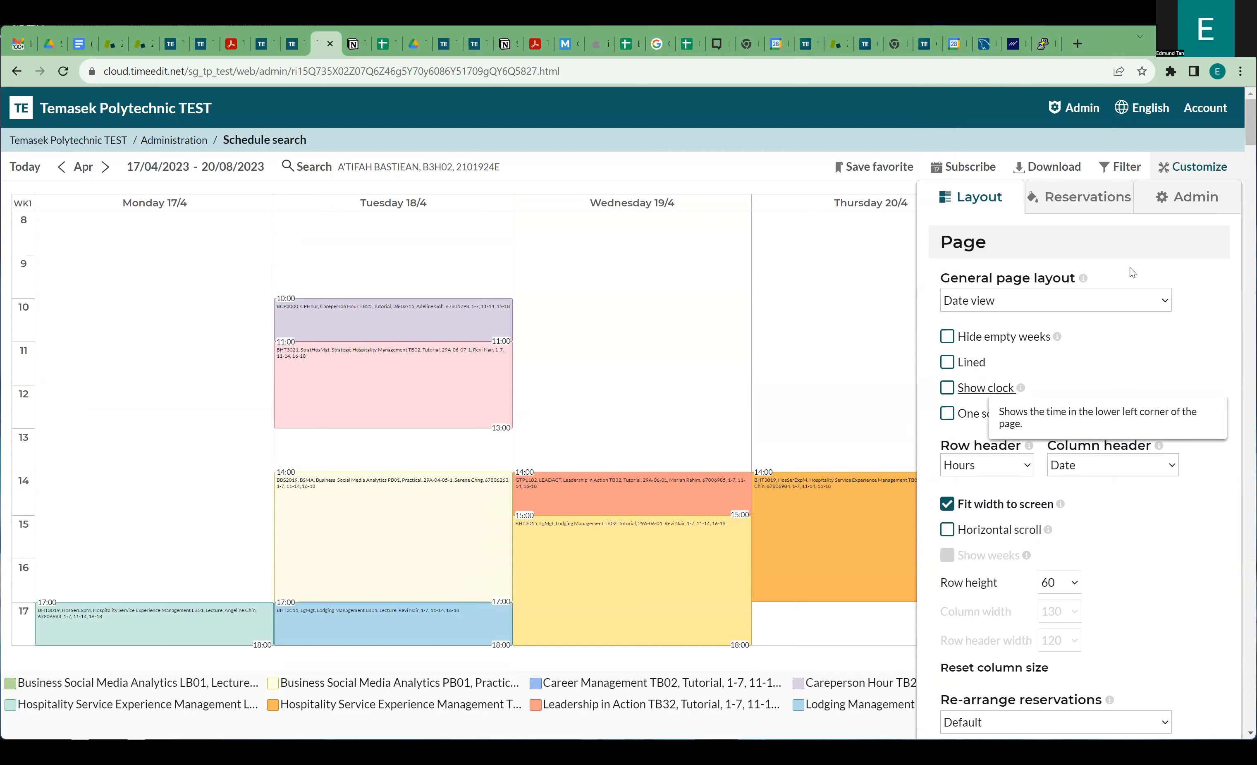
{"action": "left_click", "coordinate": [1047, 170]}
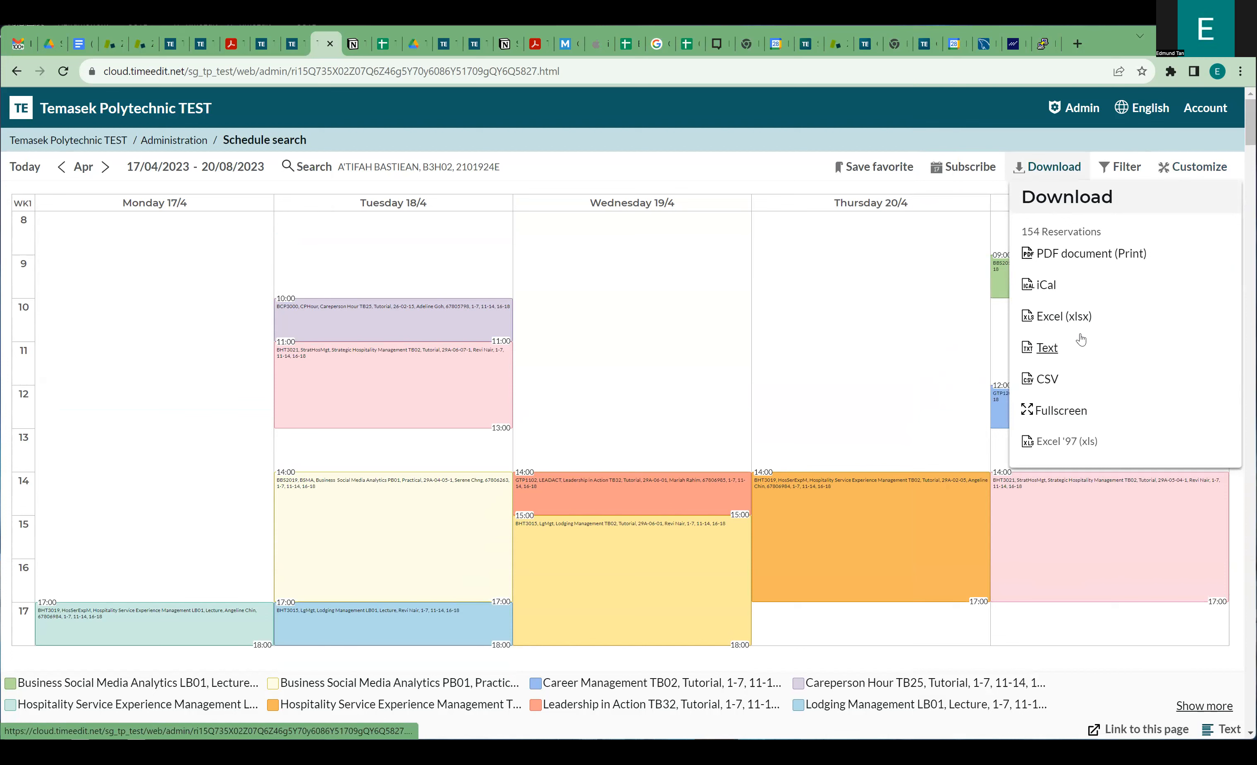
{"action": "left_click", "coordinate": [965, 174]}
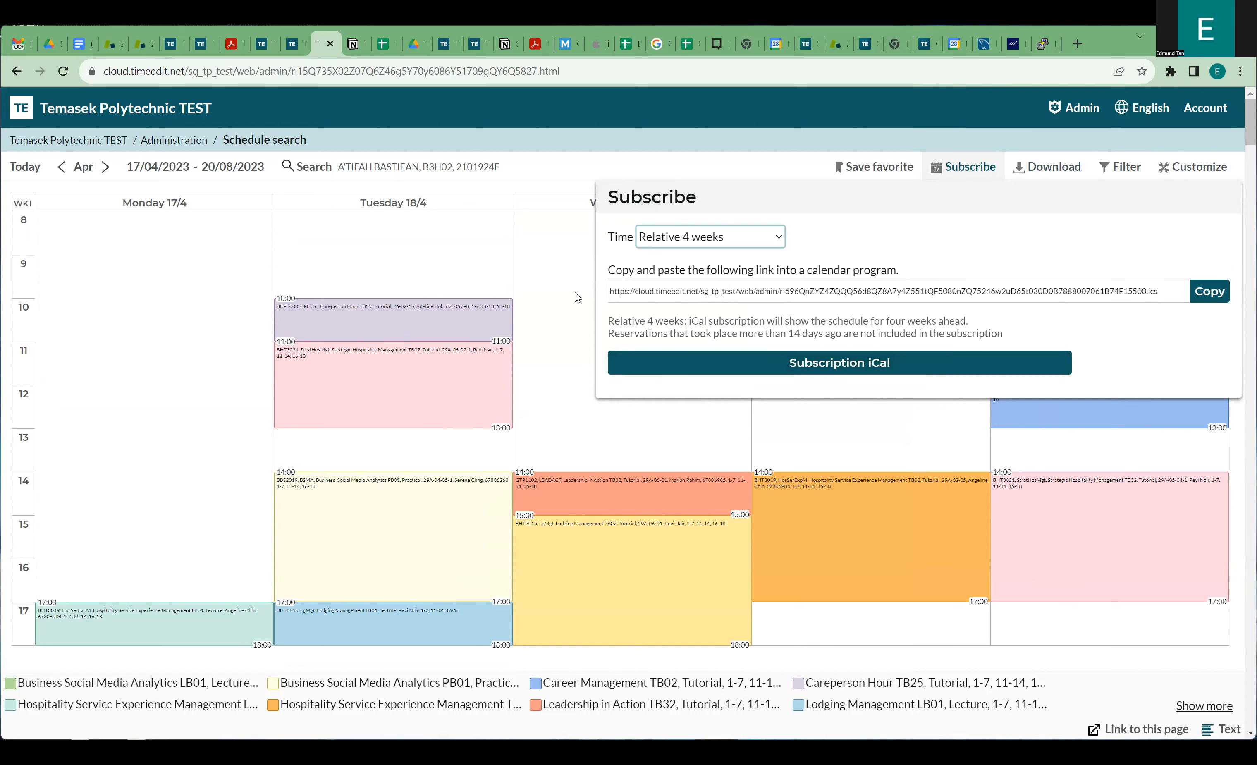
{"action": "left_click", "coordinate": [553, 289]}
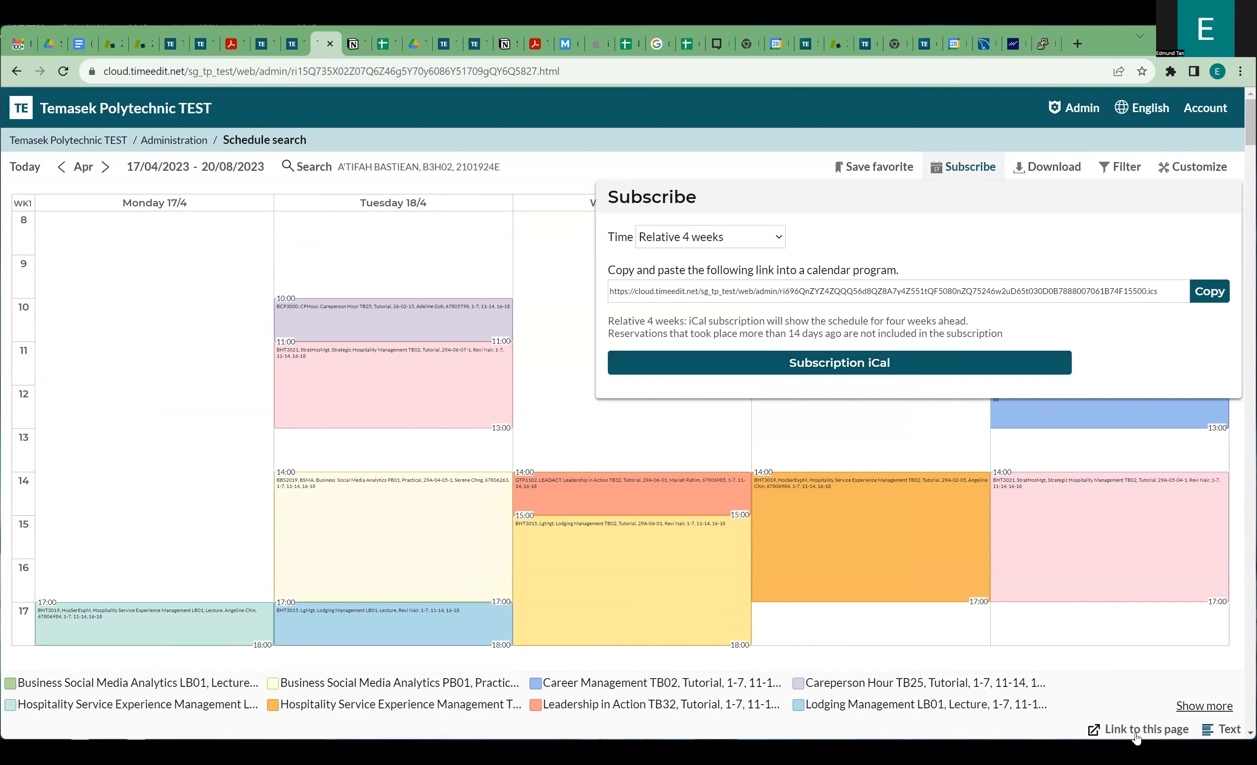
{"action": "left_click", "coordinate": [1220, 736]}
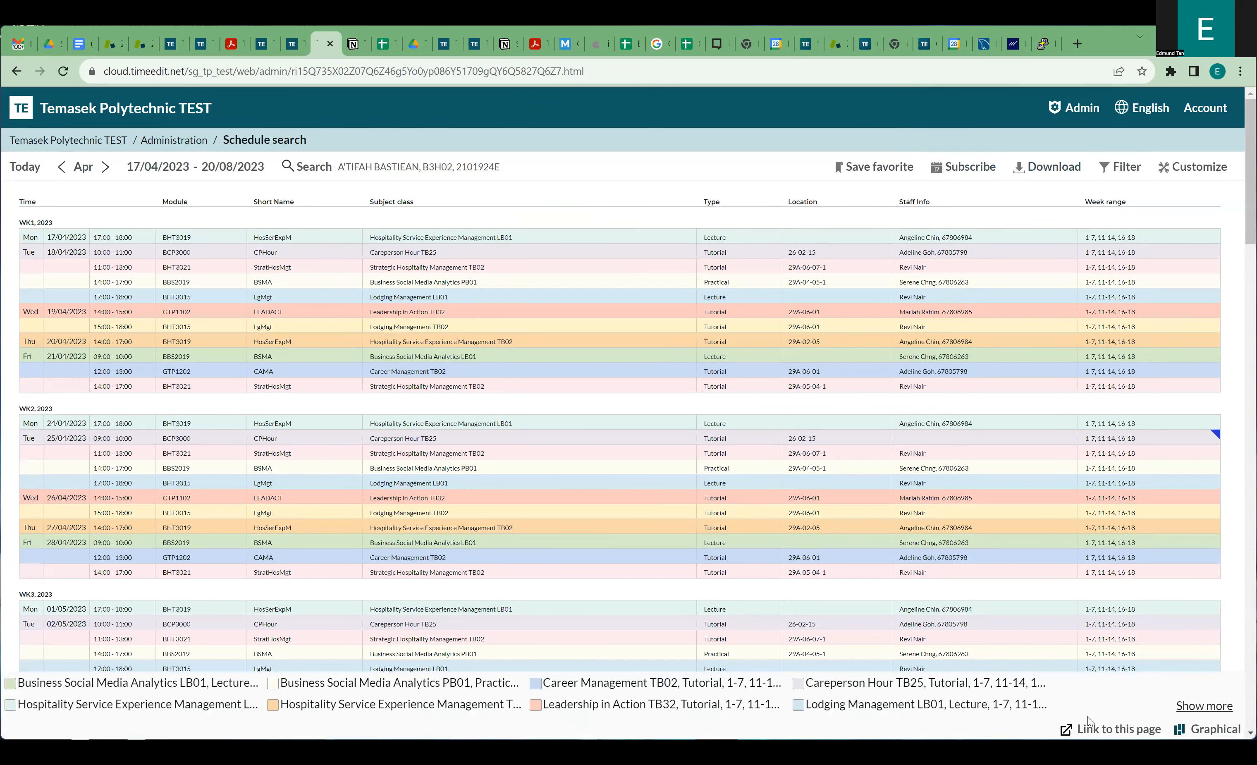
{"action": "left_click", "coordinate": [1210, 729]}
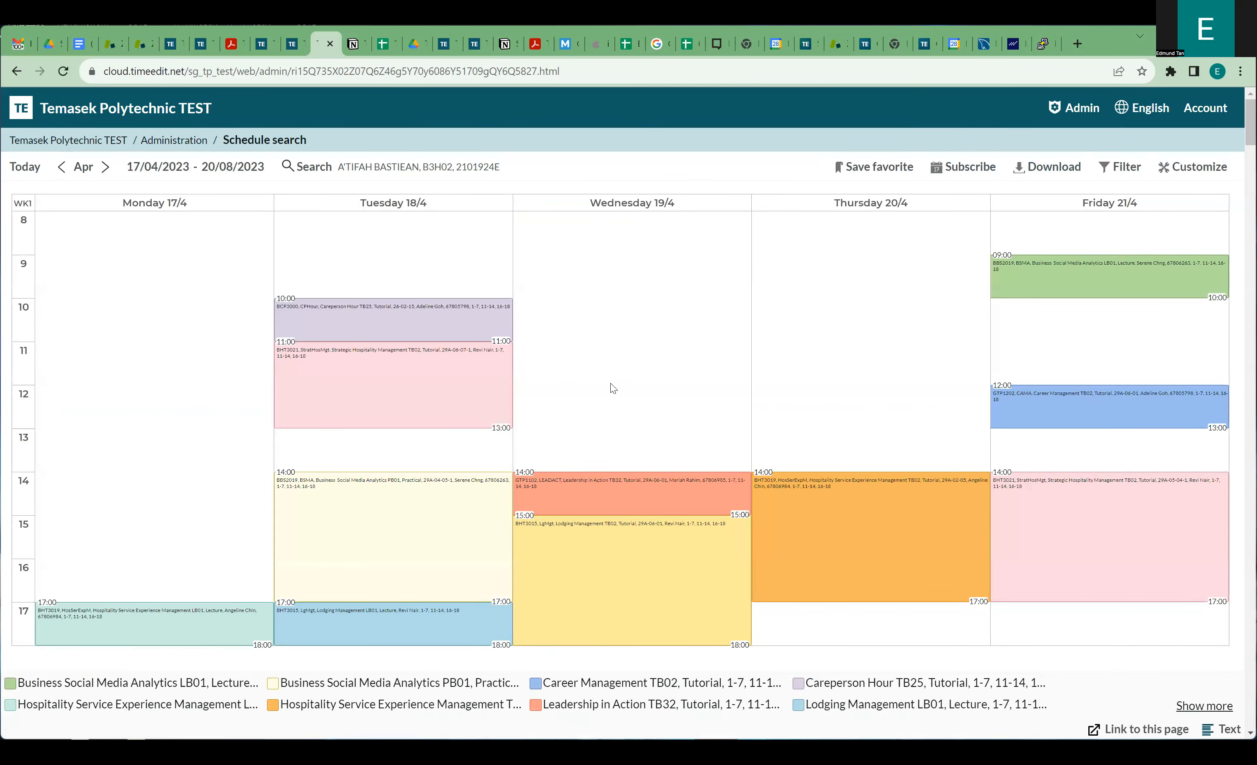
Open the Customize Layout panel and scroll through its Page and Time settings.
{"action": "left_click", "coordinate": [1193, 167]}
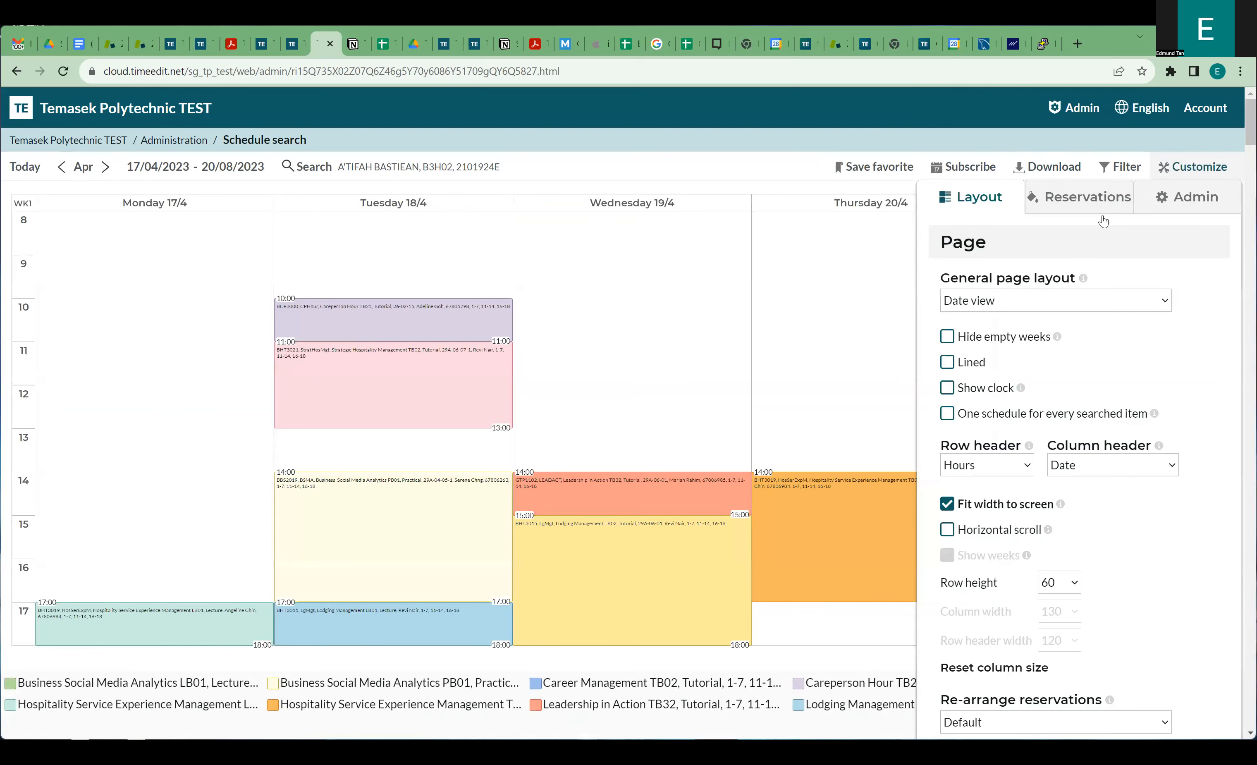
{"action": "scroll", "coordinate": [1012, 371], "scroll_direction": "down", "scroll_amount": 10}
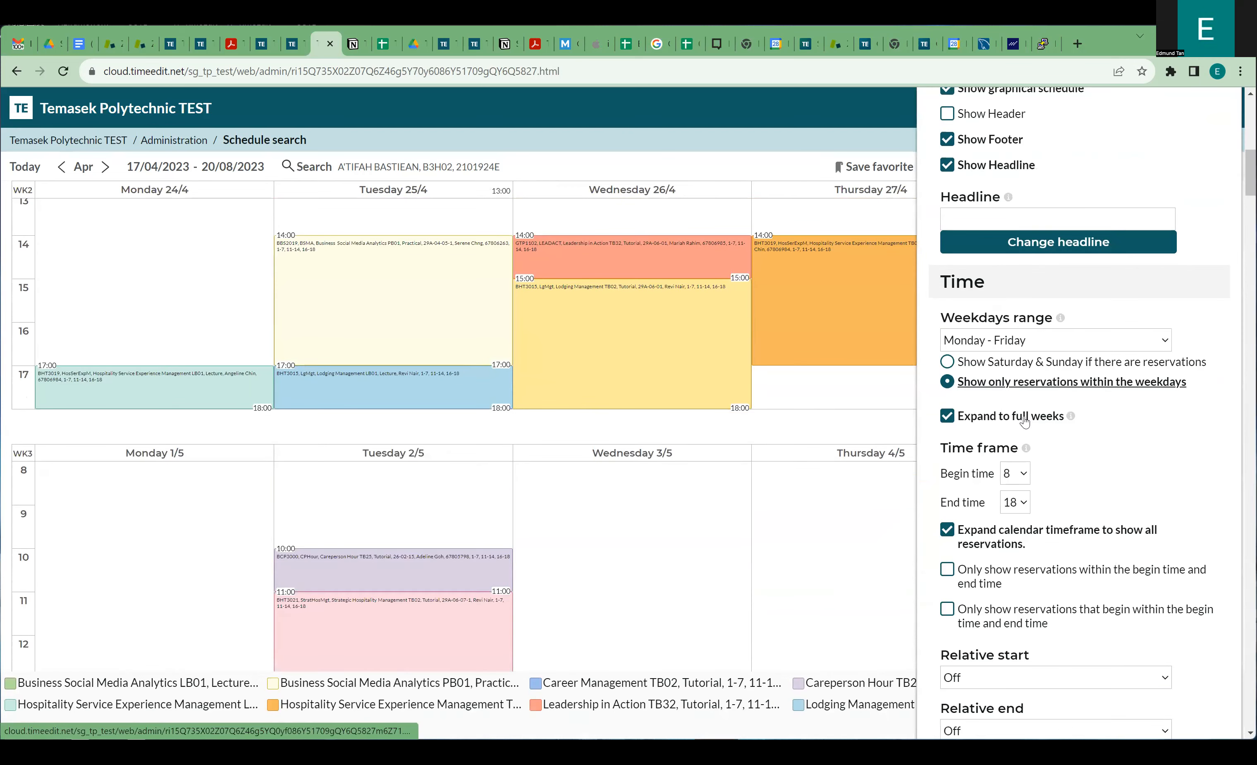
{"action": "scroll", "coordinate": [1015, 401], "scroll_direction": "down", "scroll_amount": 8}
{"action": "scroll", "coordinate": [1023, 420], "scroll_direction": "up", "scroll_amount": 4}
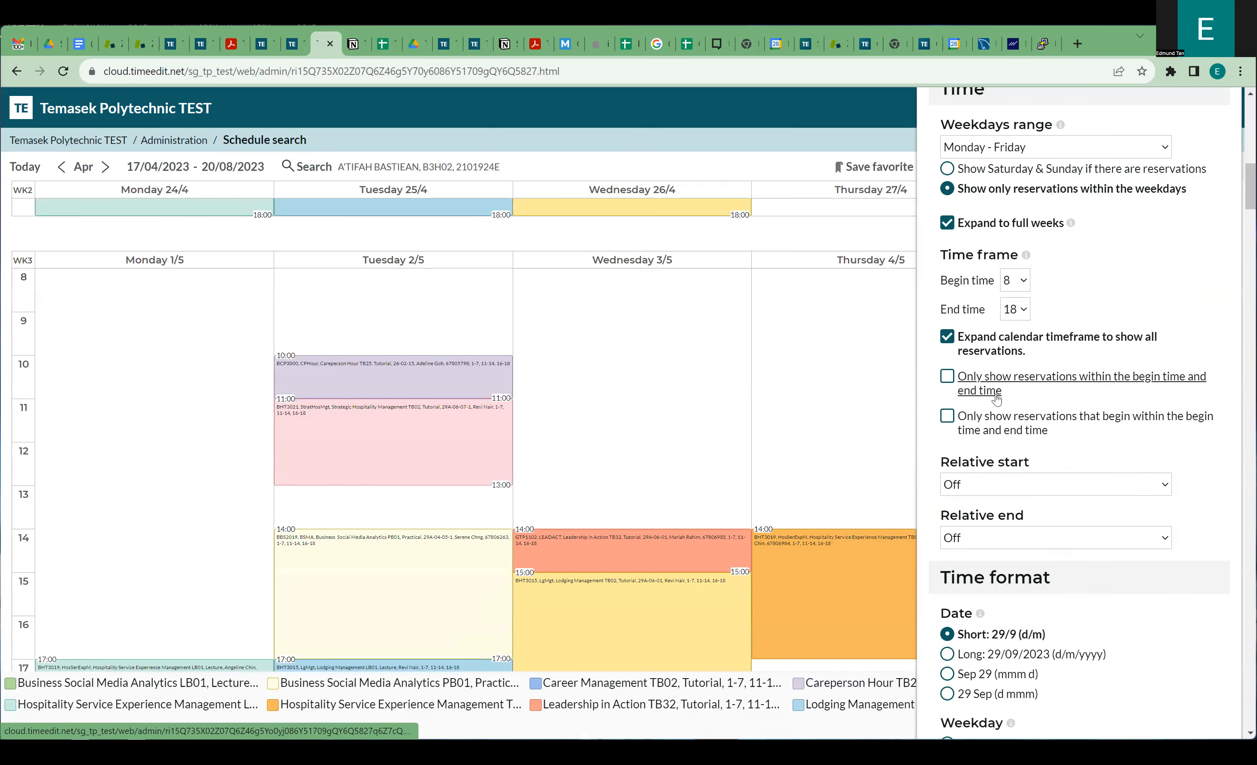
{"action": "scroll", "coordinate": [1044, 444], "scroll_direction": "up", "scroll_amount": 2}
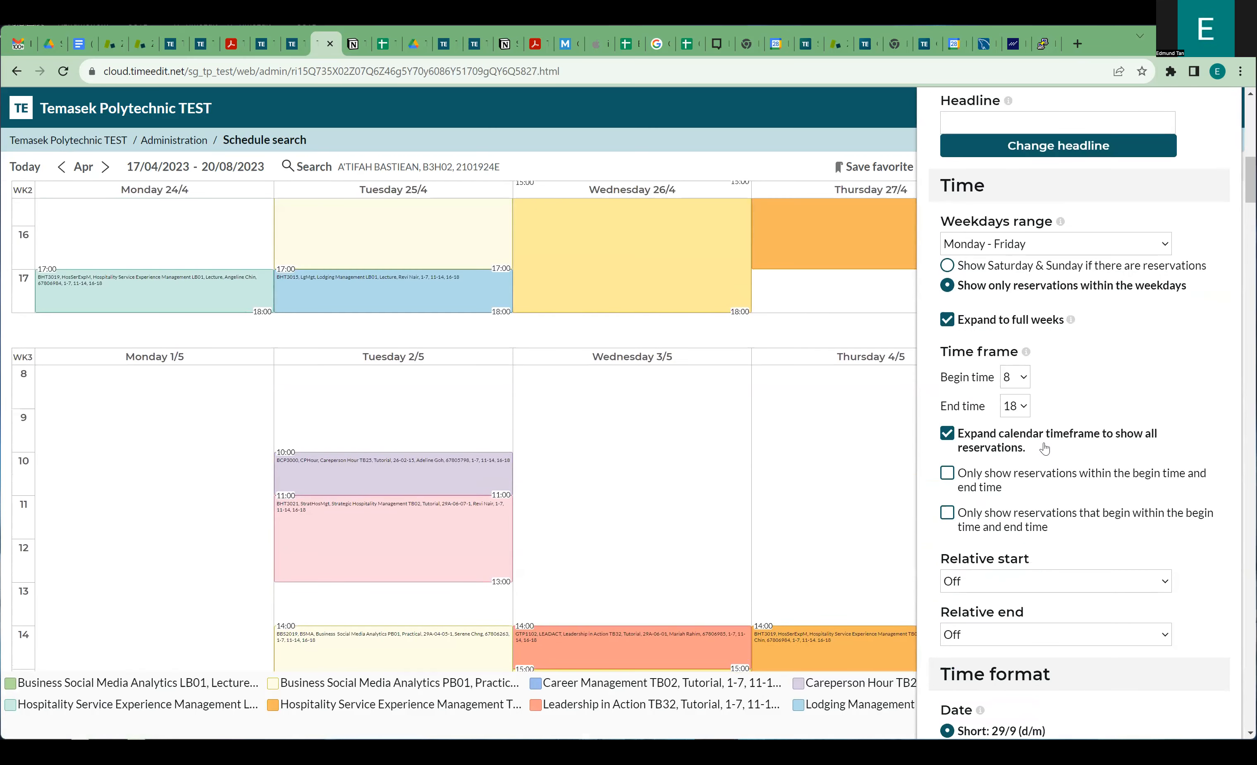
{"action": "scroll", "coordinate": [1044, 444], "scroll_direction": "up", "scroll_amount": 2}
{"action": "scroll", "coordinate": [1015, 438], "scroll_direction": "down", "scroll_amount": 2}
{"action": "scroll", "coordinate": [1013, 436], "scroll_direction": "up", "scroll_amount": 10}
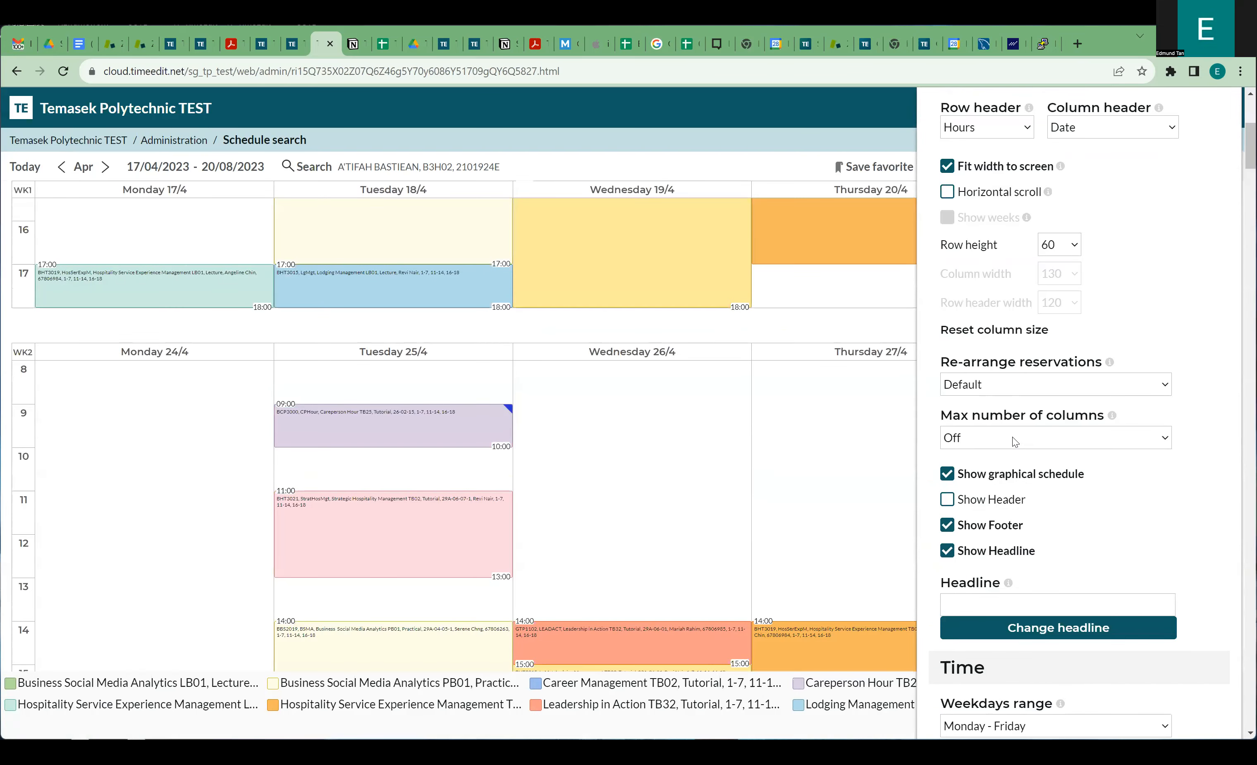
{"action": "scroll", "coordinate": [1012, 437], "scroll_direction": "up", "scroll_amount": 7}
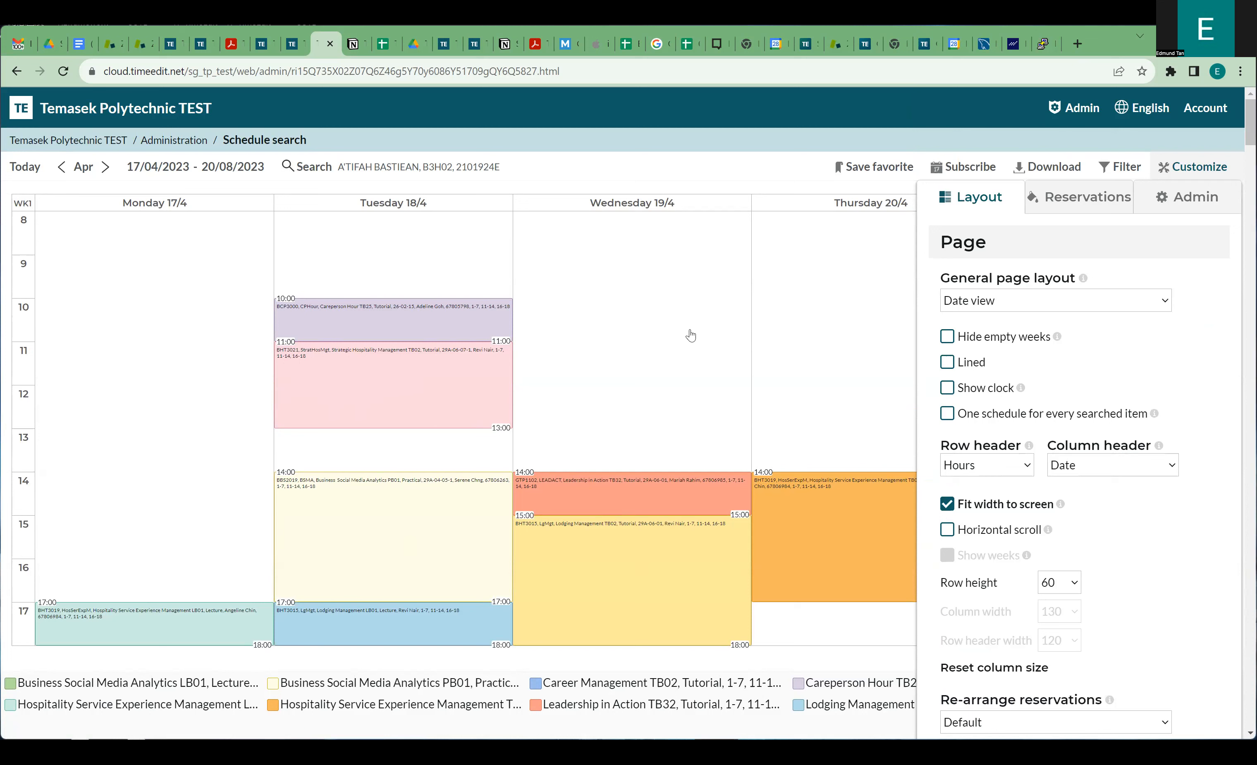
Change the general page layout to Weekly view, then Weekday view, and close Customize.
{"action": "left_click", "coordinate": [1014, 301]}
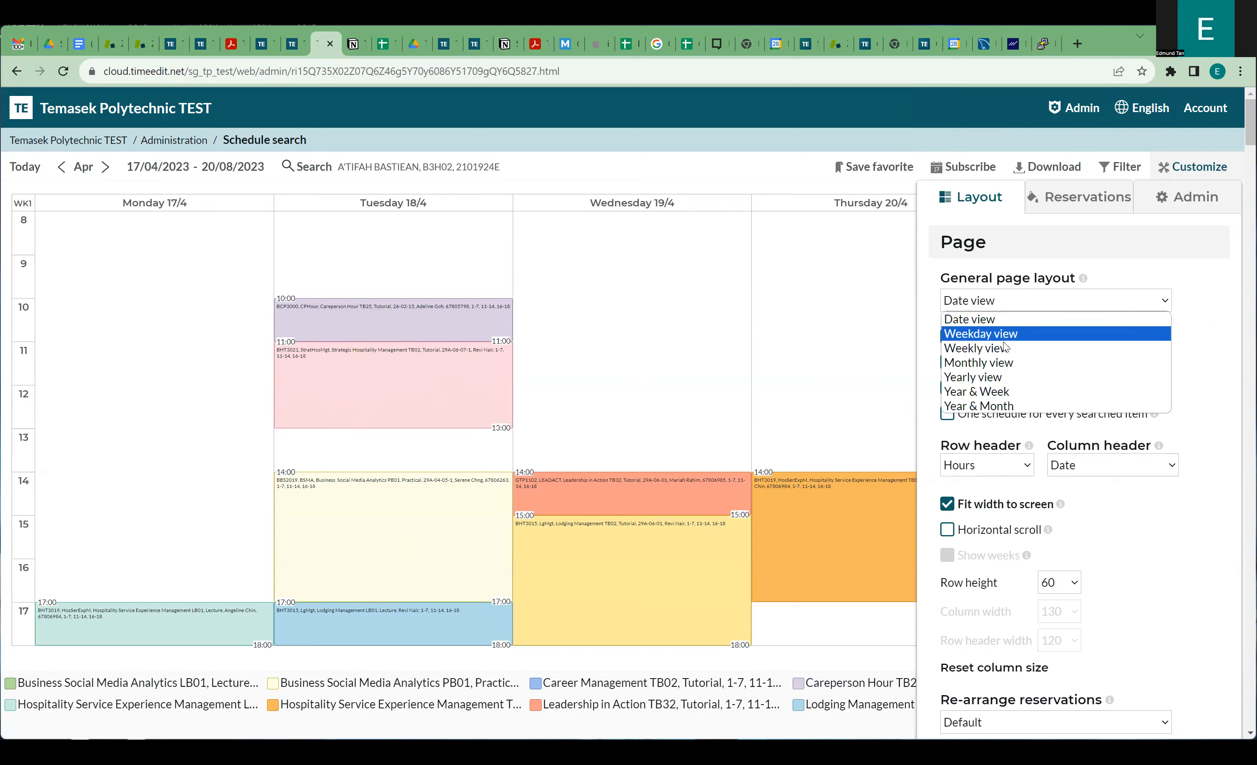
{"action": "left_click", "coordinate": [979, 350]}
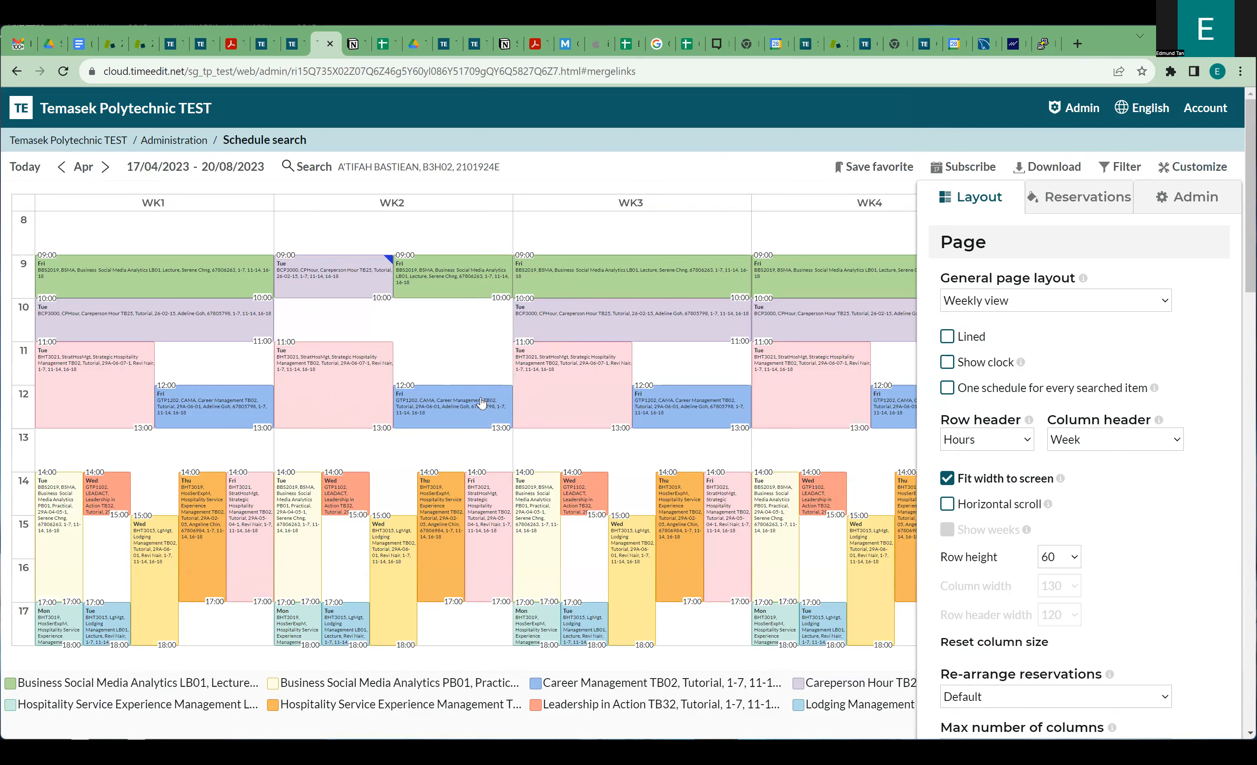
{"action": "left_click", "coordinate": [981, 308]}
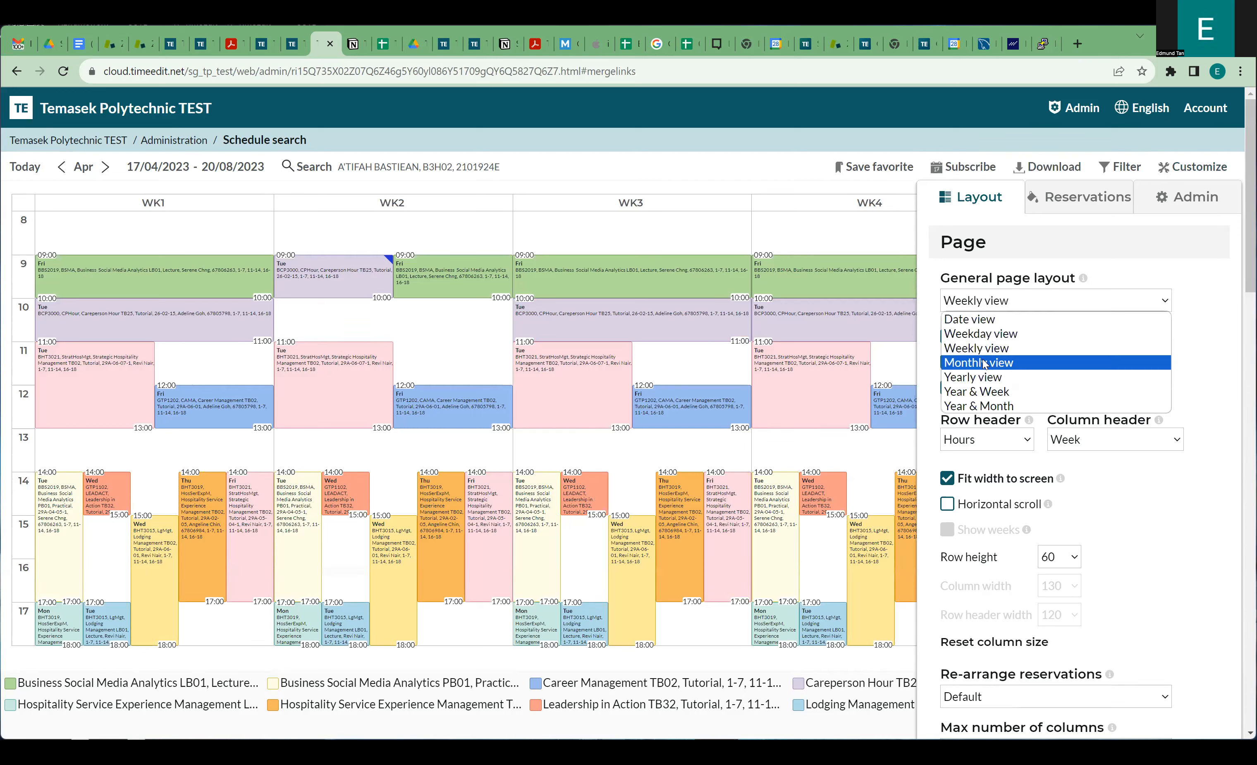
{"action": "left_click", "coordinate": [981, 335]}
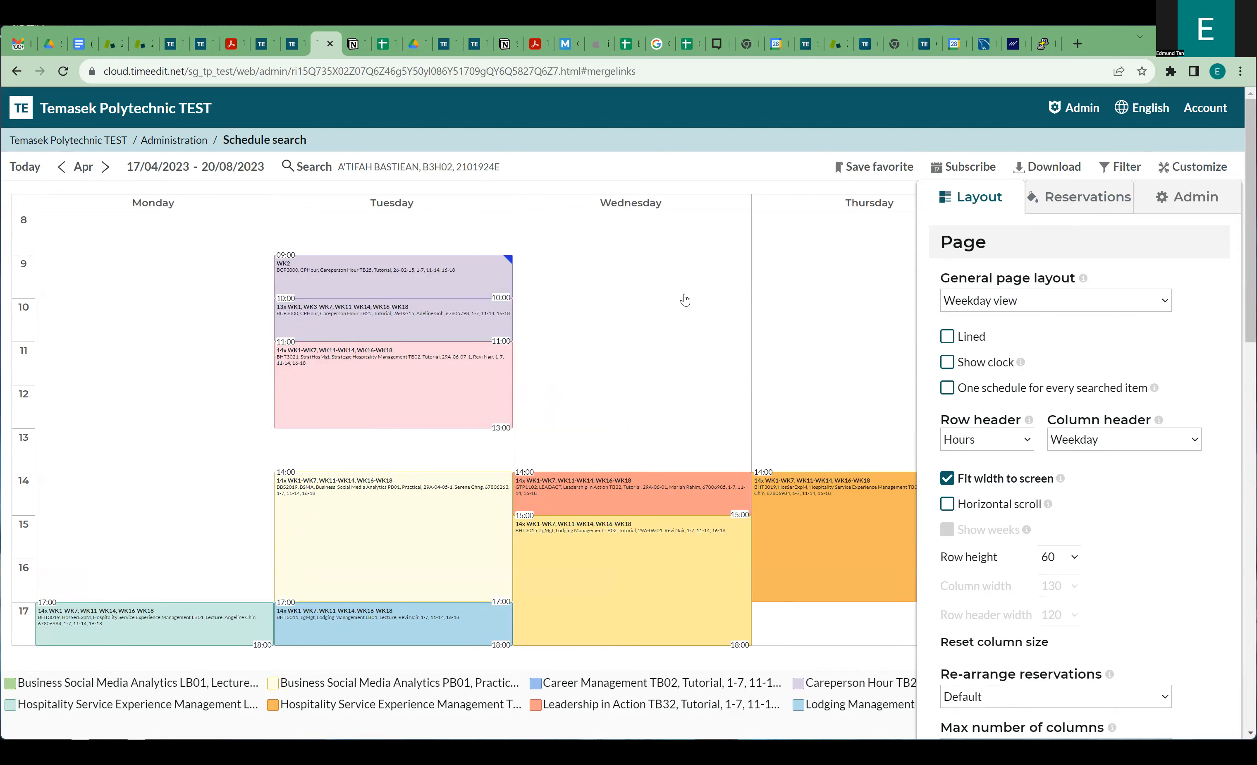
{"action": "left_click", "coordinate": [776, 291]}
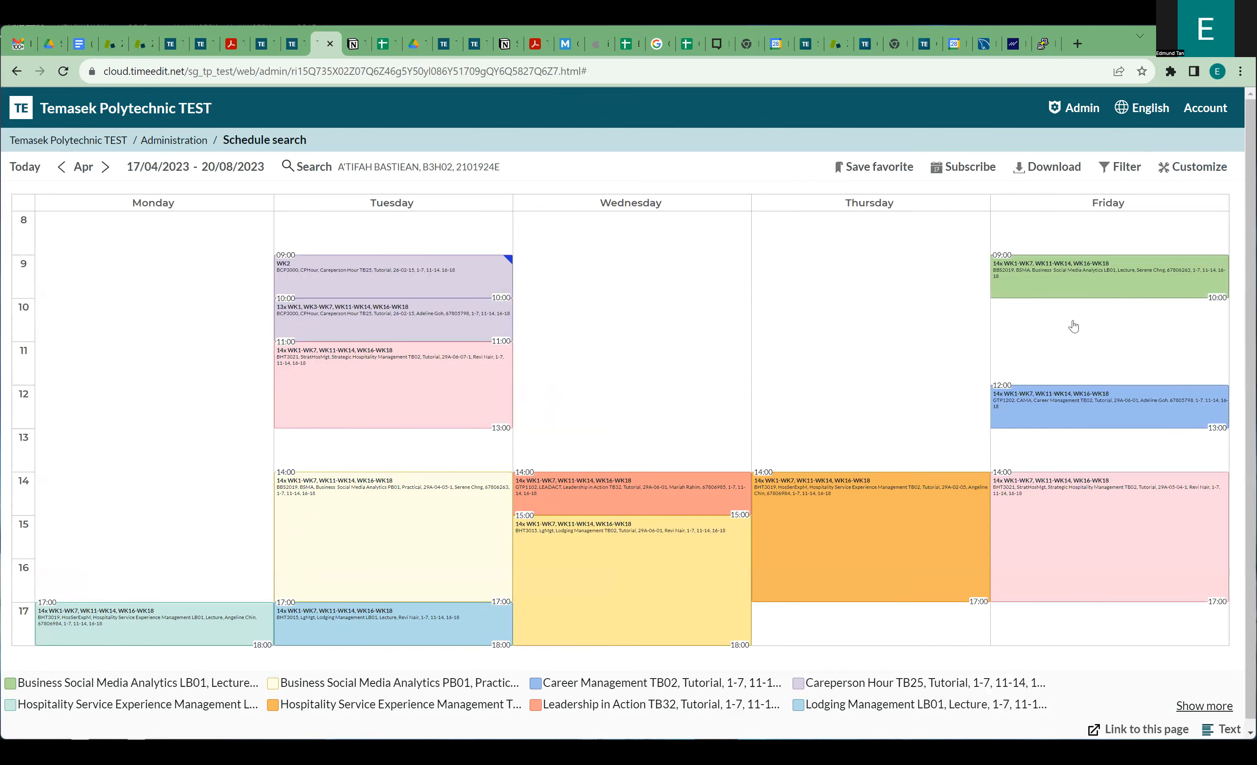
Visit the Staff object overview report from Administration, then return to the Administration reports list.
{"action": "left_click", "coordinate": [183, 147]}
{"action": "scroll", "coordinate": [435, 364], "scroll_direction": "down", "scroll_amount": 2}
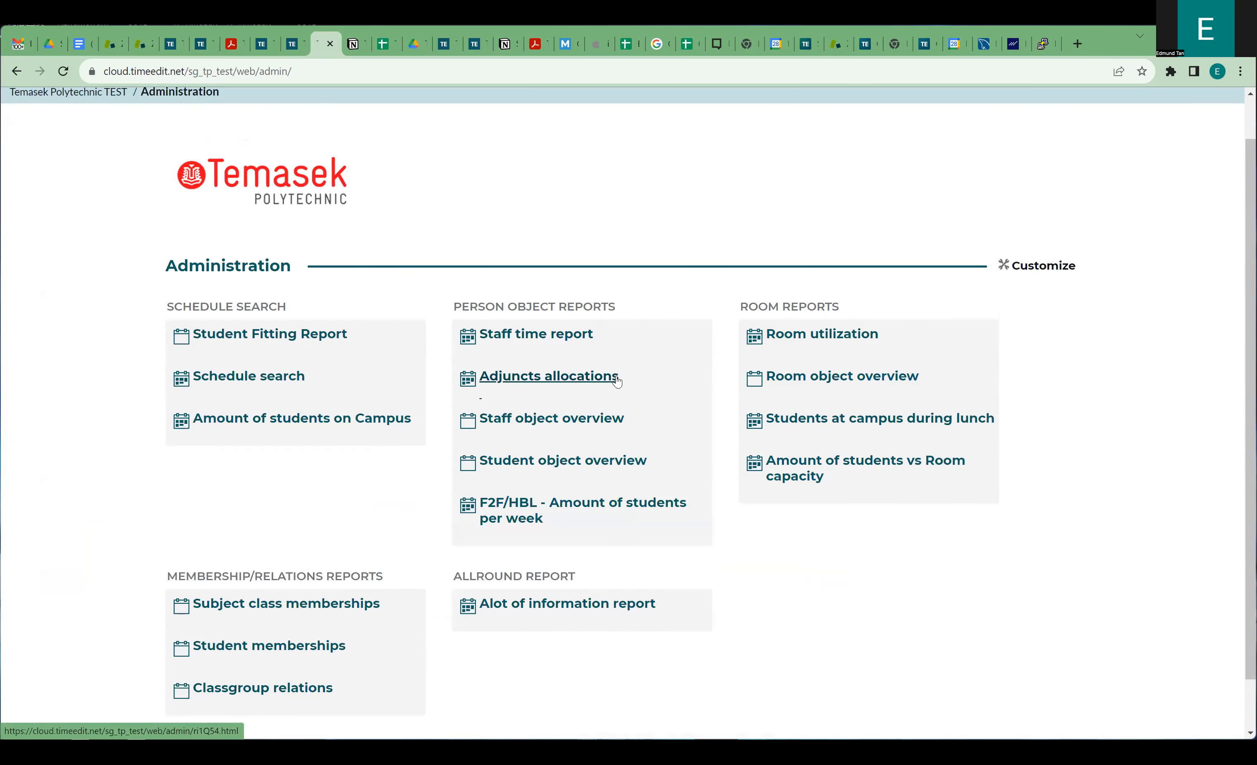
{"action": "left_click", "coordinate": [539, 422]}
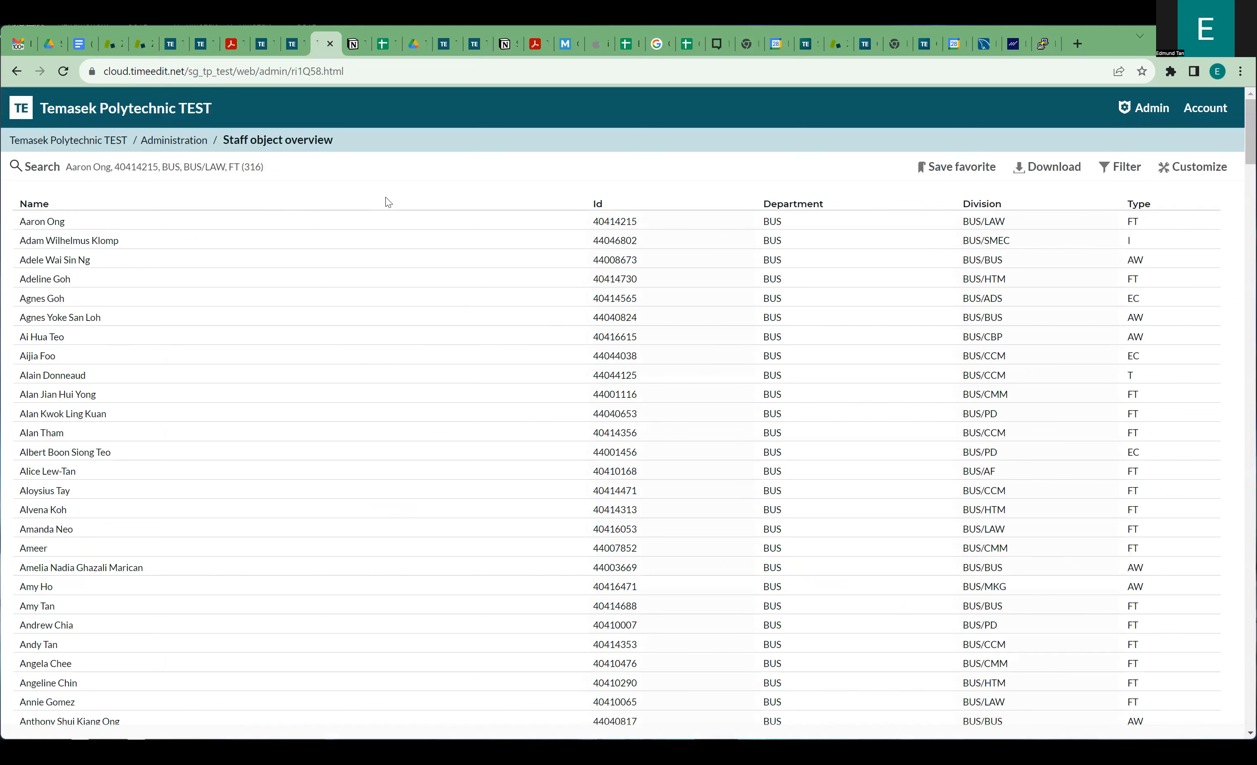
{"action": "left_click", "coordinate": [193, 146]}
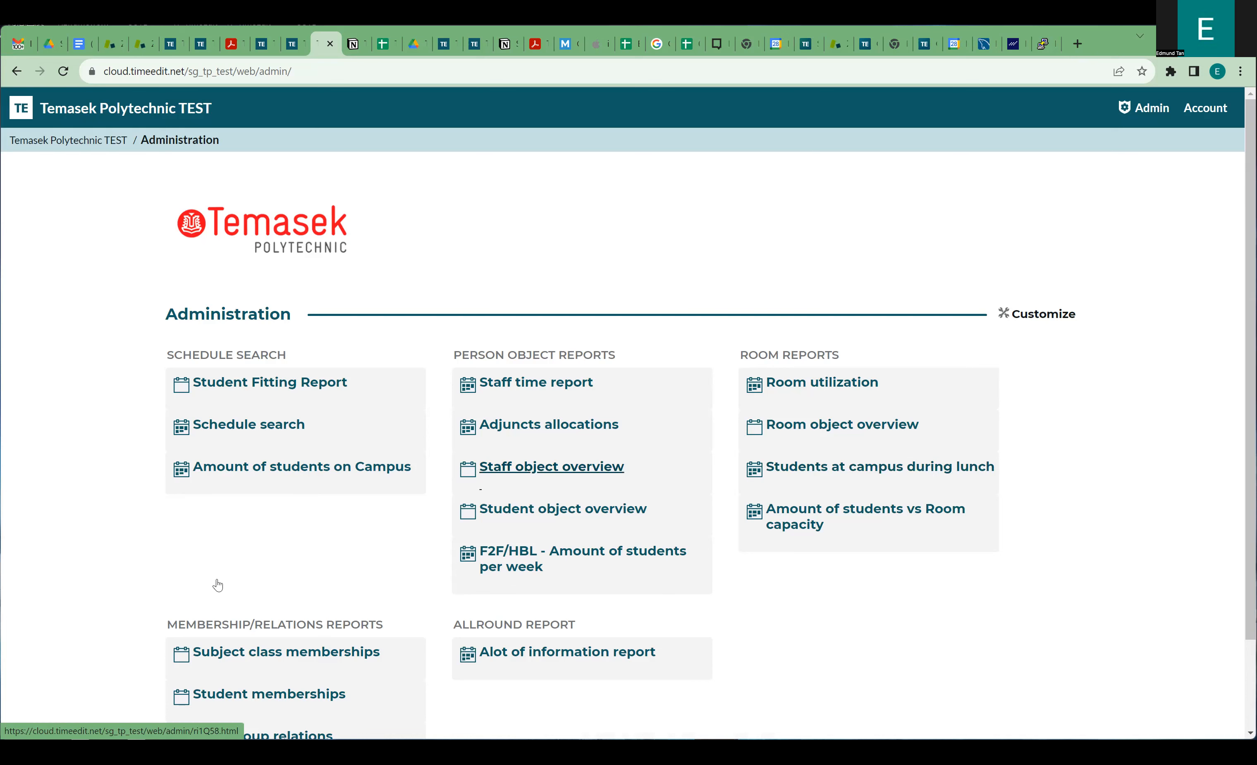
{"action": "scroll", "coordinate": [216, 587], "scroll_direction": "down", "scroll_amount": 2}
{"action": "left_click", "coordinate": [252, 292]}
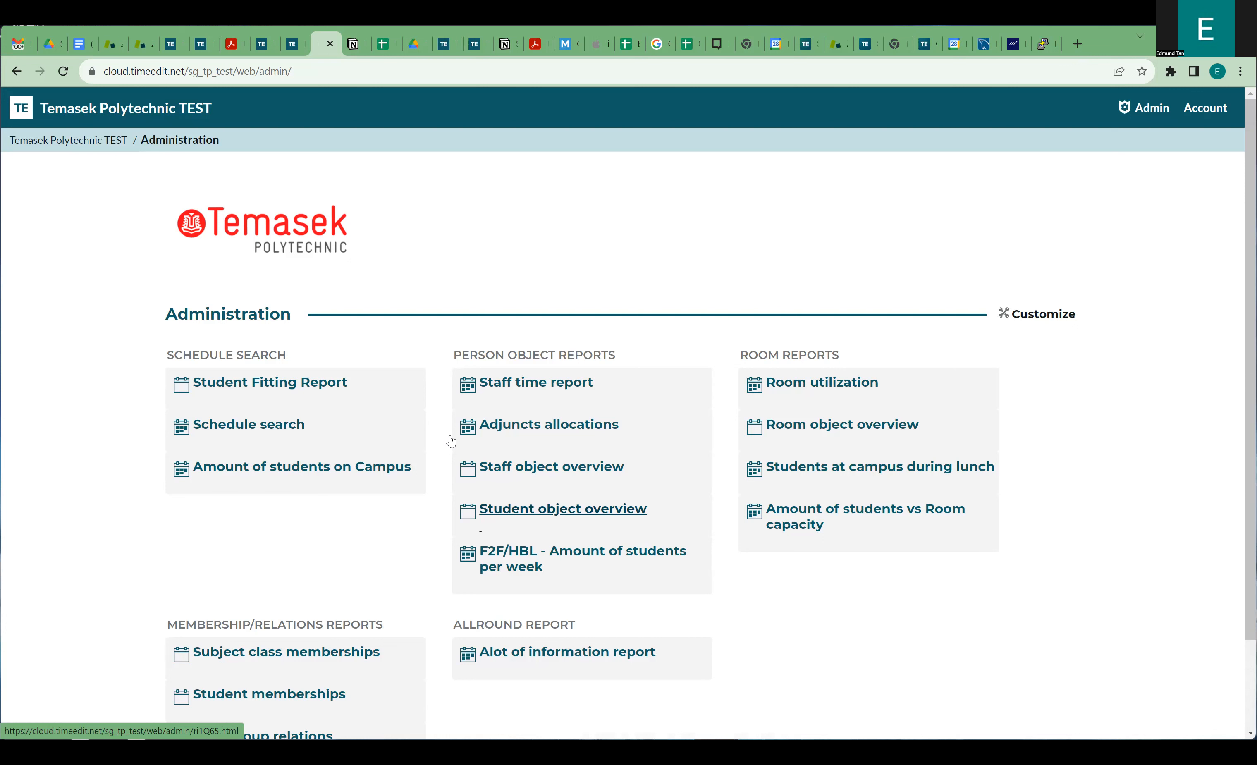
{"action": "left_click", "coordinate": [84, 141]}
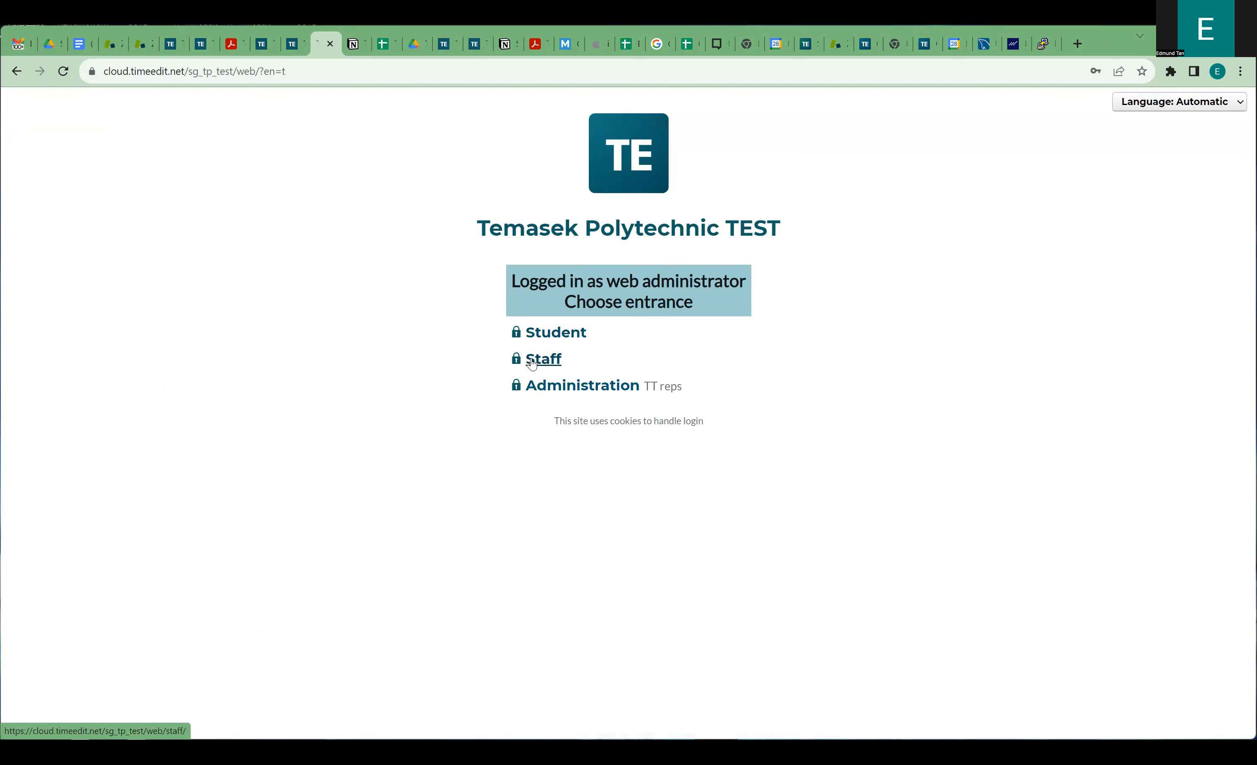
{"action": "left_click", "coordinate": [515, 363]}
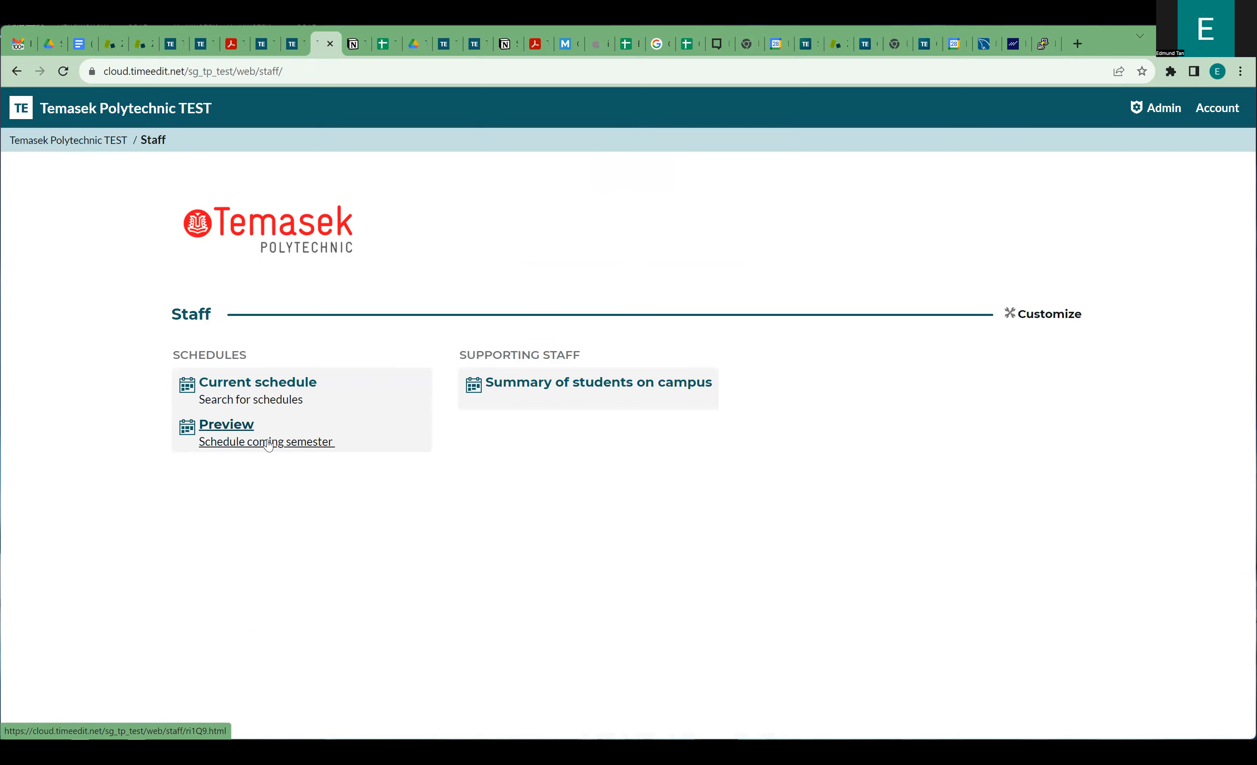
{"action": "left_click", "coordinate": [124, 141]}
{"action": "left_click", "coordinate": [568, 387]}
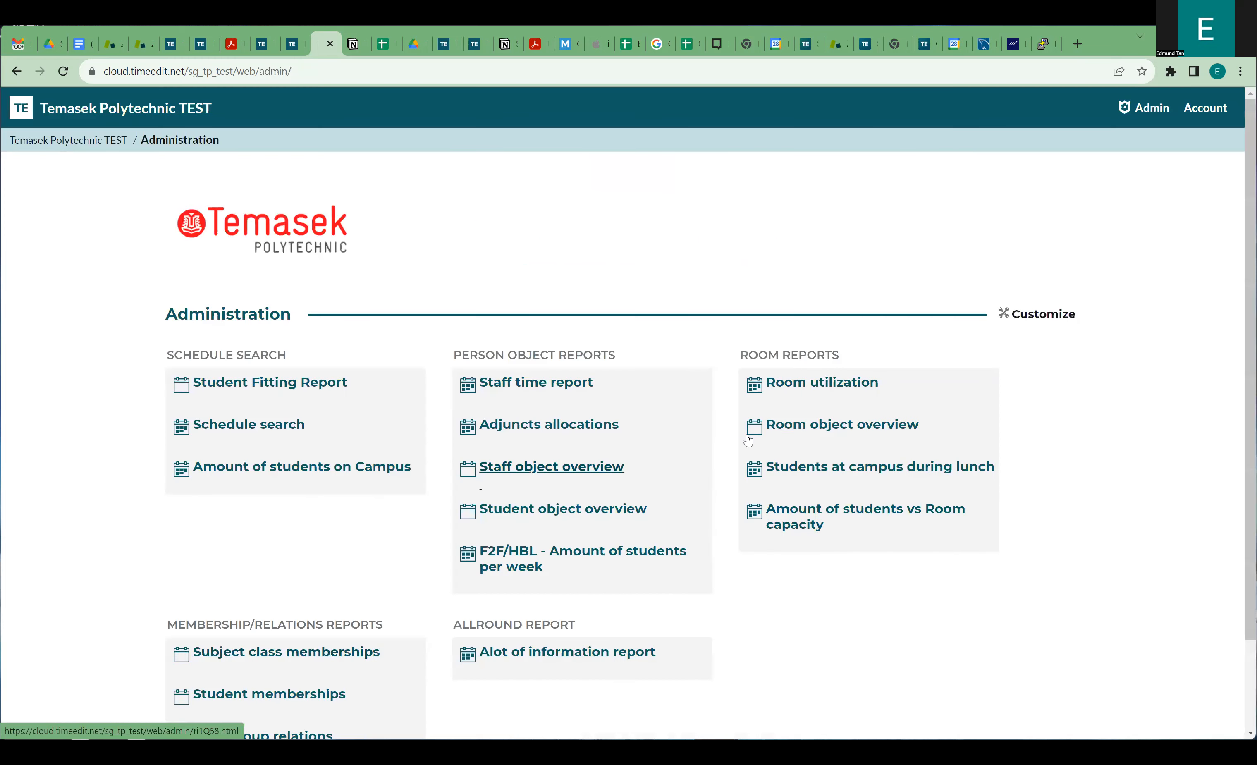
Scroll the Administration page, then go back to the Choose entrance page.
{"action": "scroll", "coordinate": [371, 511], "scroll_direction": "down", "scroll_amount": 1}
{"action": "scroll", "coordinate": [371, 511], "scroll_direction": "down", "scroll_amount": 2}
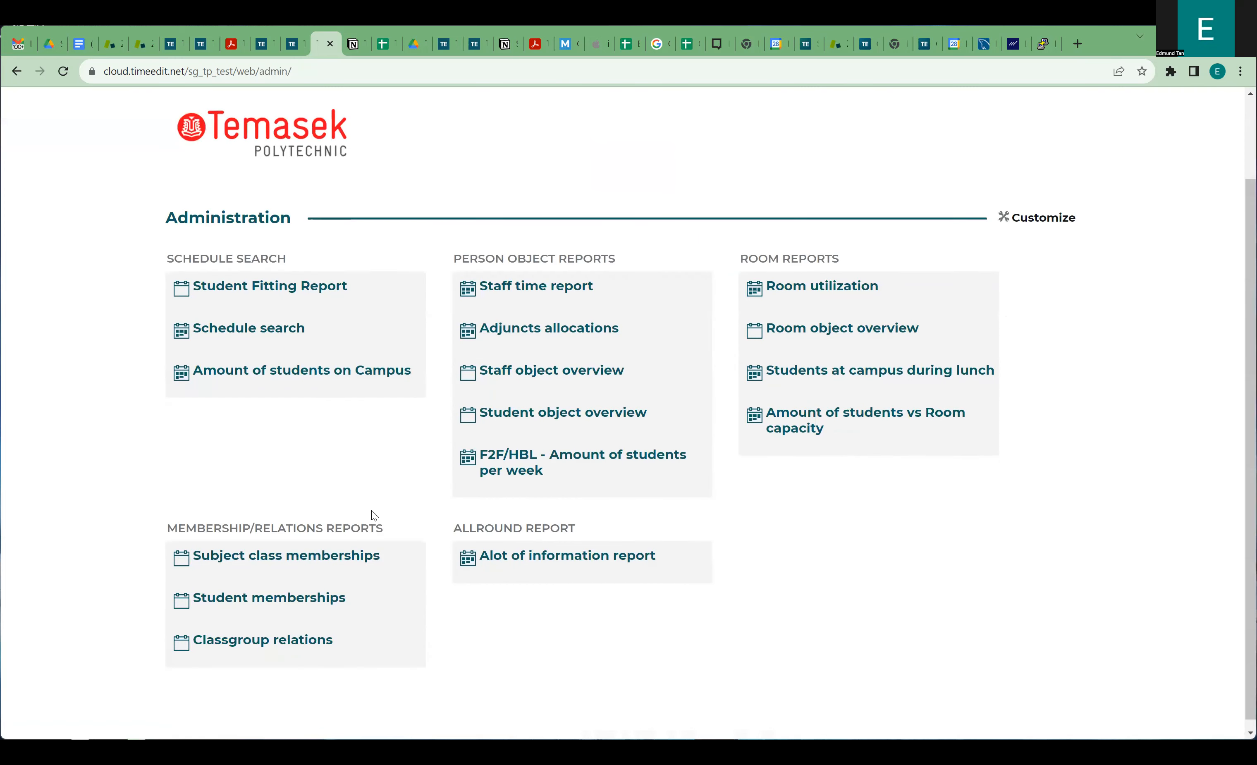
{"action": "scroll", "coordinate": [482, 441], "scroll_direction": "up", "scroll_amount": 1}
{"action": "scroll", "coordinate": [481, 441], "scroll_direction": "down", "scroll_amount": 1}
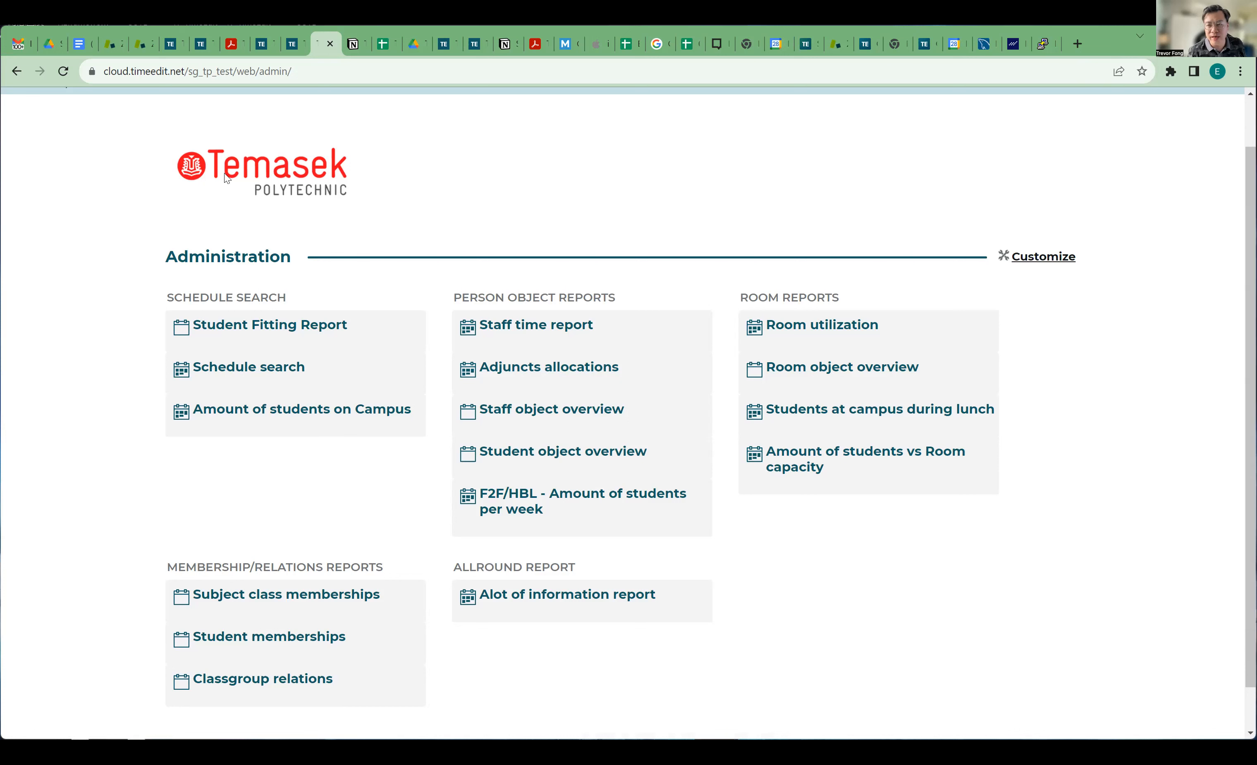
{"action": "left_click", "coordinate": [17, 73]}
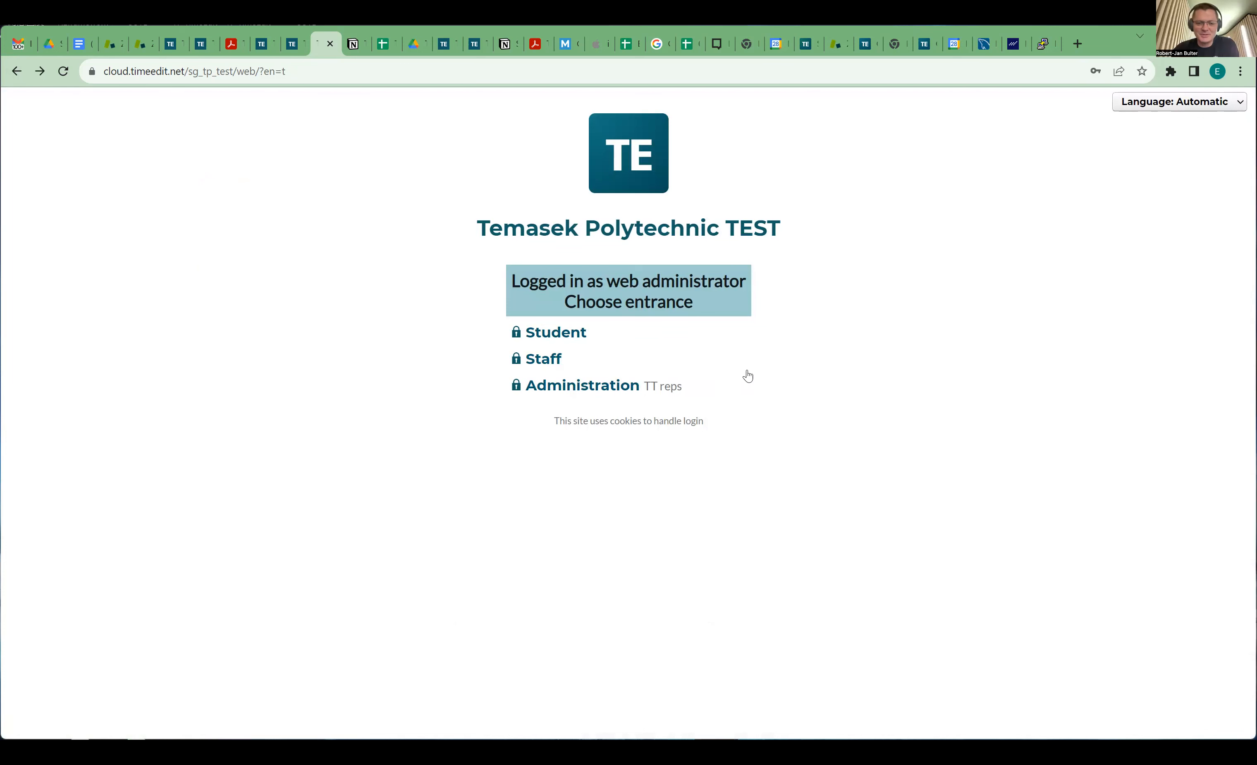
Search a previously used student number in My personal schedule, then move to the Staff portal tab.
{"action": "left_click", "coordinate": [554, 334]}
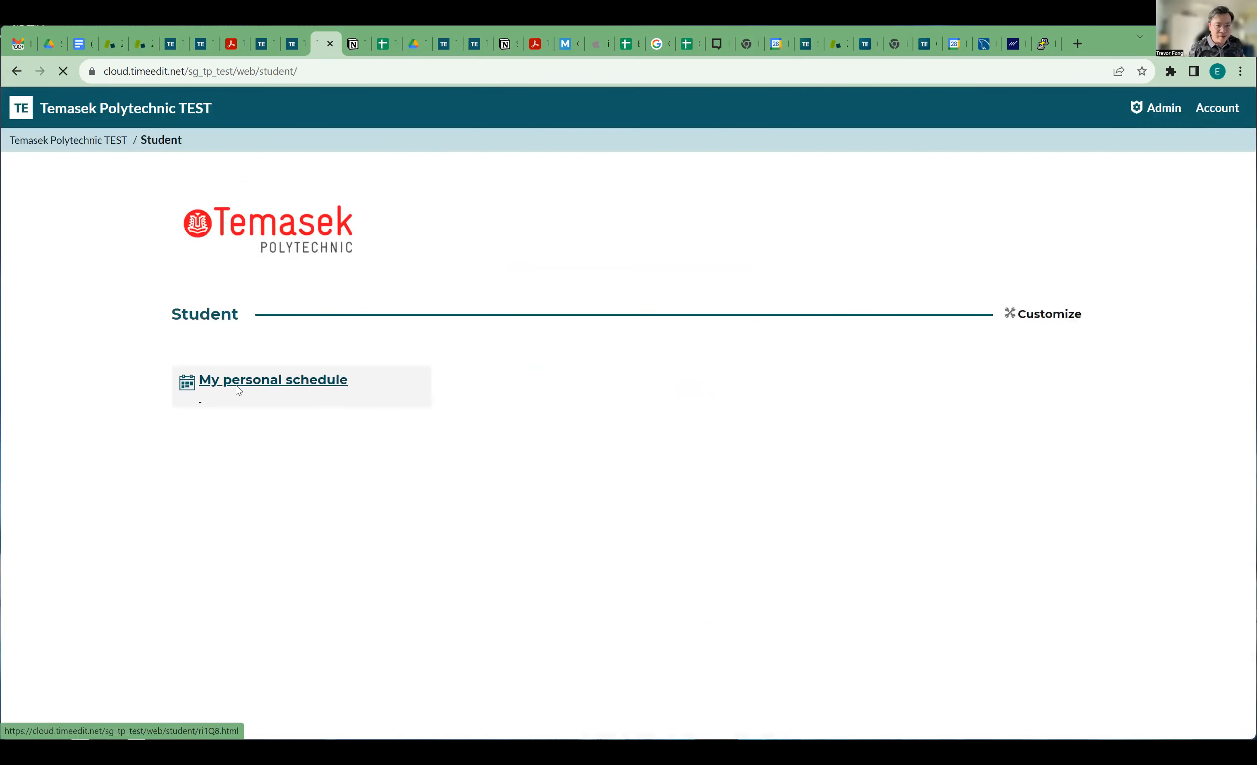
{"action": "left_click", "coordinate": [236, 385]}
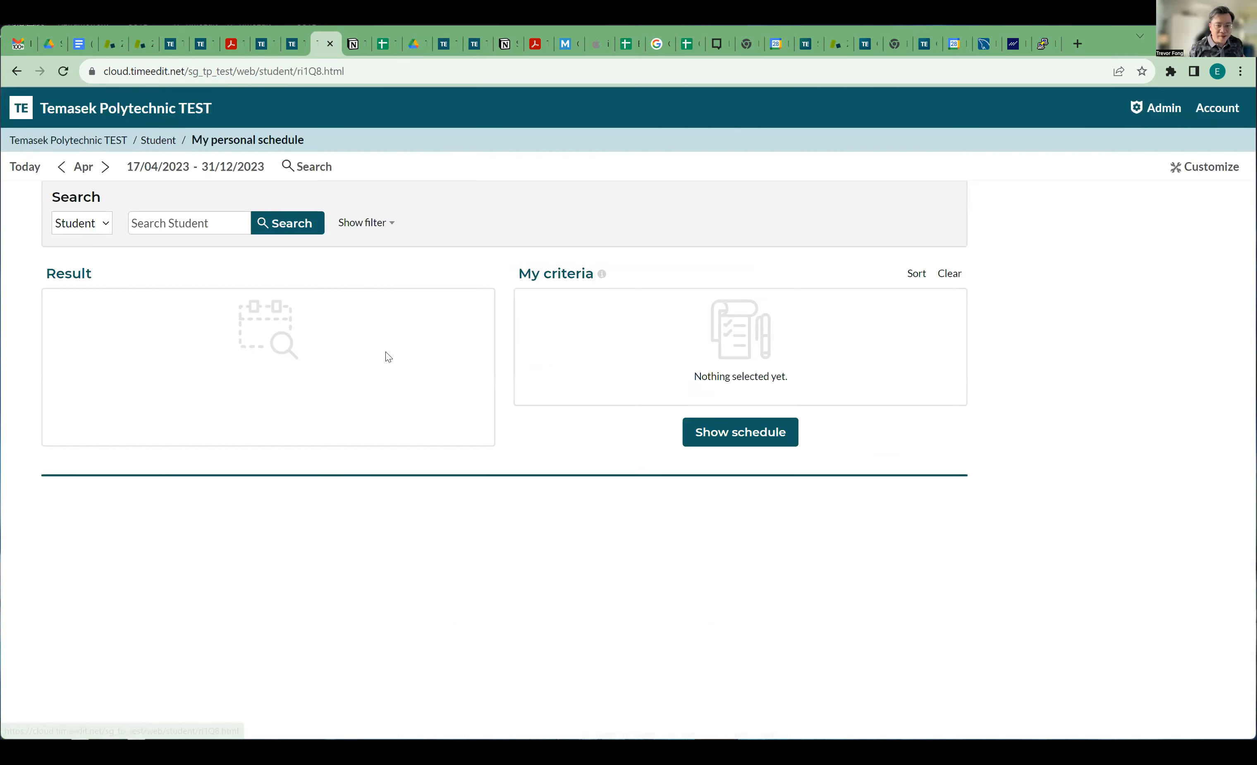
{"action": "left_click", "coordinate": [109, 226]}
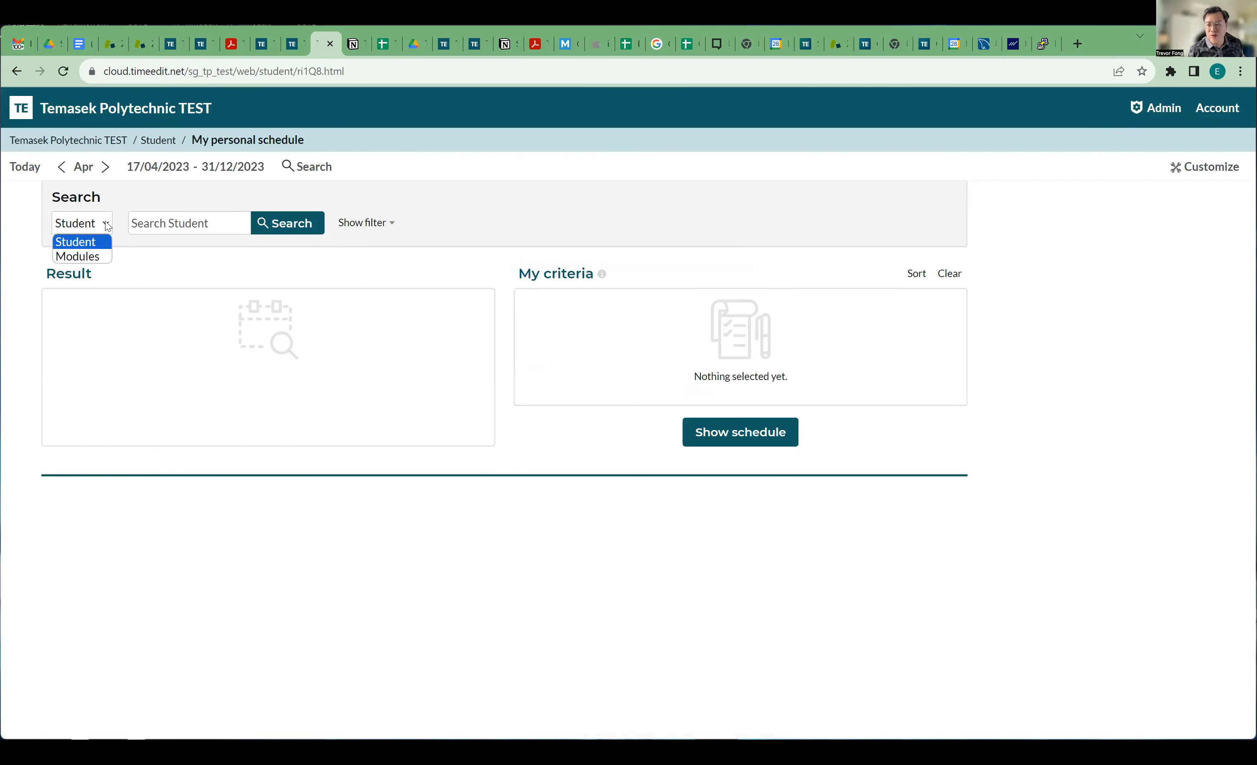
{"action": "left_click", "coordinate": [157, 223]}
{"action": "left_click", "coordinate": [226, 278]}
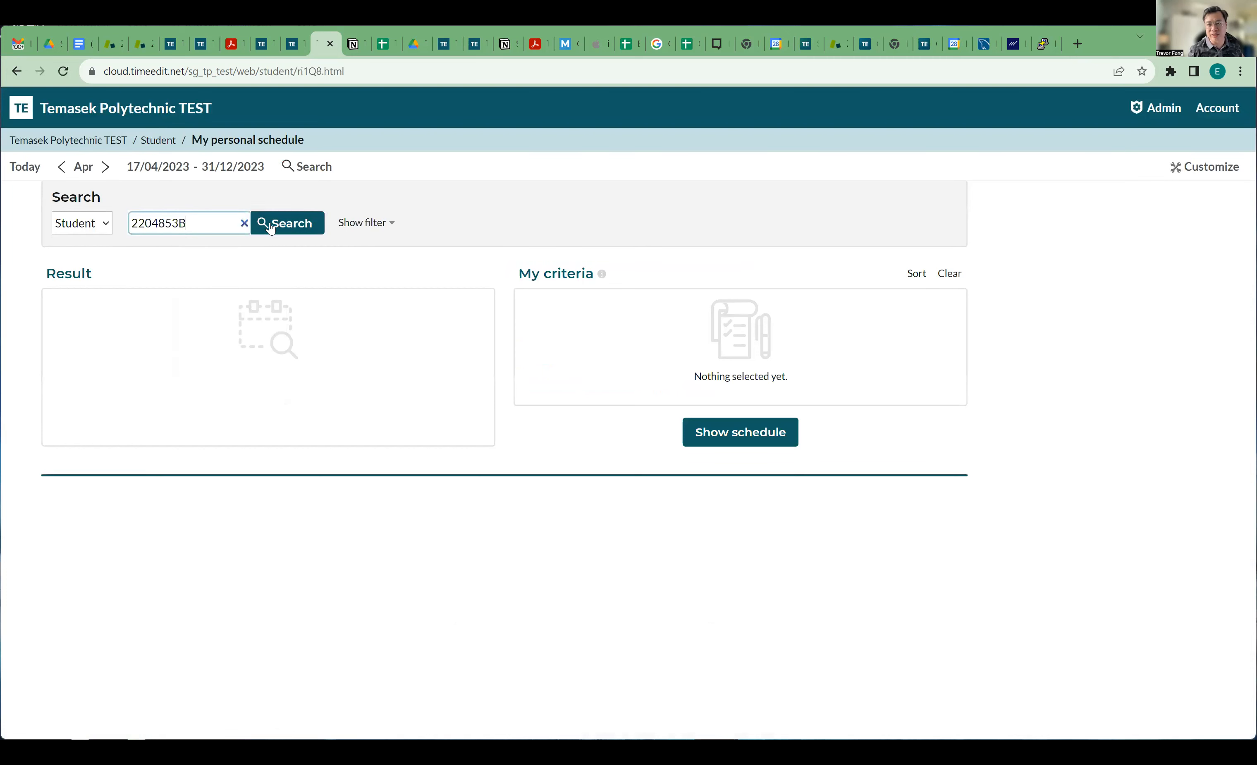
{"action": "left_click", "coordinate": [271, 228]}
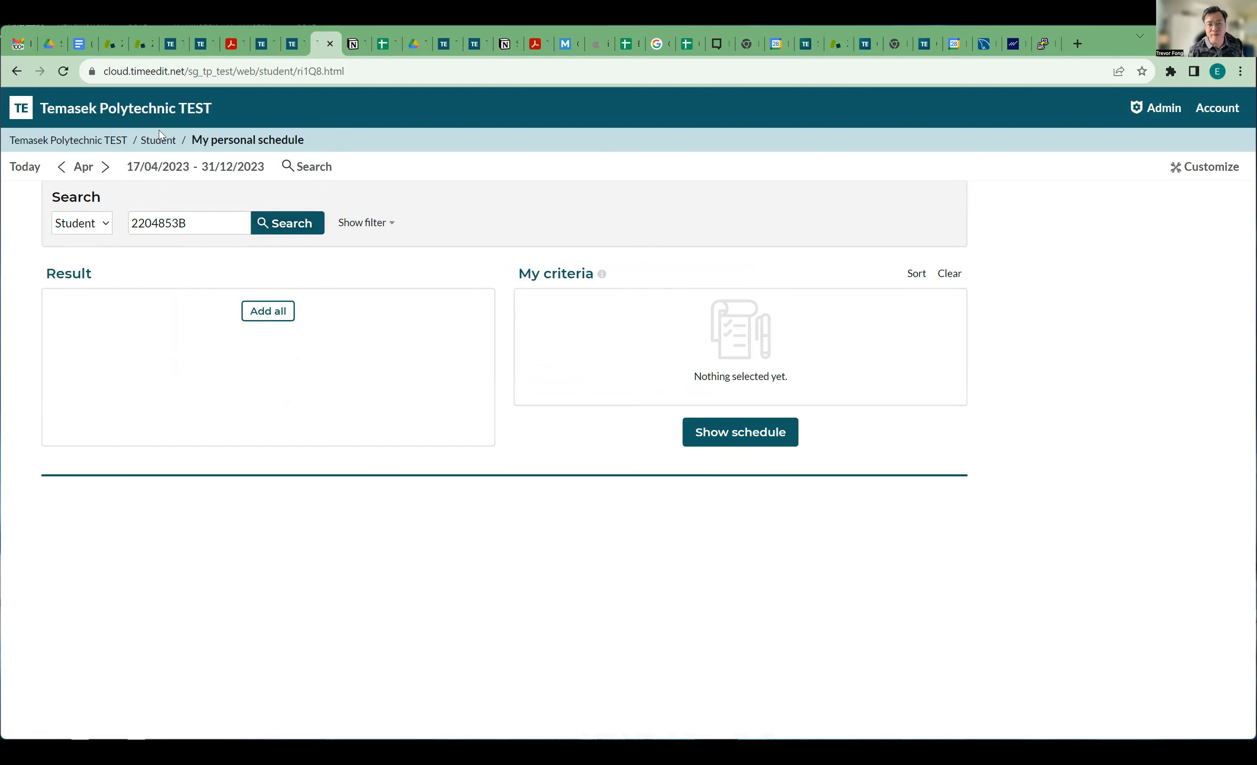
{"action": "left_click", "coordinate": [265, 52]}
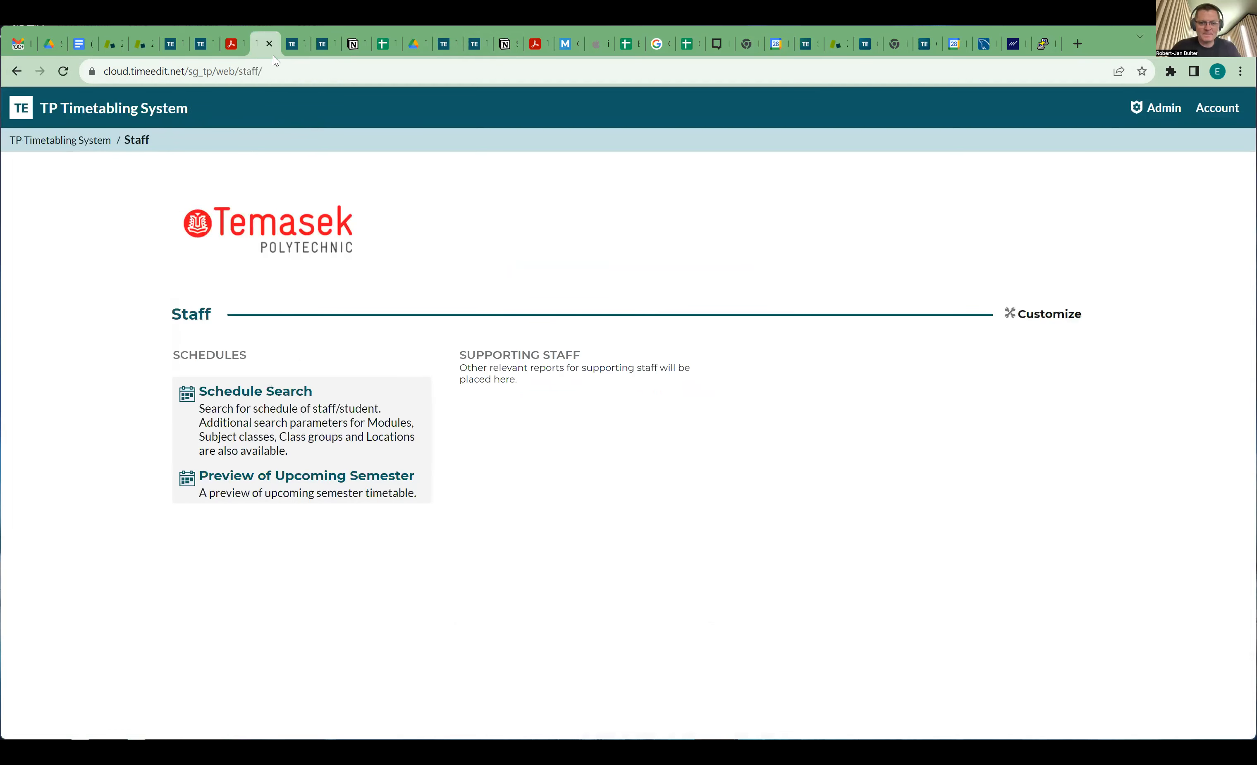
In the scheduling client, clear the selection and load the April 2023 Semester mode (Wk1-19) view.
{"action": "left_click", "coordinate": [293, 50]}
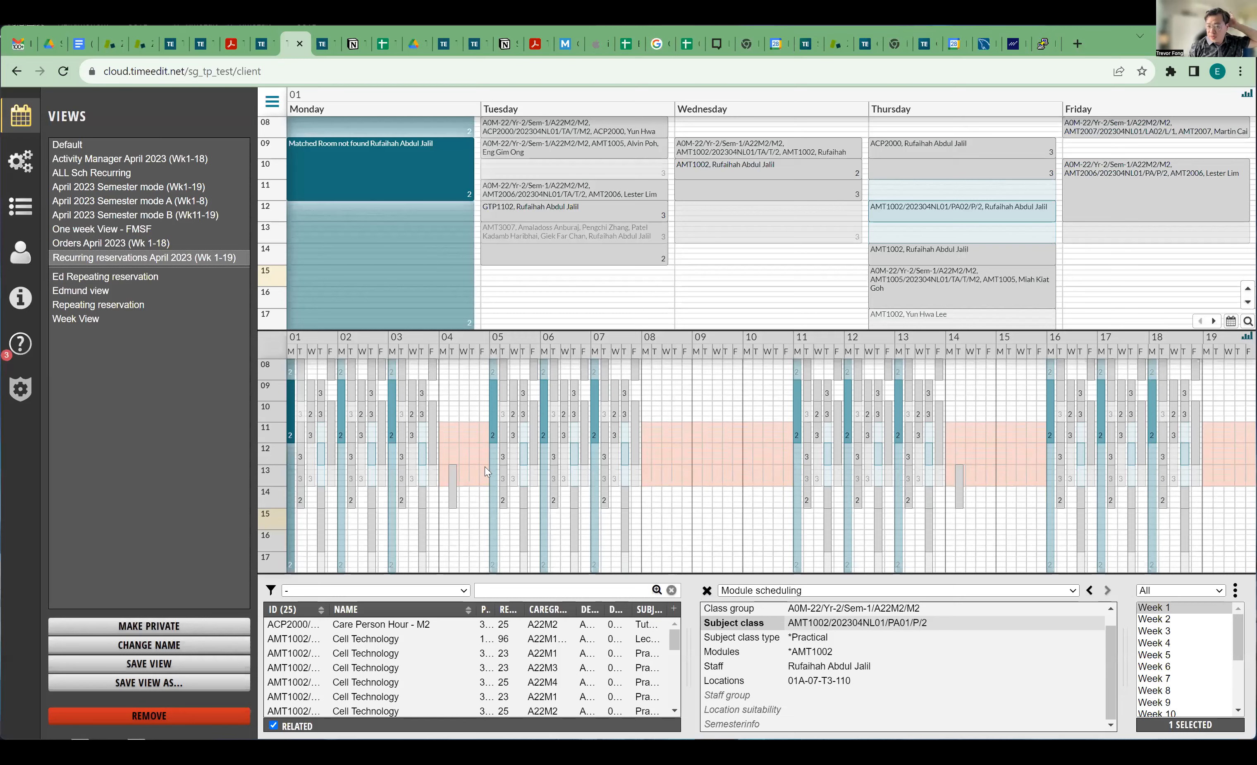
{"action": "left_click", "coordinate": [707, 590]}
{"action": "left_click", "coordinate": [130, 163]}
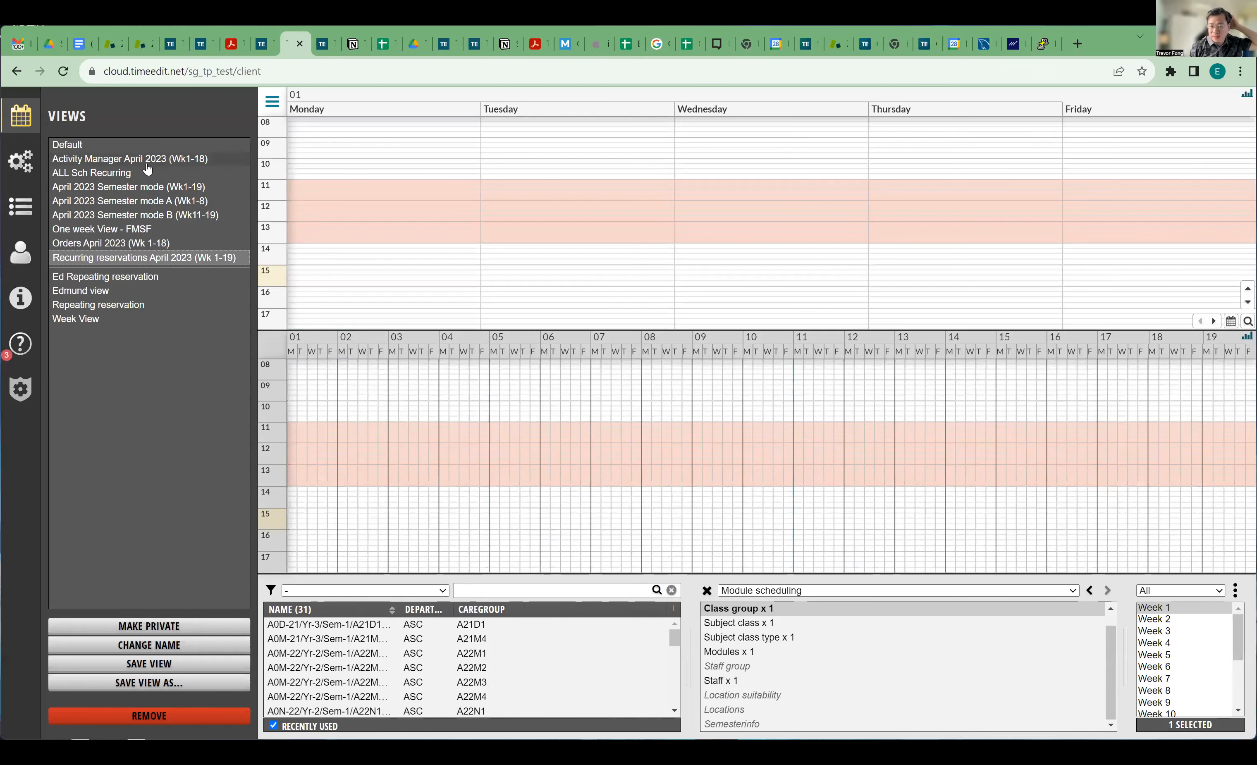
{"action": "left_click", "coordinate": [129, 188]}
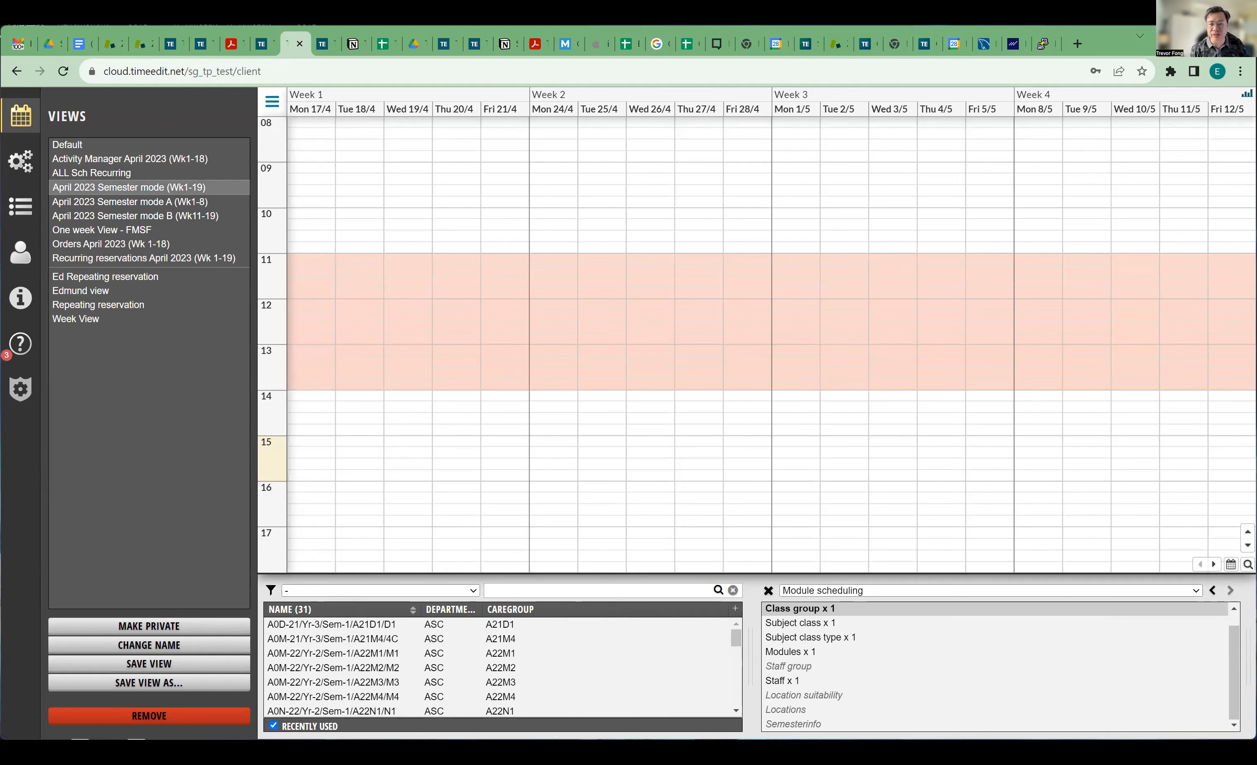
{"action": "left_click_drag", "start_coordinate": [1084, 32], "coordinate": [1084, 37]}
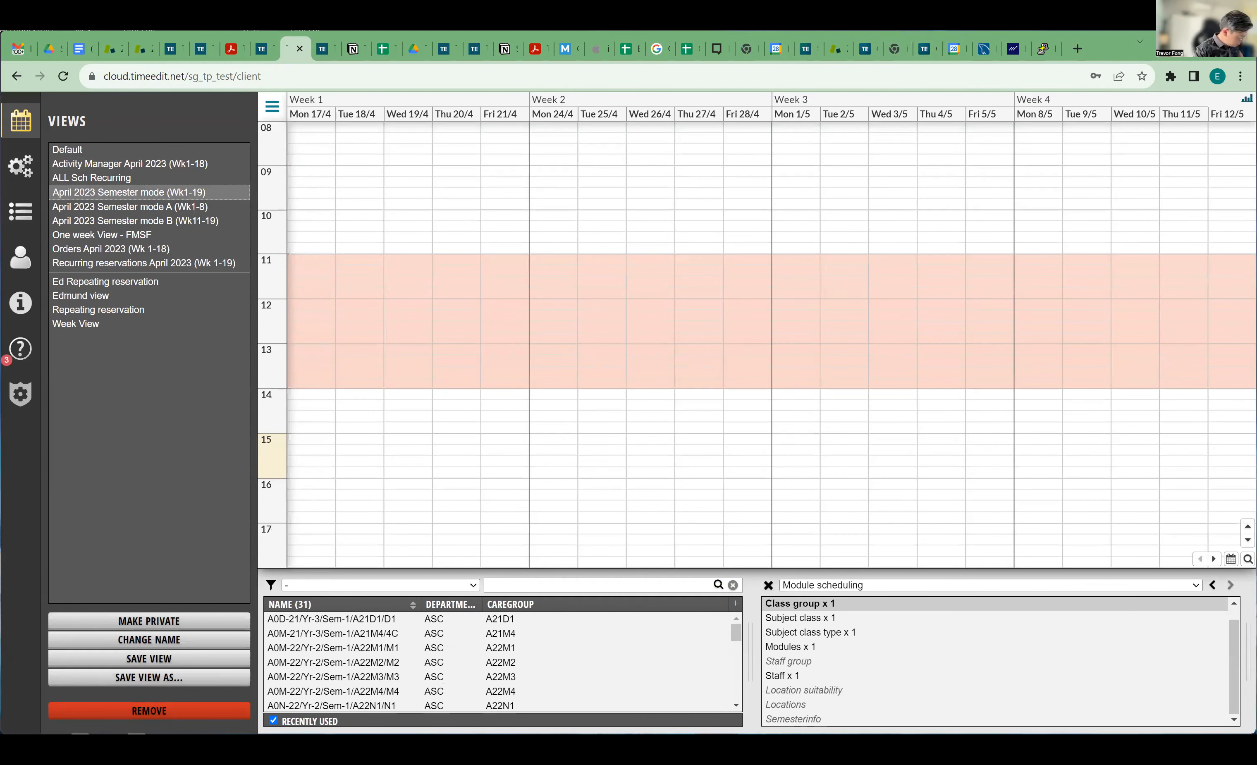
{"action": "left_click_drag", "start_coordinate": [983, 31], "coordinate": [983, 2]}
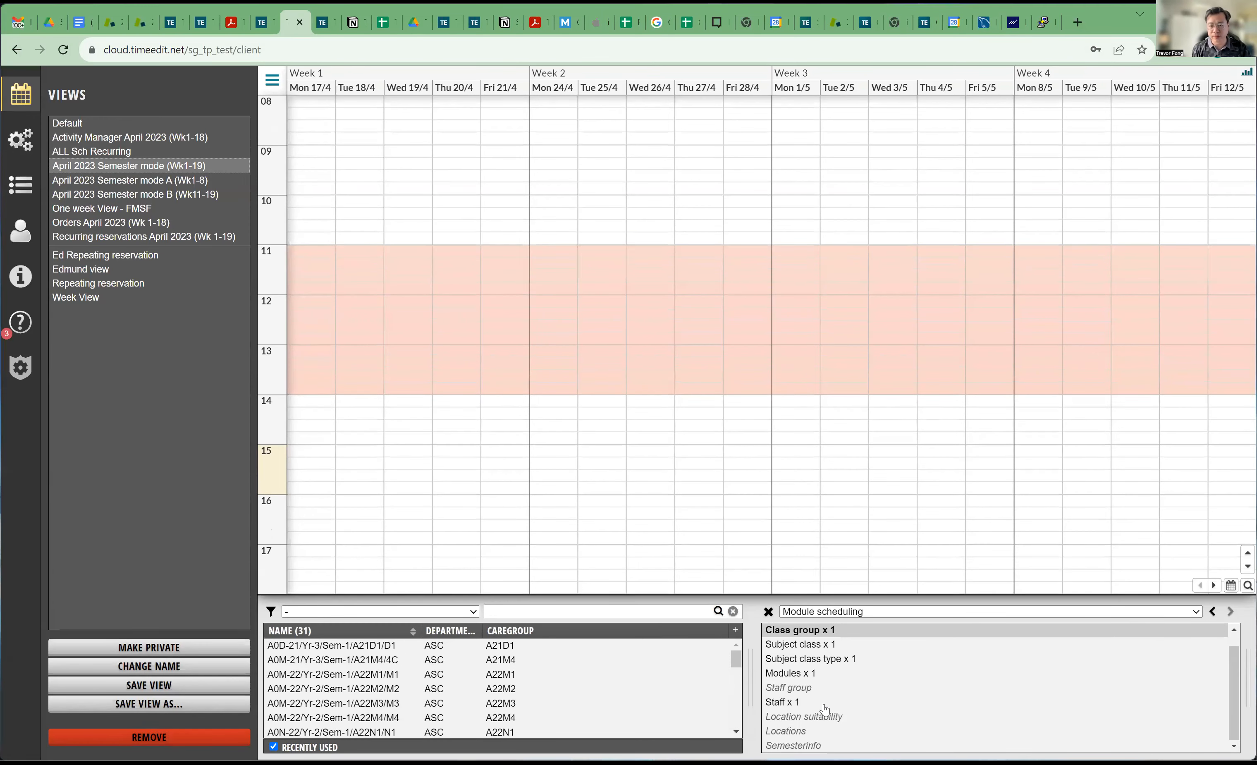
Toggle the object list between Modules and Staff, back to Modules, and view the Module scheduling modes.
{"action": "left_click", "coordinate": [799, 675]}
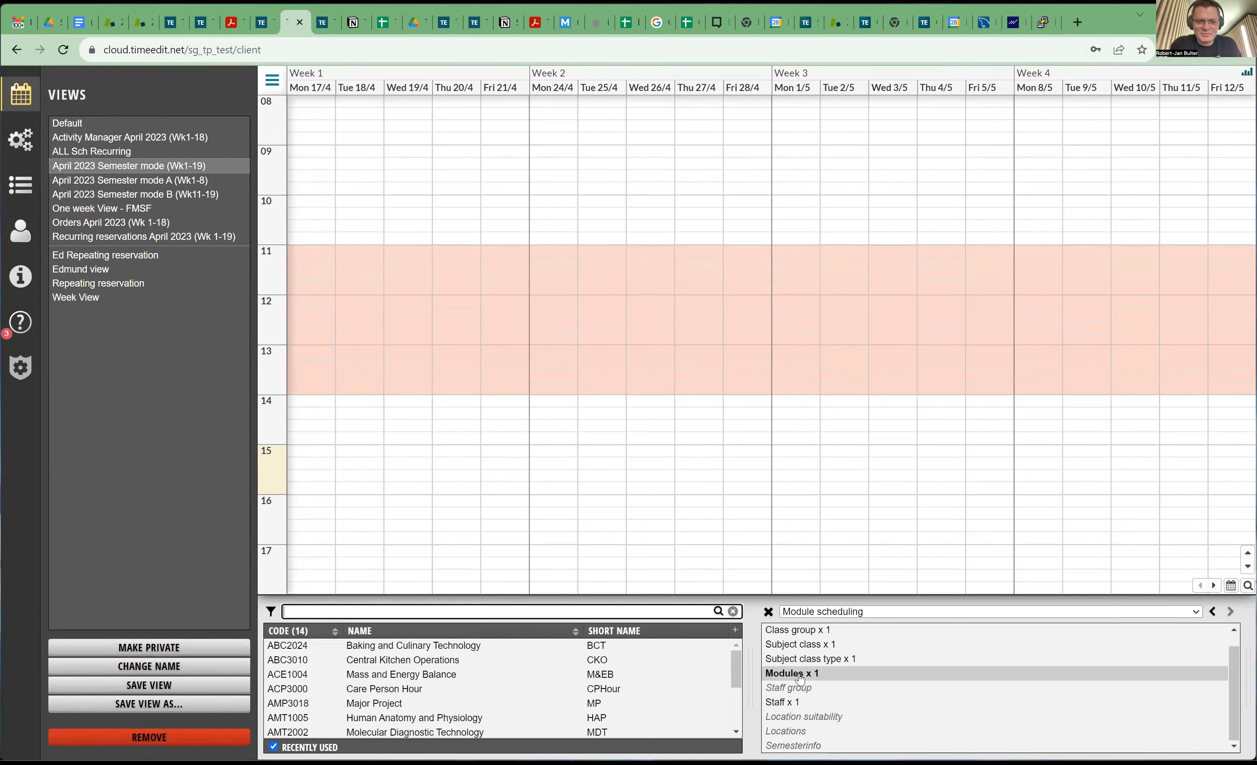
{"action": "left_click", "coordinate": [788, 702]}
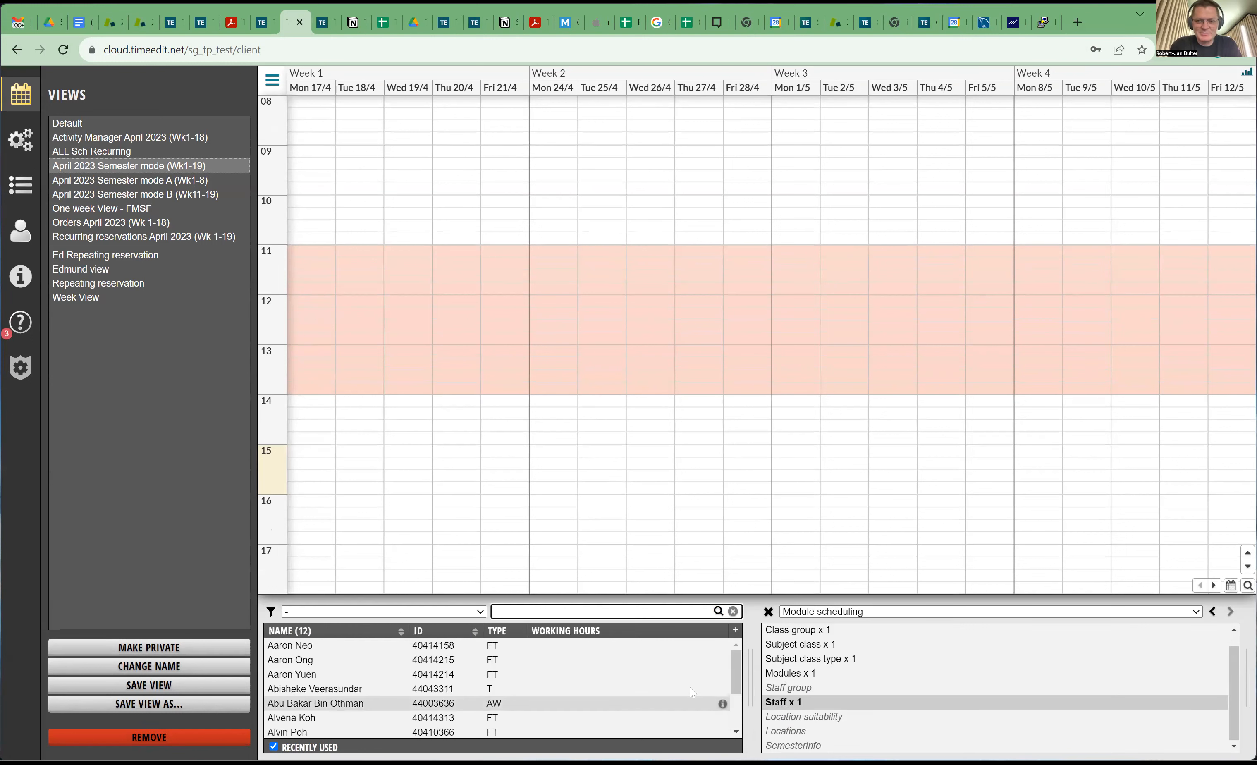
{"action": "left_click", "coordinate": [820, 678]}
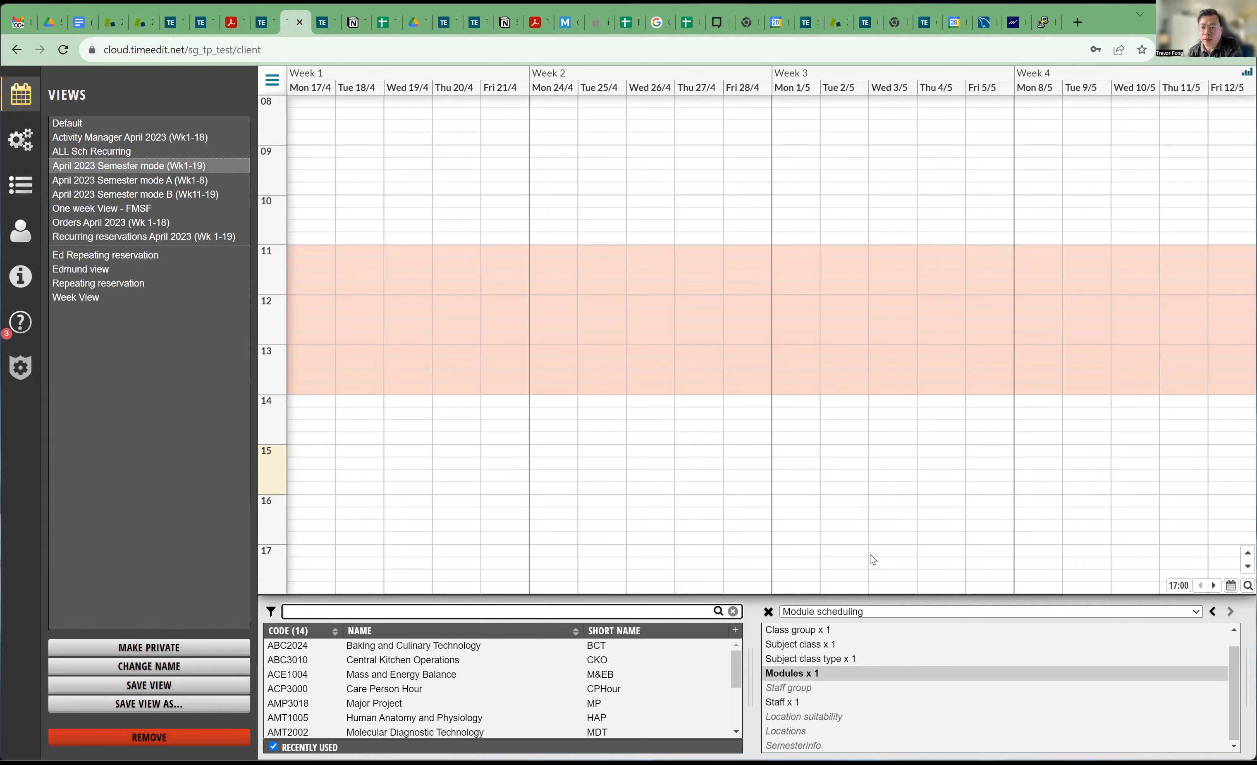
{"action": "left_click", "coordinate": [875, 615]}
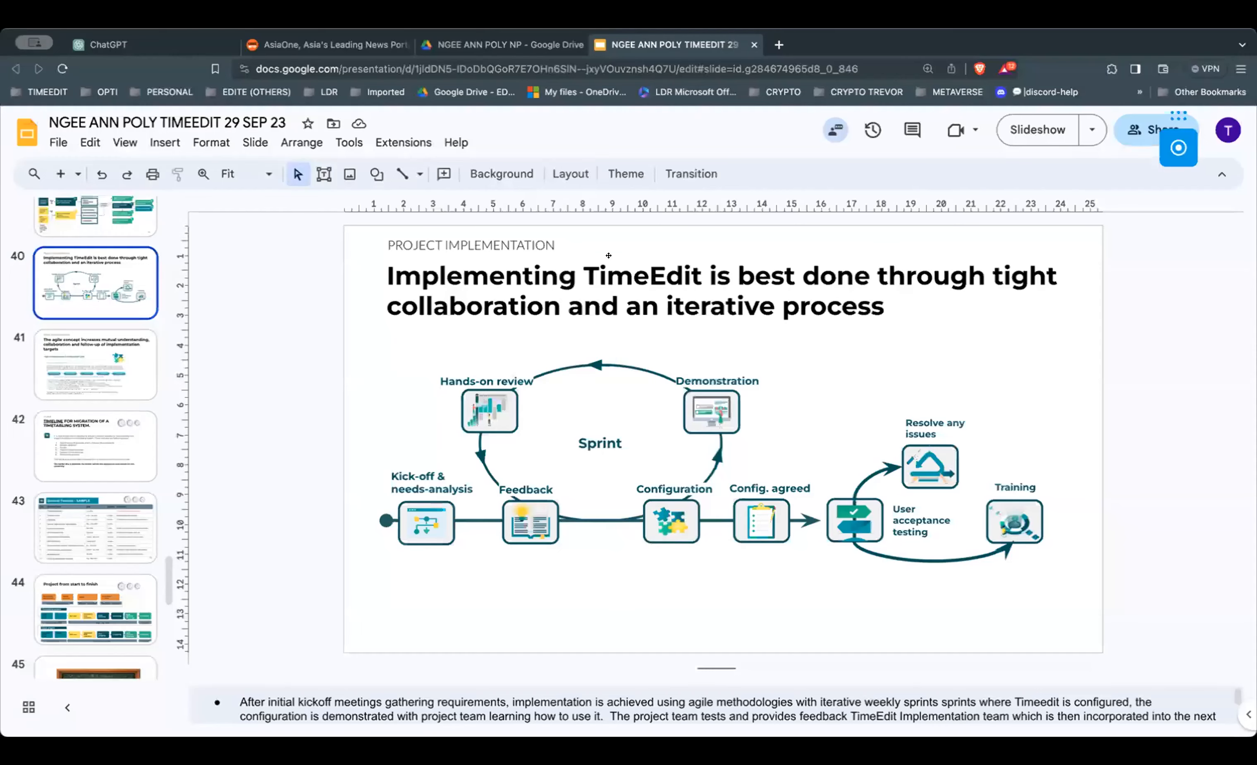
Present slide 40 on TimeEdit implementation as a full-screen slideshow.
{"action": "left_click", "coordinate": [1037, 129]}
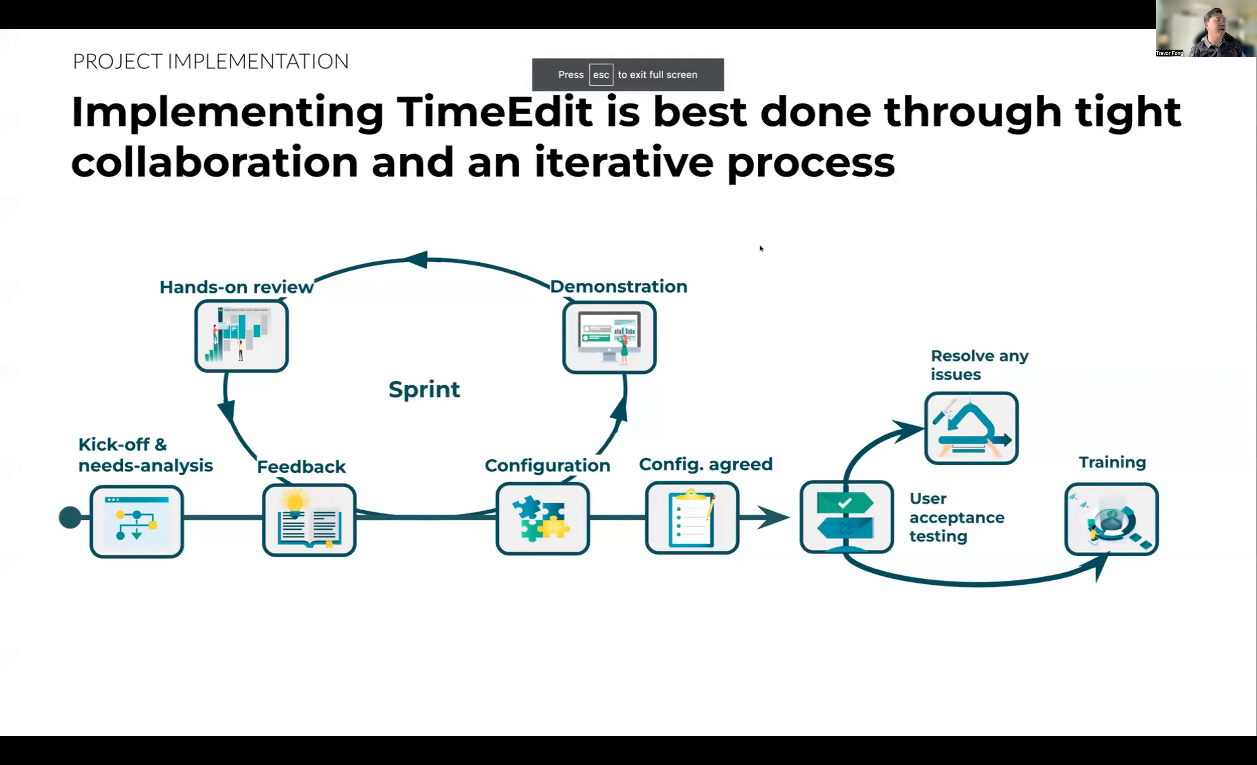